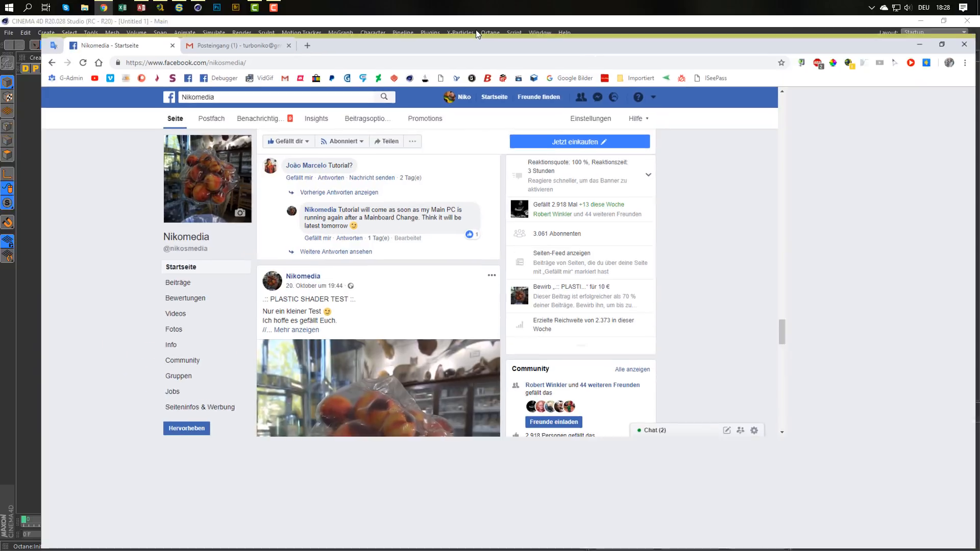
Examine the profile picture of plastic-wrapped peaches on the Nikomedia Facebook page.
scroll(172, 270, down, 2)
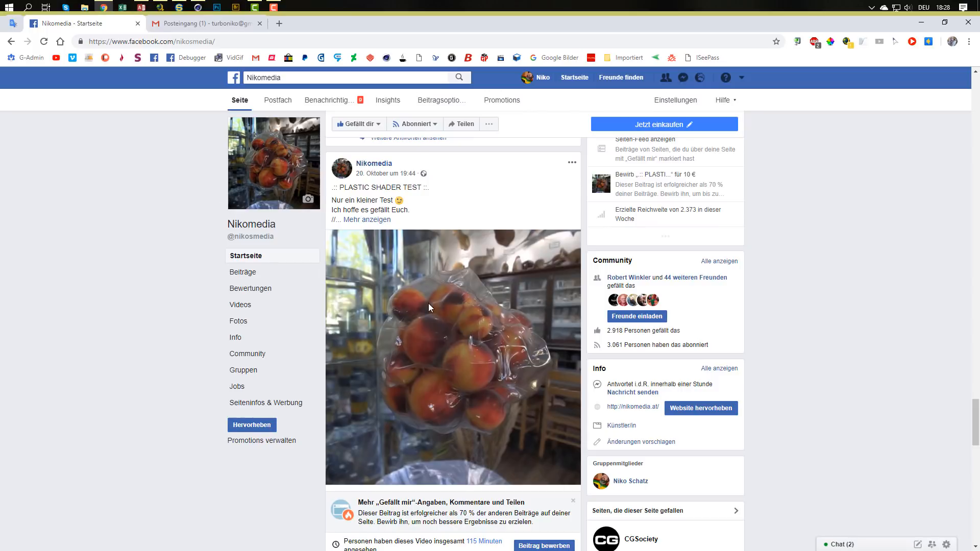
click(296, 172)
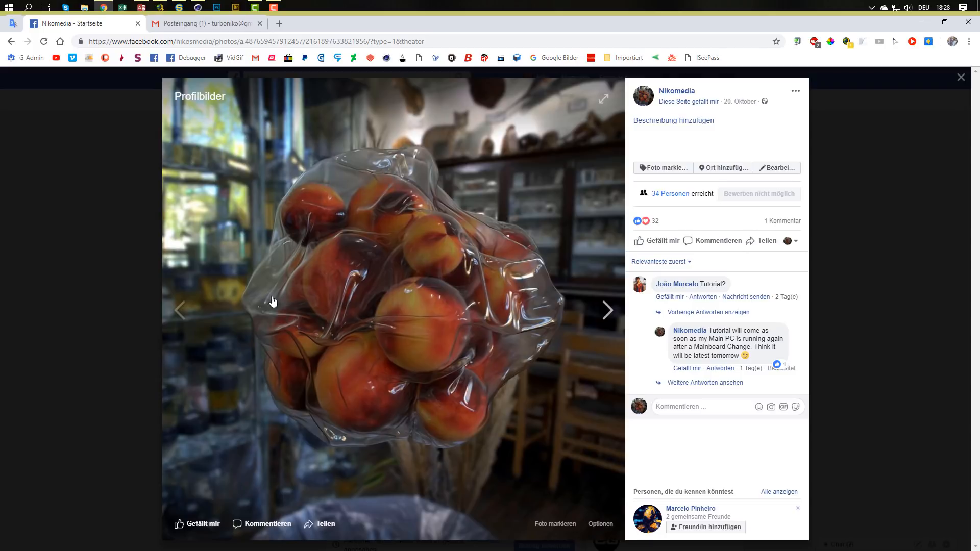
click(760, 194)
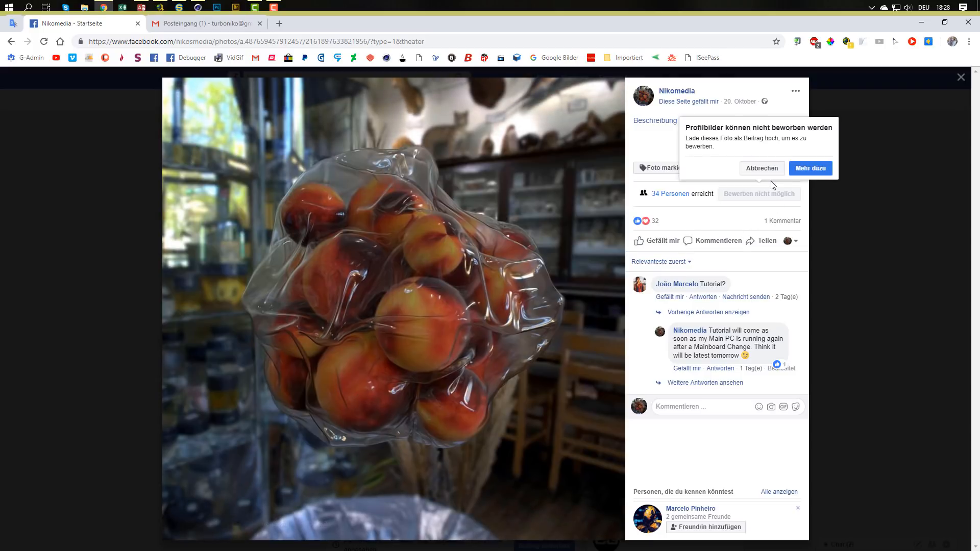
click(128, 275)
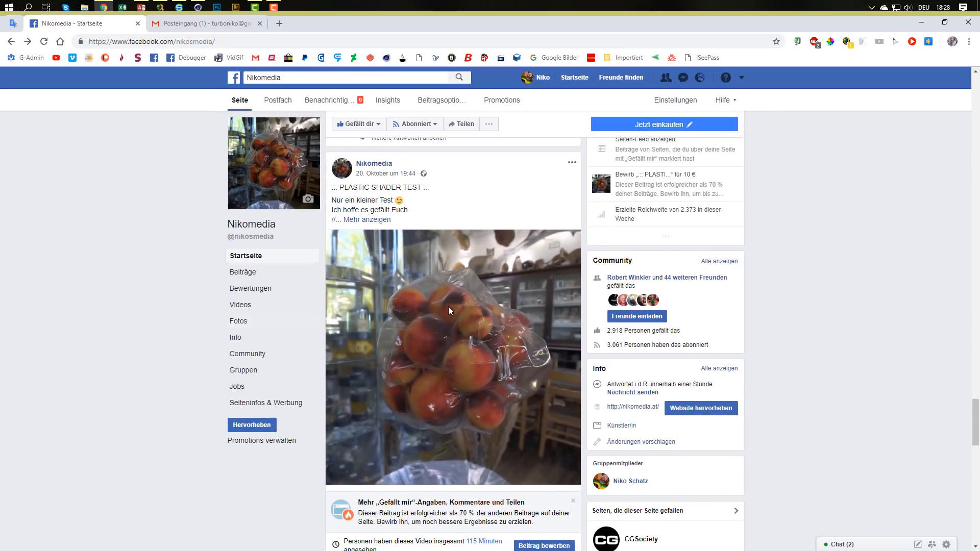
Examine the video in the PLASTIC SHADER TEST post and return to the page feed.
scroll(191, 340, down, 4)
scroll(191, 341, down, 15)
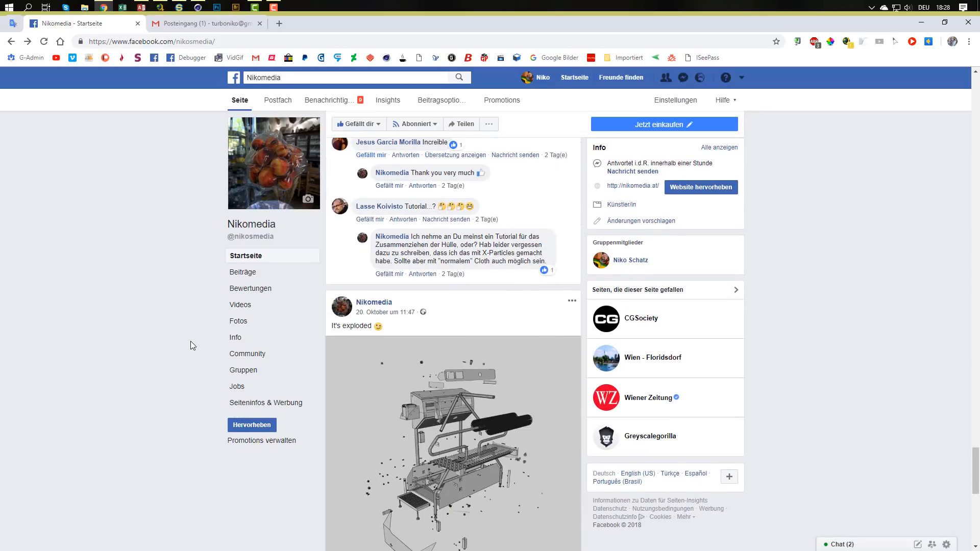
scroll(191, 334, up, 10)
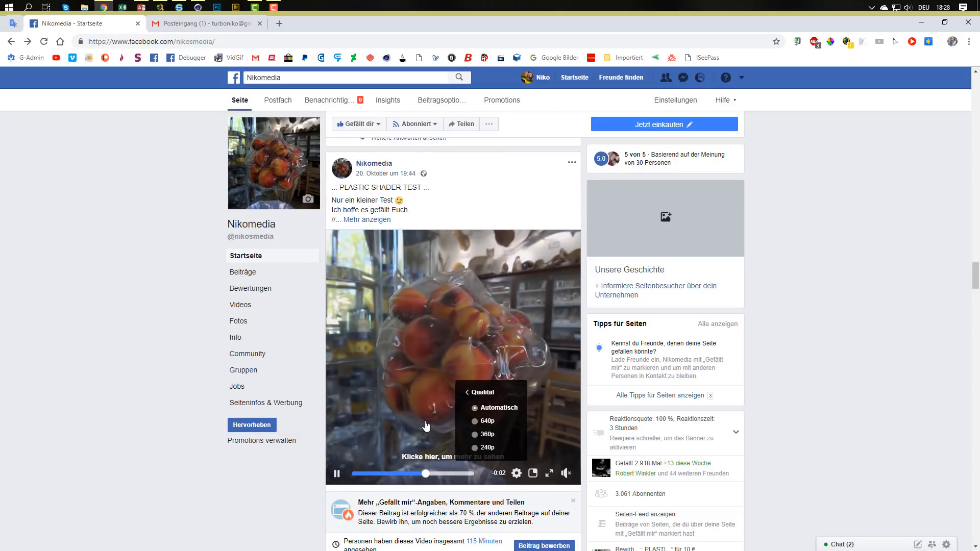
click(449, 414)
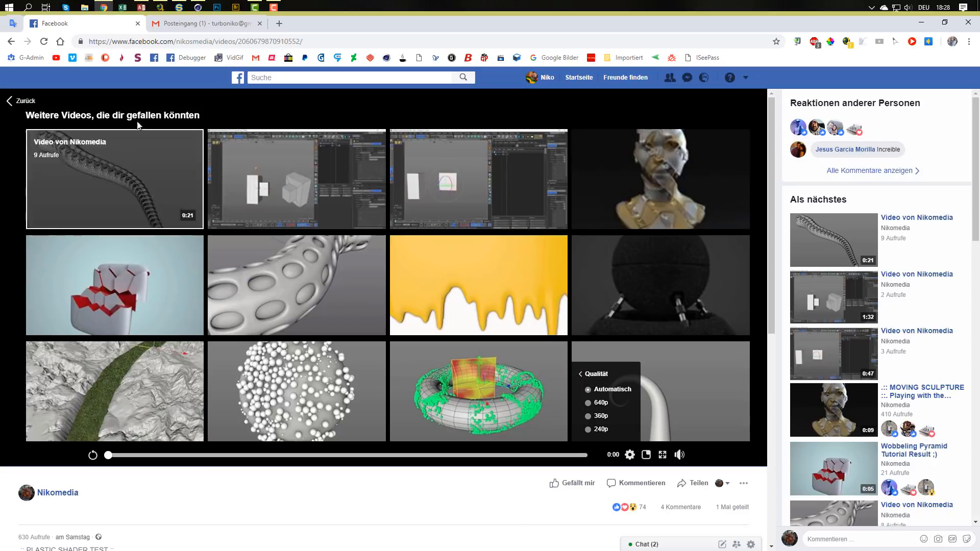
click(9, 102)
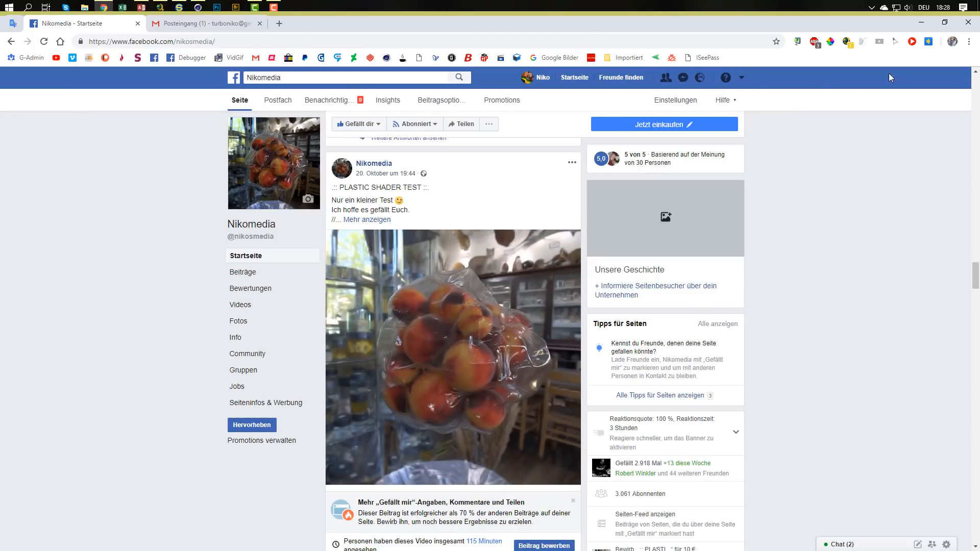
Switch to Cinema 4D and add a sphere primitive with 50 segments.
click(922, 22)
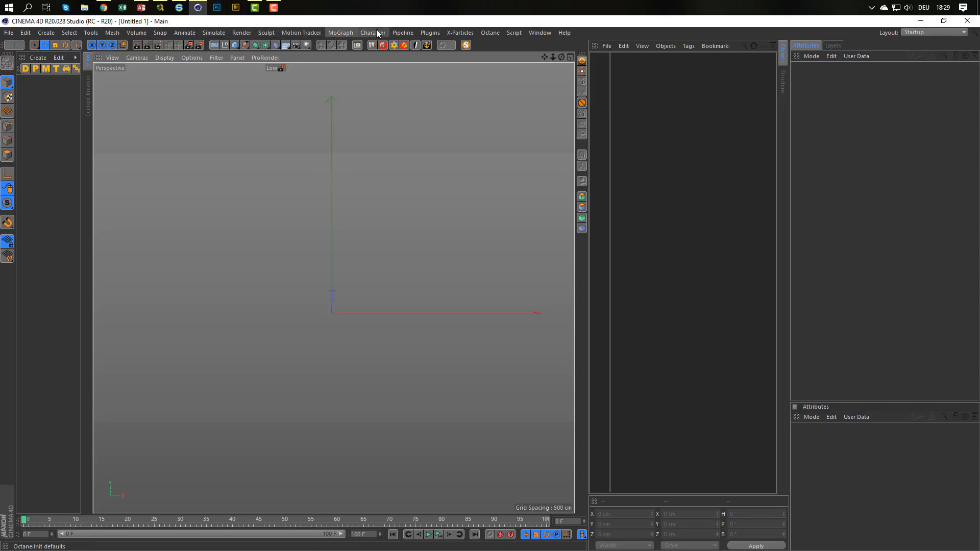
click(235, 46)
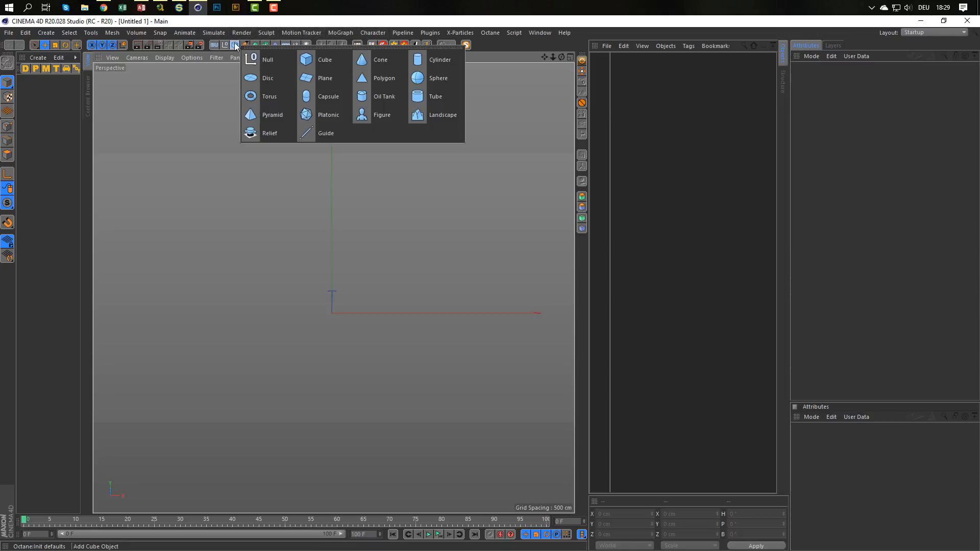
click(425, 79)
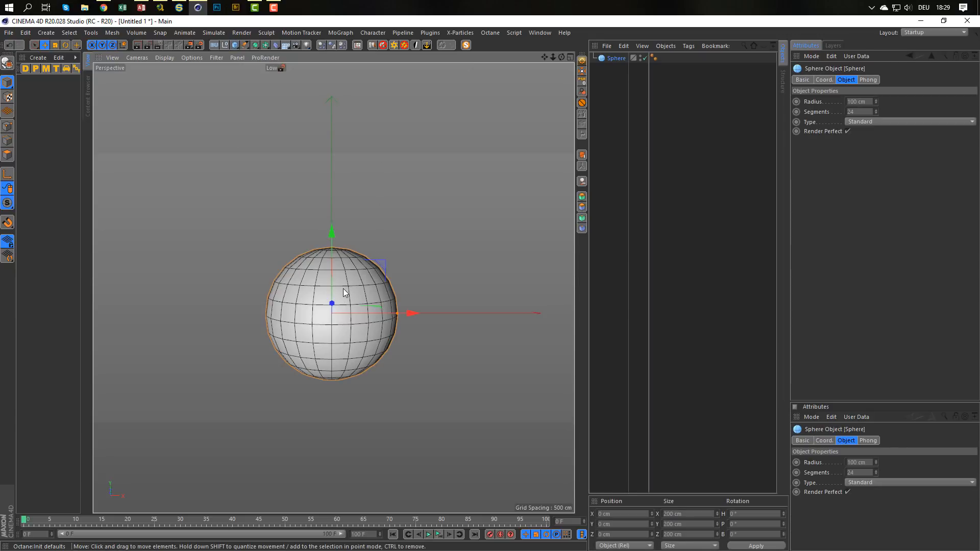
scroll(347, 306, up, 3)
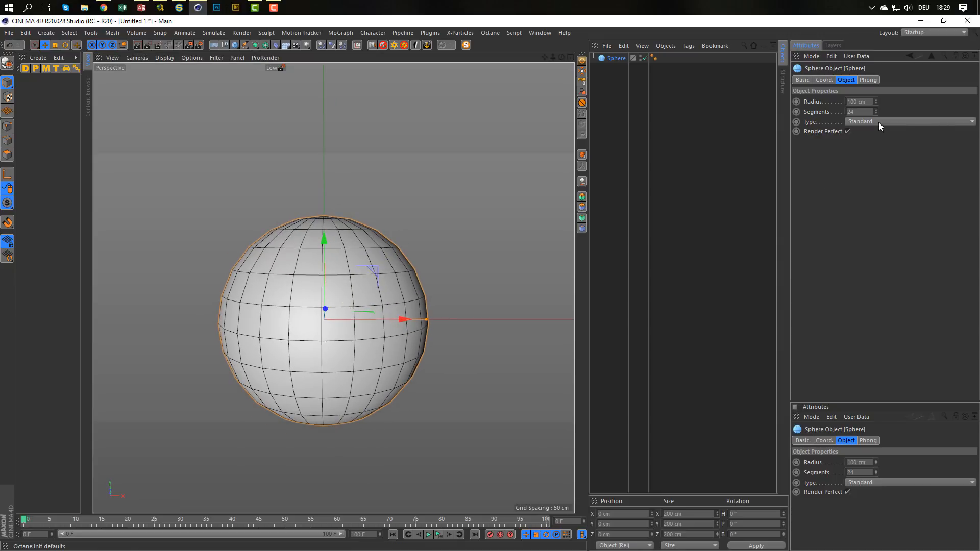
click(867, 112)
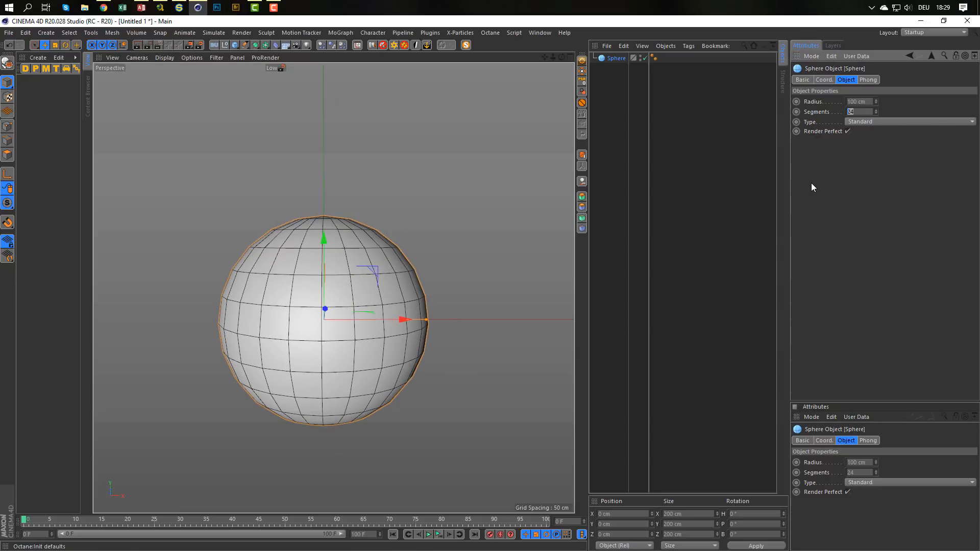
text(50)
key(Return)
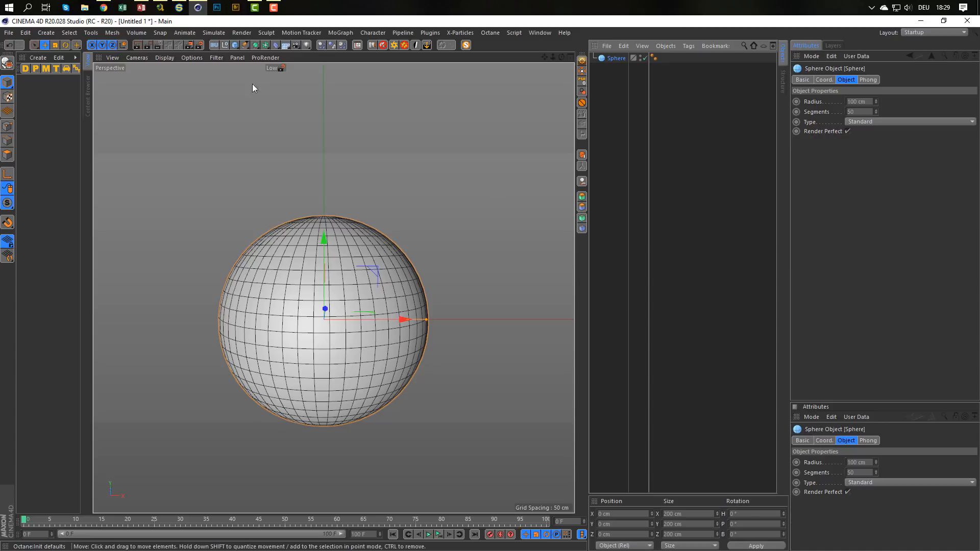
Place the sphere in a MoGraph Cloner set to Grid Array mode with a count of 2 × 2 × 2.
click(334, 33)
alt+click(347, 146)
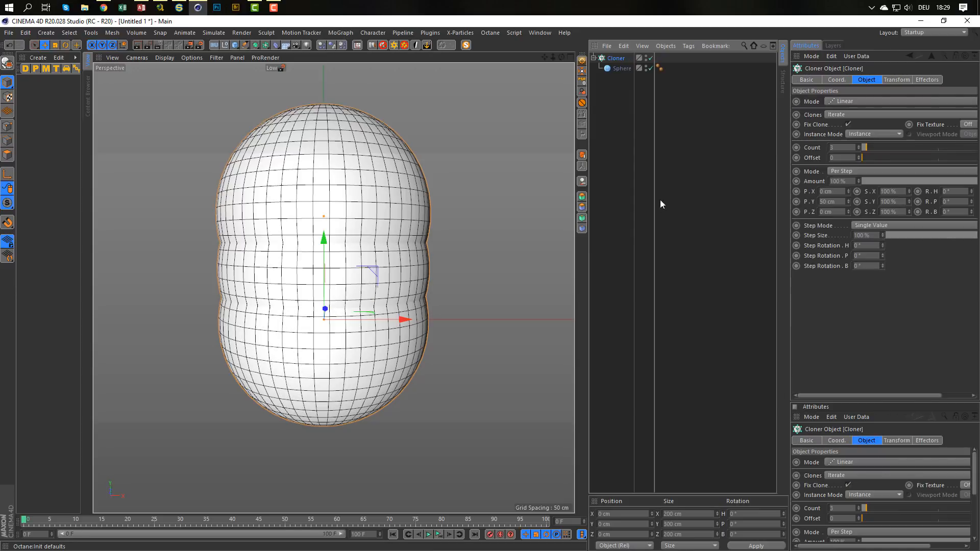
click(851, 102)
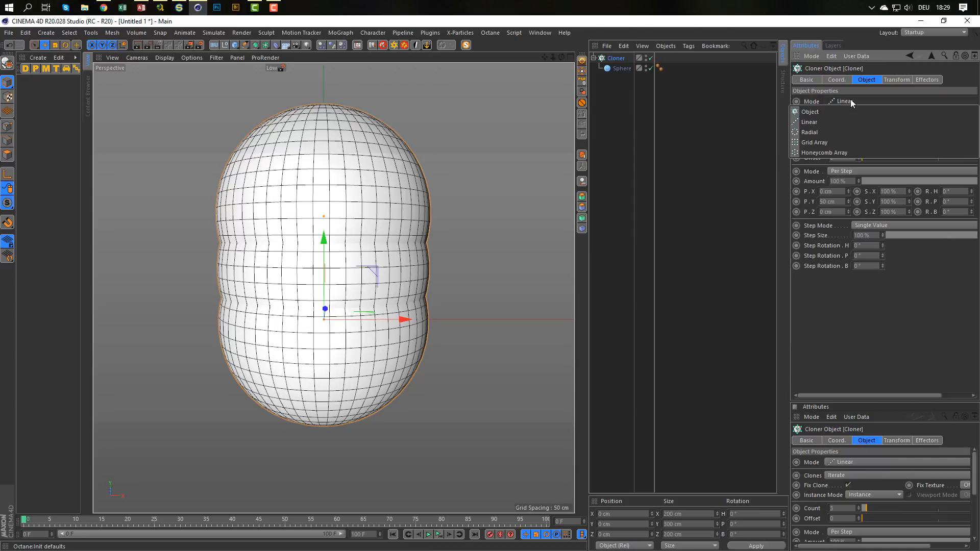
click(808, 147)
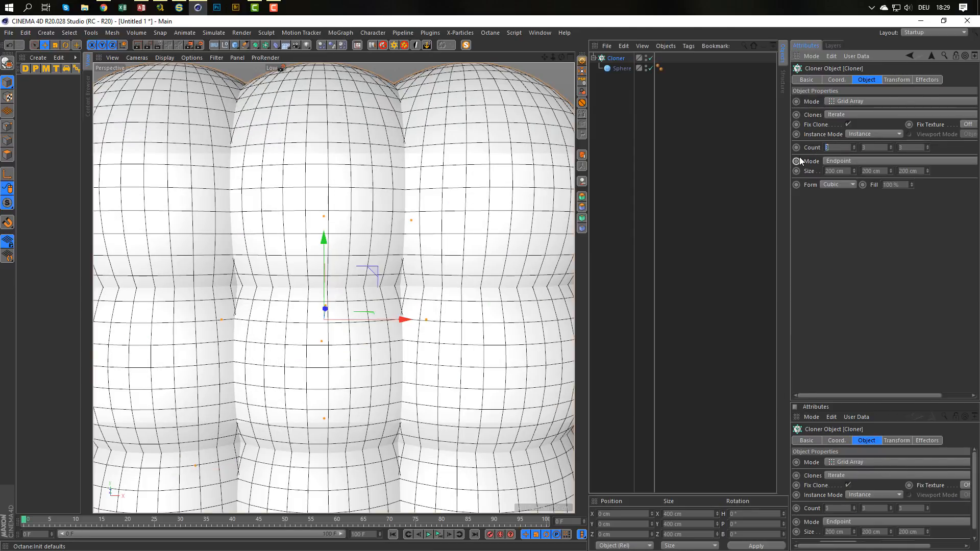
text(2)
key(Tab)
text(2)
key(Tab)
text(2)
key(Return)
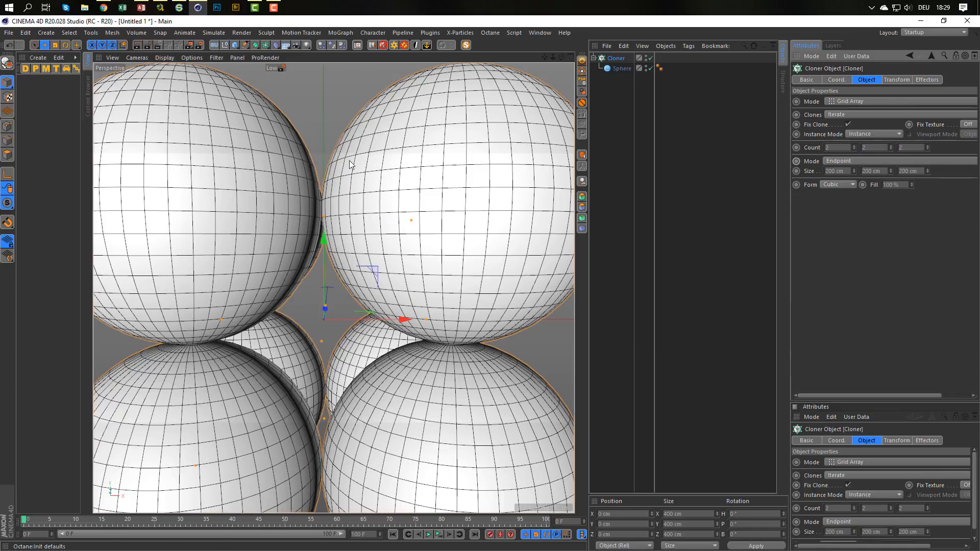
Set the cloner's grid size to 10 cm on all three axes.
scroll(312, 238, down, 3)
scroll(312, 238, down, 4)
alt+drag(330, 243, 347, 239)
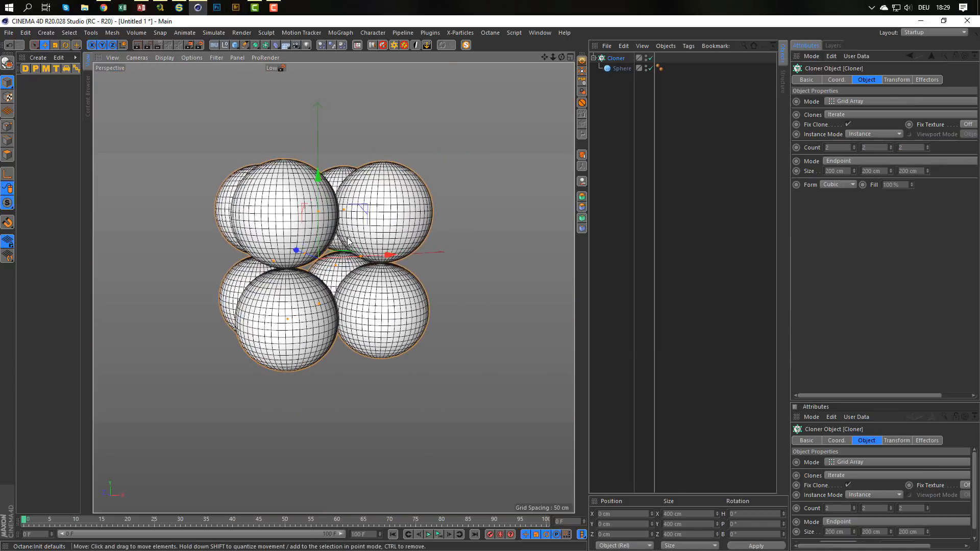
click(835, 172)
text(10)
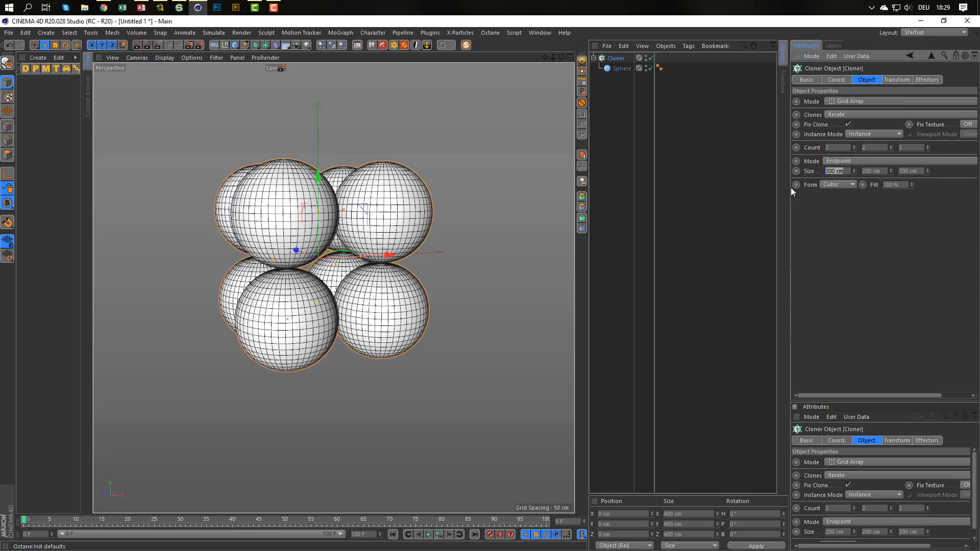
key(Tab)
text(10)
key(Tab)
text(10)
key(Return)
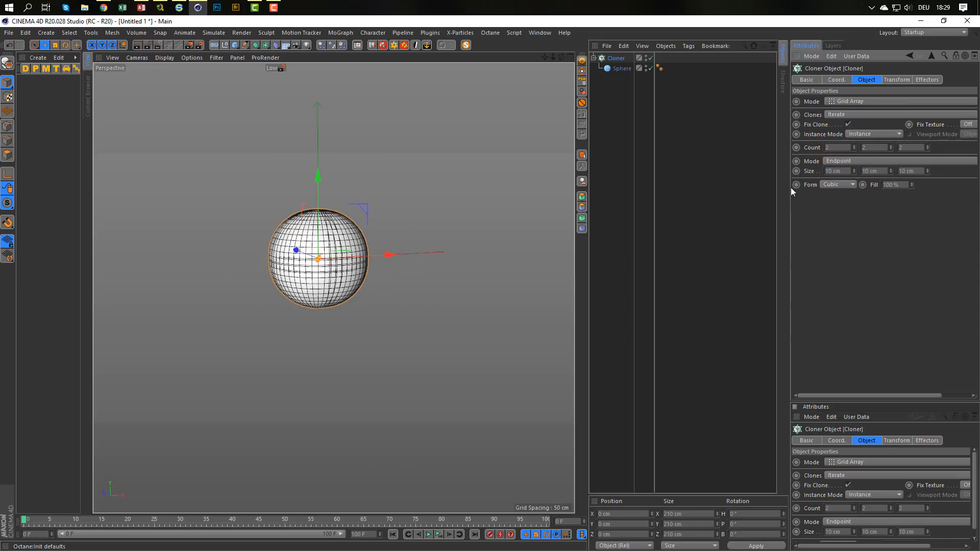
Add a Random effector to the cloner.
scroll(335, 204, up, 4)
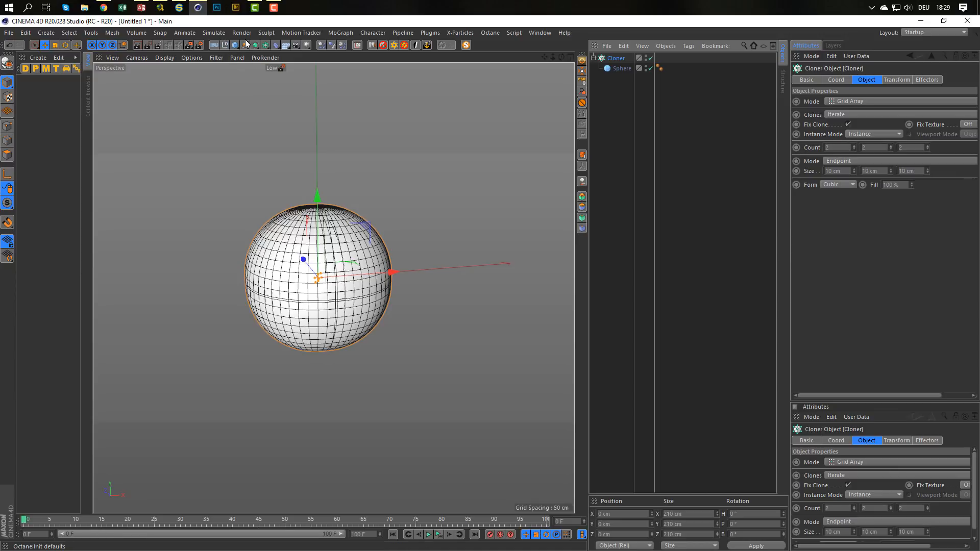
click(342, 32)
mouse_move(377, 47)
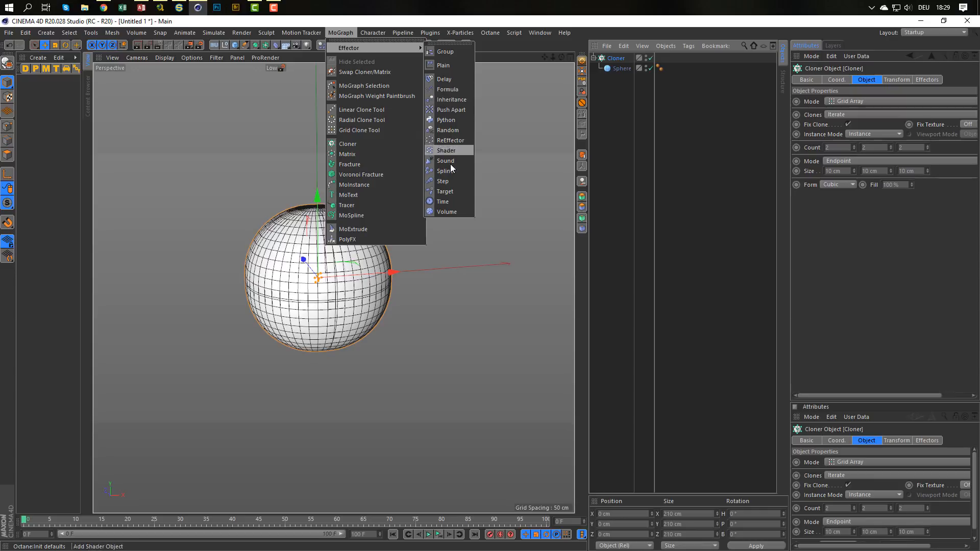
click(458, 131)
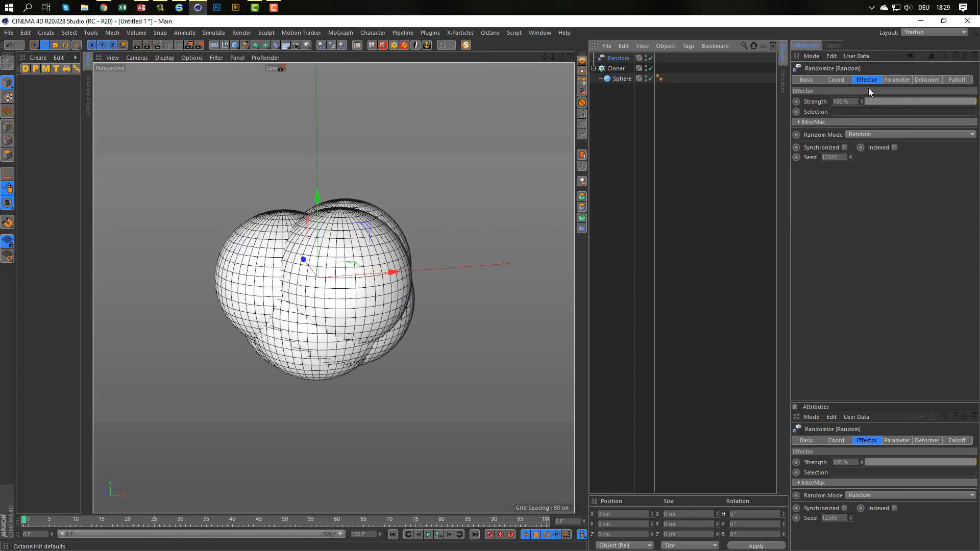
Enable scale variation in the Random effector with Uniform Scale and Absolute Scale on and a value of -0.5.
click(899, 80)
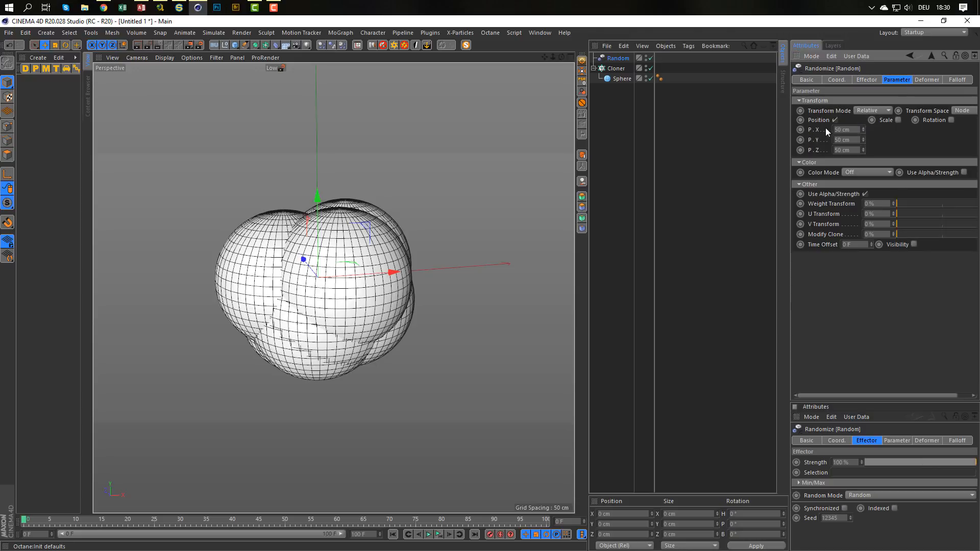
click(897, 121)
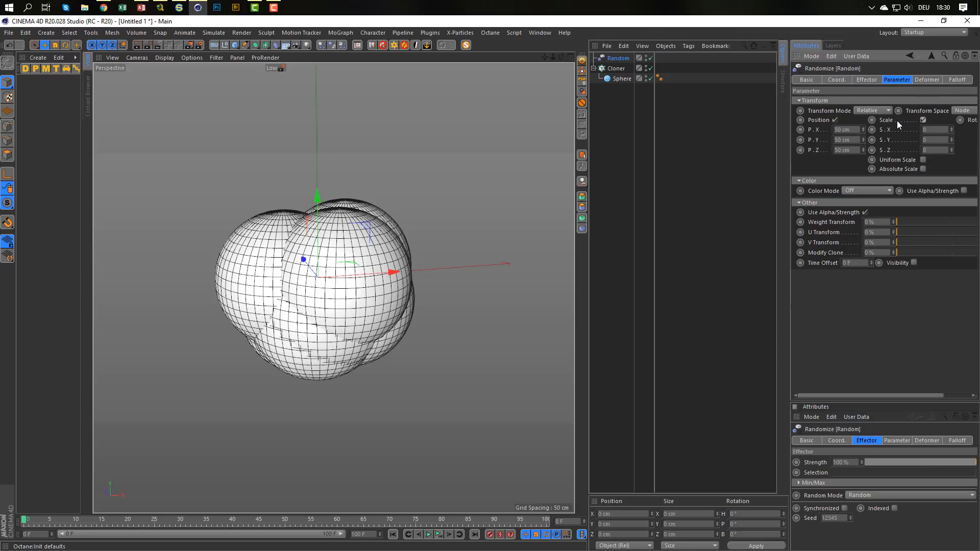
click(923, 160)
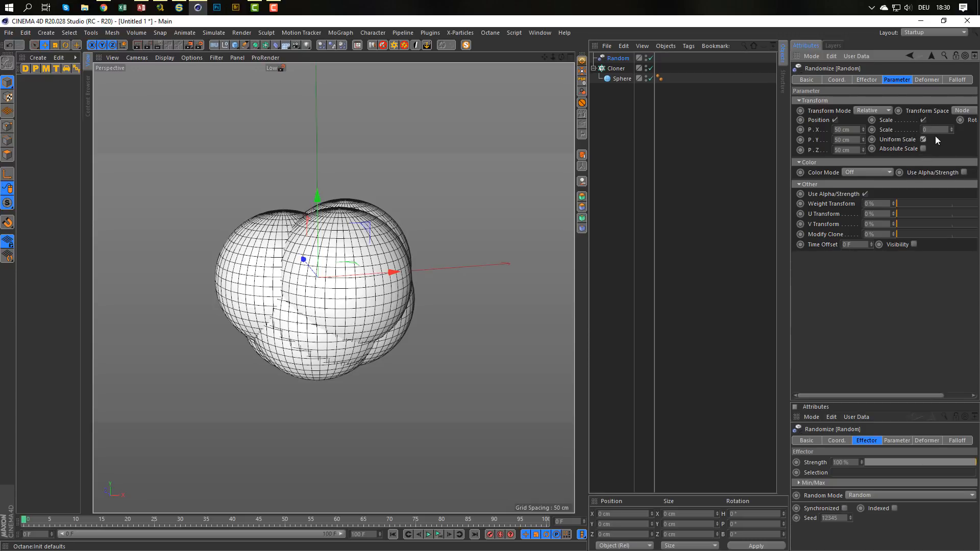
click(925, 129)
text(1)
Set the Random effector's X, Y and Z position variation to -100 cm each.
click(857, 129)
text(-10)
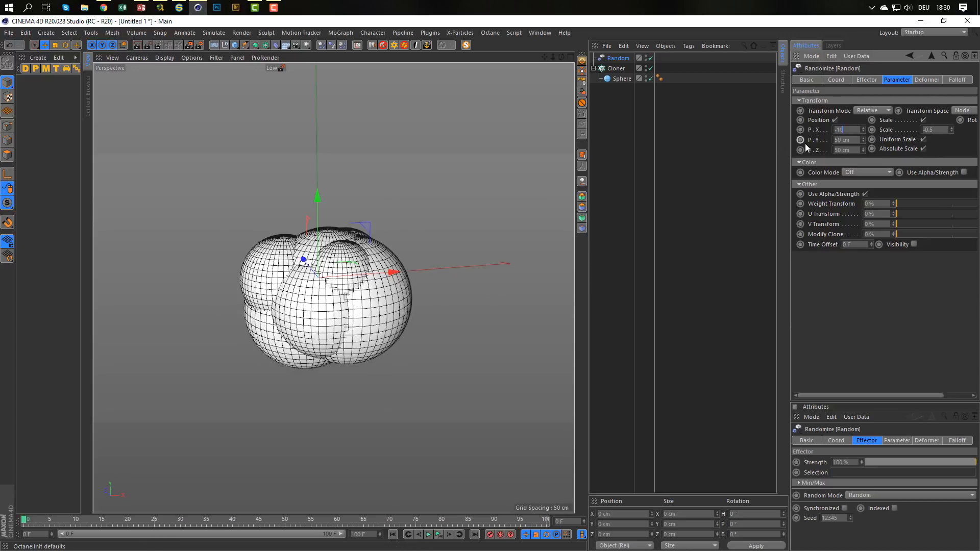
text(0)
key(Tab)
text(-100)
key(Tab)
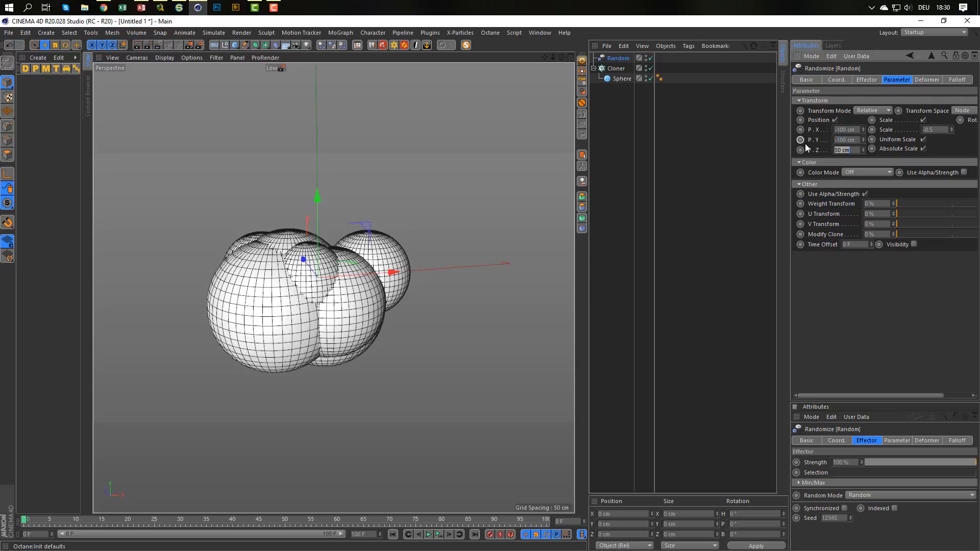
text(-10)
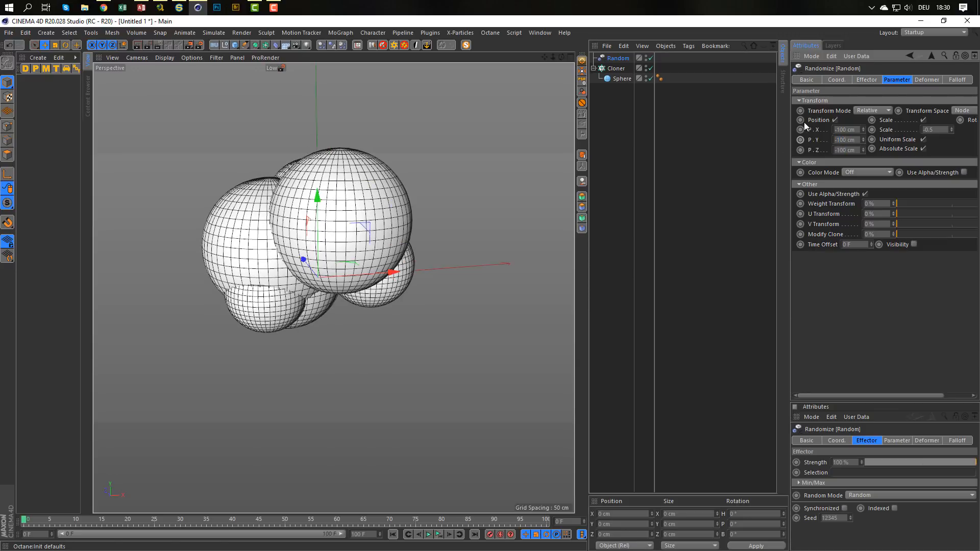
alt+middle_drag(348, 236, 377, 287)
mouse_move(377, 288)
alt+mouse_down()
mouse_move(439, 301)
mouse_move(387, 293)
mouse_move(375, 278)
alt+mouse_up()
scroll(378, 291, down, 3)
scroll(384, 276, up, 1)
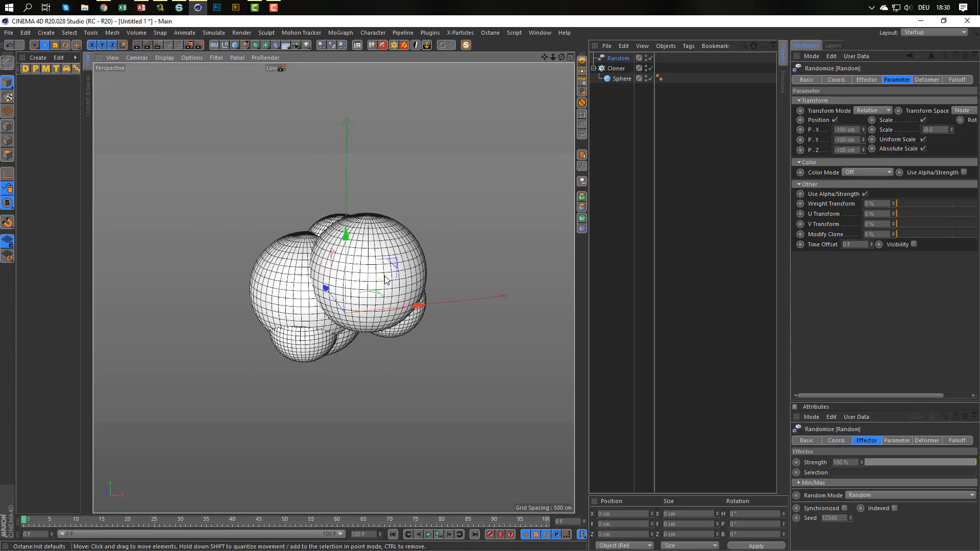
alt+middle_drag(382, 276, 373, 265)
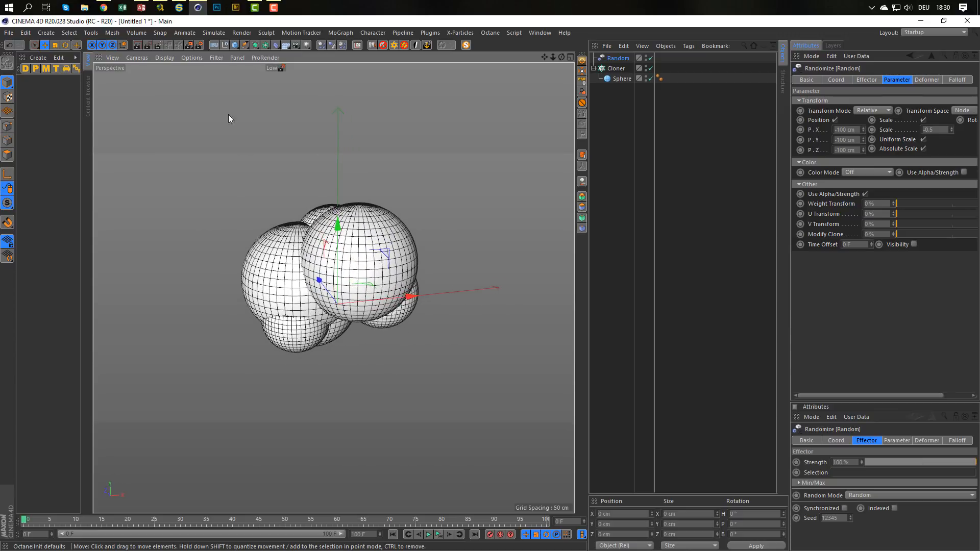
Select the render presets from Low through Octane together, turn off Lock Ratio and set the output width to 720 pixels.
click(200, 46)
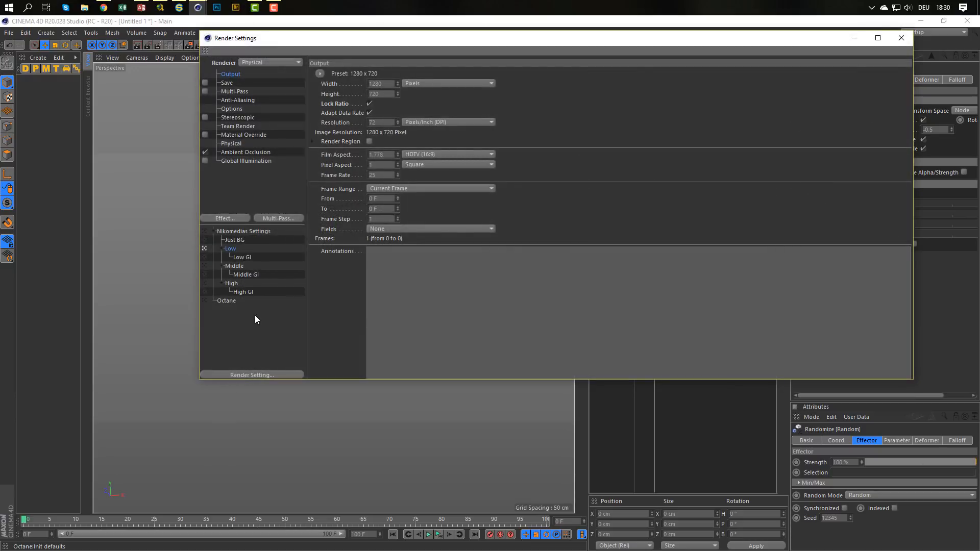
click(226, 301)
shift+click(231, 249)
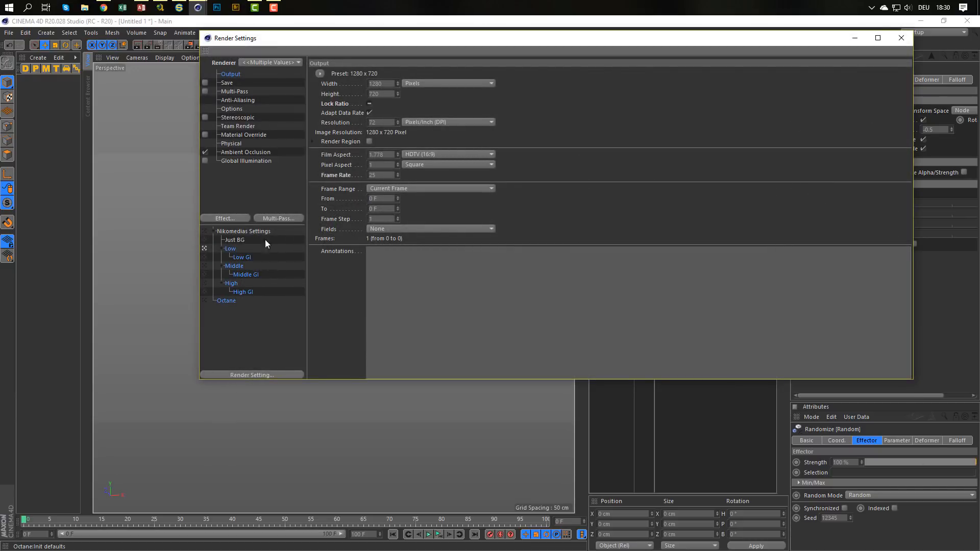
click(369, 103)
click(376, 84)
text(720)
key(Return)
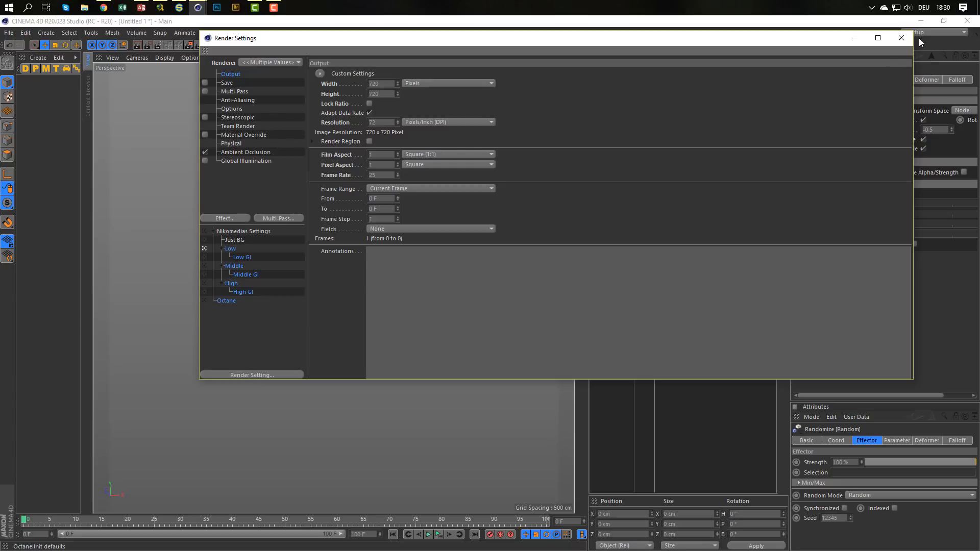
Close the render settings and add a Rigid Body dynamics tag to the cloner.
click(902, 38)
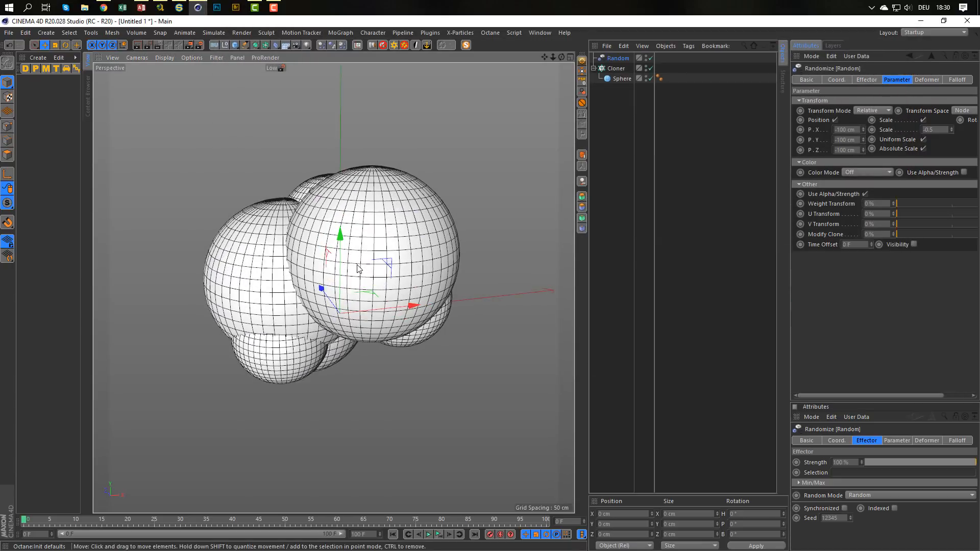
alt+drag(359, 266, 344, 278)
alt+right_drag(343, 278, 329, 276)
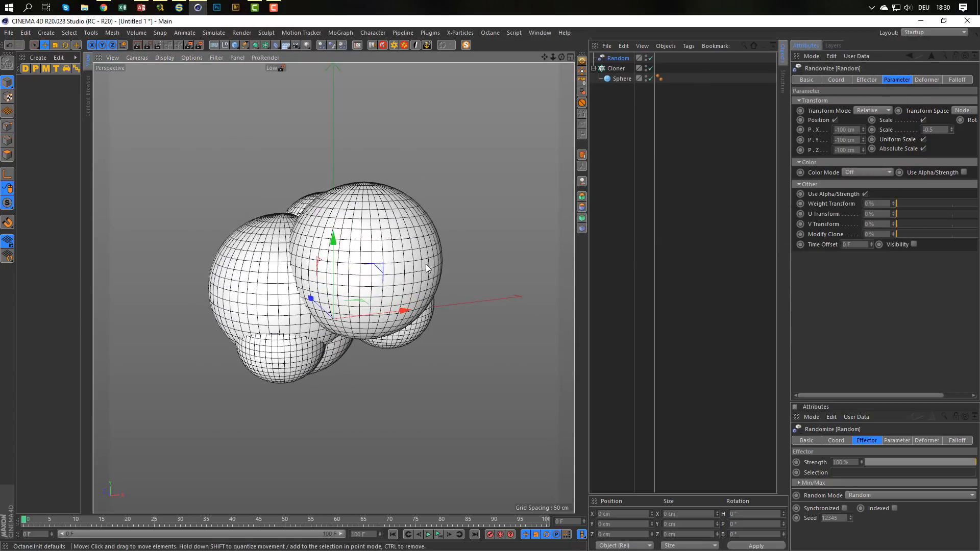
click(619, 69)
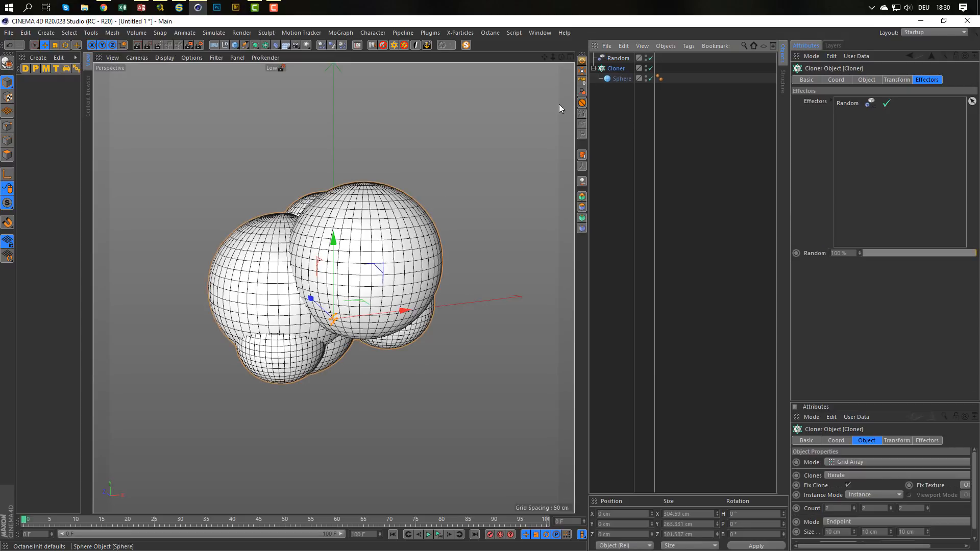
click(322, 46)
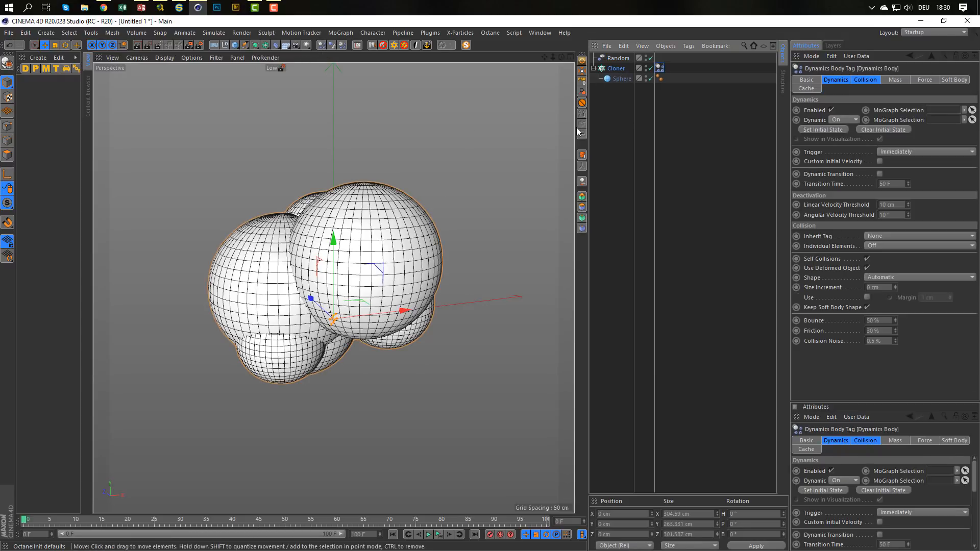
right_click(614, 69)
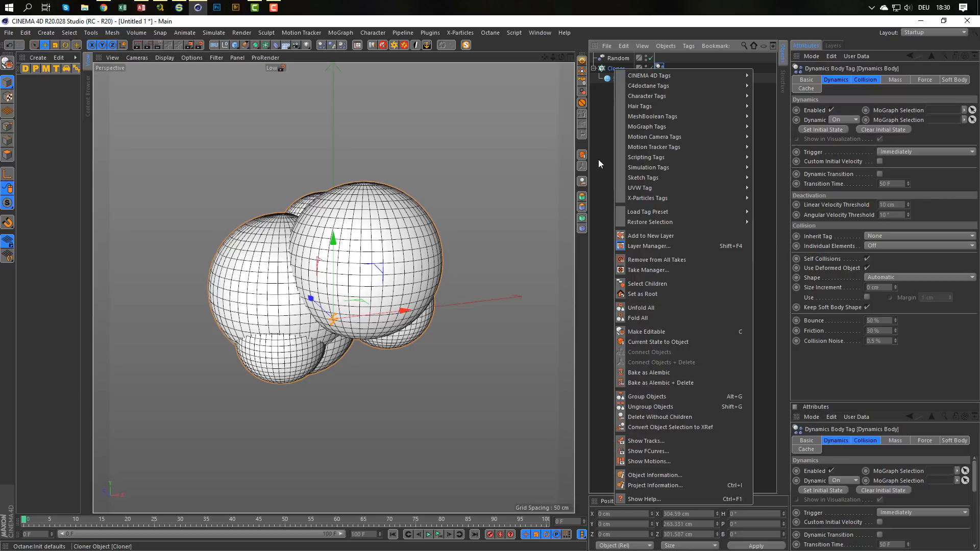
mouse_move(663, 166)
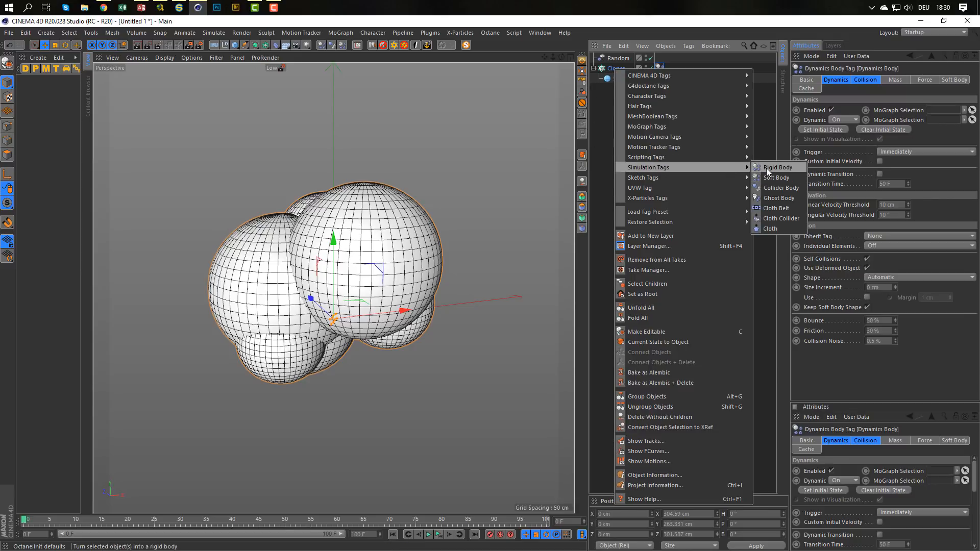
click(785, 34)
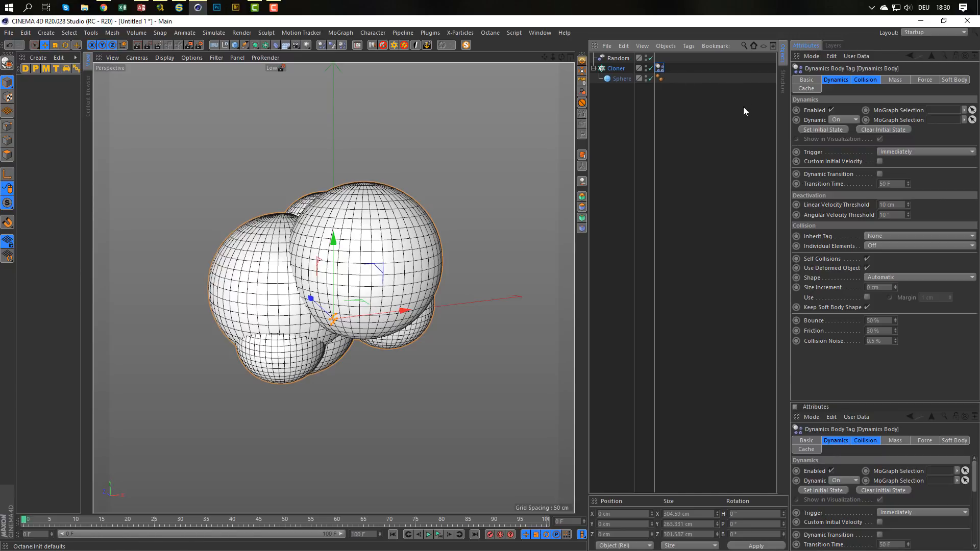
Set Individual Elements to All in the dynamics tag's collision settings.
click(866, 80)
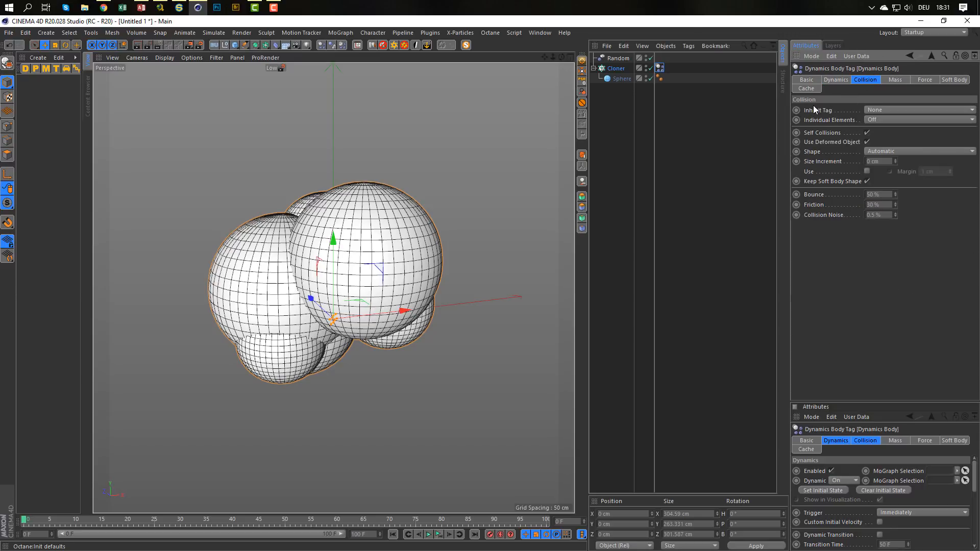
click(883, 119)
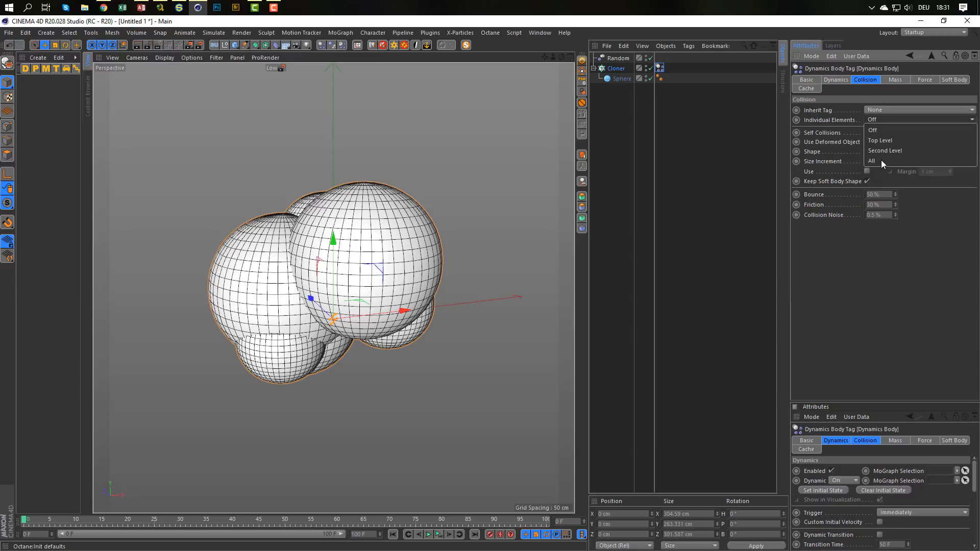
click(881, 160)
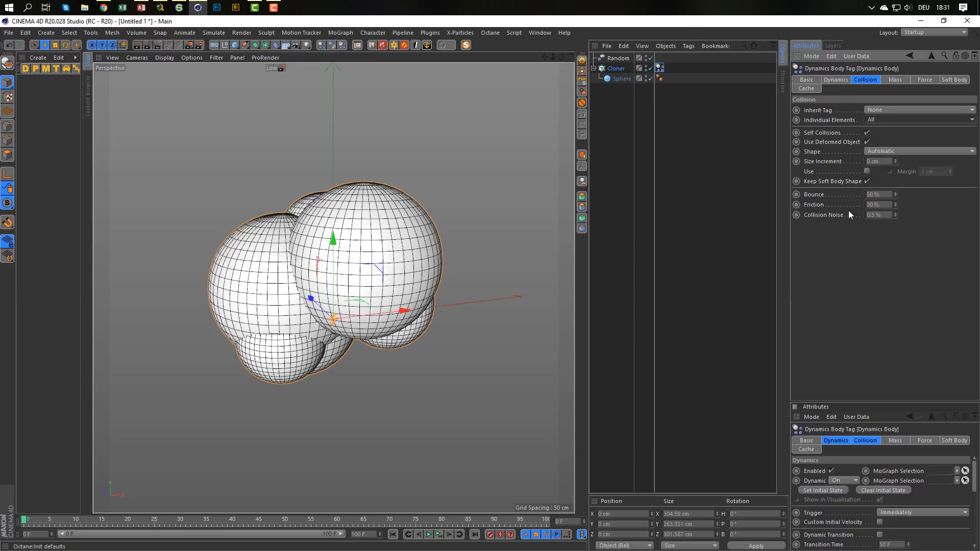
Set Gravity to 0 cm in the project's dynamics settings.
click(733, 105)
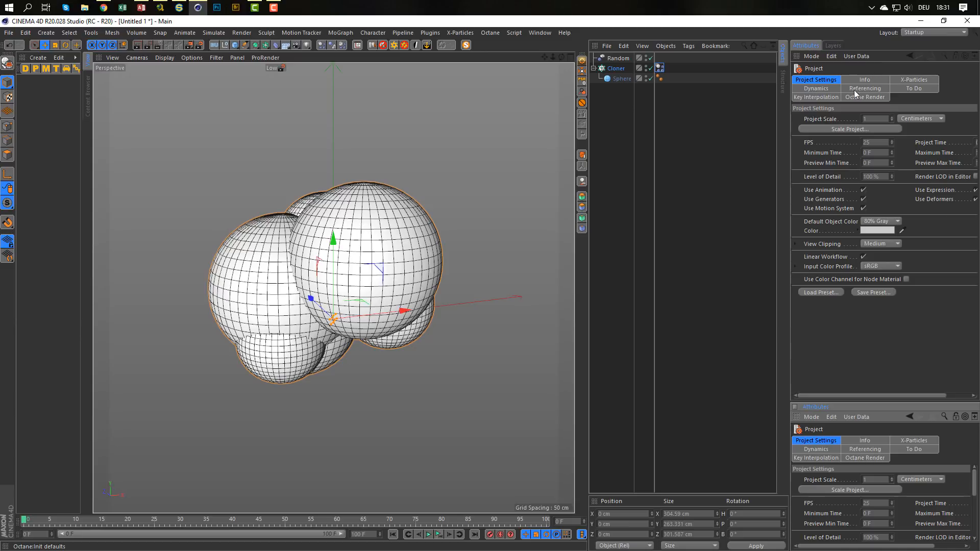
click(816, 89)
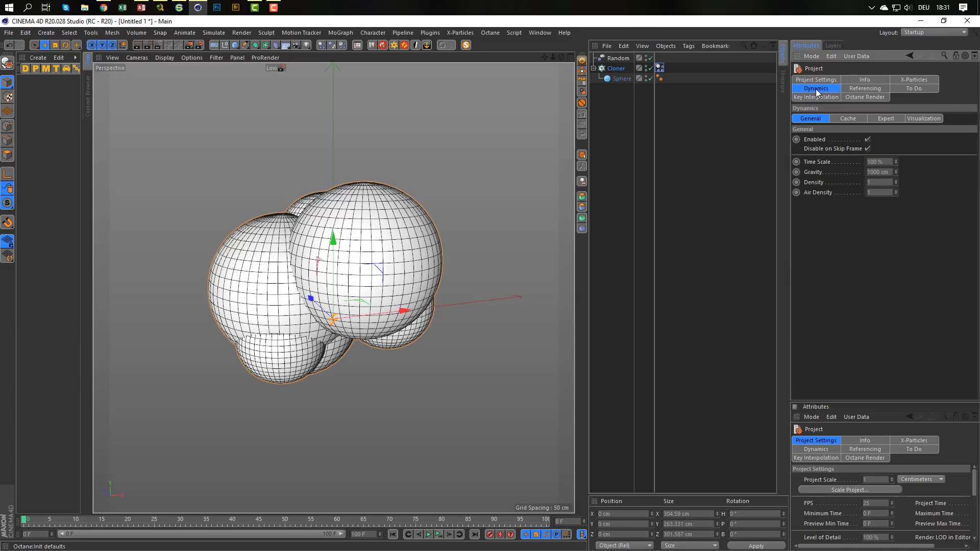
double_click(879, 172)
text(0)
Set Follow Position to 2 in the cloner's dynamics tag and play the simulation.
click(660, 68)
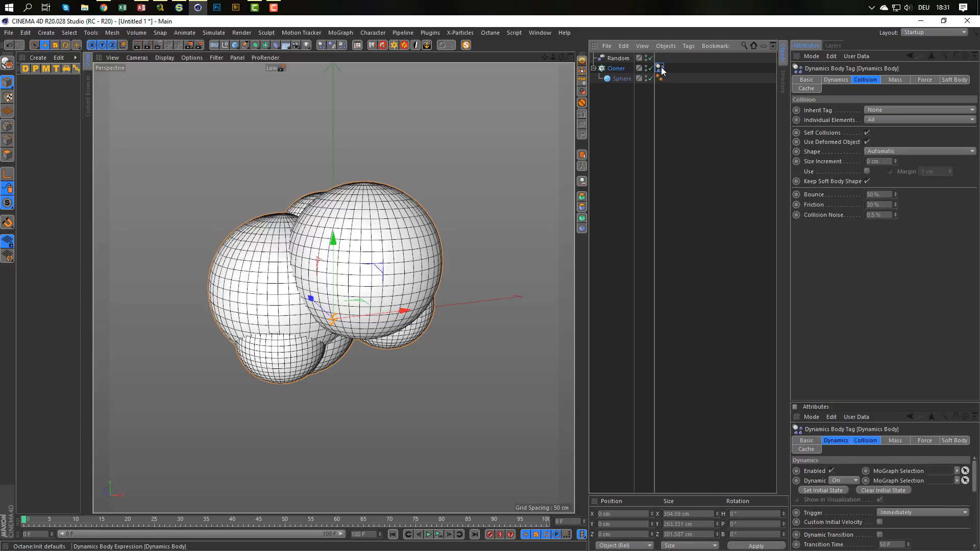
click(920, 79)
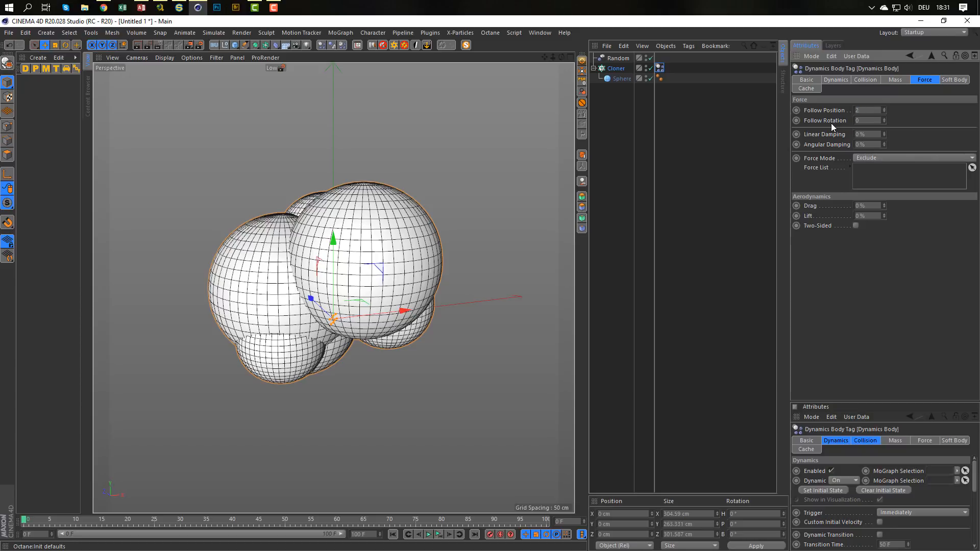
click(439, 534)
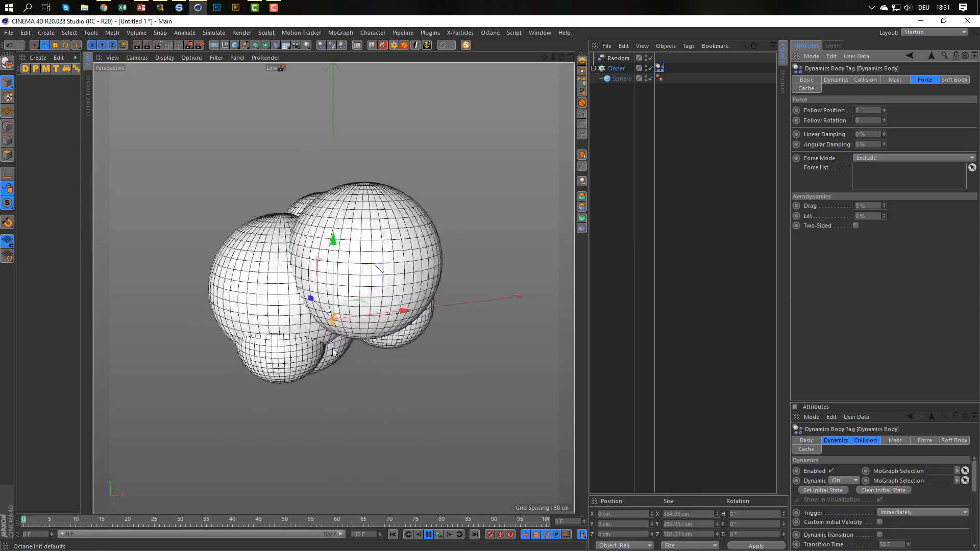
click(438, 536)
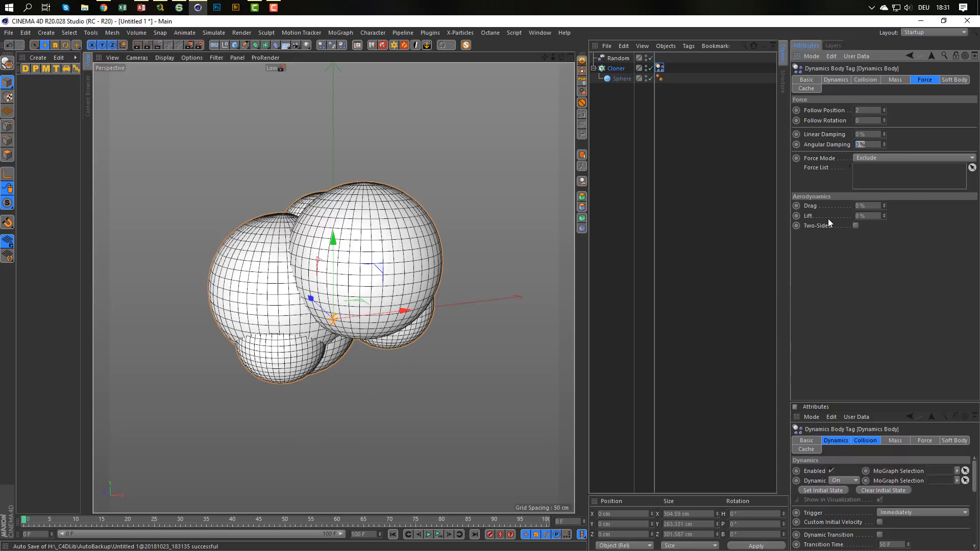
Set the dynamics tag's Angular Damping to 50% and play the simulation to check the spheres' motion.
text(50)
key(Return)
click(439, 535)
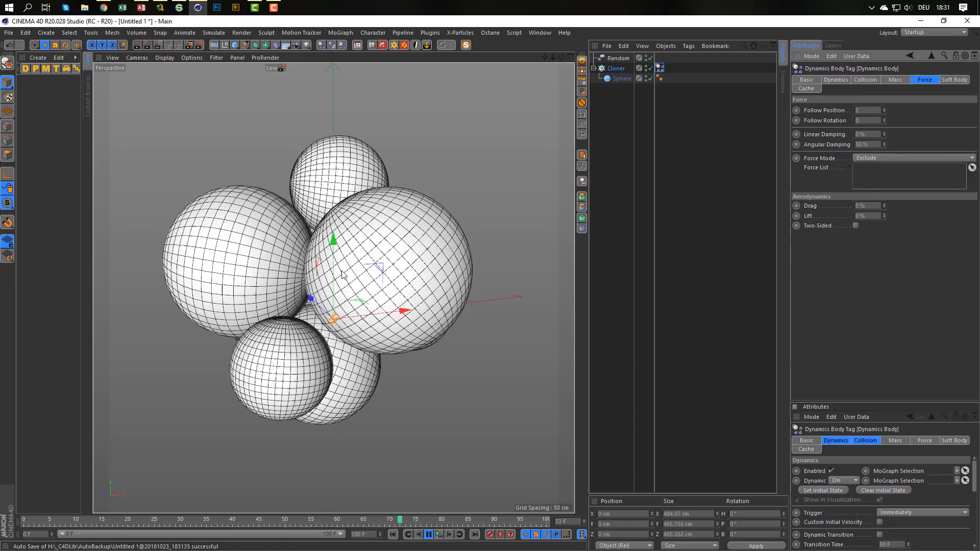
scroll(342, 276, down, 3)
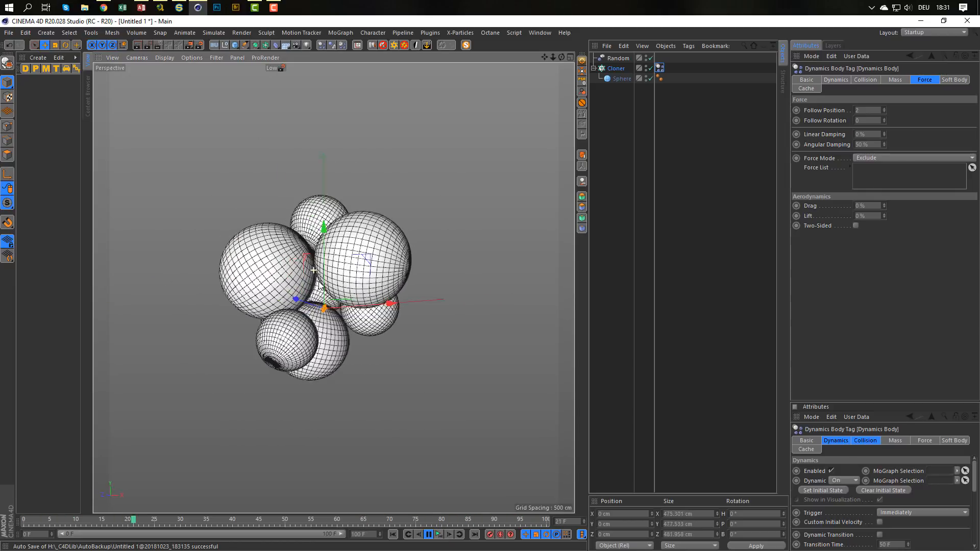
alt+drag(319, 285, 340, 270)
scroll(337, 276, up, 3)
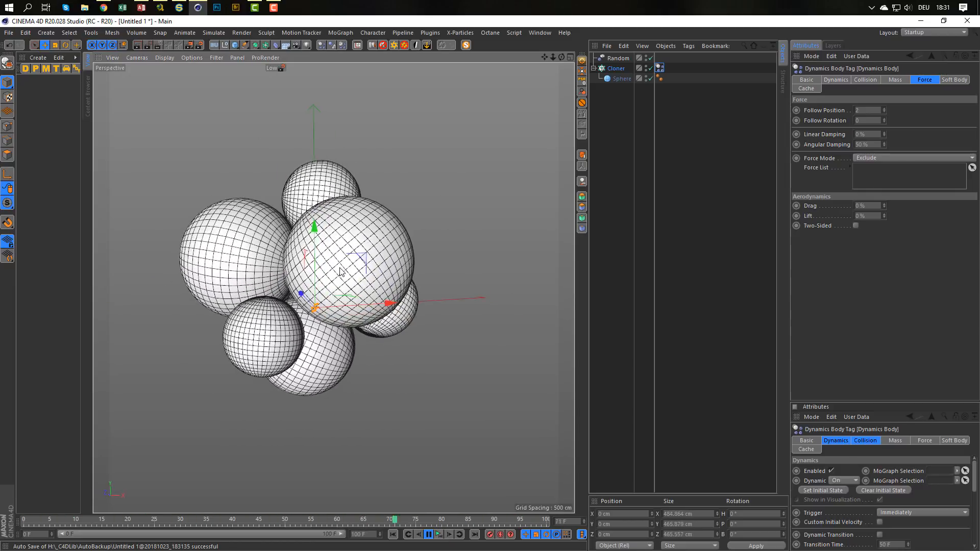
alt+middle_drag(350, 276, 376, 286)
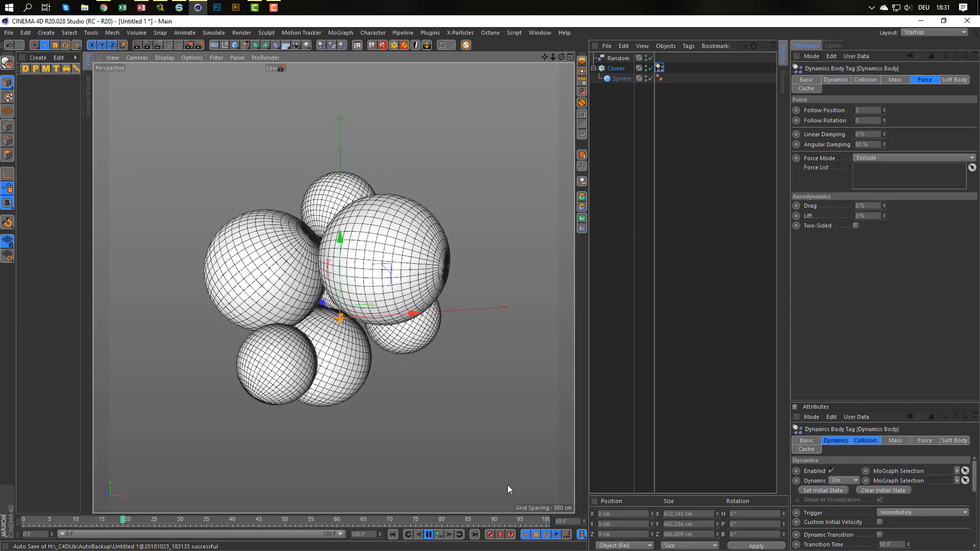
click(439, 536)
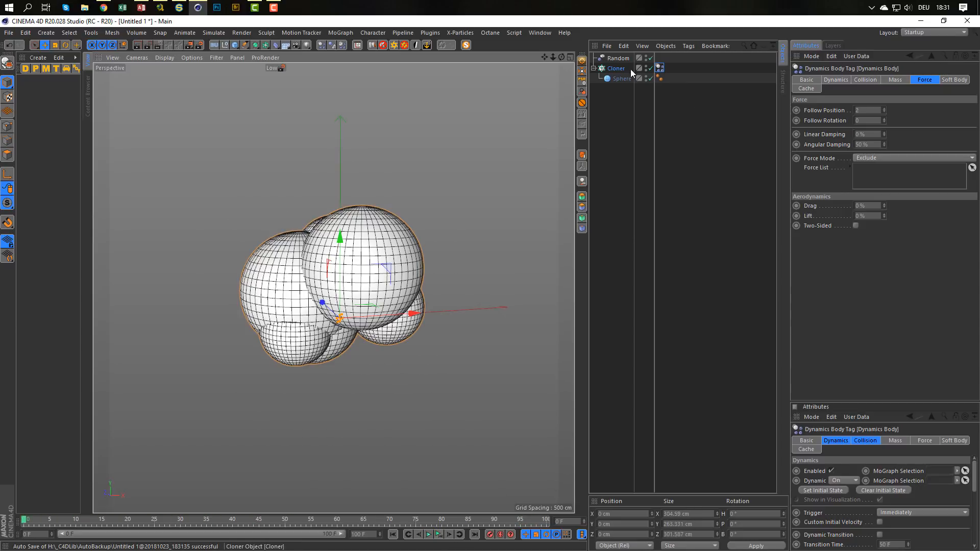
Set the cloner's grid count to 3, 2, 3 and run the simulation until the spheres spread apart.
click(616, 68)
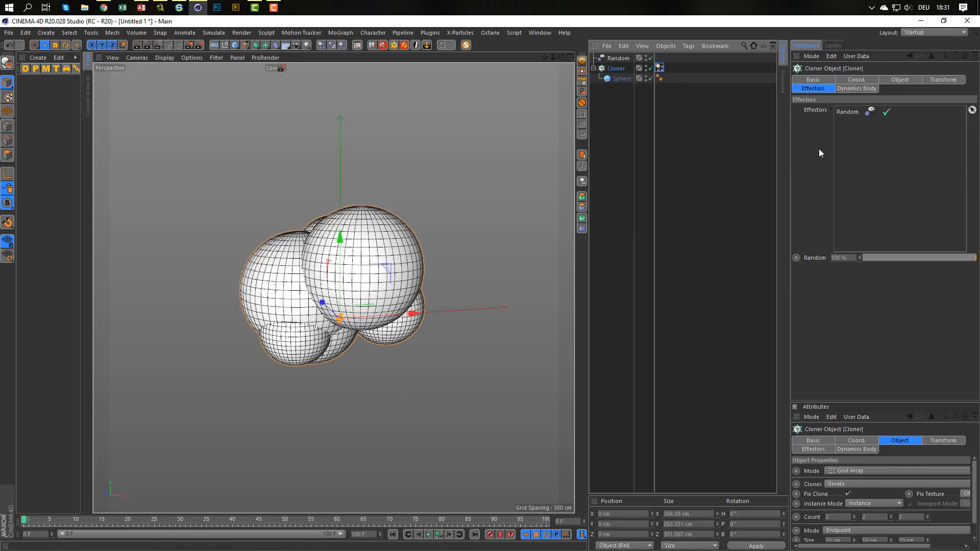
click(891, 80)
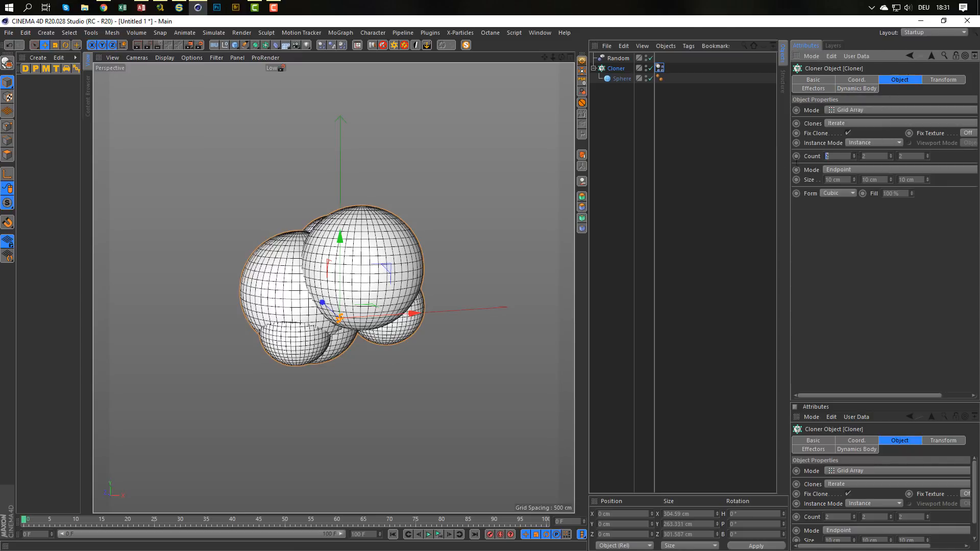
text(3)
key(Tab)
key(Tab)
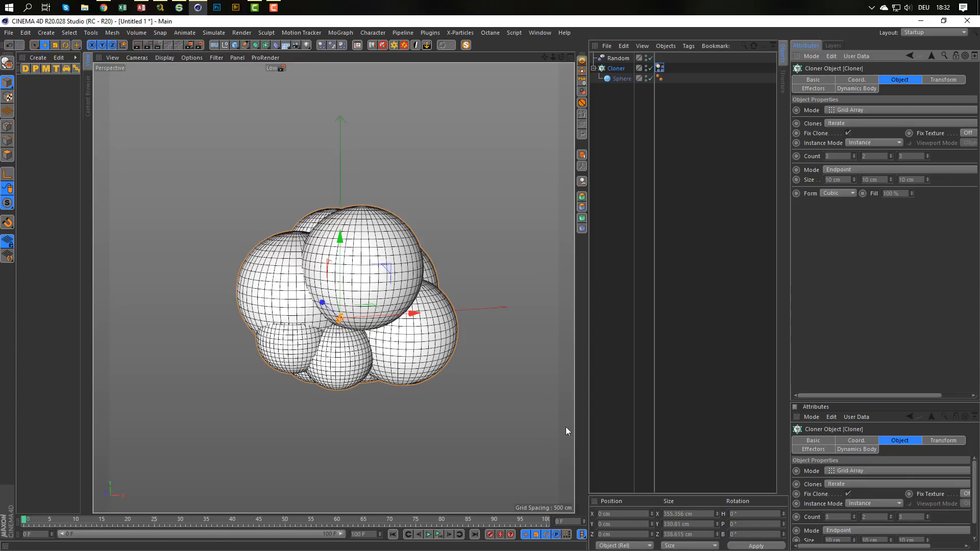
click(428, 534)
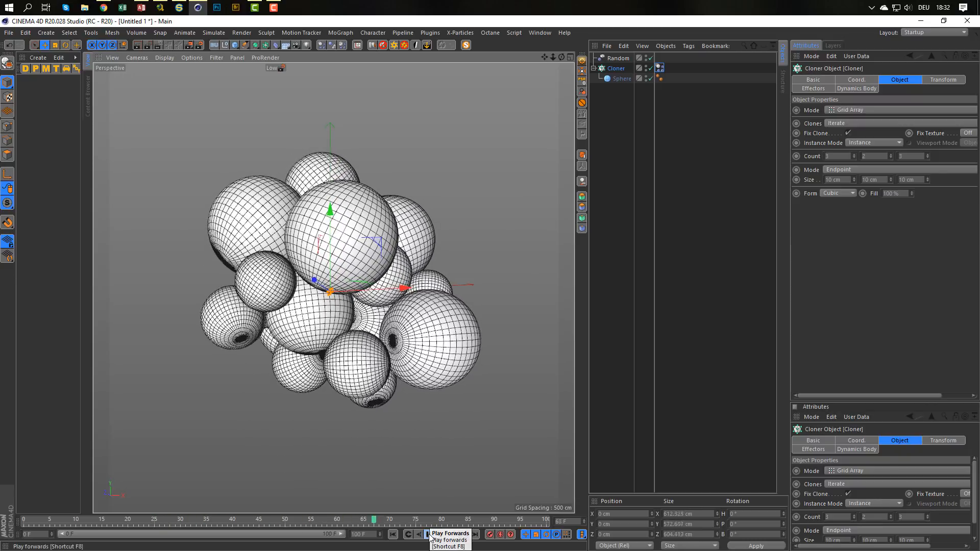
click(429, 535)
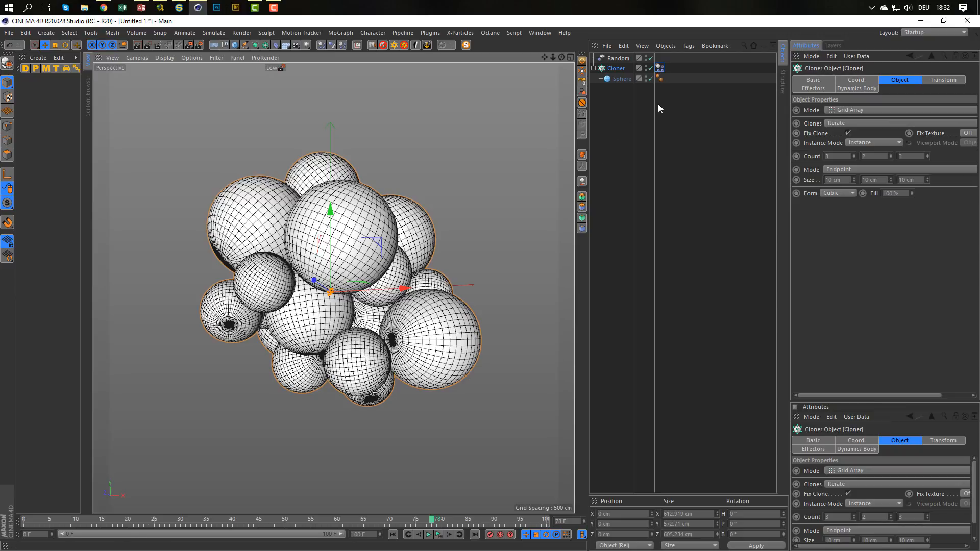
Make the cloner editable and expand its hierarchy to show the individual spheres.
click(660, 68)
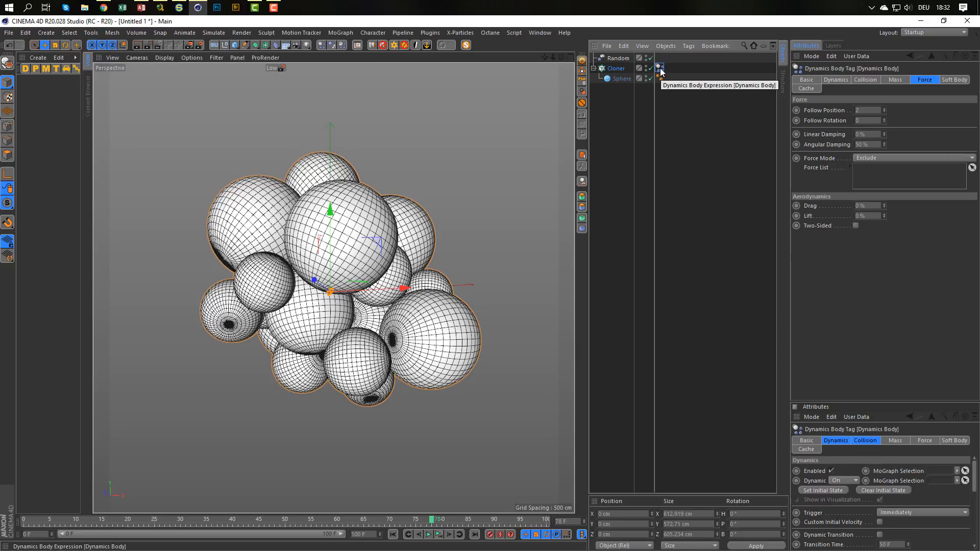
click(613, 69)
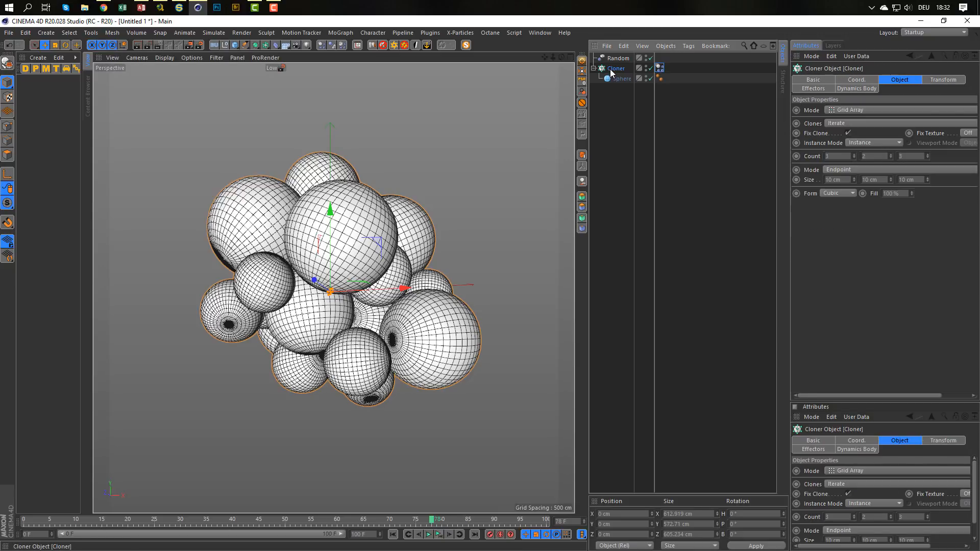
key(c)
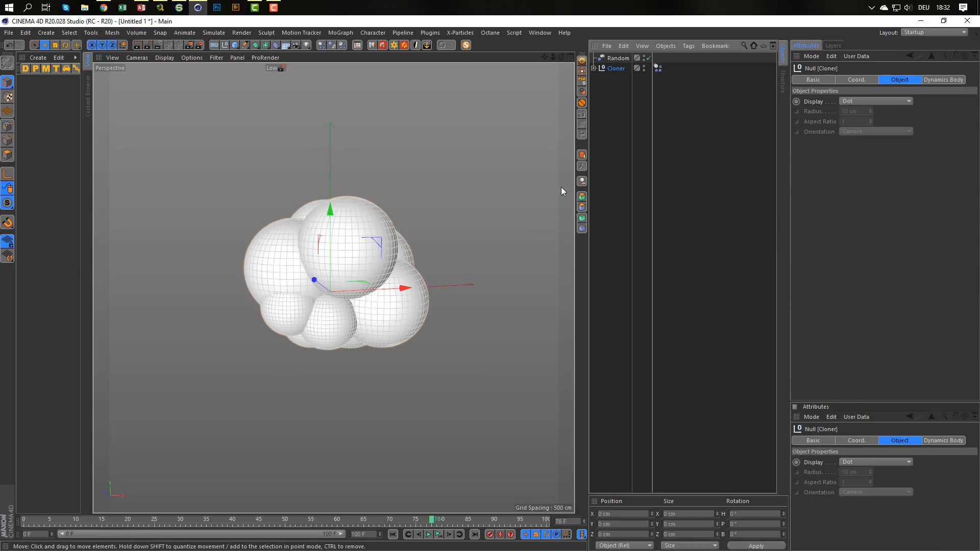
click(594, 68)
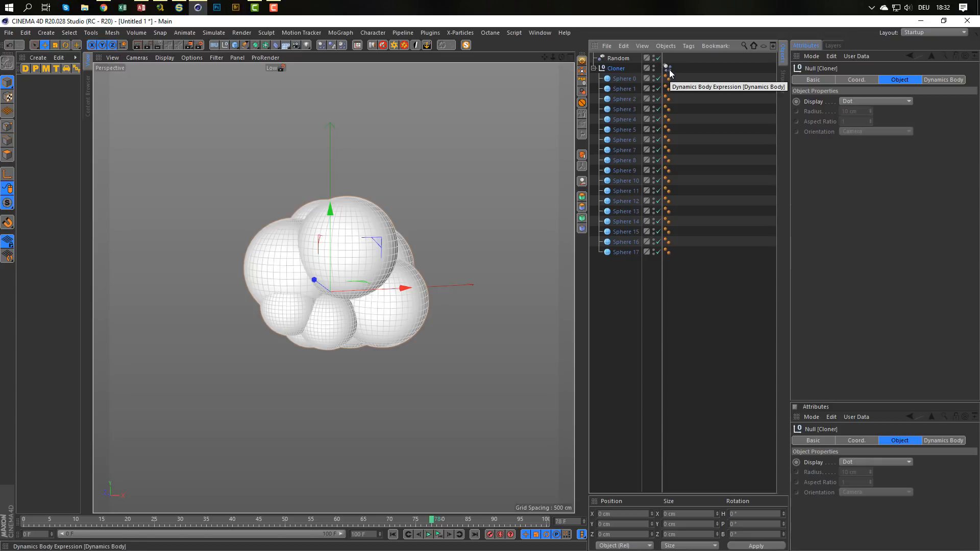
Run the simulation on the editable spheres, stop it once they spread apart, and delete the Cloner null's Dynamics Body tag.
click(437, 535)
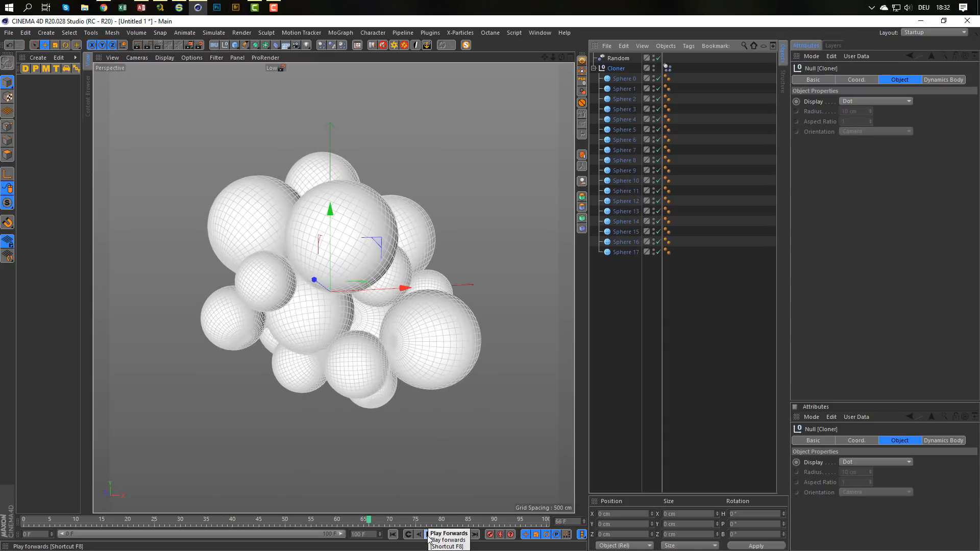
click(429, 536)
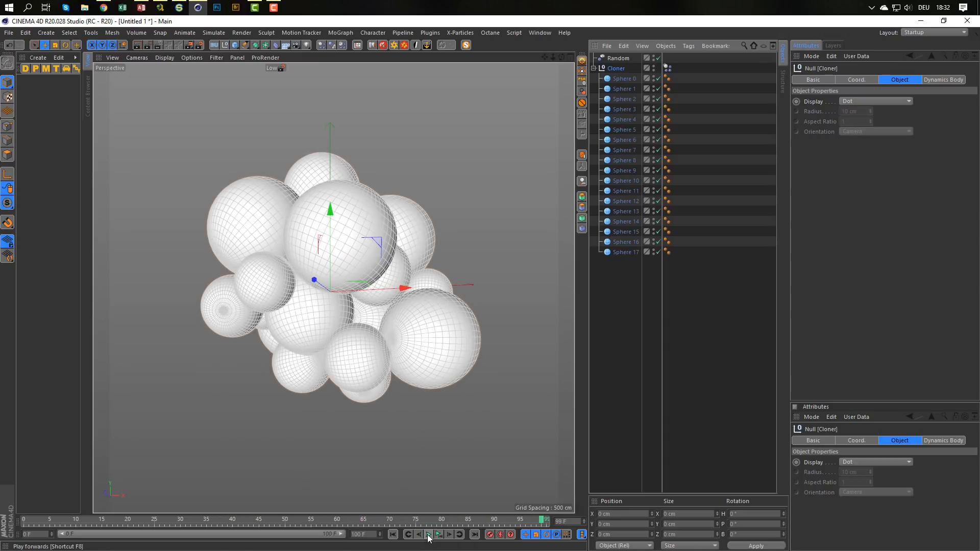
click(667, 68)
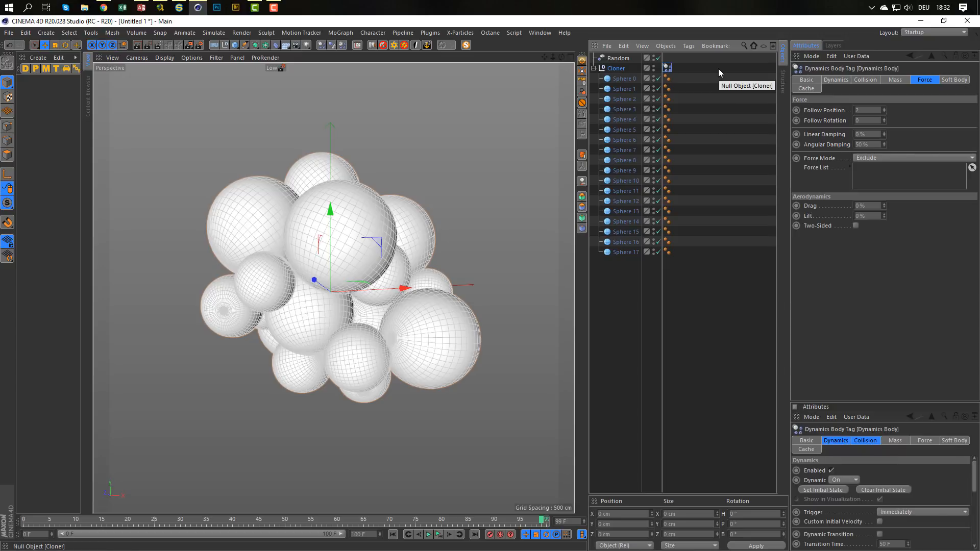
key(Delete)
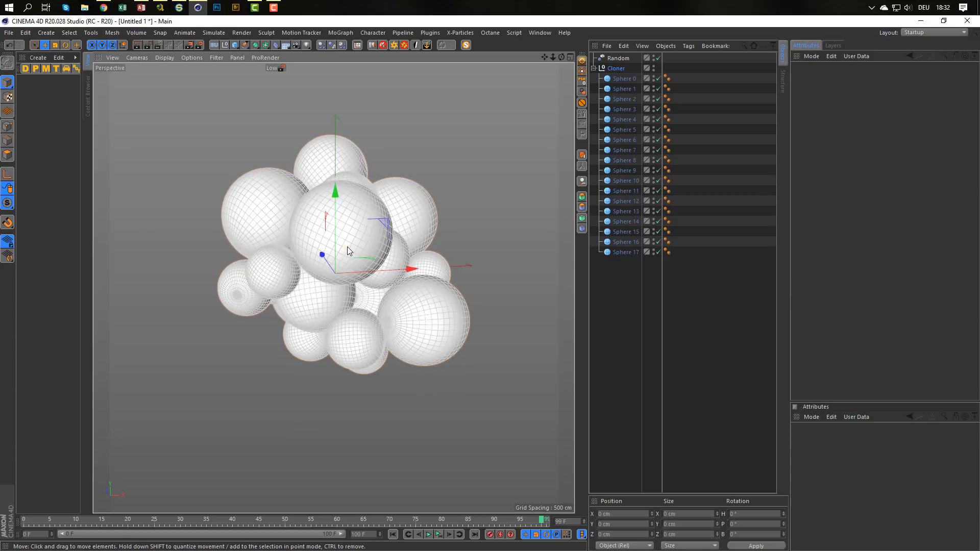
Undo the deletion of the Dynamics Body tag and the cloner's conversion to editable spheres.
drag(345, 247, 339, 286)
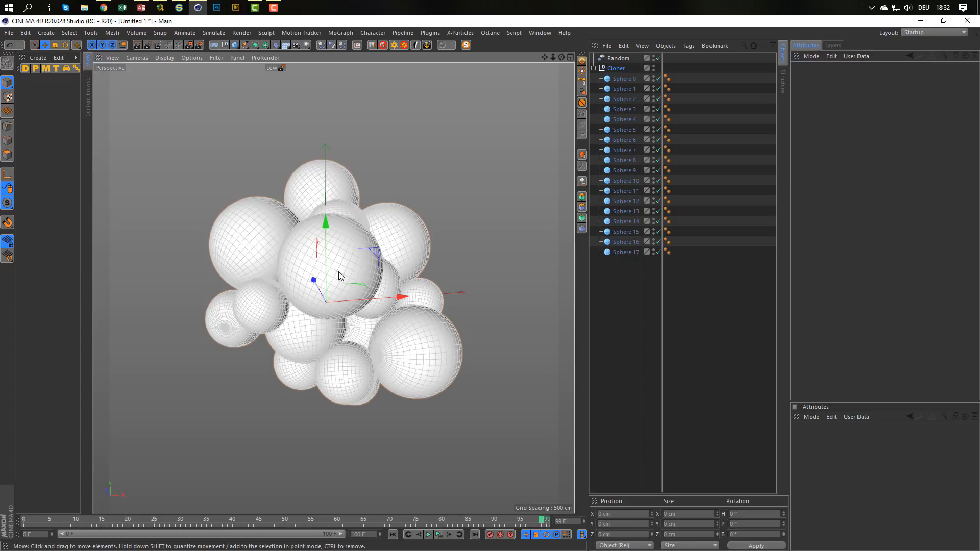
key(ctrl+z)
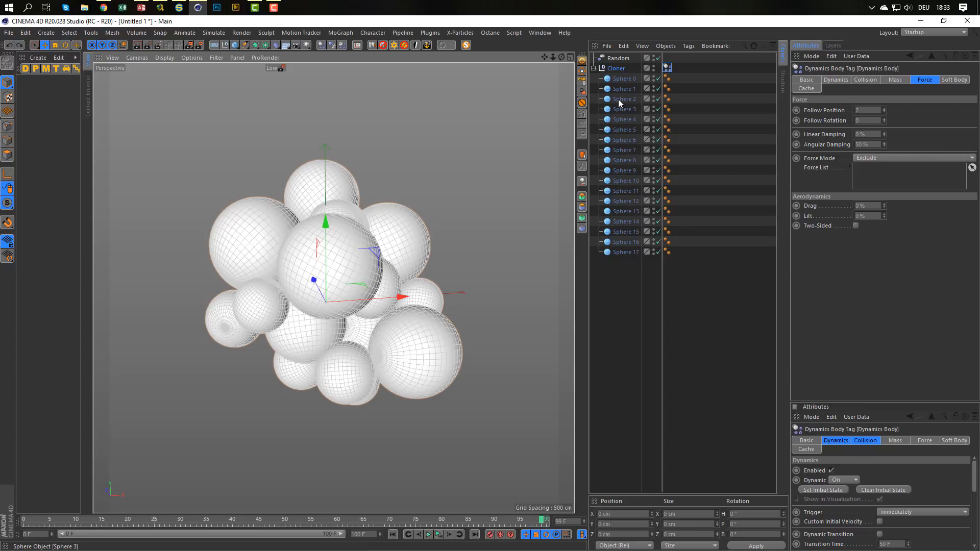
key(ctrl+z)
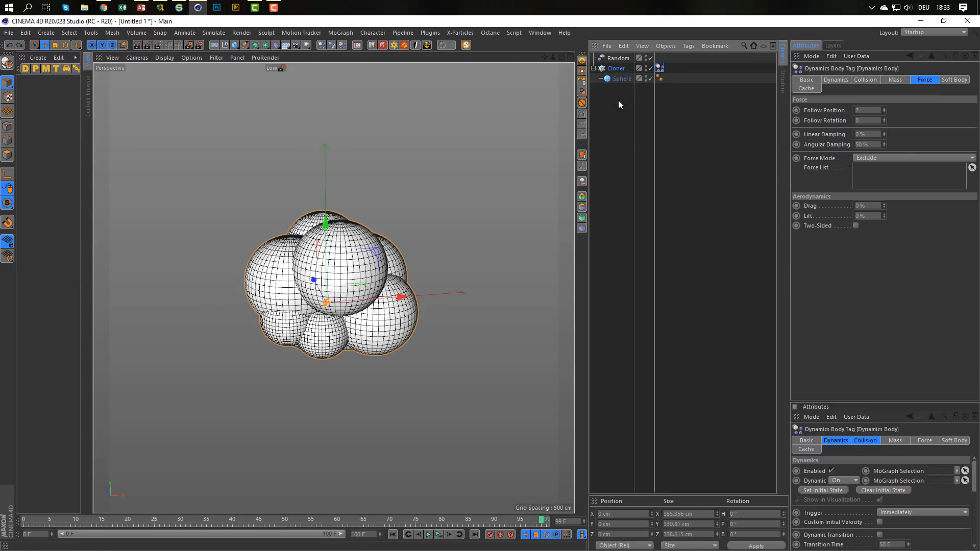
Run the dynamics simulation on the live cloner and stop it at about frame 71, with the spheres spread apart.
scroll(312, 284, up, 5)
alt+drag(311, 284, 352, 294)
scroll(308, 283, down, 3)
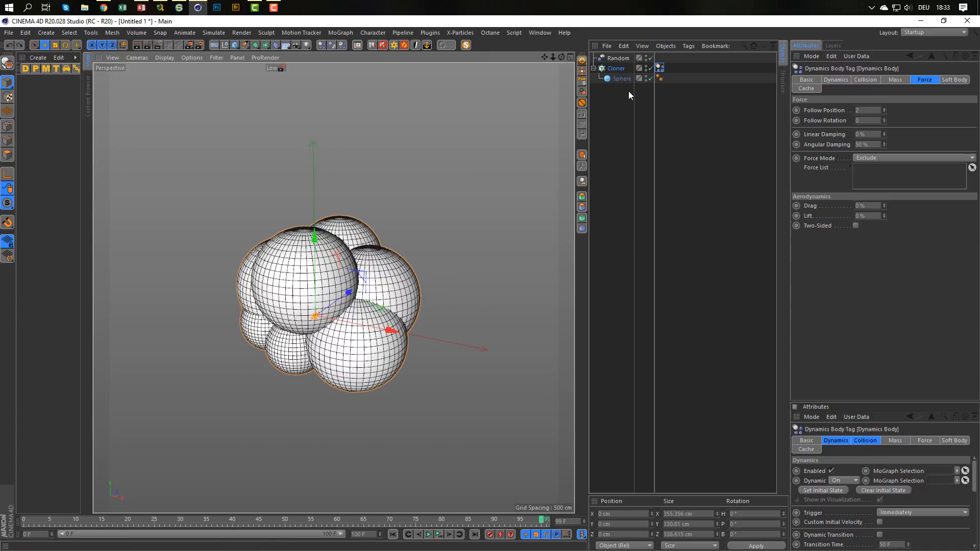
click(434, 534)
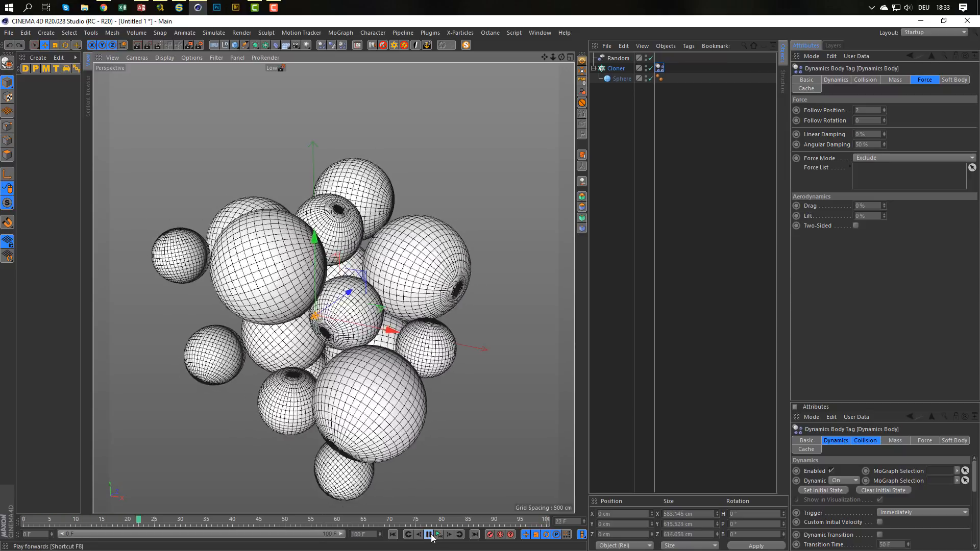
click(430, 535)
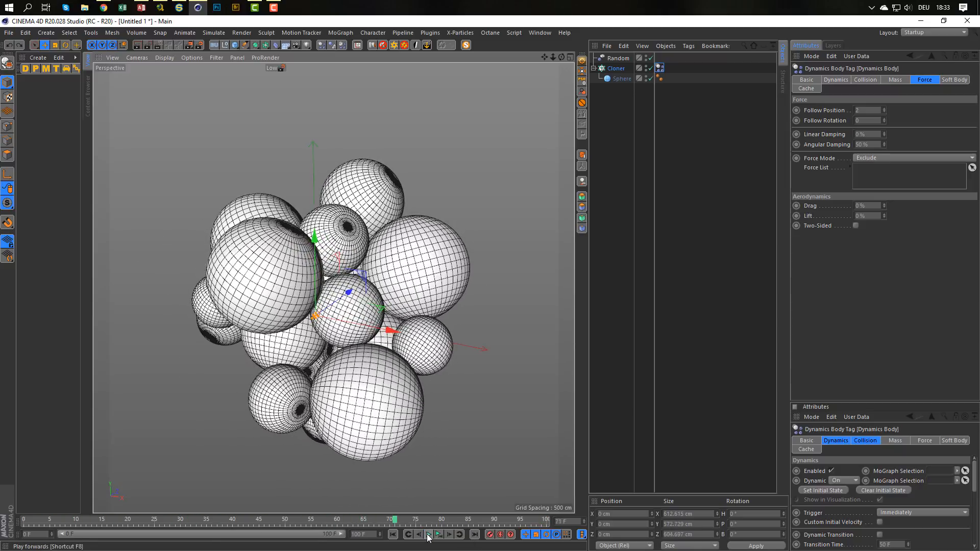
scroll(337, 269, down, 3)
alt+drag(337, 268, 341, 271)
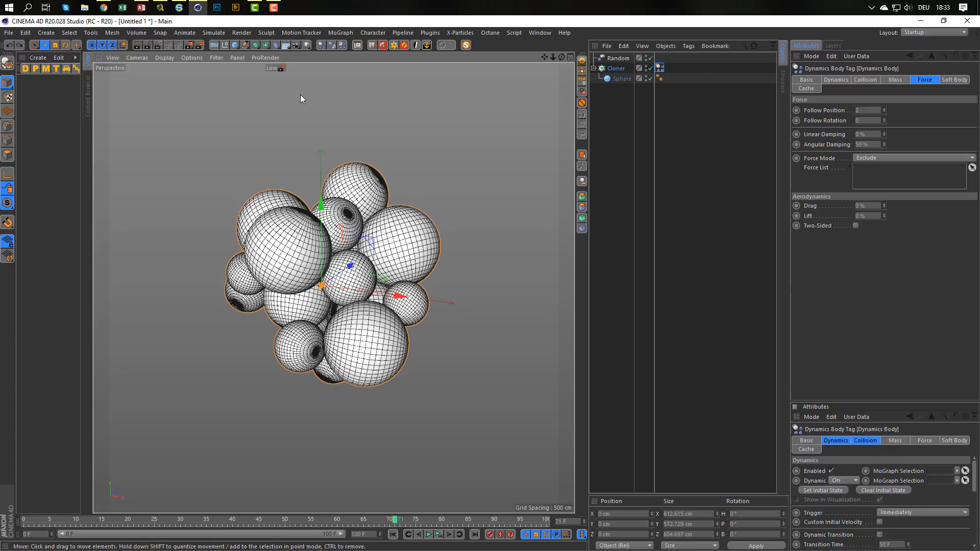
Add a cube around the sphere cluster and scale it uniformly to about 487 cm.
click(235, 45)
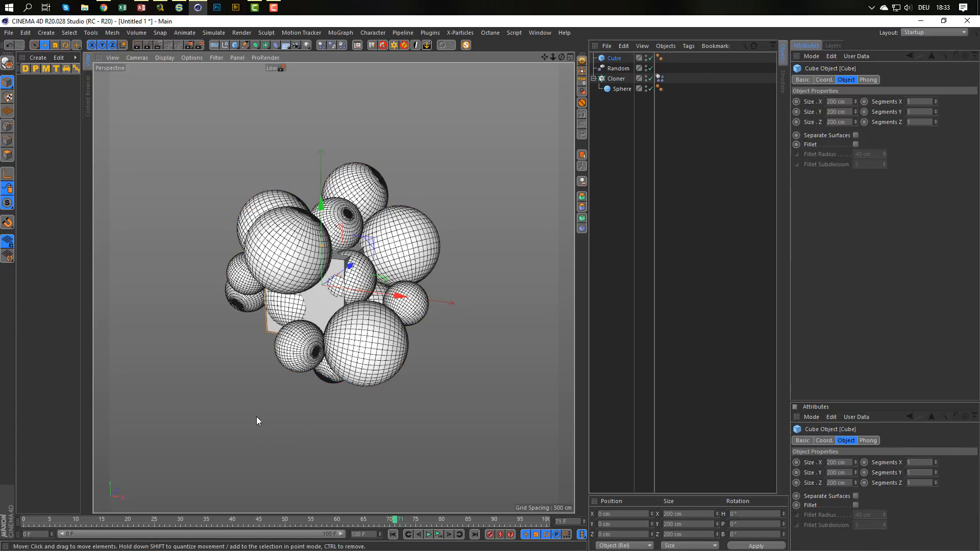
key(t)
drag(258, 396, 944, 321)
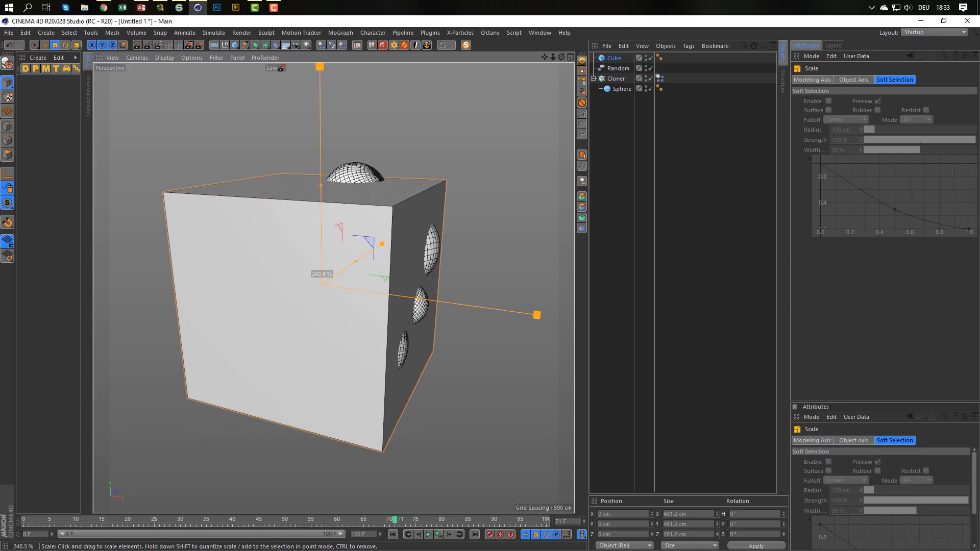
middle_click(272, 397)
middle_click(275, 391)
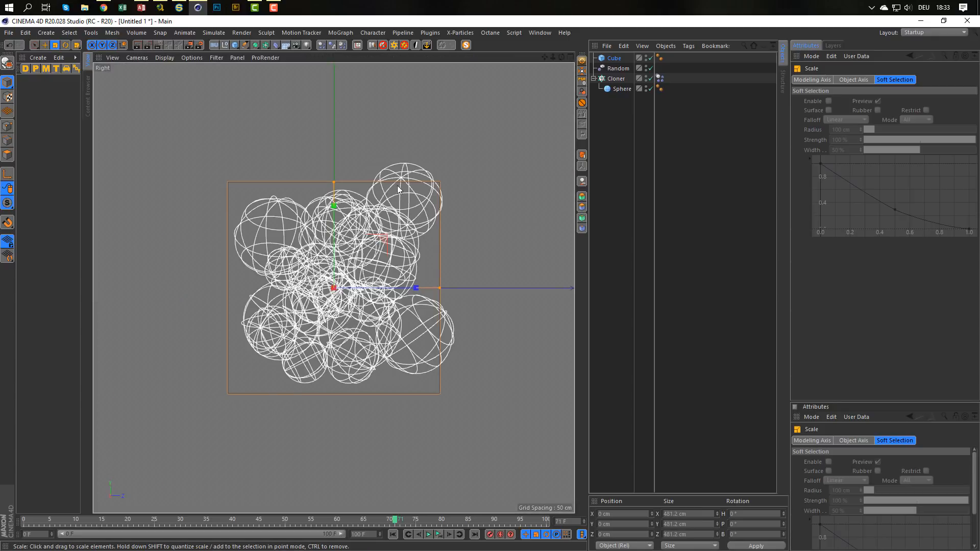
mouse_move(287, 432)
mouse_down()
mouse_move(308, 424)
mouse_move(288, 429)
mouse_up()
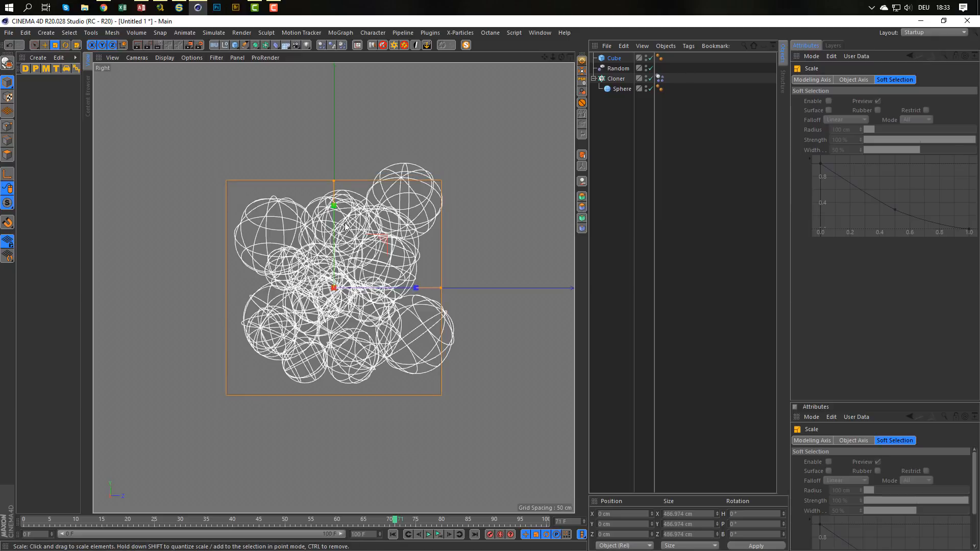
Raise the cube about 43 cm and stretch it to about 547 × 546 × 543 cm so it encloses all the spheres.
key(e)
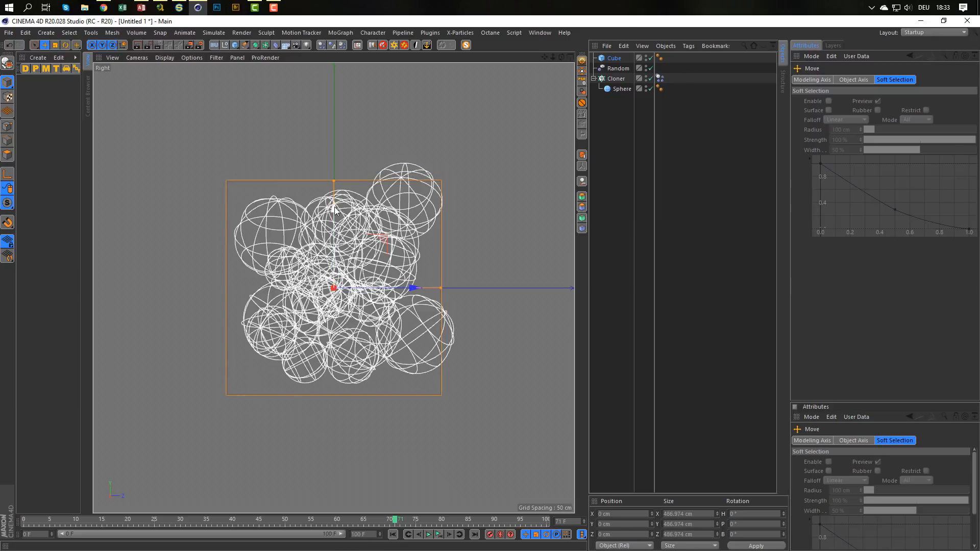
drag(335, 205, 334, 188)
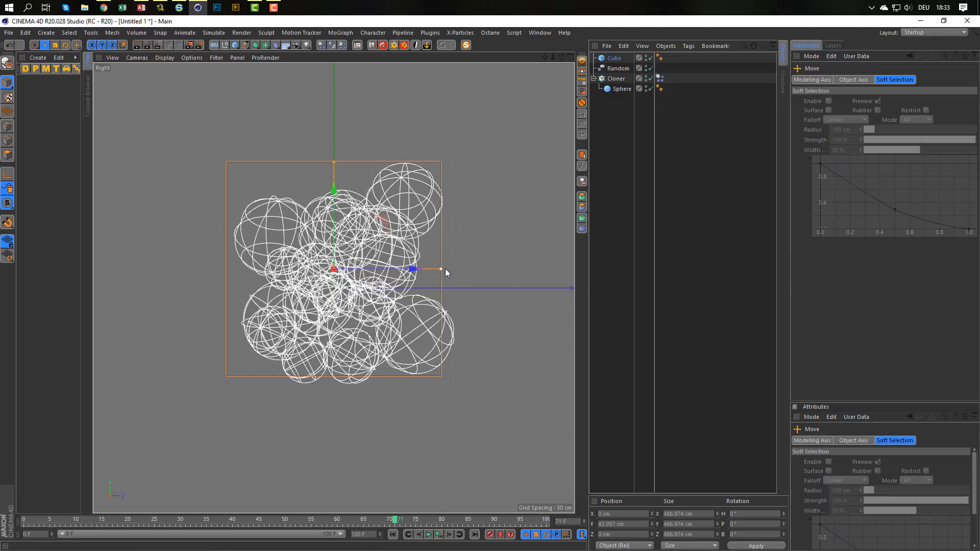
mouse_move(441, 268)
mouse_down()
mouse_move(458, 268)
mouse_move(424, 269)
mouse_up()
drag(341, 162, 342, 148)
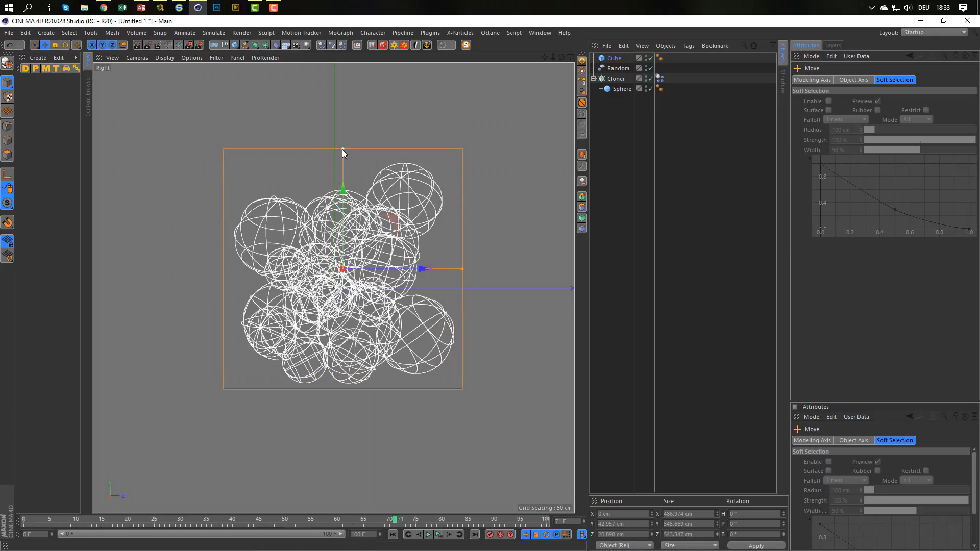
middle_click(335, 194)
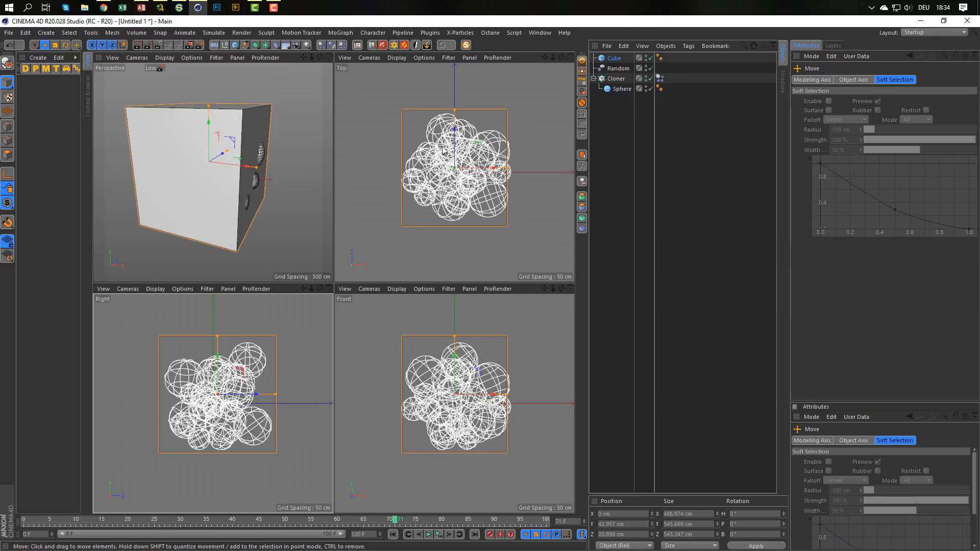
drag(508, 170, 514, 172)
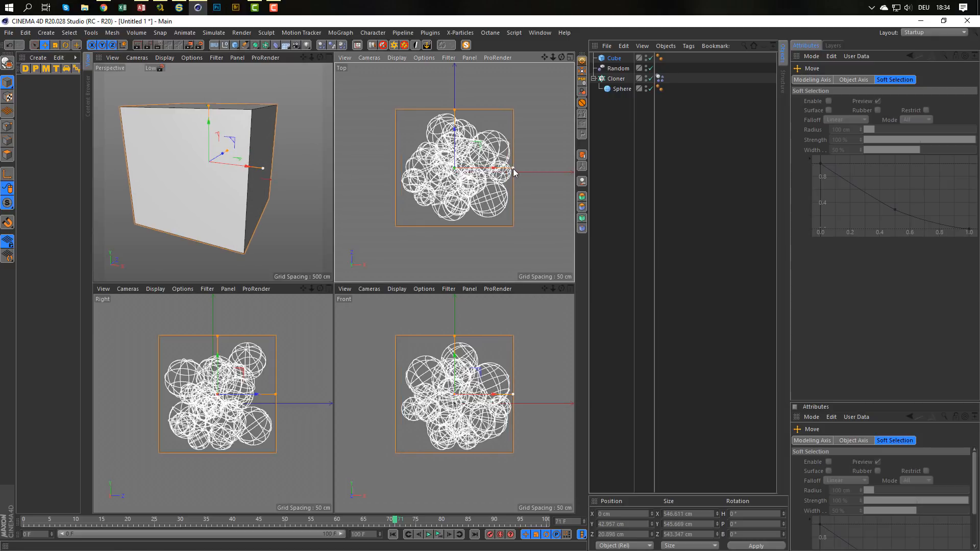
middle_click(228, 220)
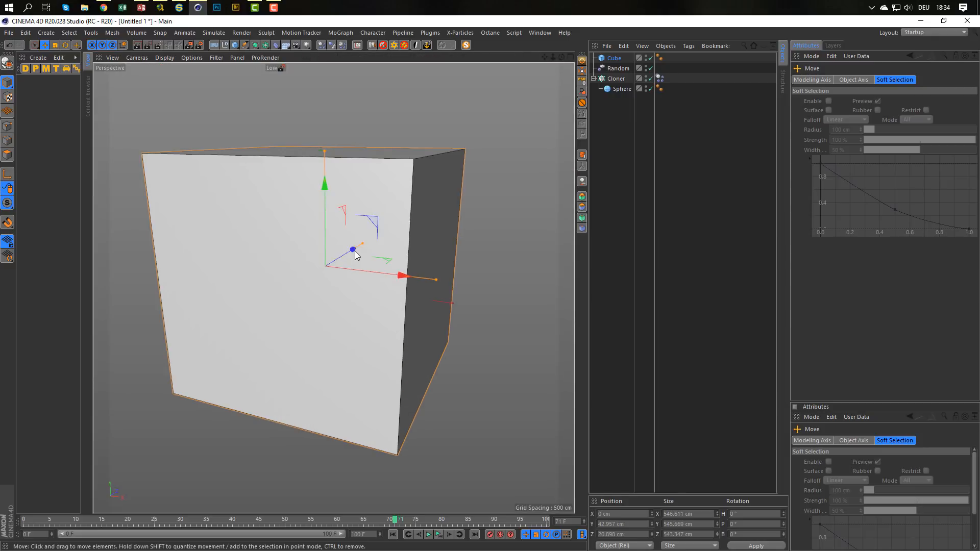
alt+drag(317, 264, 316, 242)
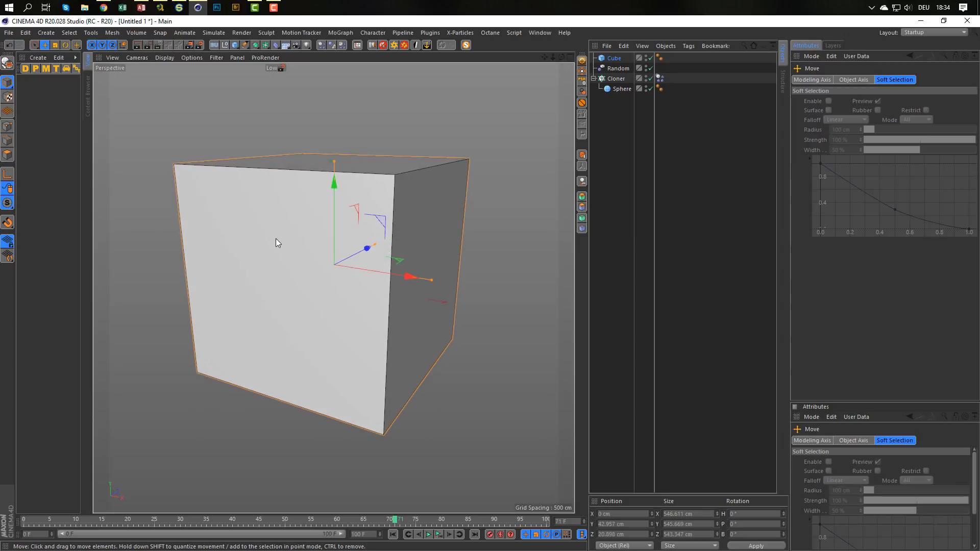
Place the cube under a Subdivision Surface and set both the editor and renderer subdivisions to 5.
click(615, 59)
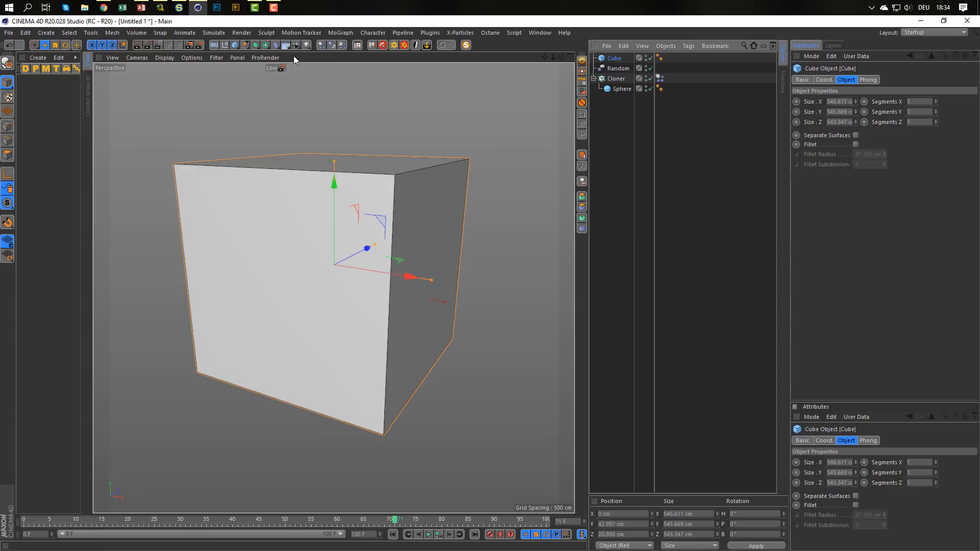
click(257, 45)
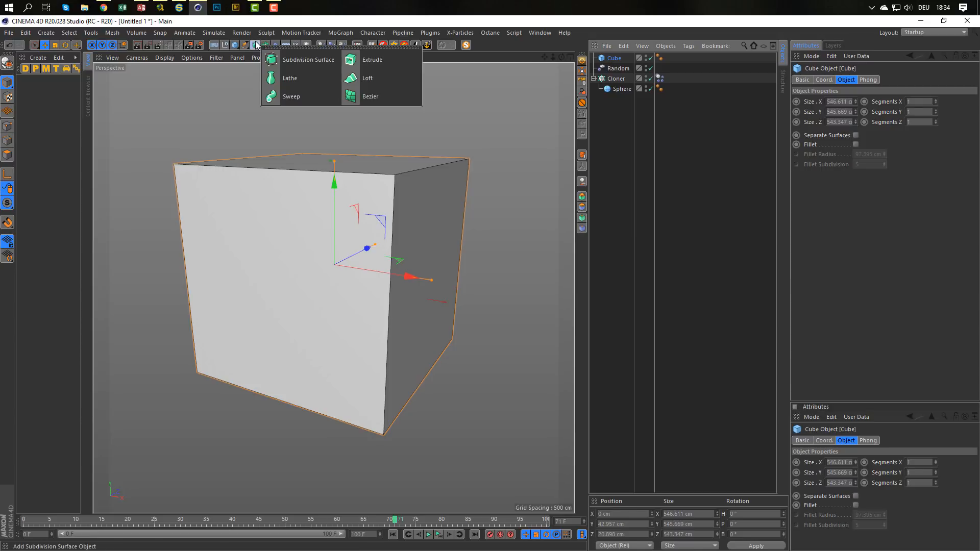
alt+click(332, 62)
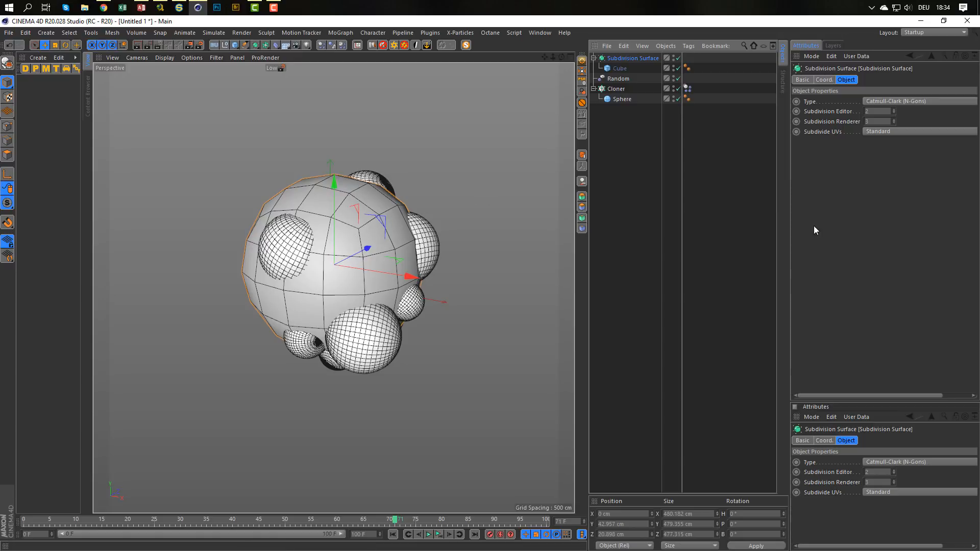
click(894, 111)
click(894, 111)
click(893, 111)
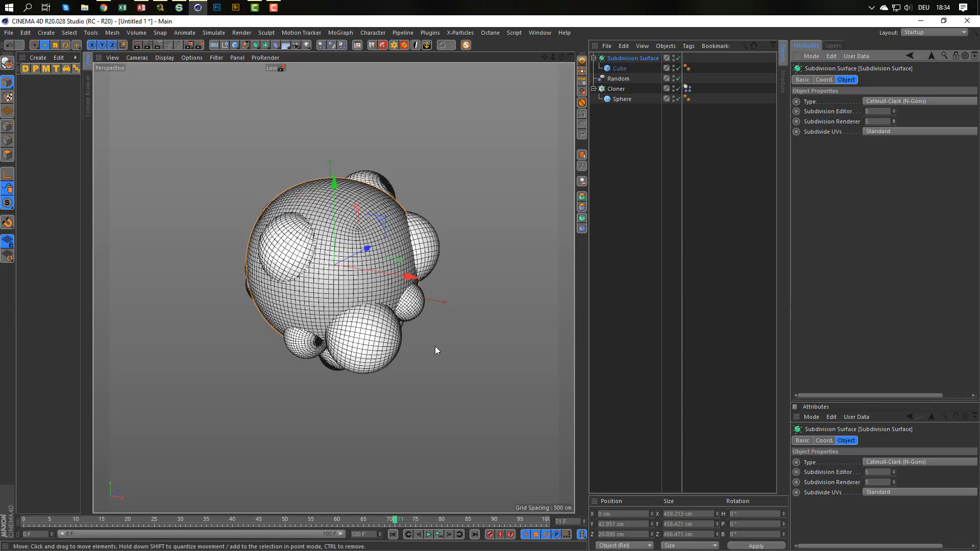
Scale the Subdivision Surface uniformly to about 660 cm and check in all views that it encloses the spheres.
key(t)
drag(412, 351, 609, 330)
middle_click(386, 355)
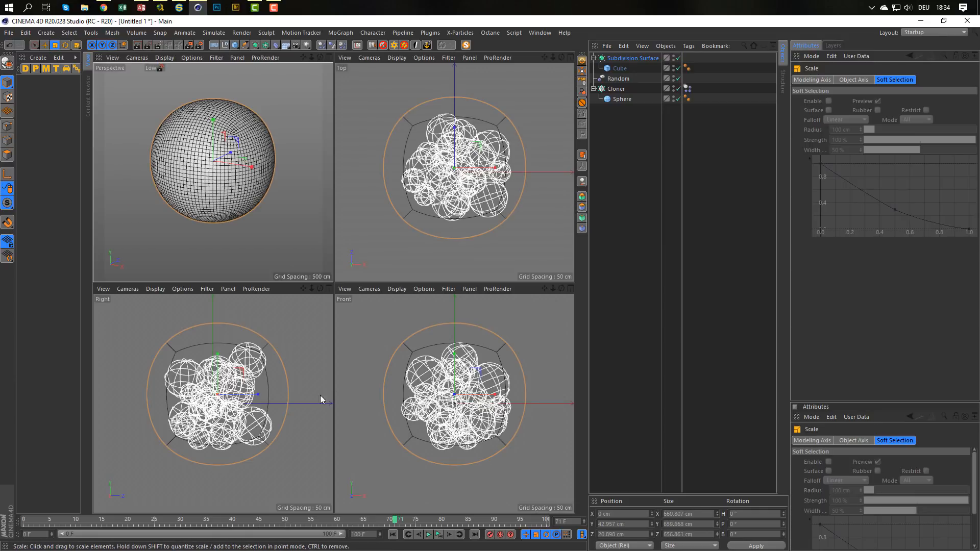
middle_click(320, 395)
middle_click(404, 291)
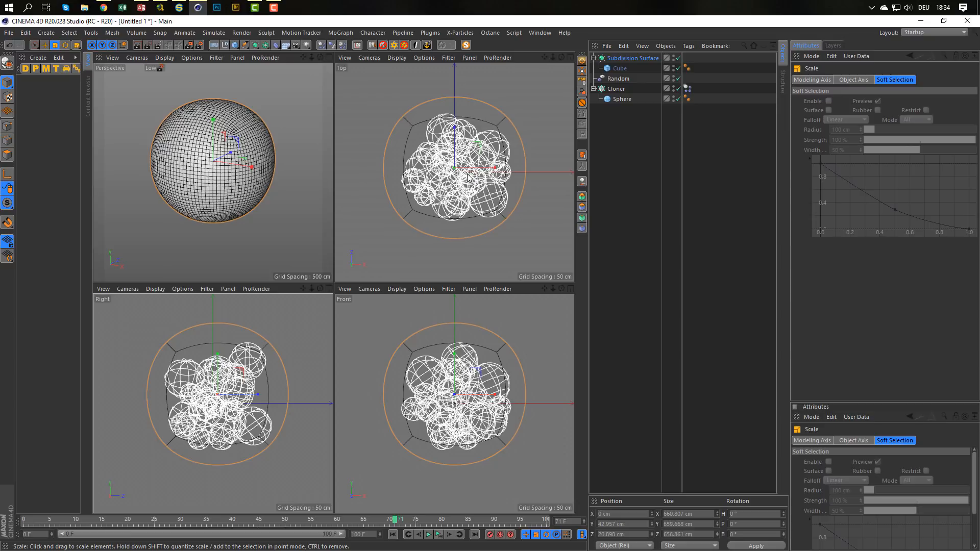
middle_click(225, 202)
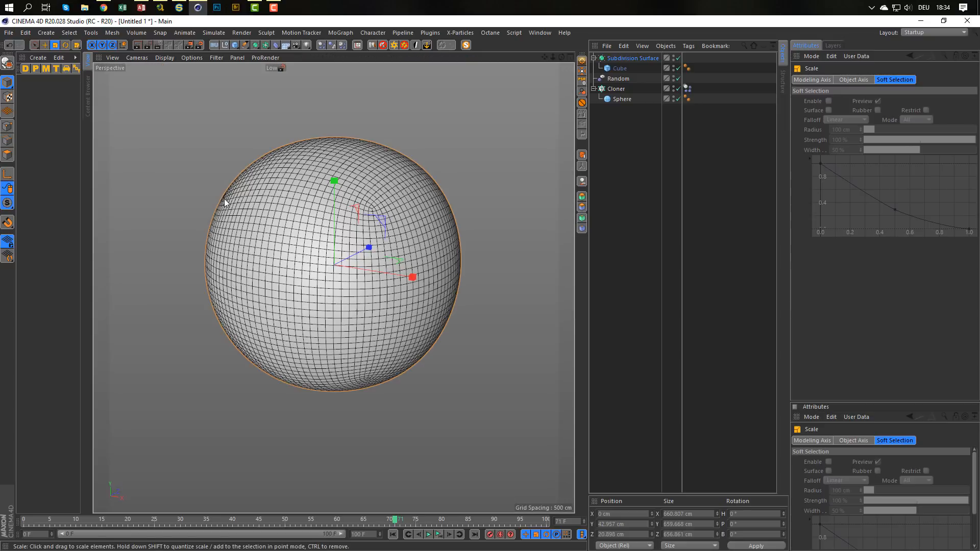
Make the Subdivision Surface editable and rename it Cover.
click(642, 59)
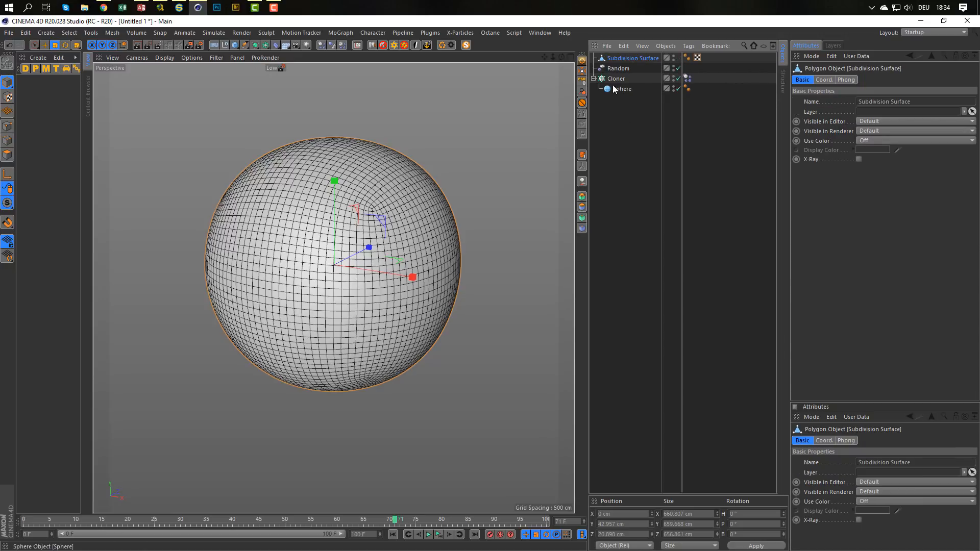
double_click(633, 58)
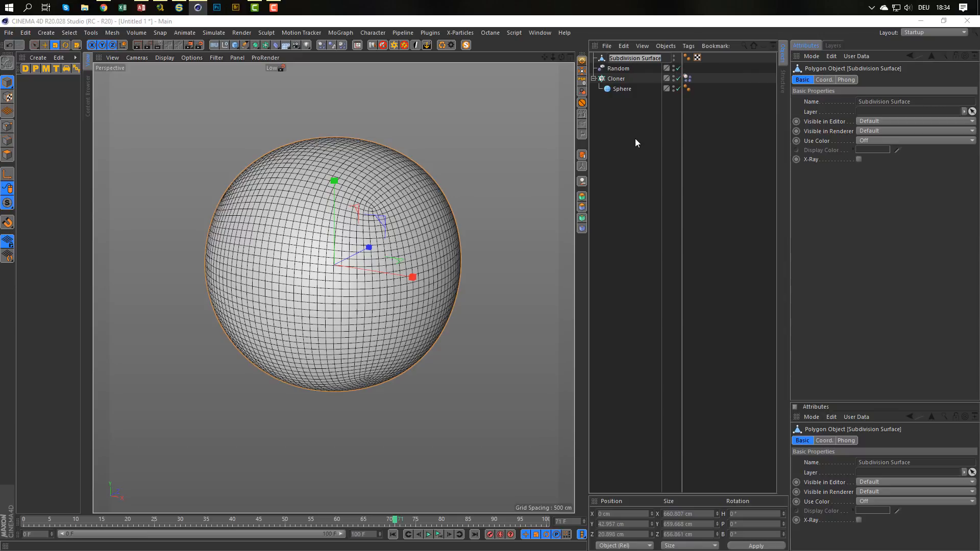
text(cover)
key(Return)
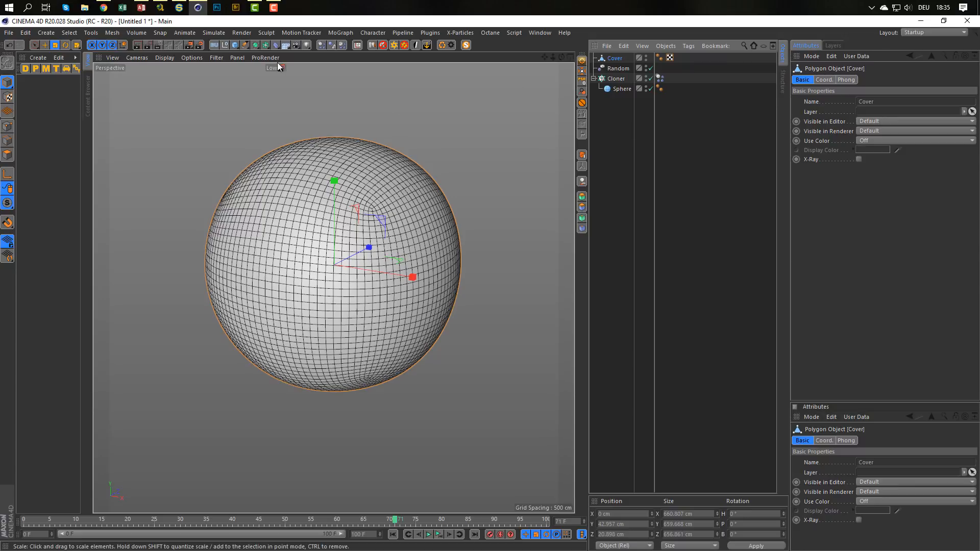
Add a Cloth tag to the Cover object and set the cloth's gravity to 0.
right_click(621, 59)
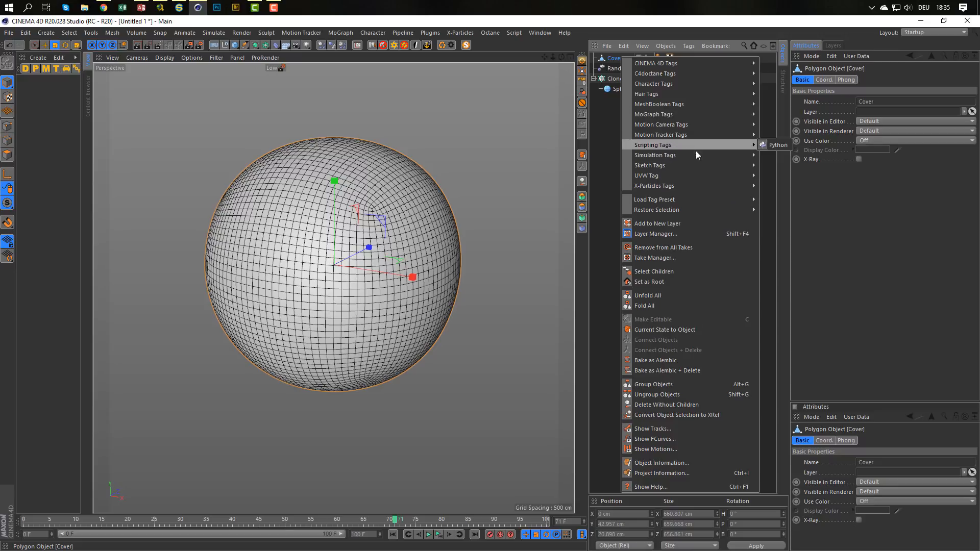
mouse_move(697, 156)
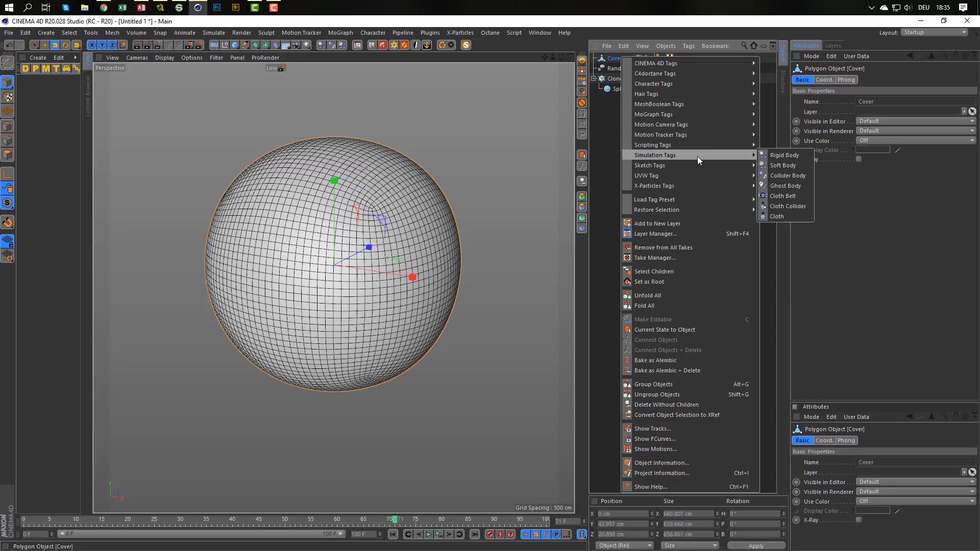
click(785, 214)
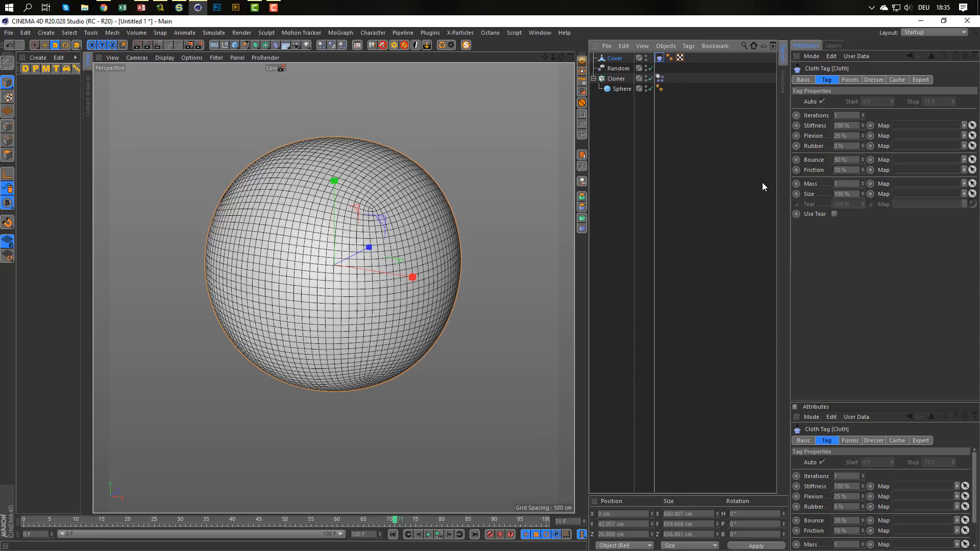
click(850, 80)
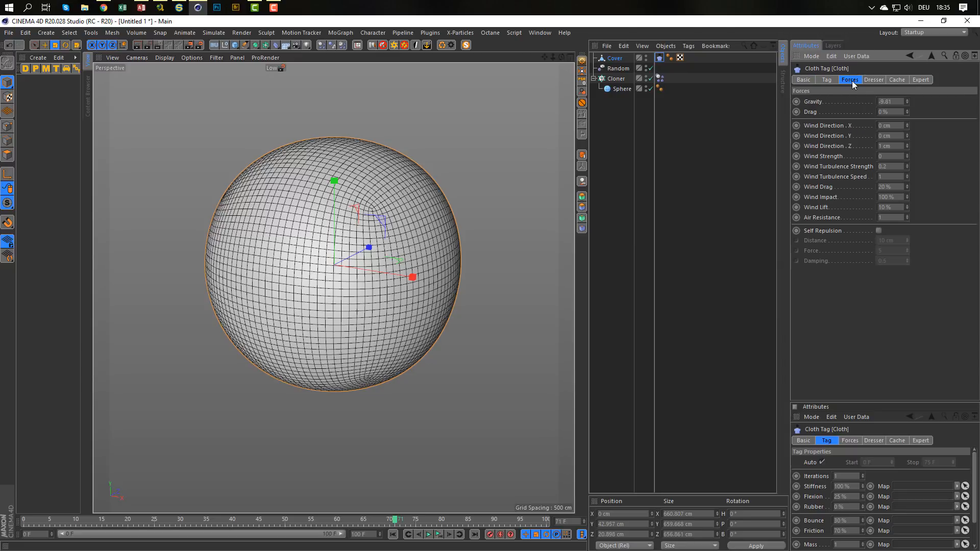
click(899, 102)
text(0)
key(Return)
click(827, 81)
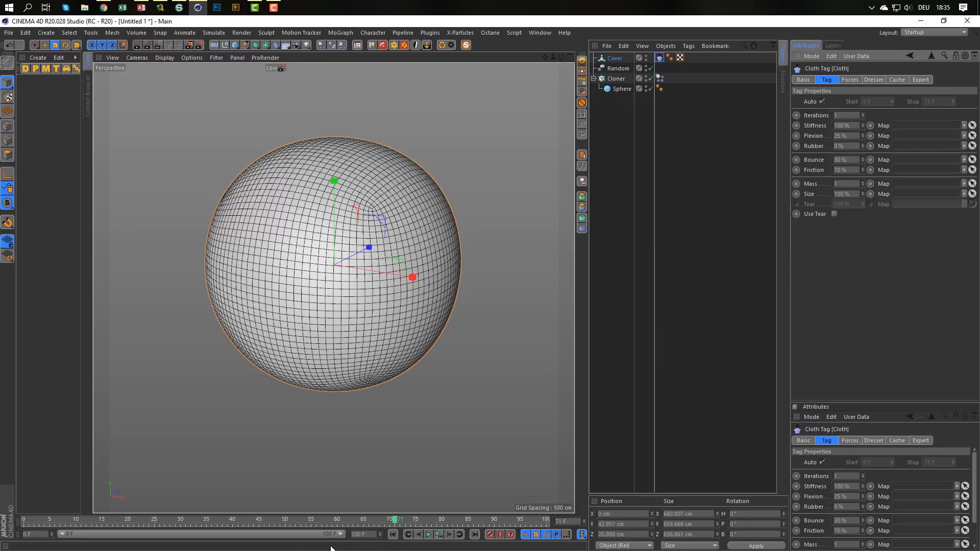
Play the simulation from the first frame to check the spheres against the cover, and pause it at about frame 23.
click(393, 534)
key(F8)
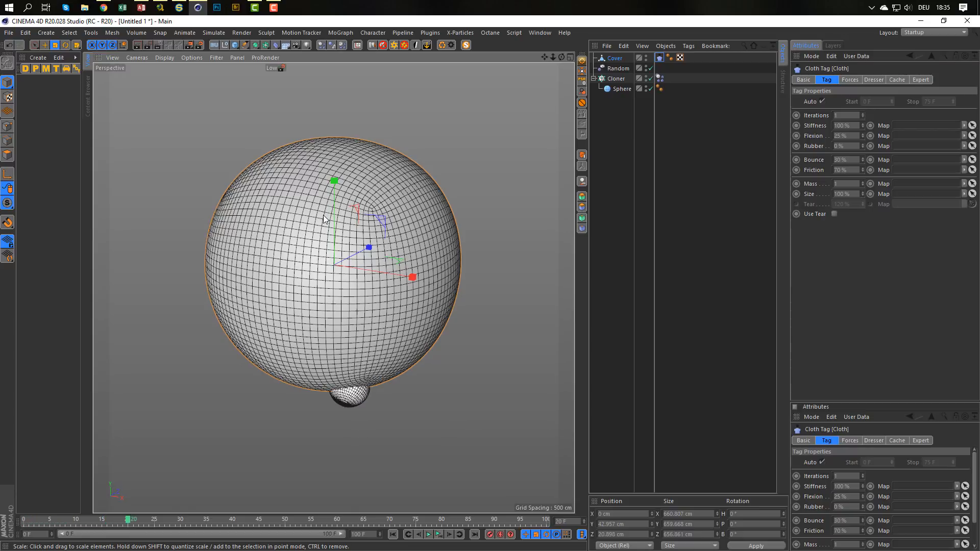
key(F8)
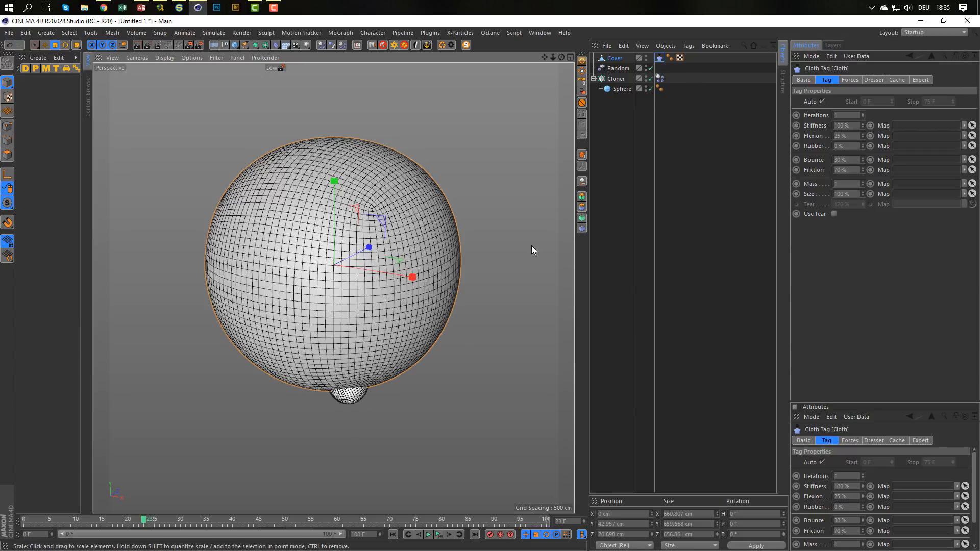
Check the Cover against the spheres in the Right view and delete the Cover's Cloth tag.
key(F5)
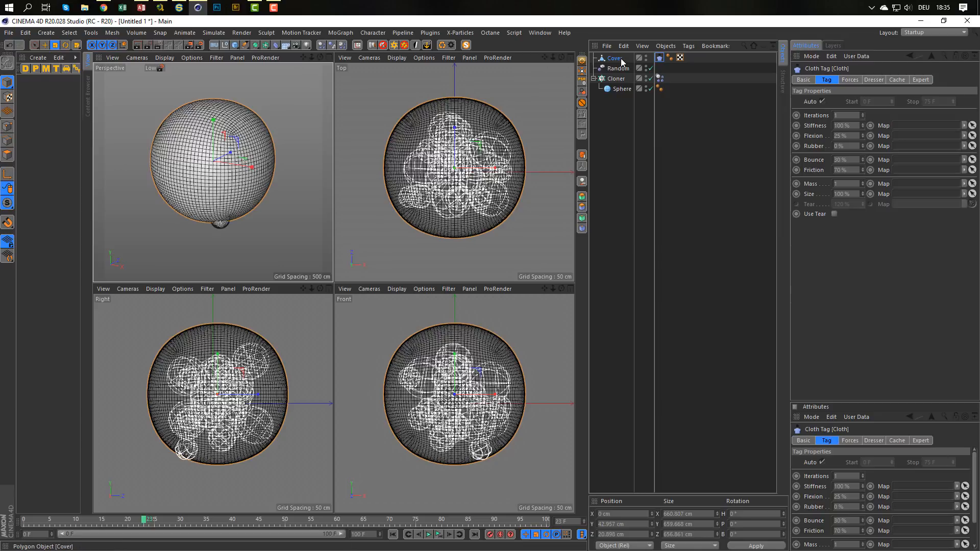
middle_click(234, 405)
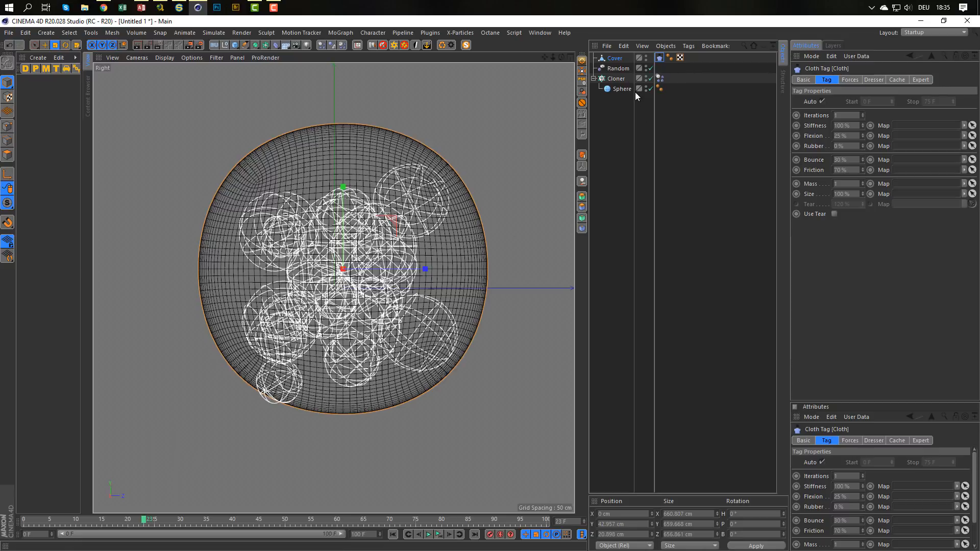
click(619, 59)
key(t)
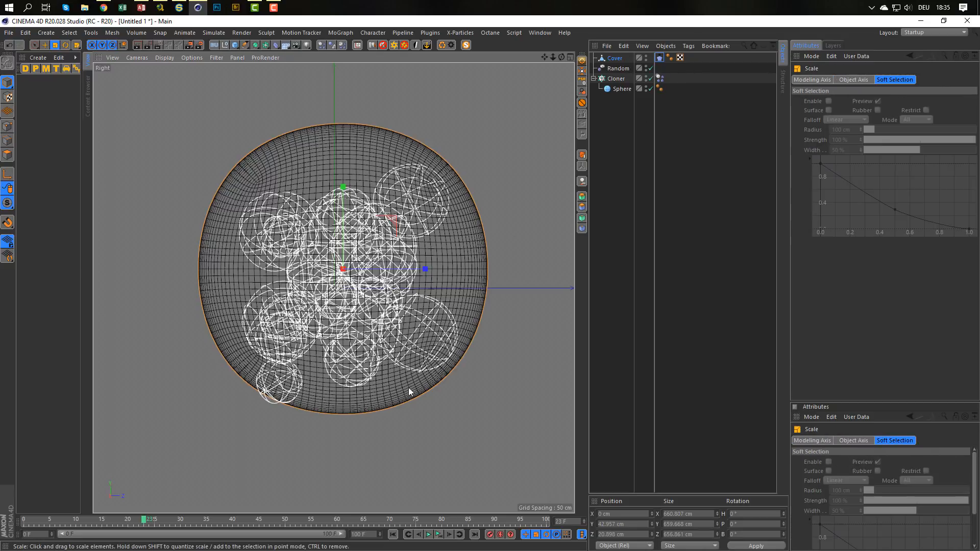
click(660, 59)
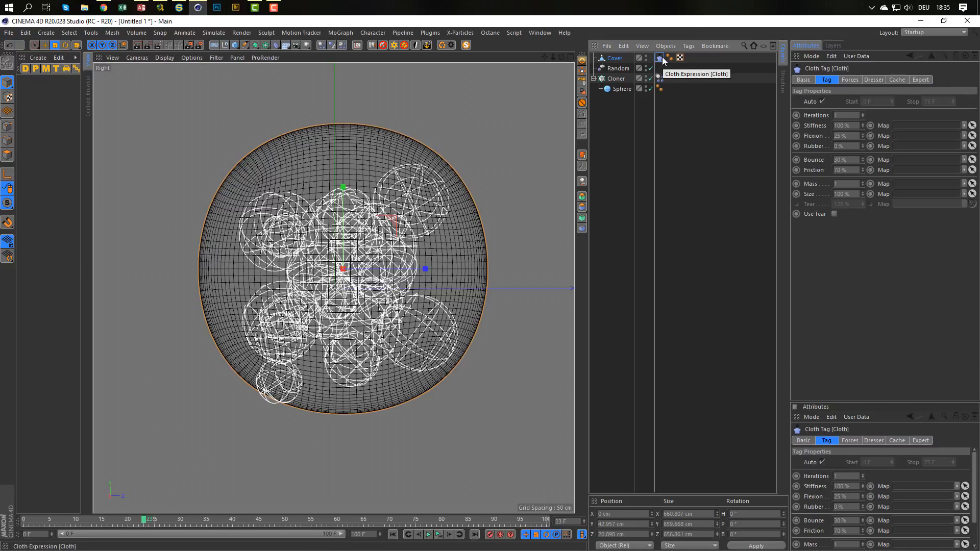
key(Delete)
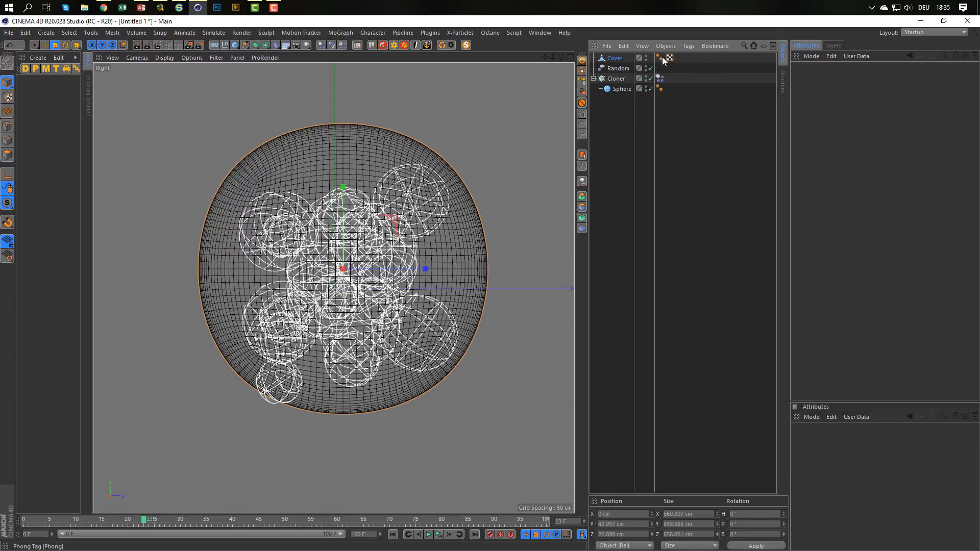
Scale the Cover uniformly to about 692 cm and shift it slightly down along Y so it encloses all the spheres.
click(612, 59)
drag(399, 424, 418, 418)
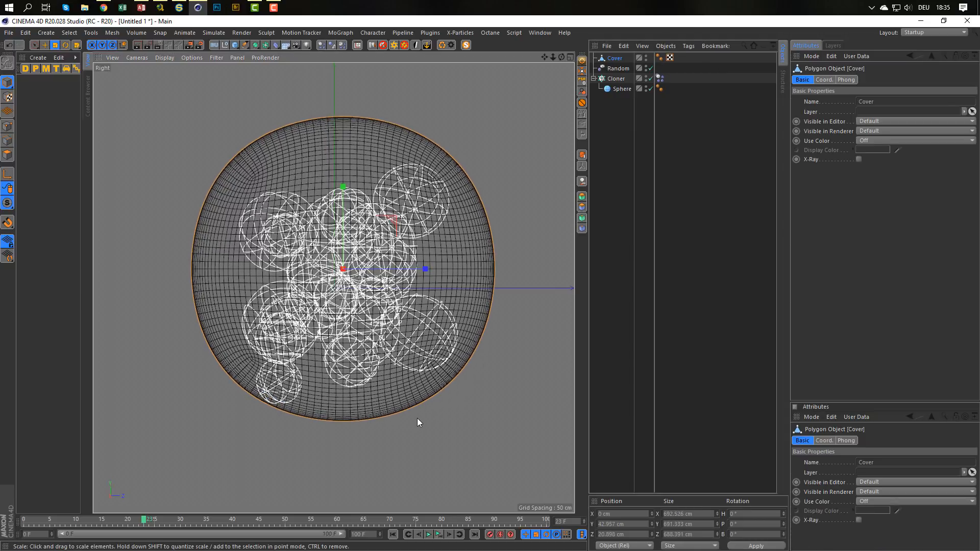
key(e)
drag(342, 190, 343, 205)
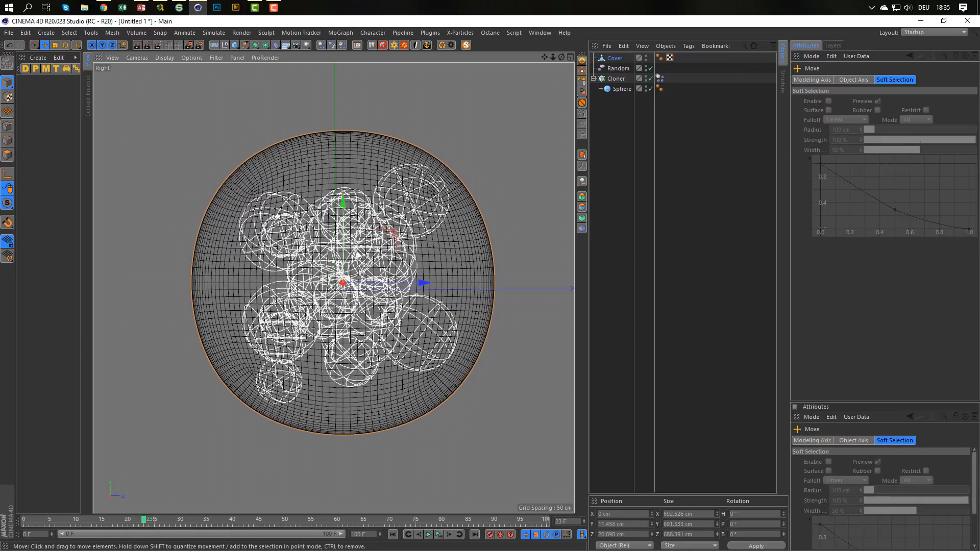
middle_click(375, 273)
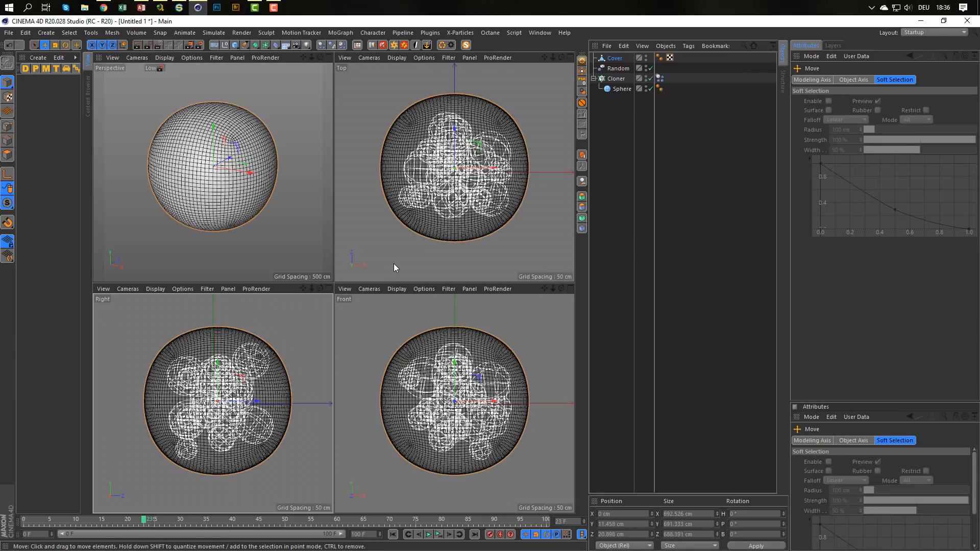
middle_click(250, 179)
Add a new Cloth tag to the Cover, play the simulation from the first frame, and return to frame 0.
right_click(614, 60)
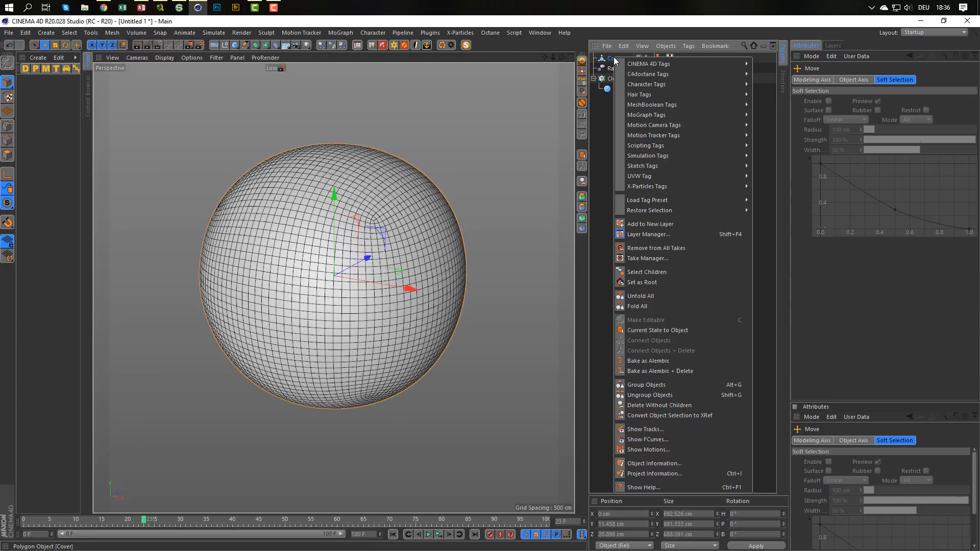
mouse_move(709, 115)
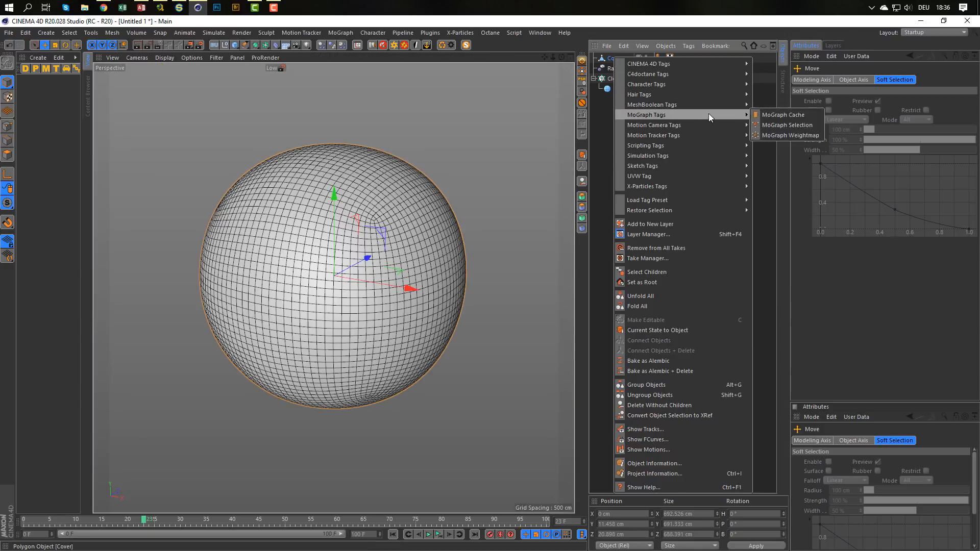
mouse_move(699, 154)
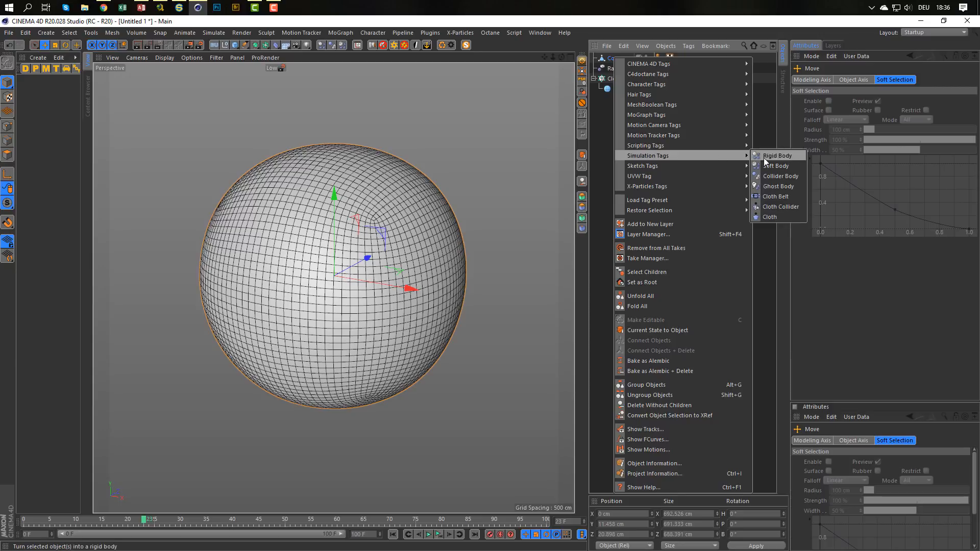
click(776, 219)
alt+middle_drag(396, 322, 383, 306)
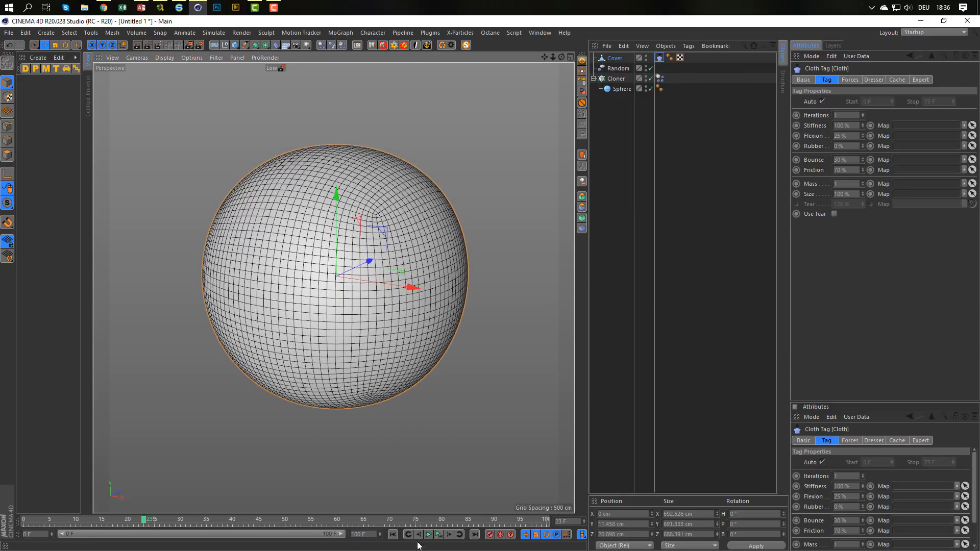
click(394, 534)
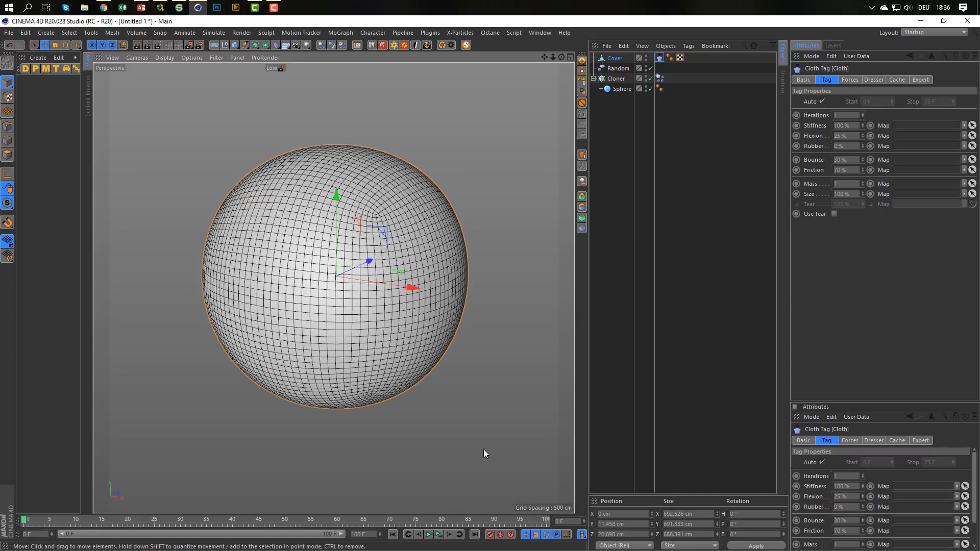
key(F8)
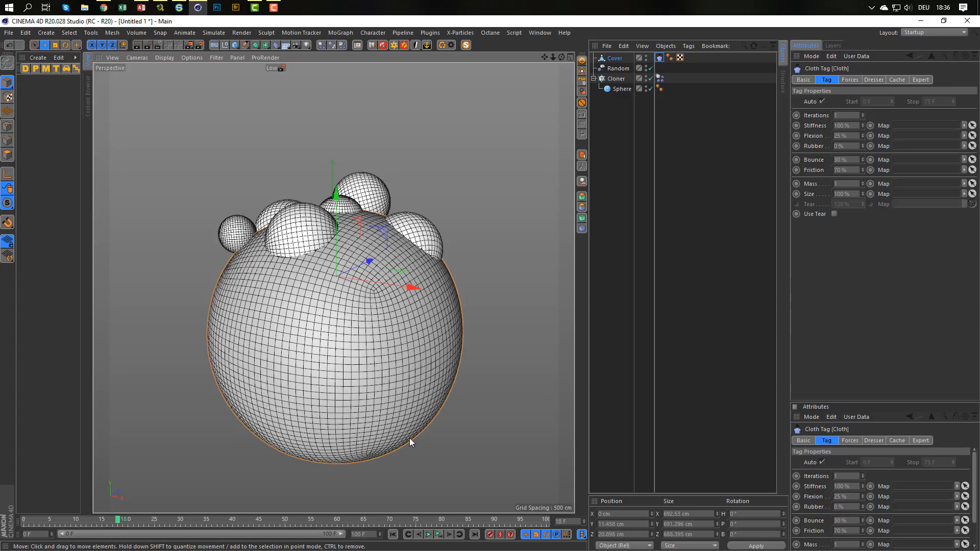
click(393, 533)
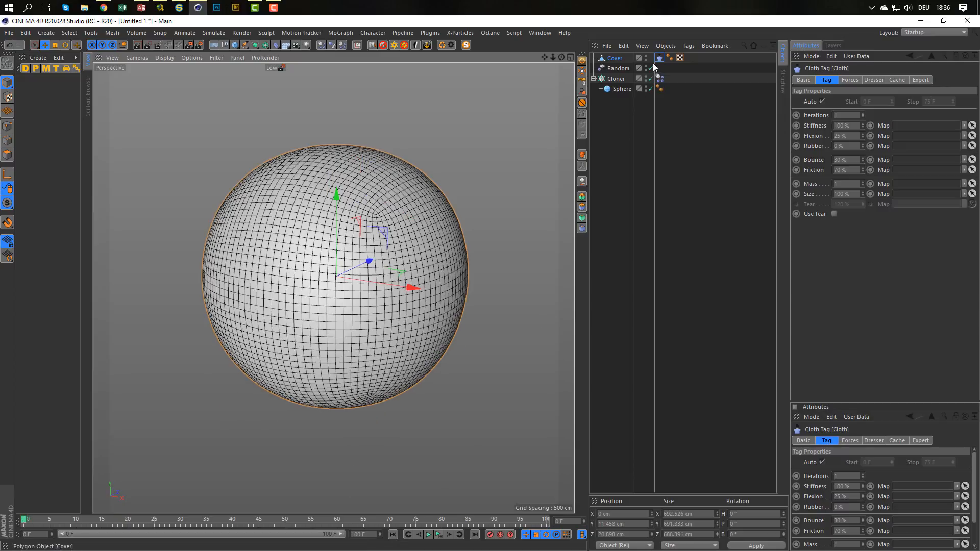
Test the simulation with the cloth's gravity set to 0, and delete the Cover's Cloth tag.
click(849, 80)
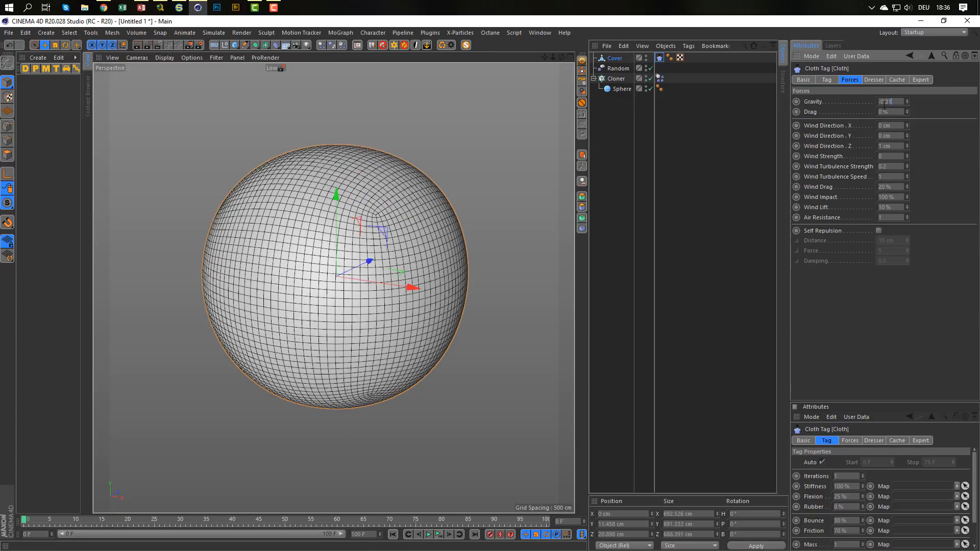
text(0)
click(439, 534)
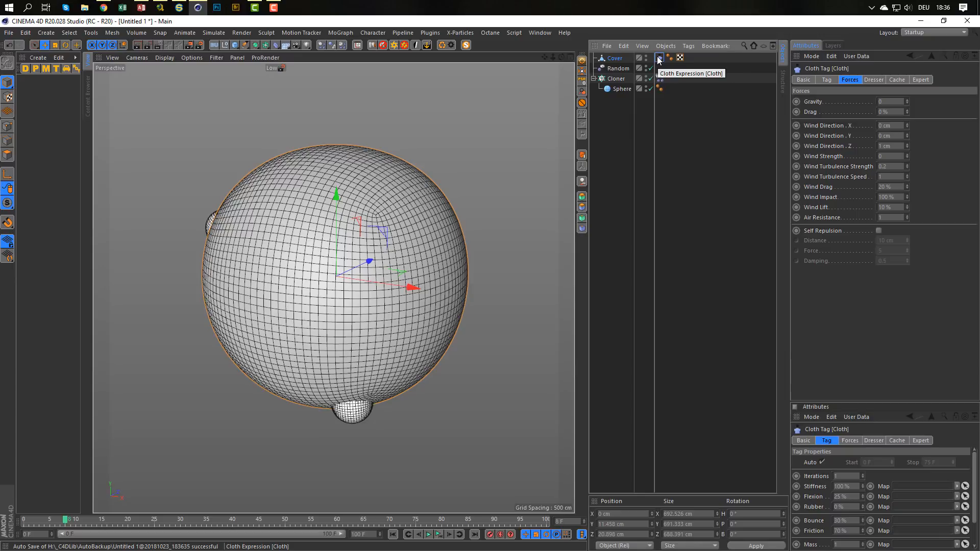
key(Delete)
Scale the Cover uniformly to about 793 cm and check in all views that it encloses the spheres.
click(622, 61)
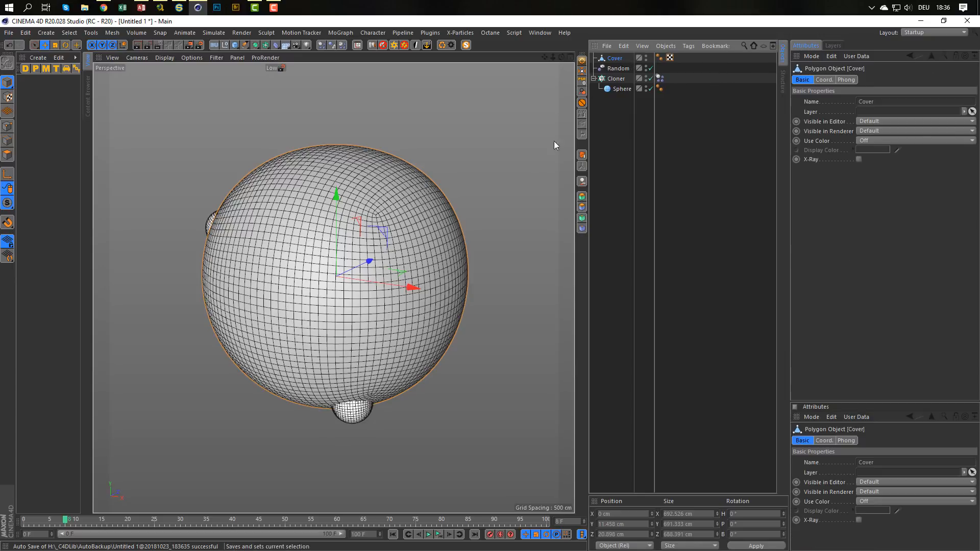
key(t)
drag(473, 241, 528, 228)
key(F5)
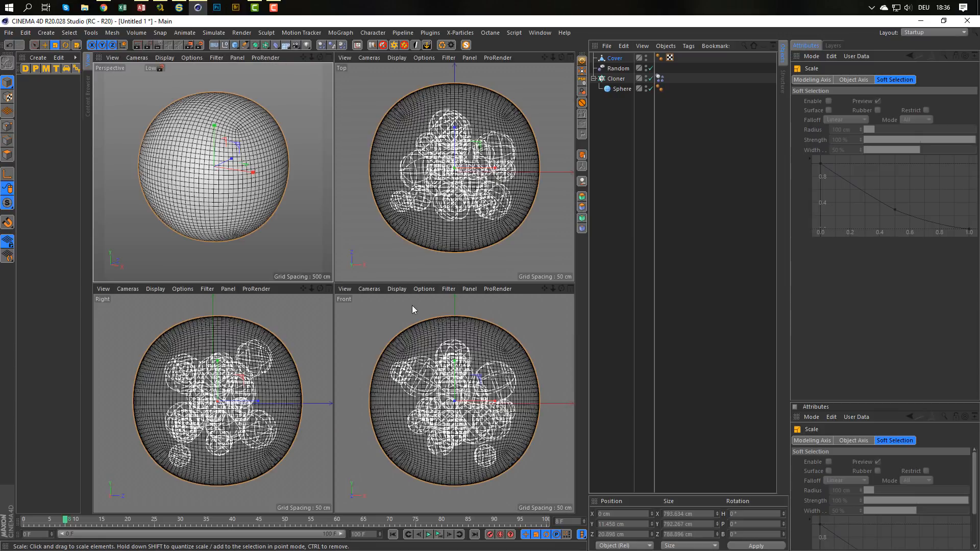
middle_click(310, 207)
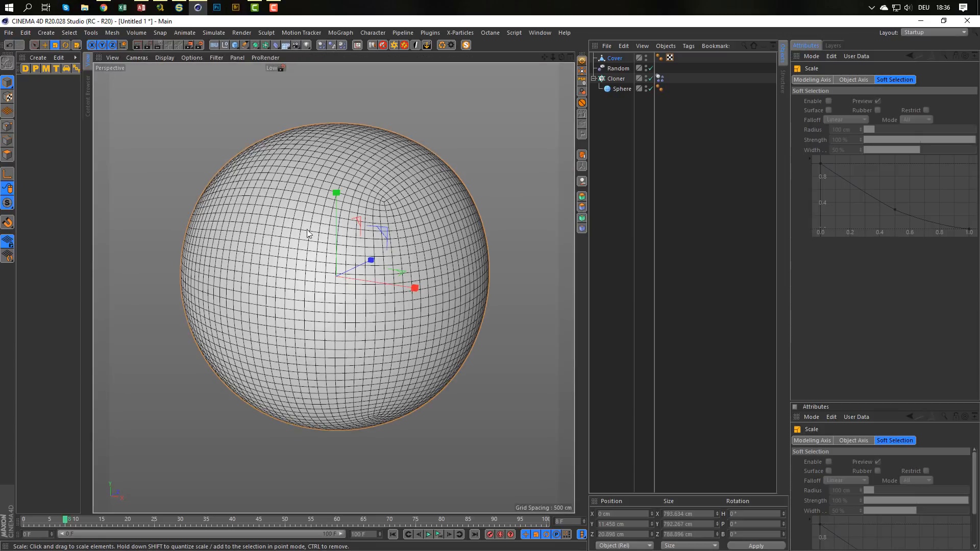
Add a Cloth tag to the enlarged Cover and set its gravity to 0.
right_click(616, 58)
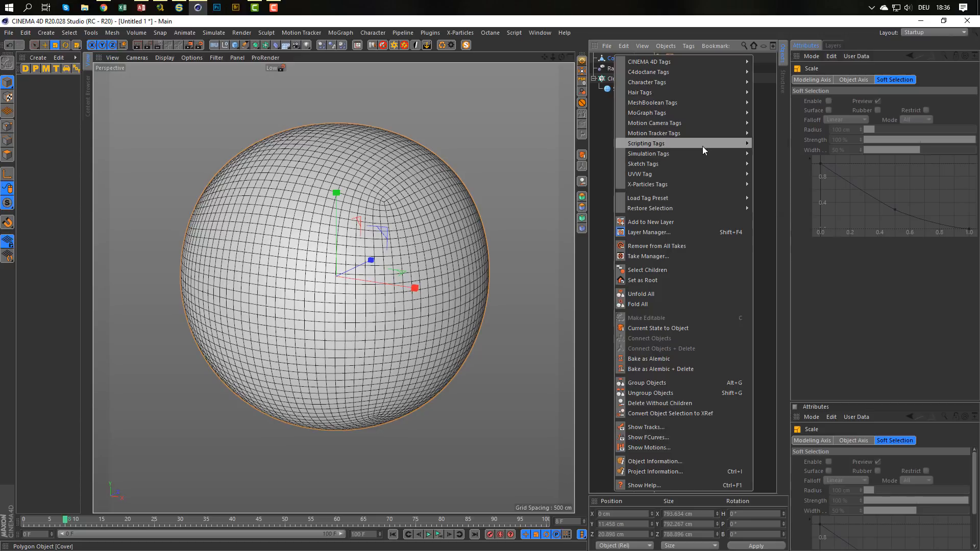
mouse_move(703, 149)
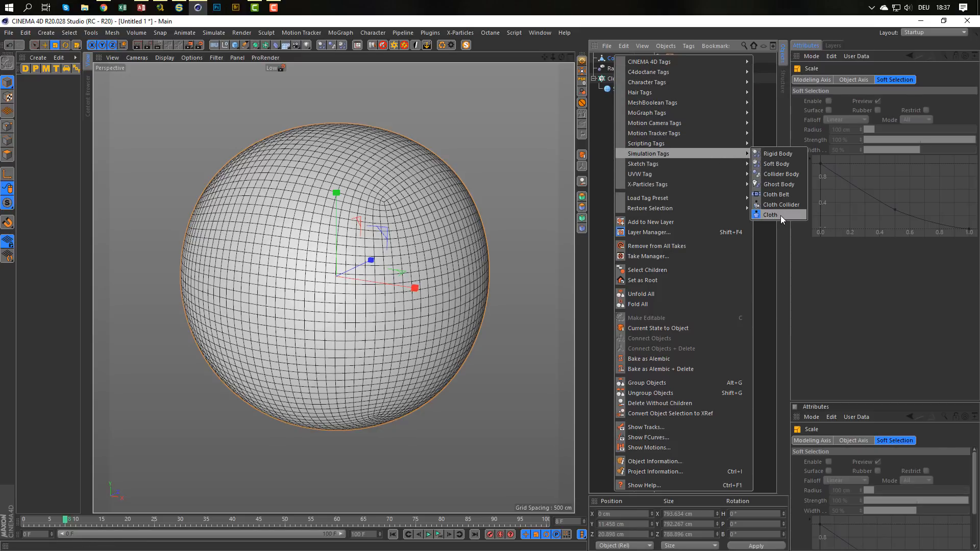
click(780, 215)
drag(895, 102, 838, 105)
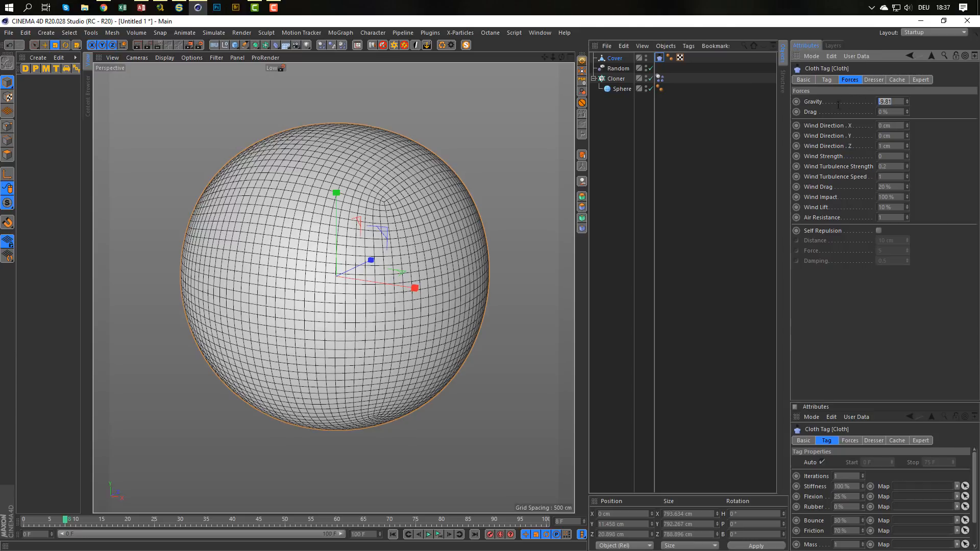
text(0)
key(Return)
Play the simulation to check that the spheres stay inside the Cover, and return to the first frame.
click(393, 534)
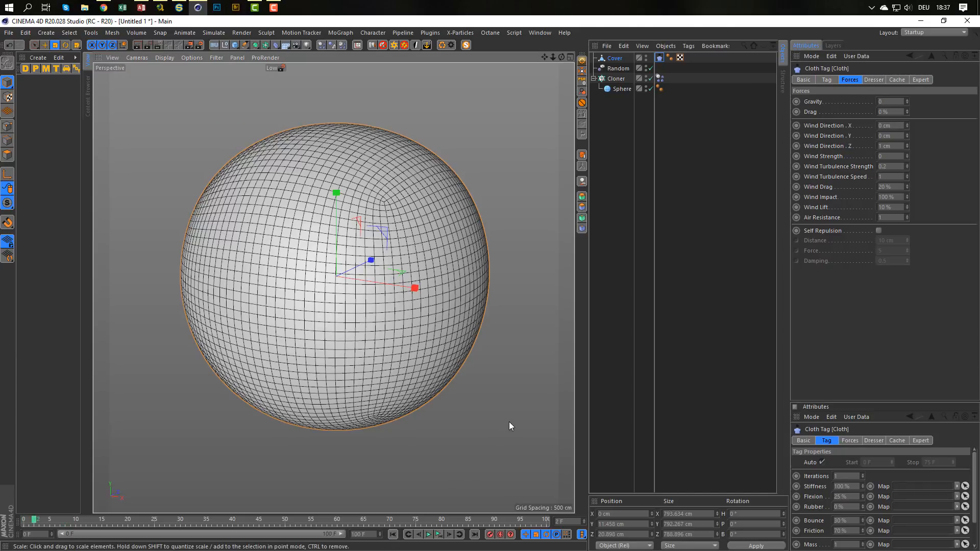
key(F8)
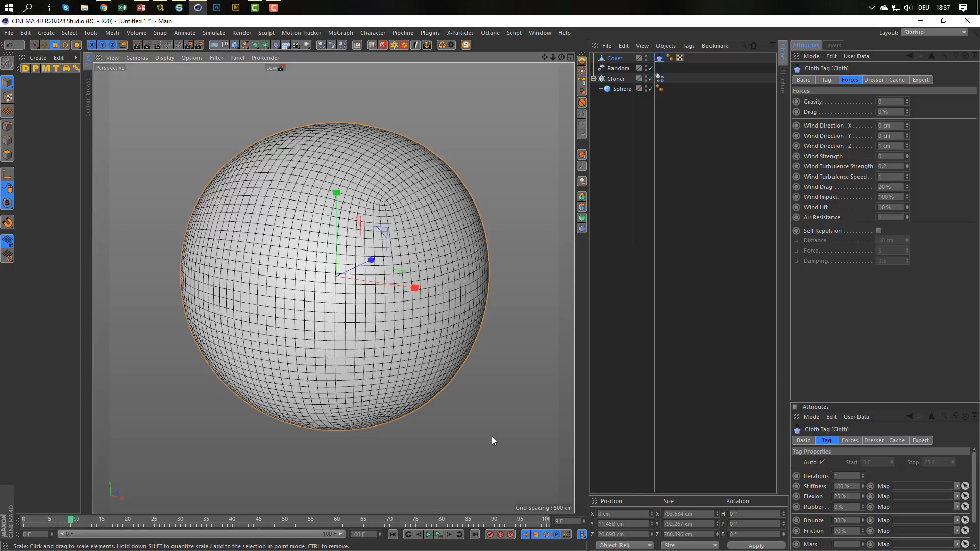
click(393, 534)
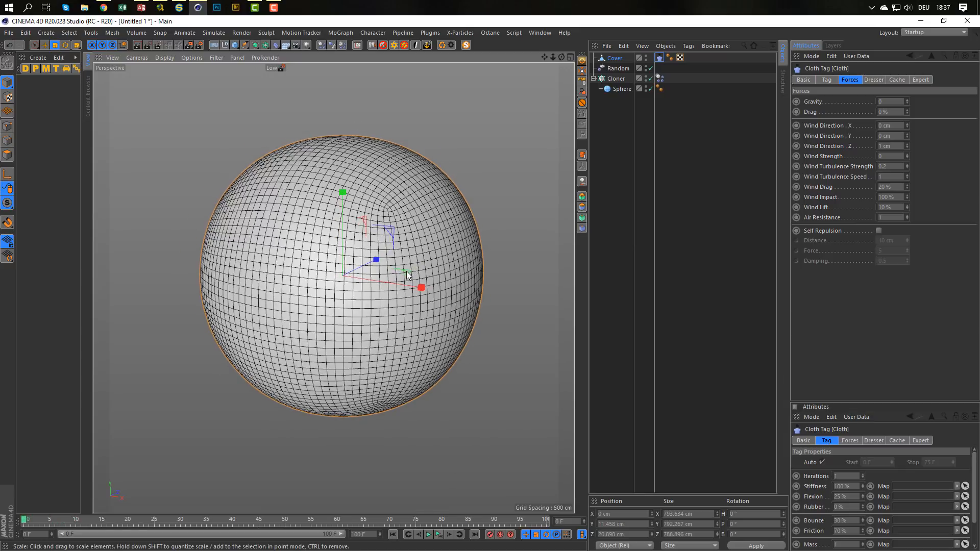
scroll(406, 271, down, 5)
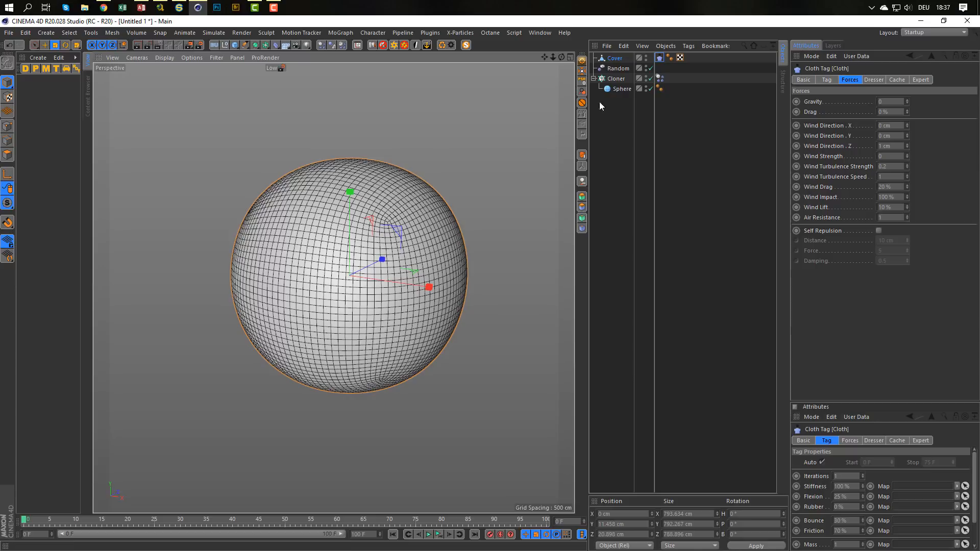
Add a Cloth Collider tag to the Cloner.
click(616, 79)
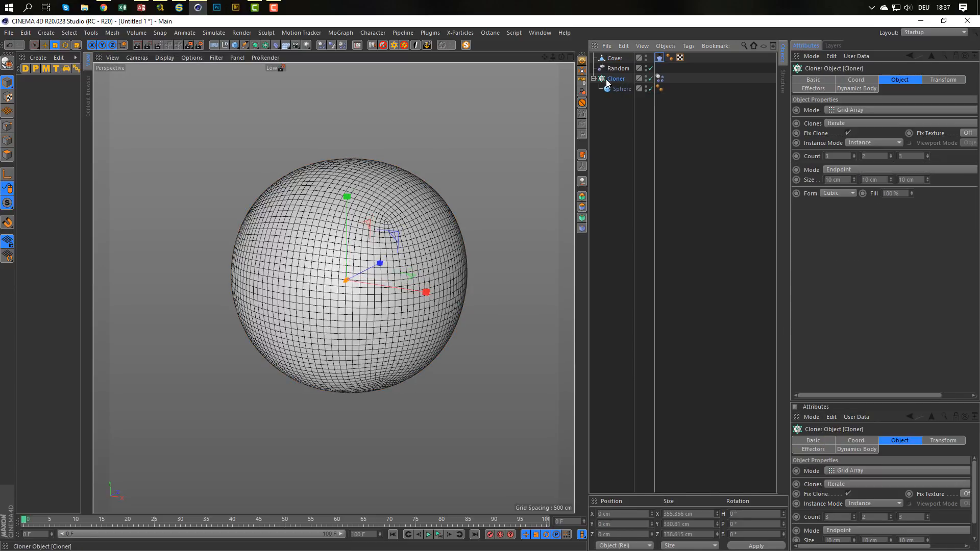
right_click(605, 79)
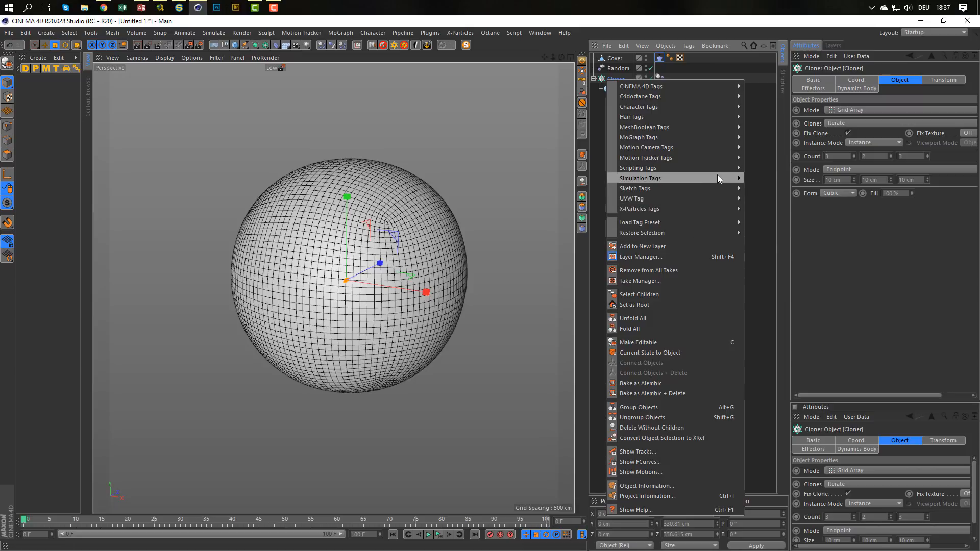
mouse_move(733, 180)
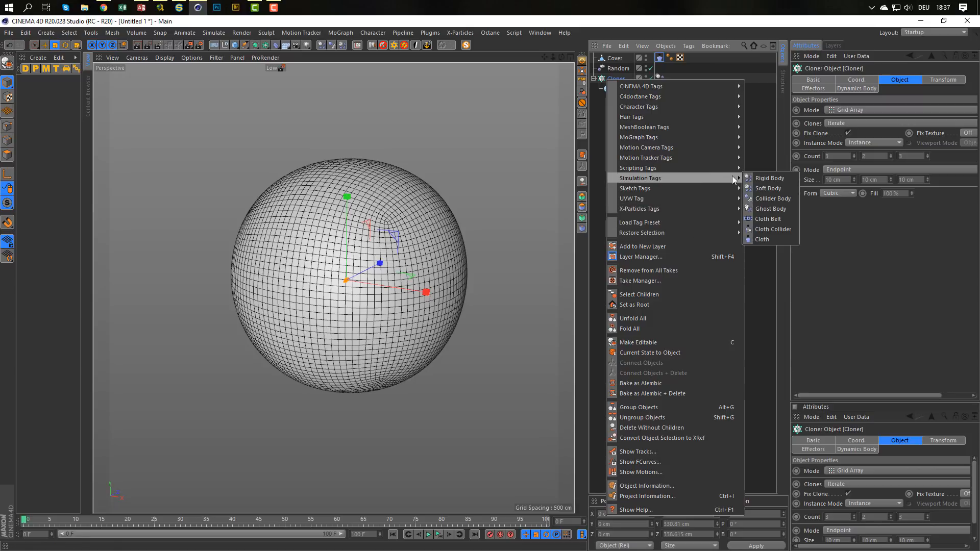
click(774, 228)
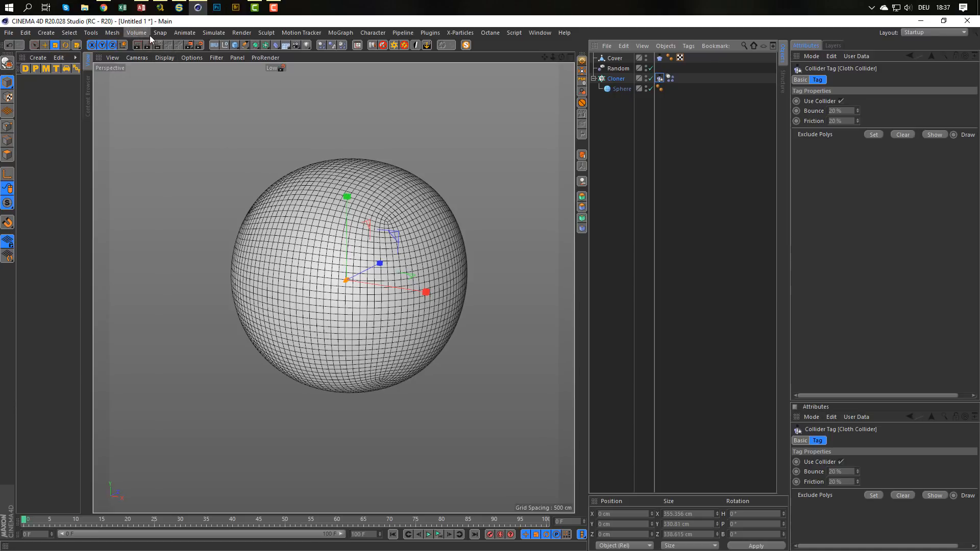
Add an Attractor particle force to the scene.
click(207, 31)
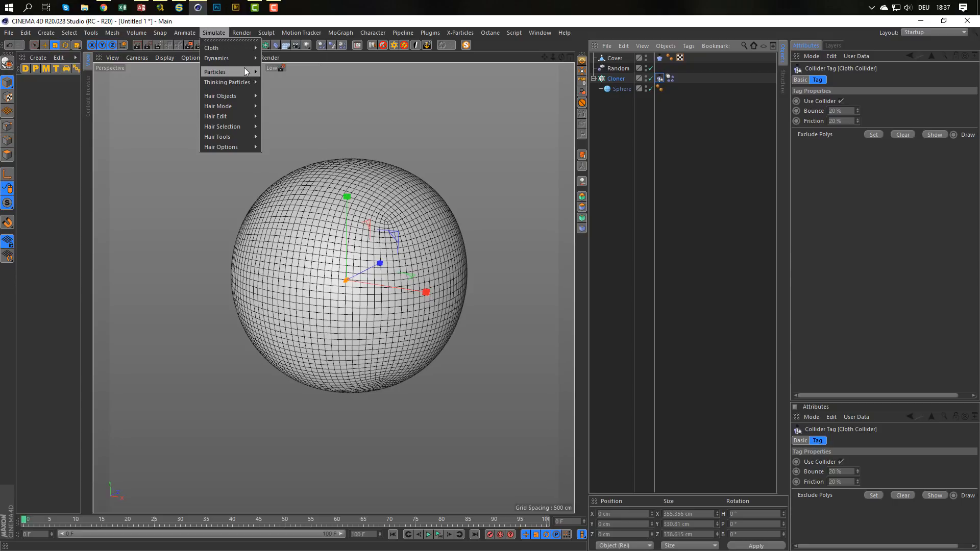
mouse_move(245, 69)
click(298, 84)
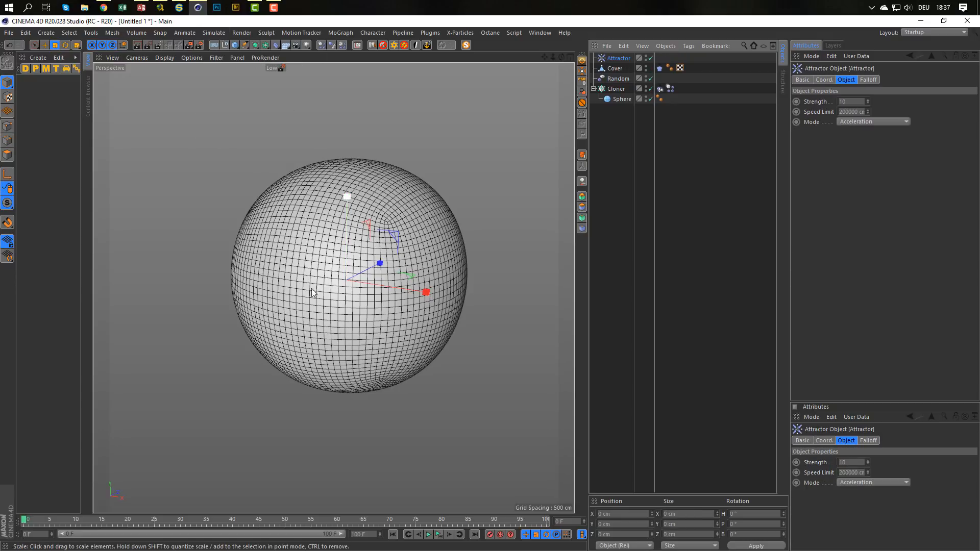
scroll(433, 247, up, 3)
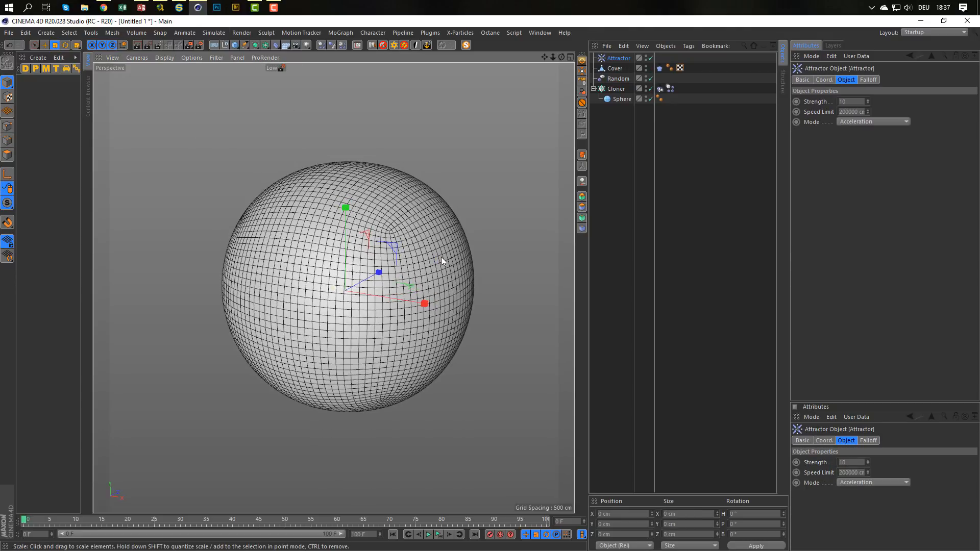
Try an Attractor strength of 500 by playing the simulation, and return to the first frame.
click(860, 102)
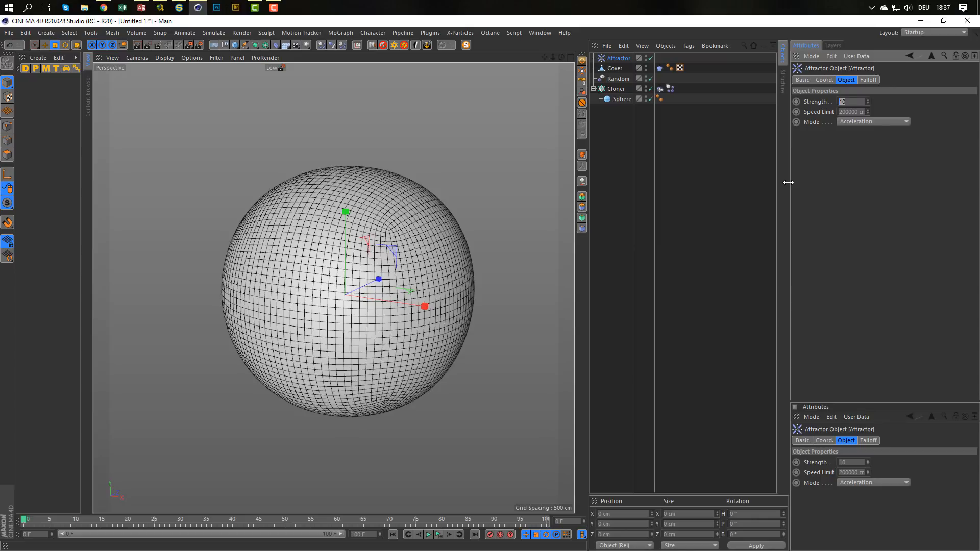
text(500)
key(F8)
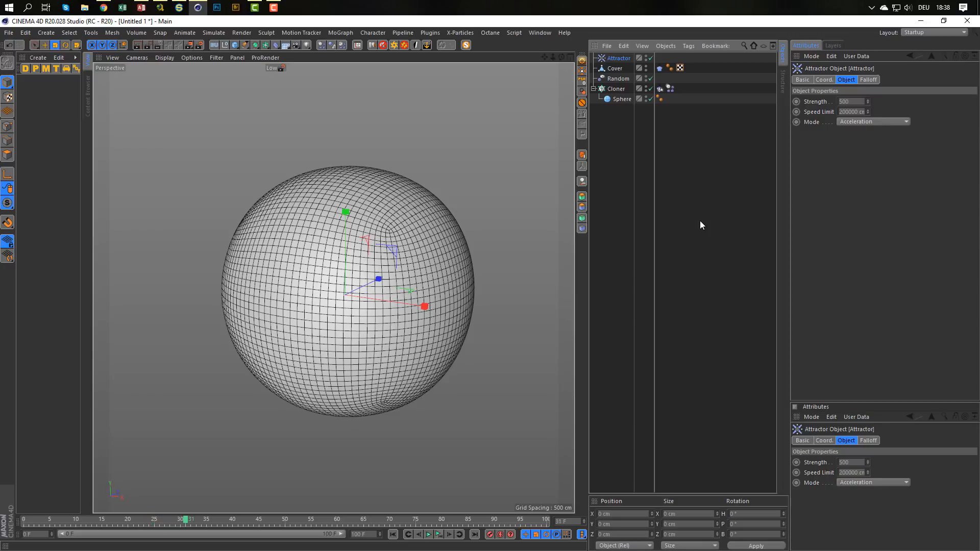
click(393, 535)
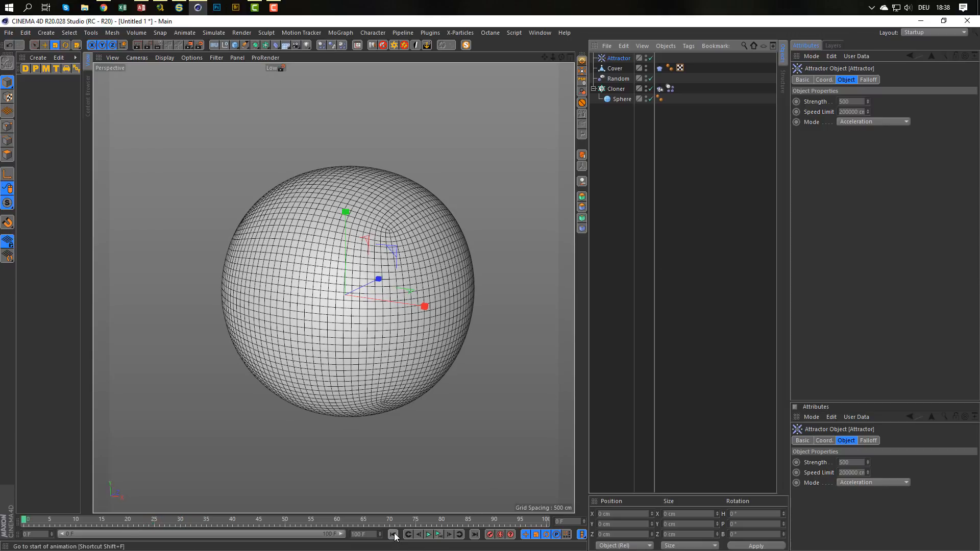
Try an Attractor strength of 1000 by playing the simulation, and rewind it to the start.
click(862, 101)
text(1000)
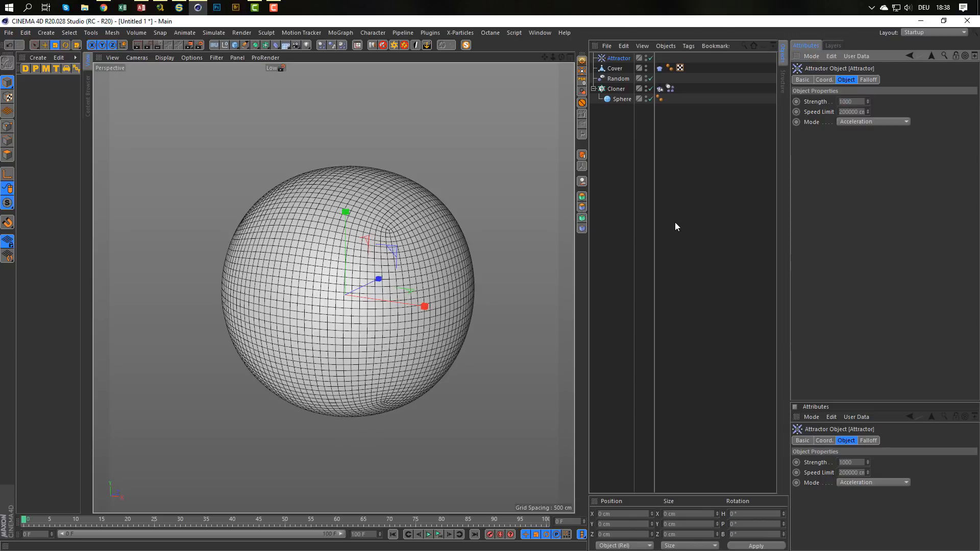
key(F8)
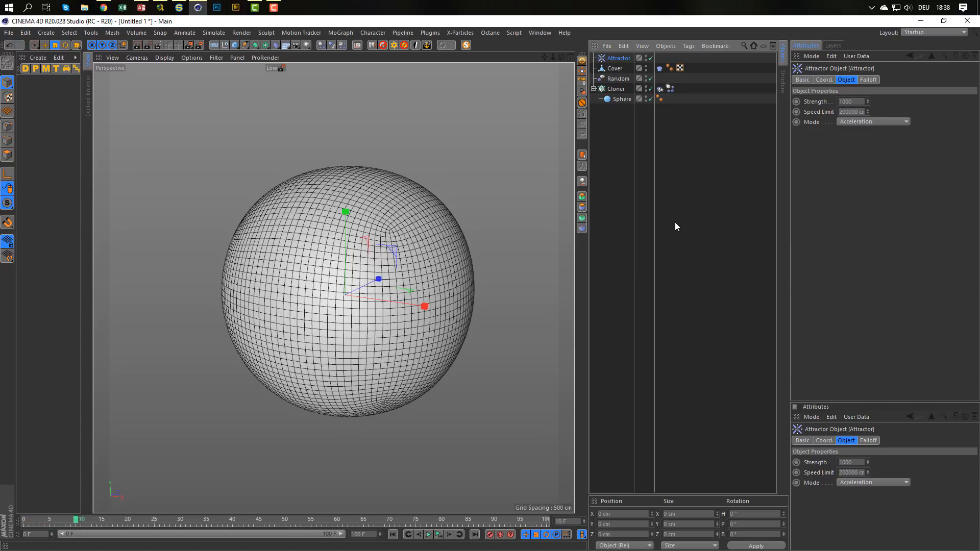
click(393, 534)
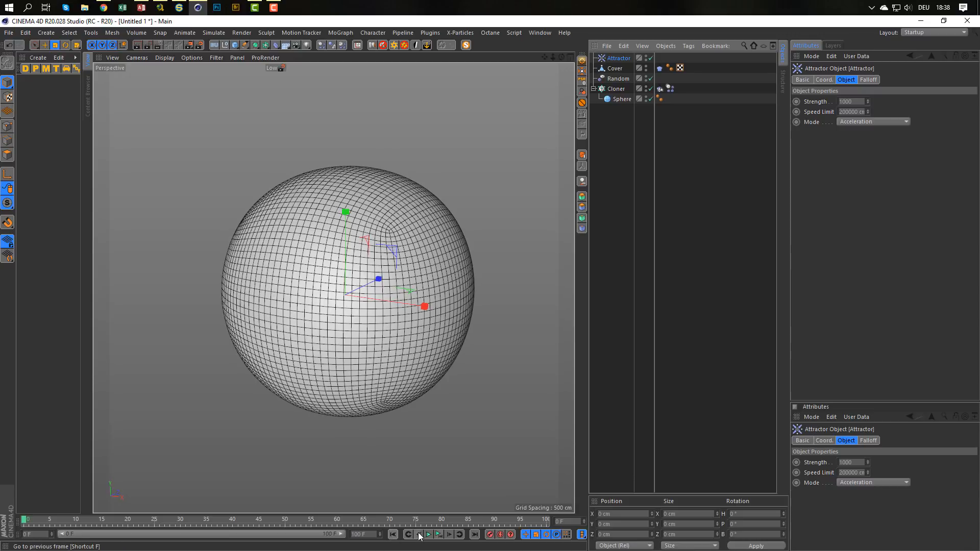
click(429, 534)
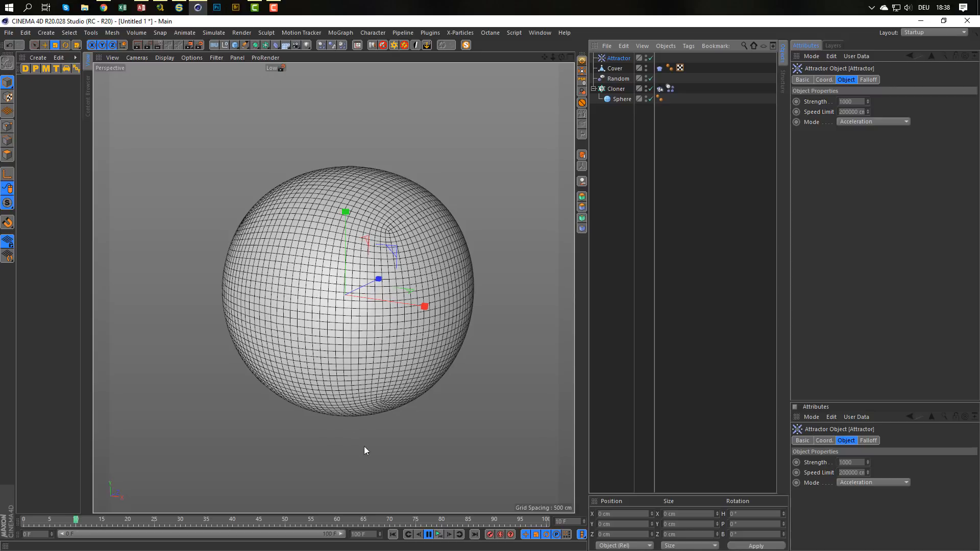
click(440, 537)
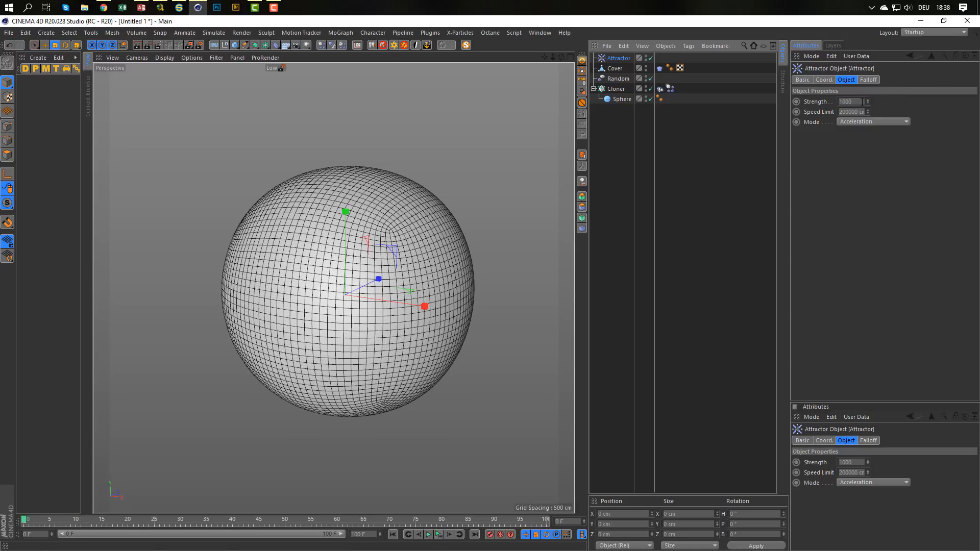
Set the Attractor's strength to 10000 and test its effect on the spheres and Cover by playing the simulation.
click(862, 101)
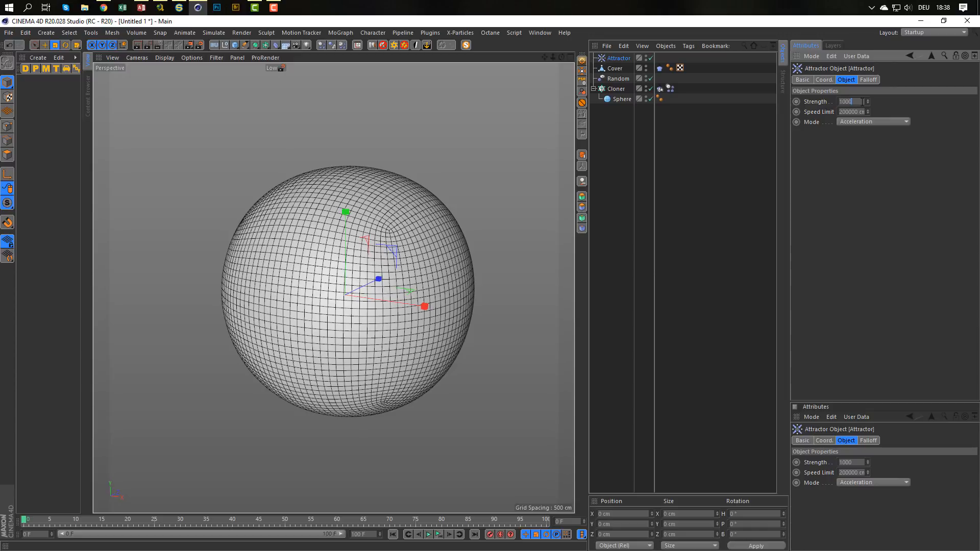
text(0)
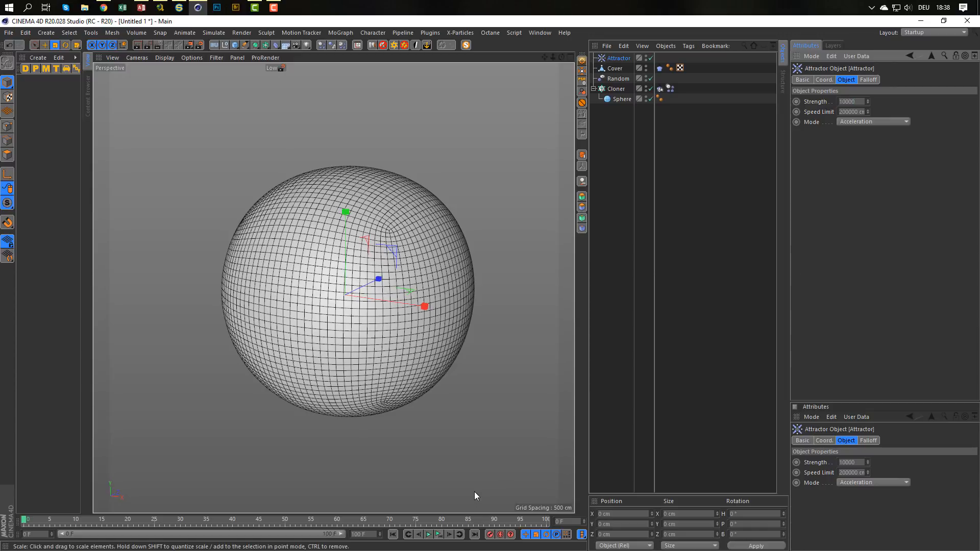
click(438, 534)
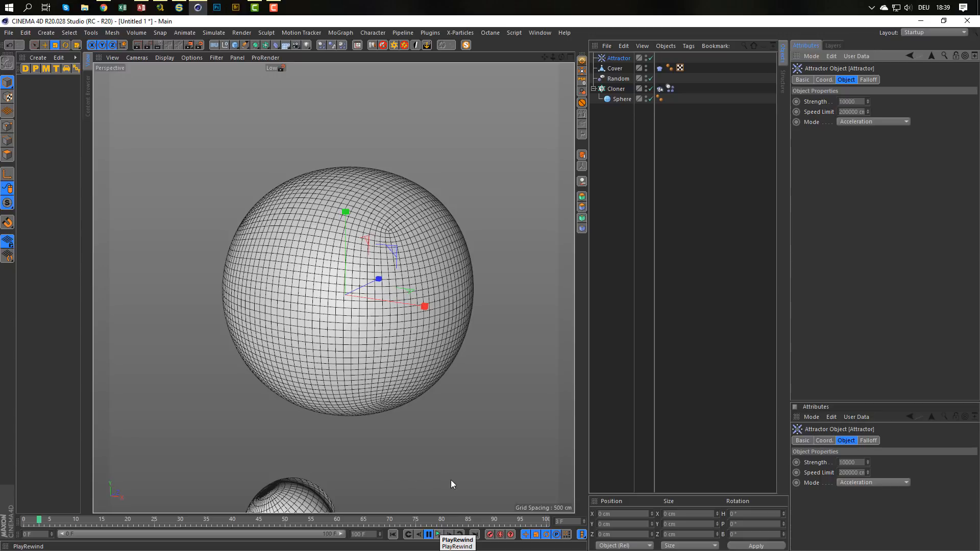
click(439, 533)
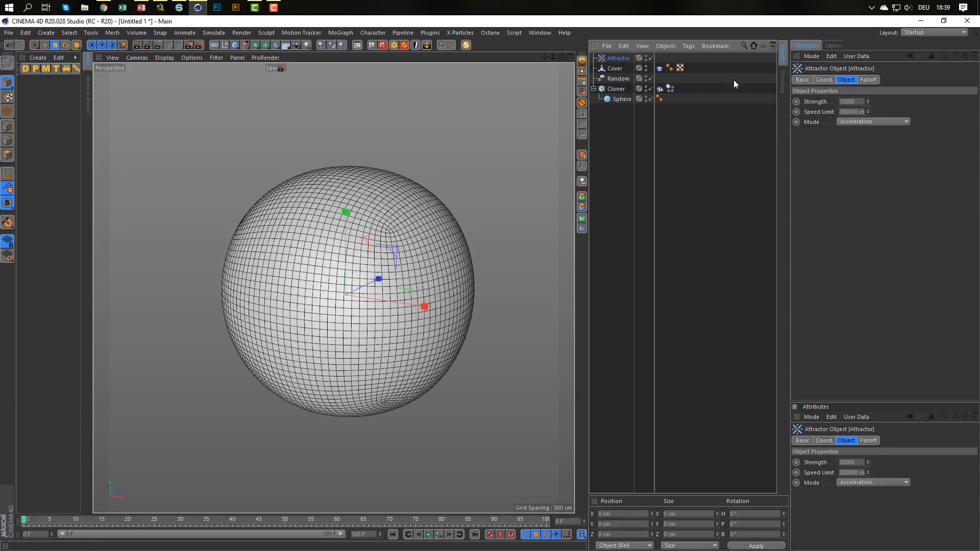
Exclude the Attractor from the forces acting on the Cloner's Dynamics Body tag.
click(614, 88)
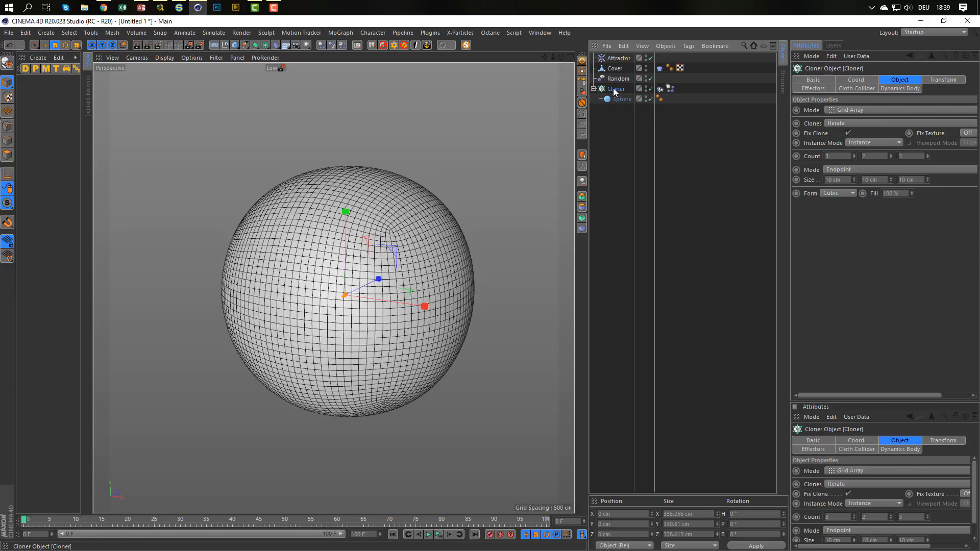
click(671, 89)
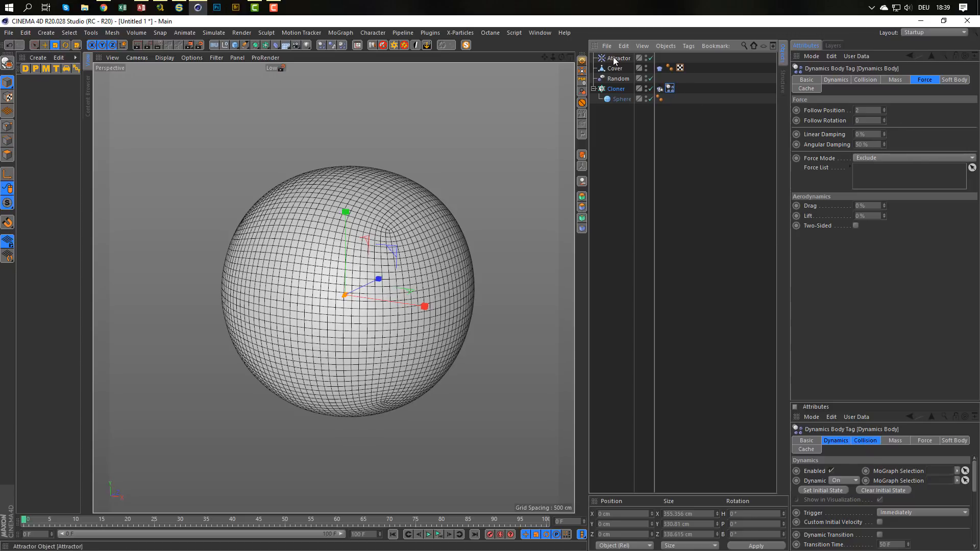
drag(614, 60, 871, 176)
Play the simulation from the start, stop it at frame 32 and inspect the Cover wrapped around the spheres up close.
key(F8)
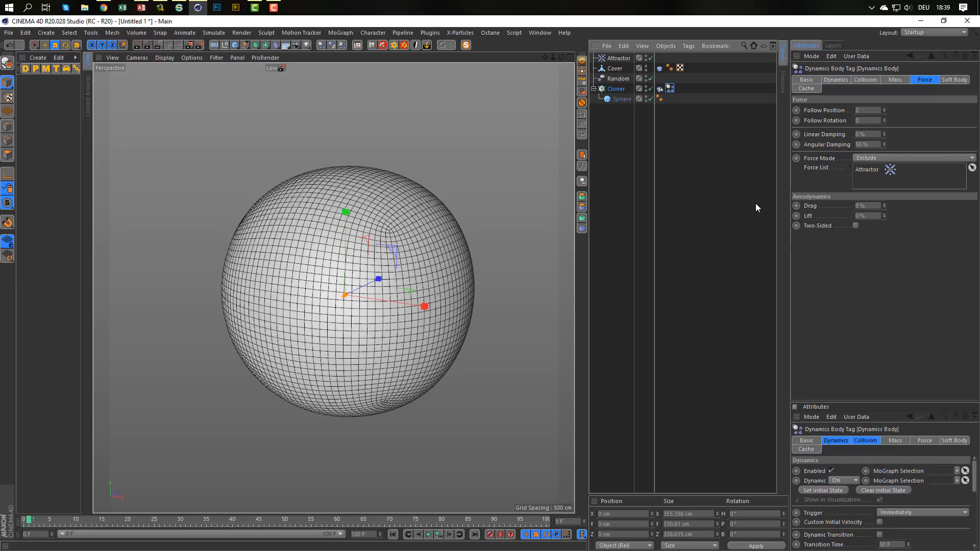
key(g)
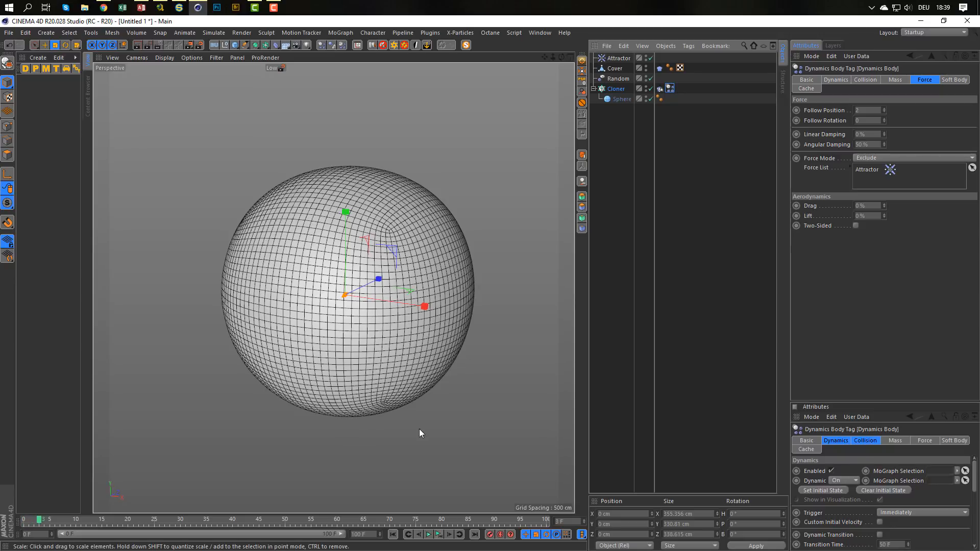
click(440, 533)
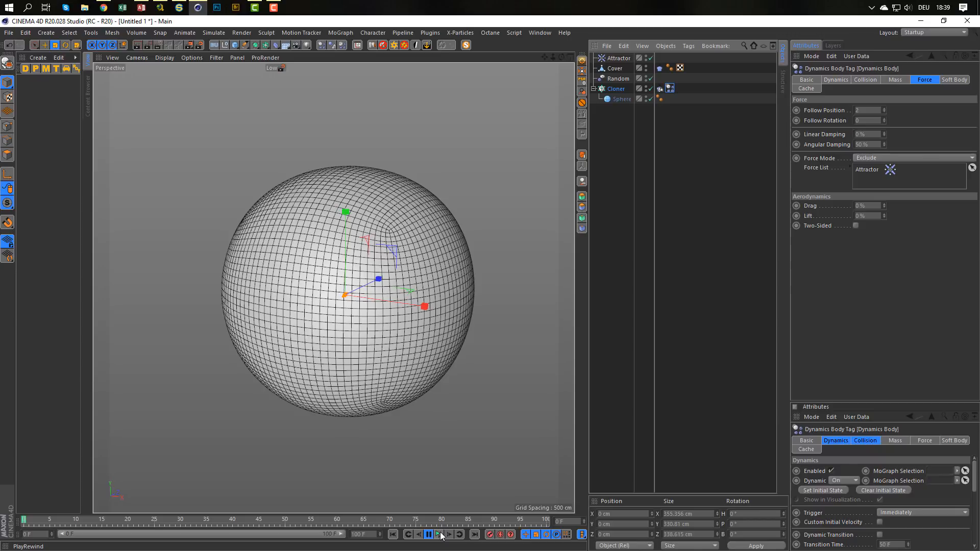
click(441, 534)
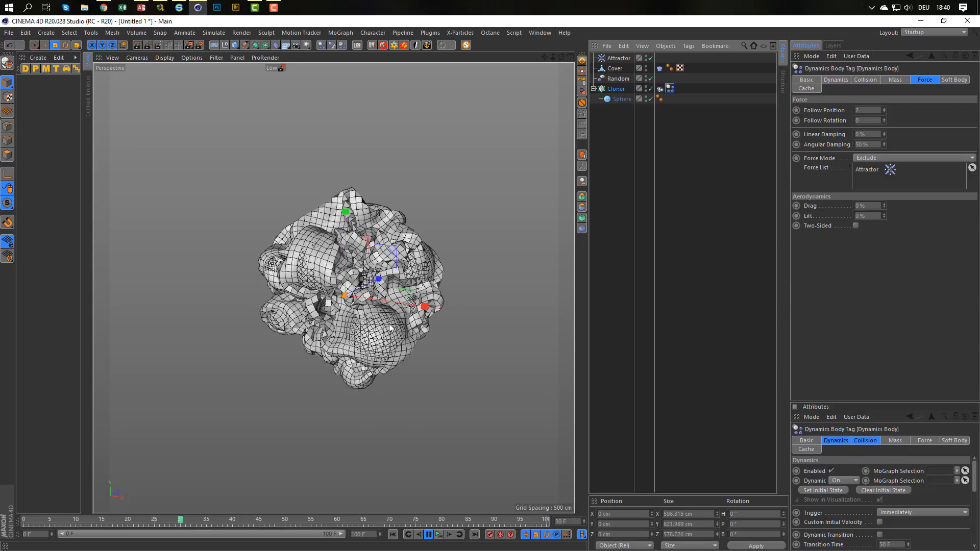
click(427, 534)
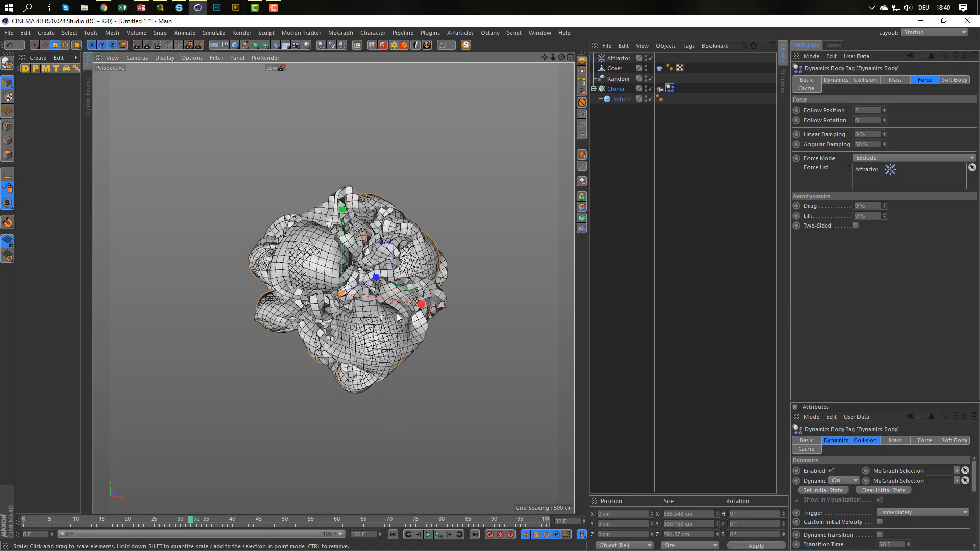
scroll(399, 317, up, 8)
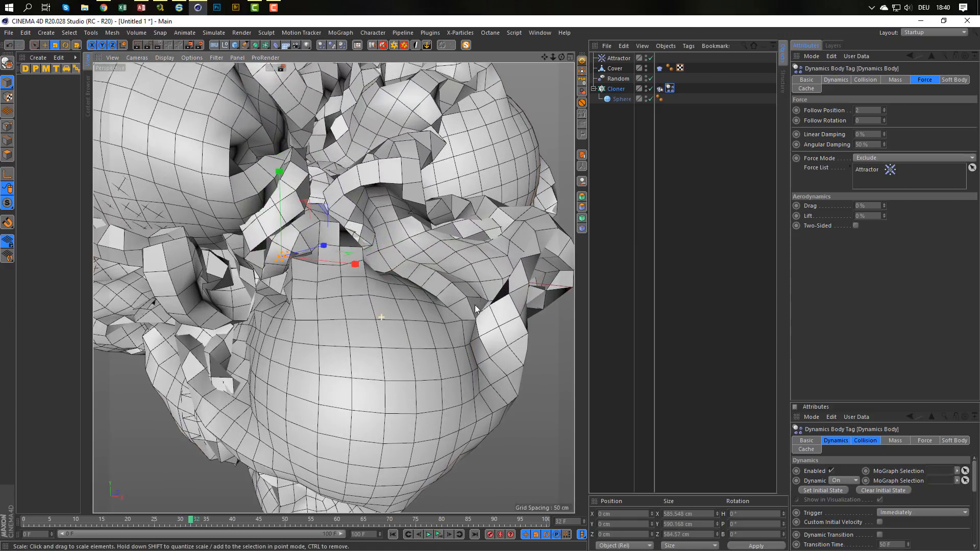
alt+right_drag(475, 305, 433, 317)
alt+drag(434, 317, 411, 311)
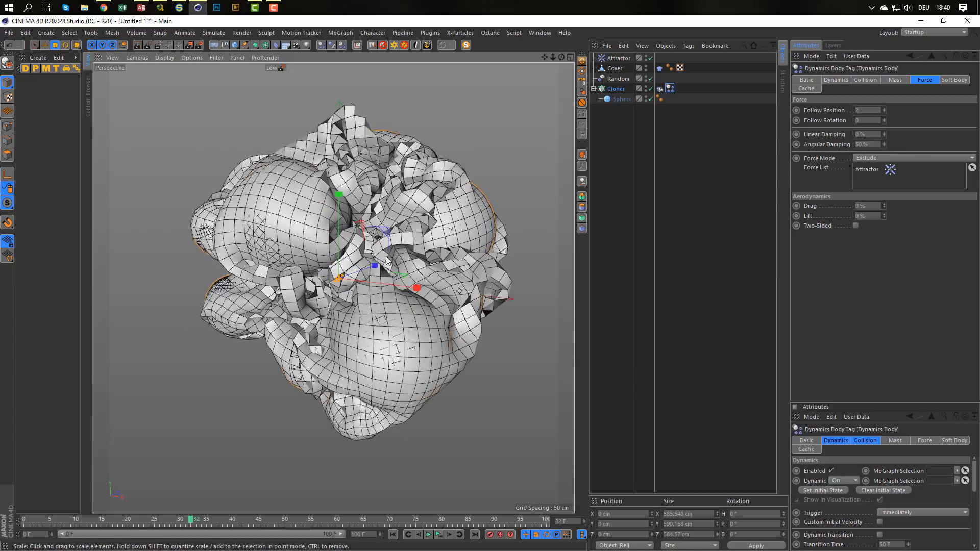
Place the Cover inside a Cloth Surface and set the surface's thickness to 1 cm.
click(615, 69)
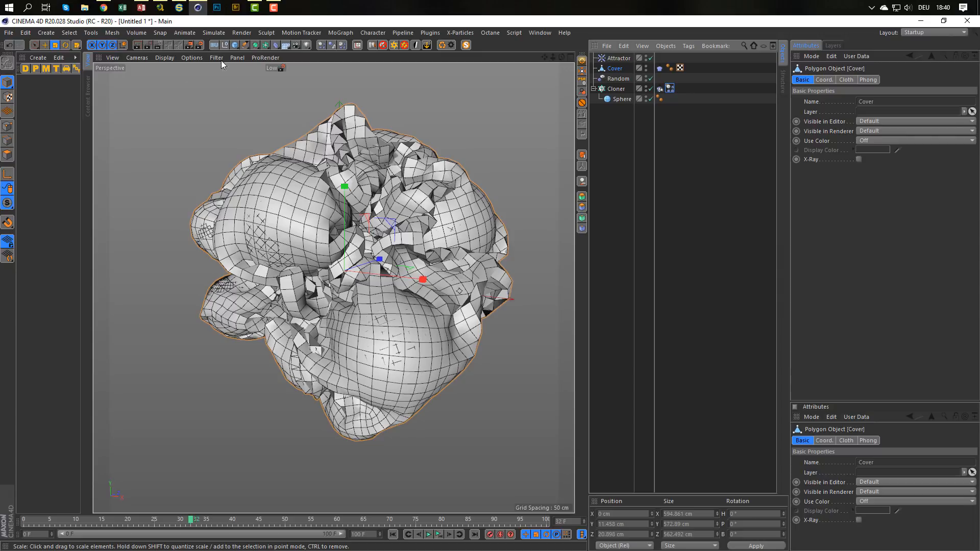
click(209, 33)
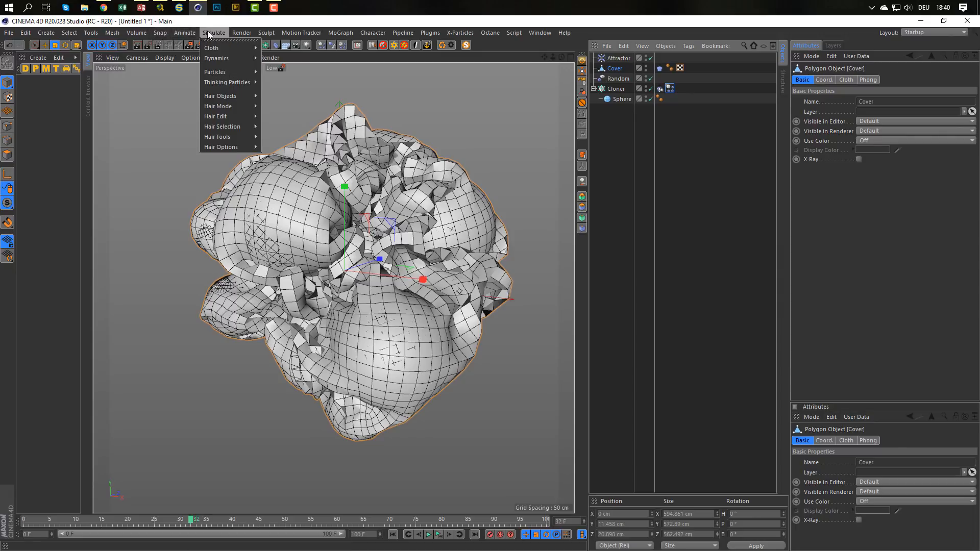
mouse_move(224, 48)
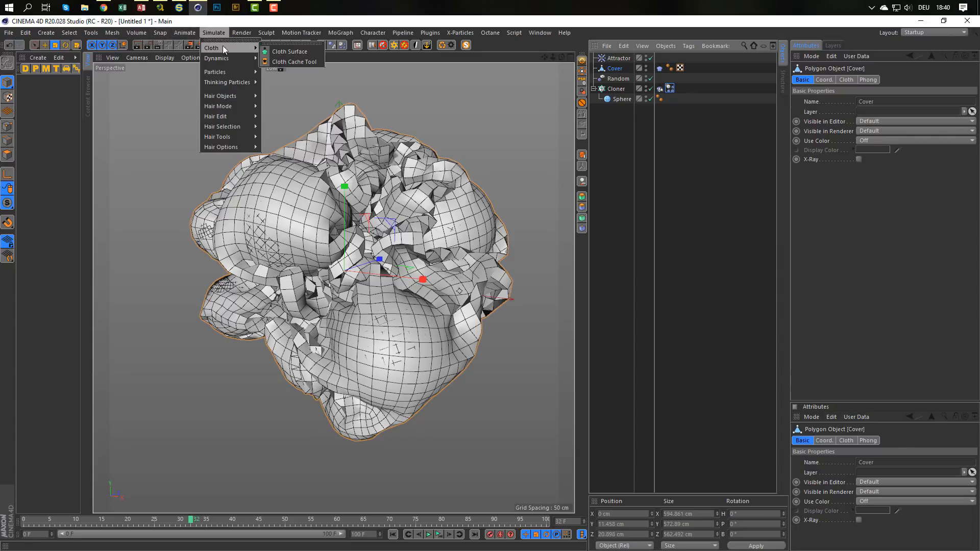
click(280, 51)
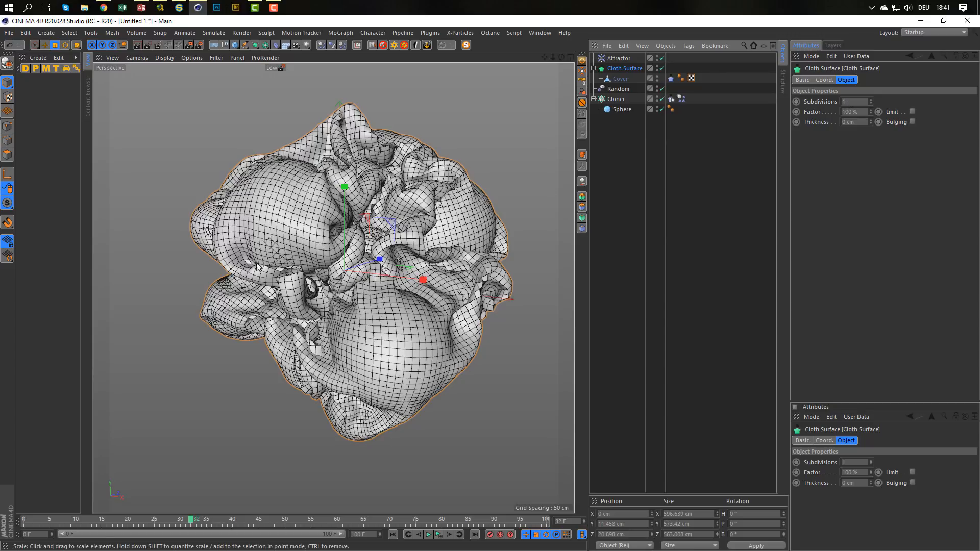
click(870, 119)
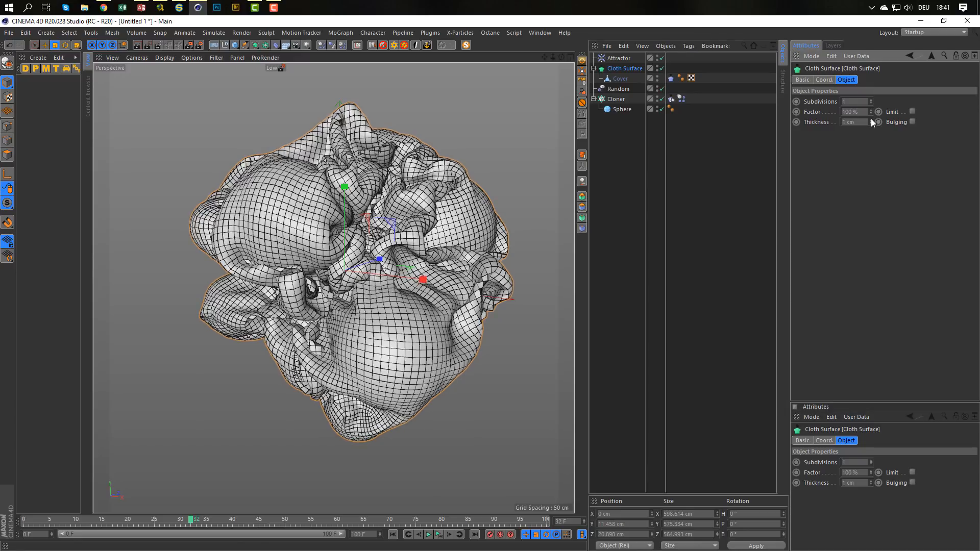
scroll(309, 206, up, 5)
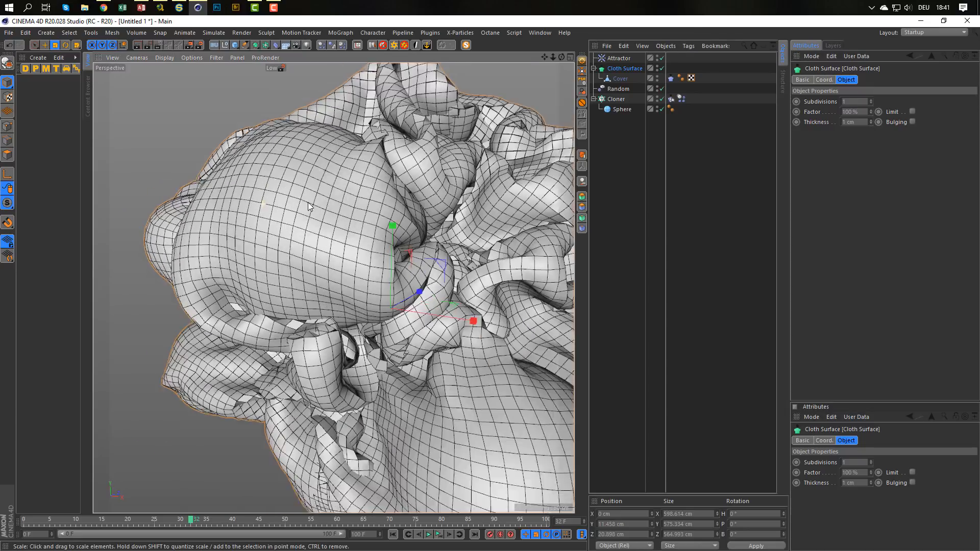
scroll(308, 206, down, 5)
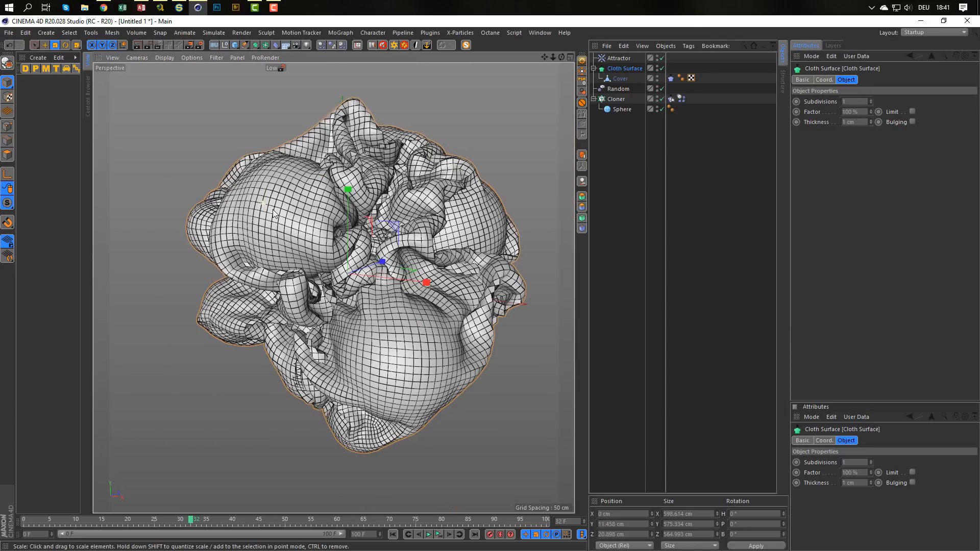
scroll(313, 204, up, 4)
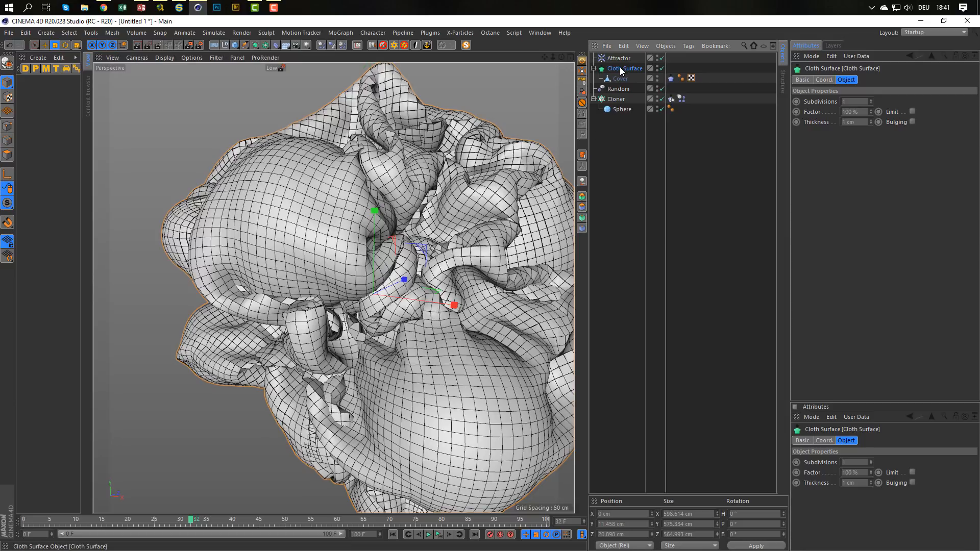
Place the Cloth Surface inside a Subdivision Surface and set its renderer subdivision to 2.
alt+click(256, 44)
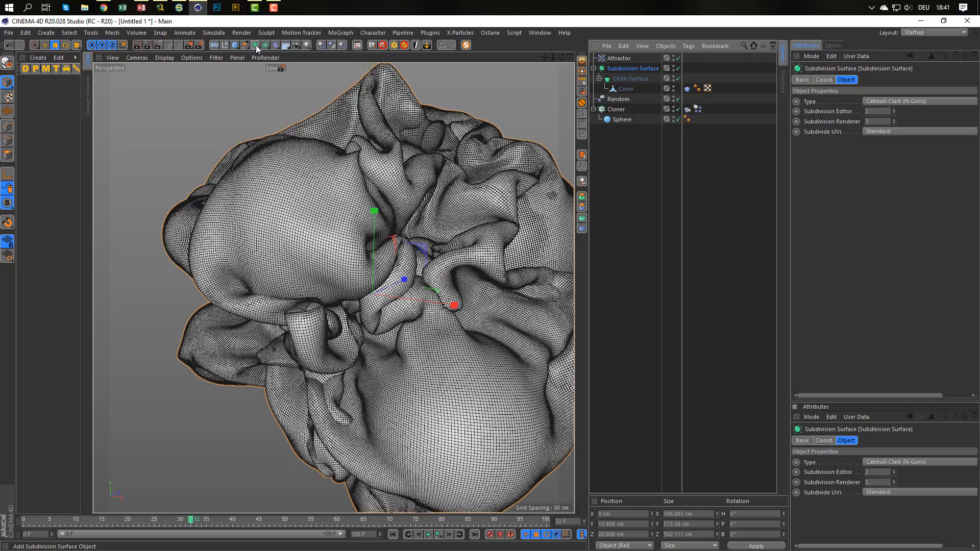
mouse_move(414, 238)
alt+mouse_down()
mouse_move(447, 223)
mouse_move(398, 219)
mouse_move(420, 224)
alt+mouse_up()
click(893, 123)
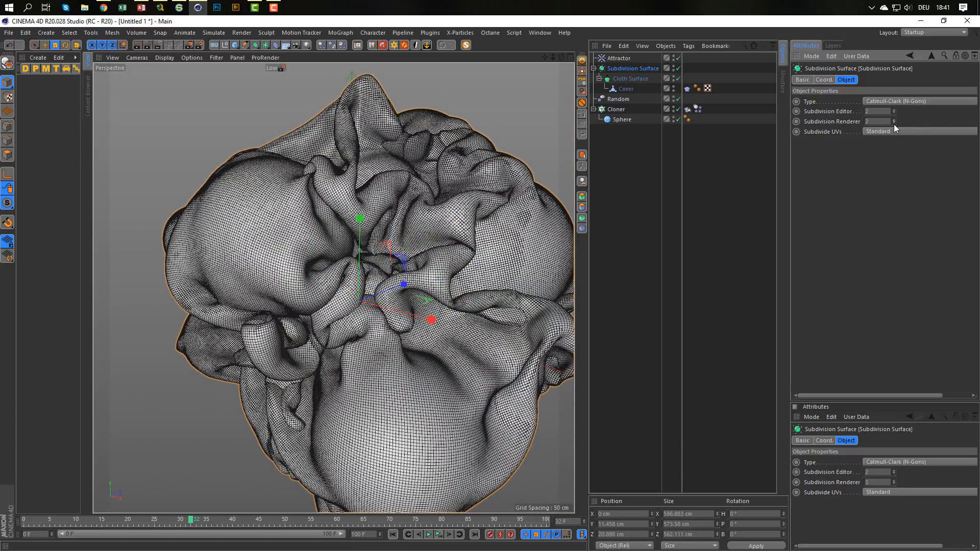
Frame the whole wrapped bundle in the perspective view and render a preview of it.
alt+right_drag(317, 200, 316, 200)
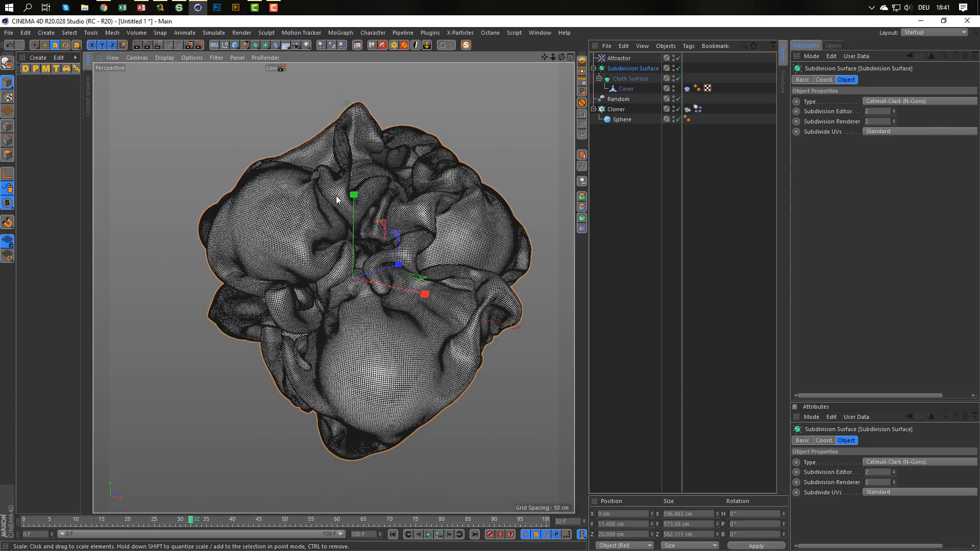
alt+middle_drag(335, 195, 299, 198)
alt+right_drag(298, 199, 308, 197)
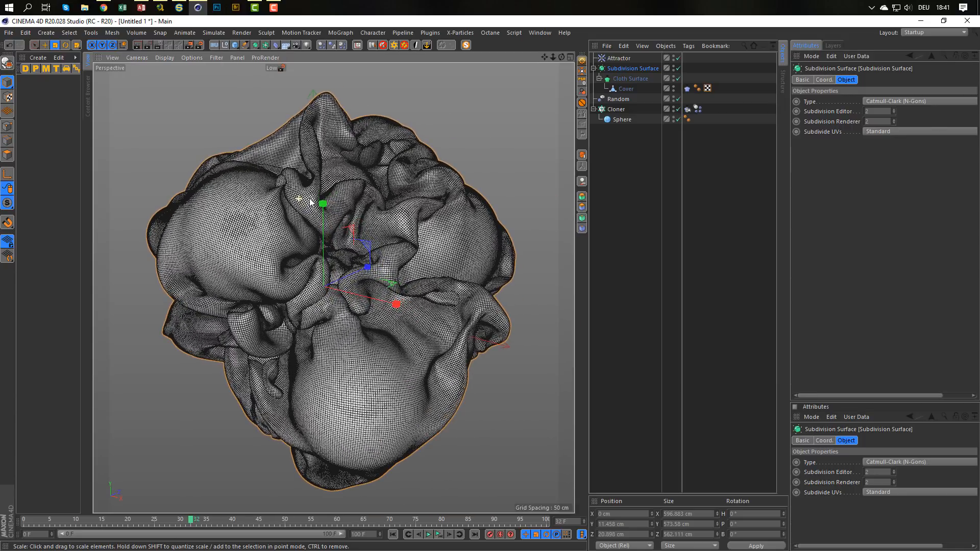
key(ctrl+r)
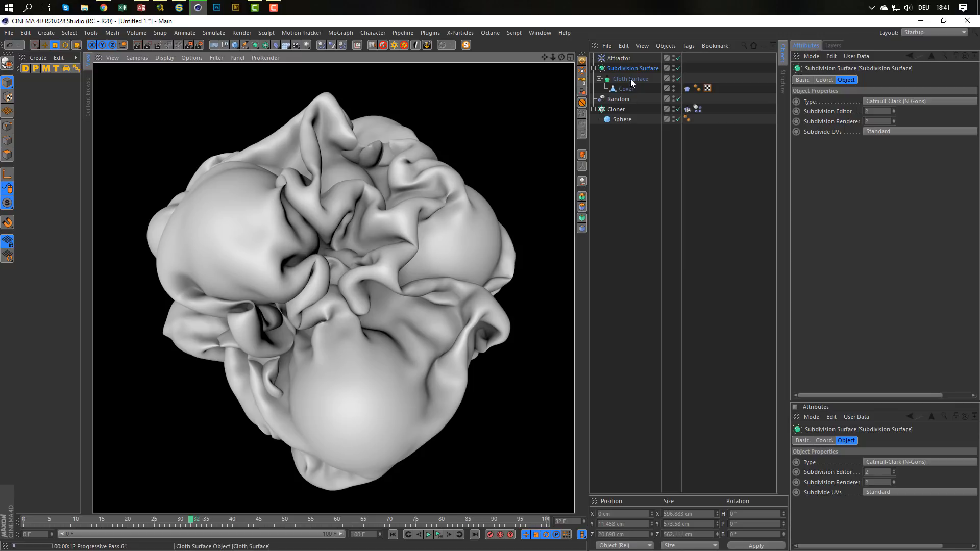
Set the Attractor's strength to 1000.
click(627, 58)
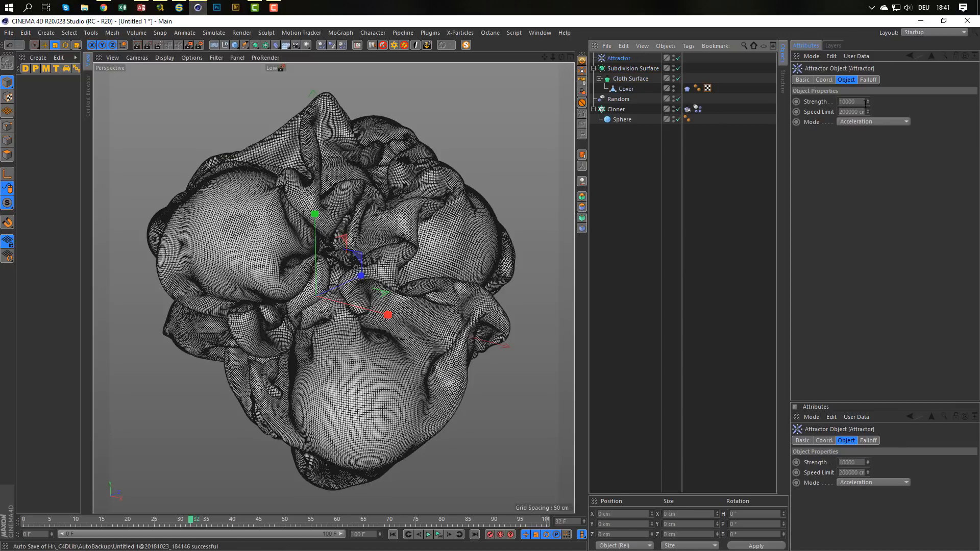
click(852, 102)
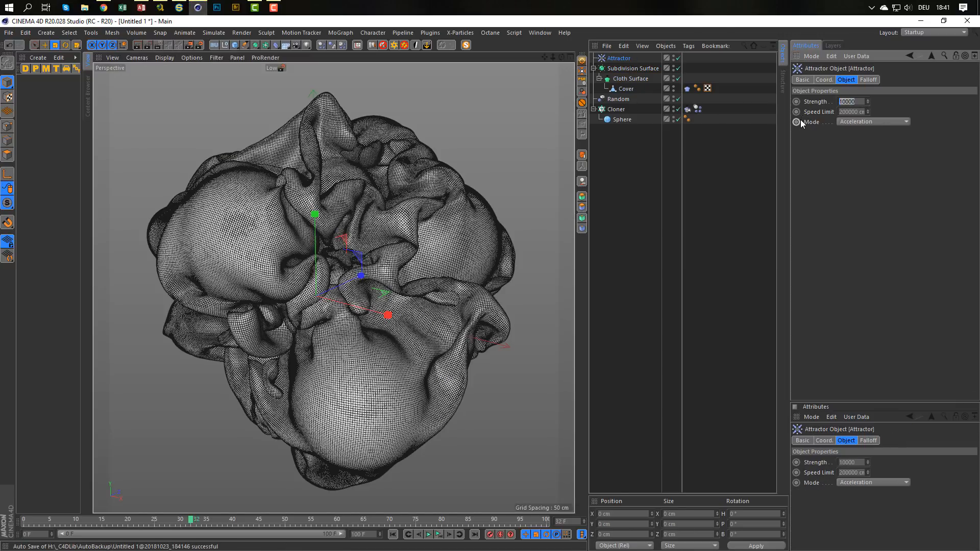
text(1000)
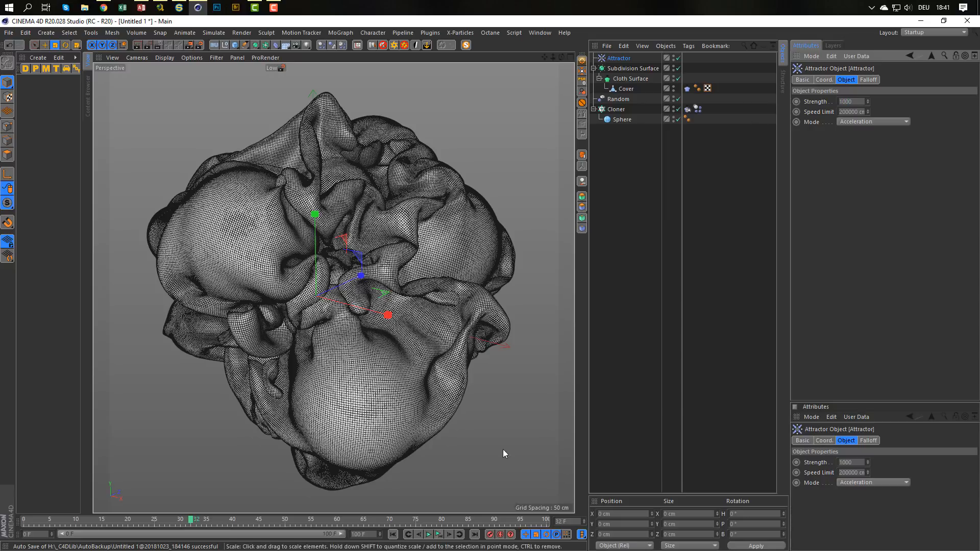
Switch the viewport to Gouraud shading without lines and play the simulation from the first frame, then return to frame 0.
click(393, 534)
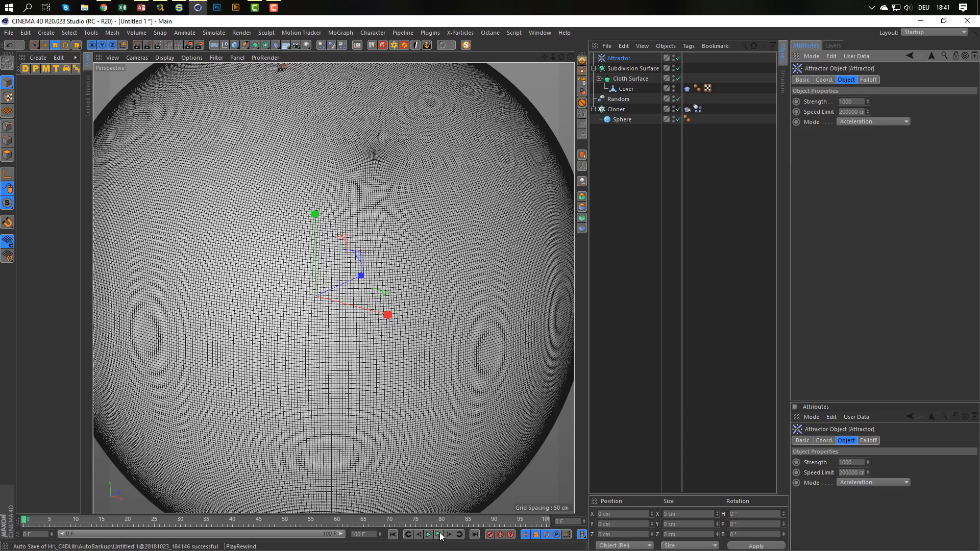
scroll(388, 390, down, 5)
alt+middle_drag(368, 356, 367, 337)
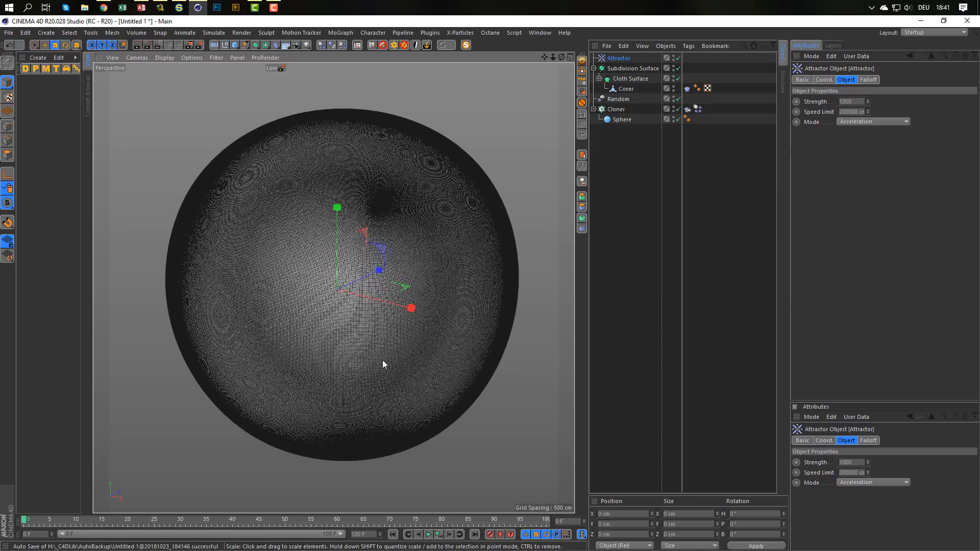
key(n)
key(a)
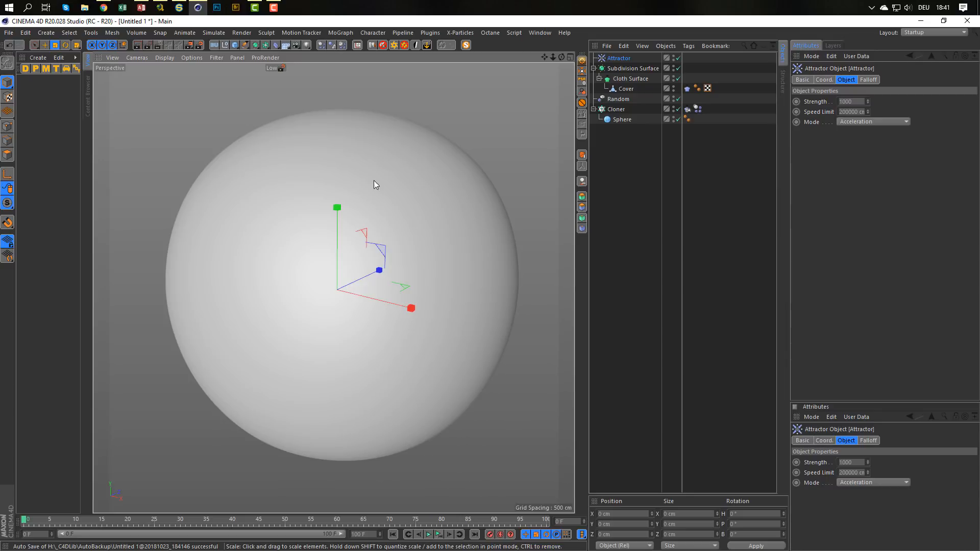
scroll(393, 247, down, 1)
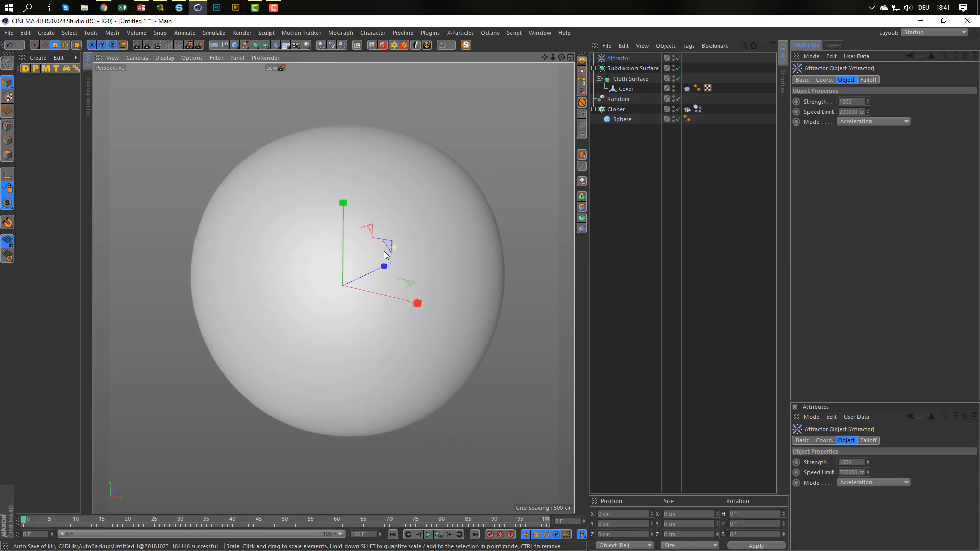
click(429, 535)
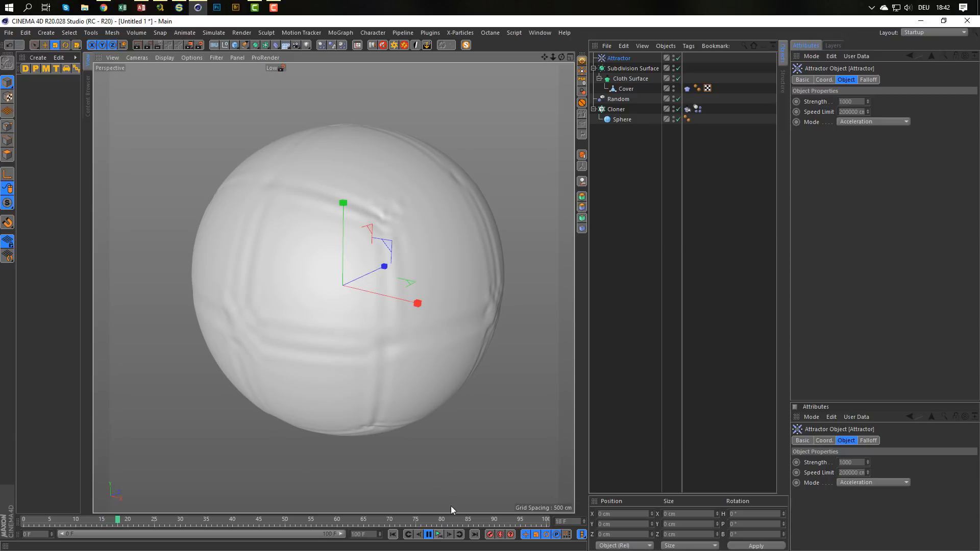
click(440, 536)
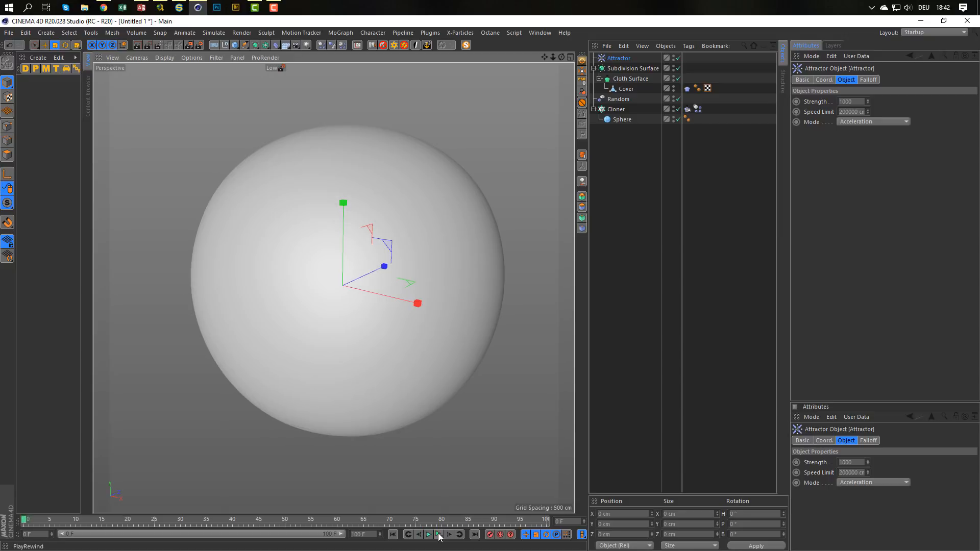
Extend the project length to 200 frames and expand the preview range to cover all of it.
drag(371, 534, 337, 550)
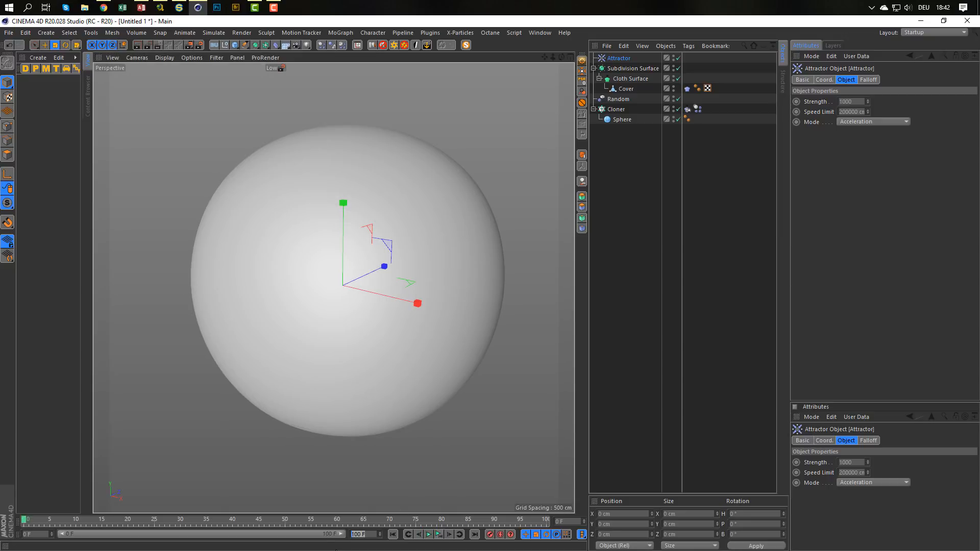
text(200)
key(Return)
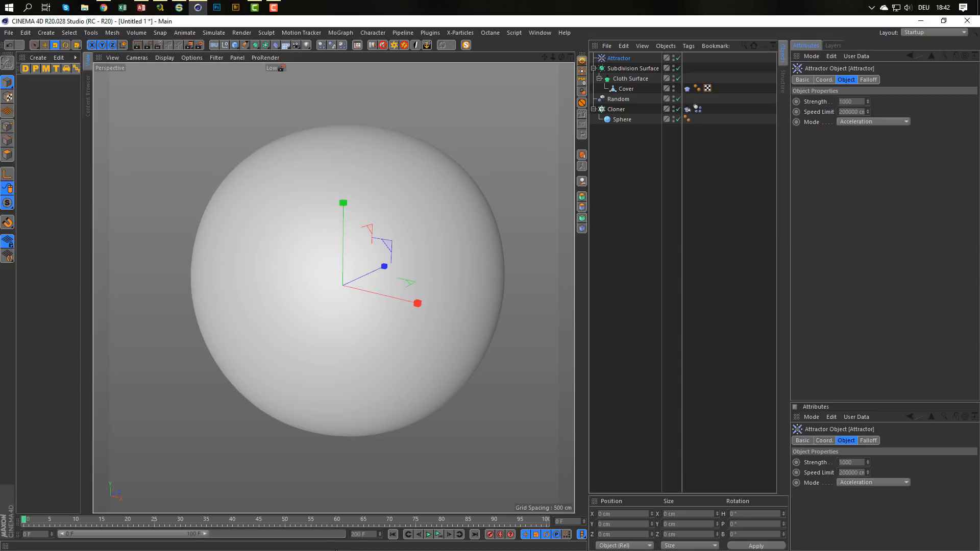
double_click(326, 532)
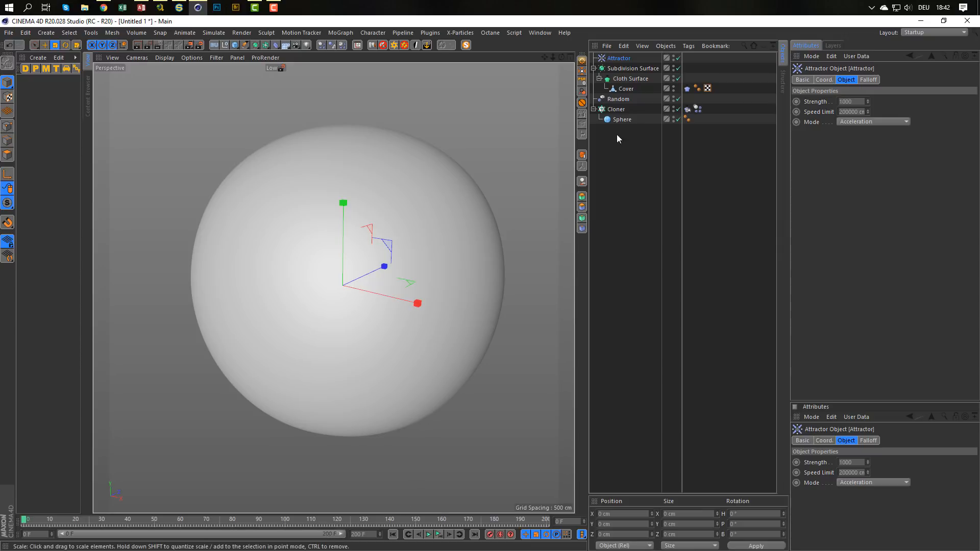
Disable the Cloth tag on the Cover.
click(687, 89)
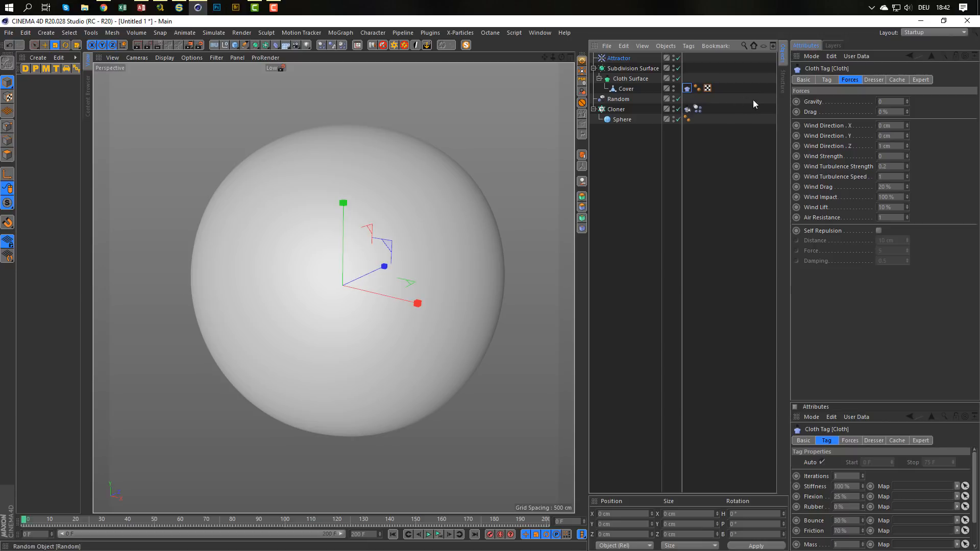
click(827, 80)
click(810, 79)
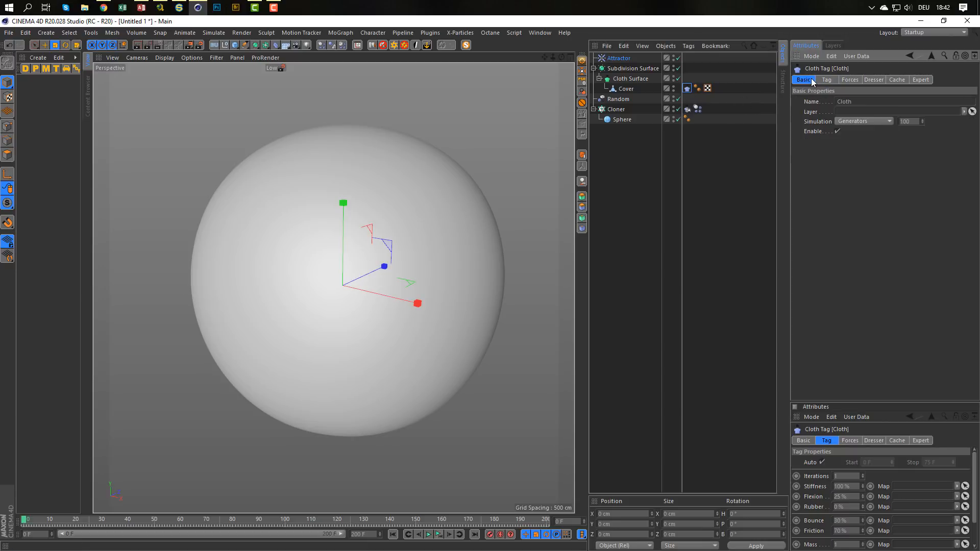
click(837, 131)
Bake the Cloner's Dynamics Body simulation into its object cache.
click(697, 109)
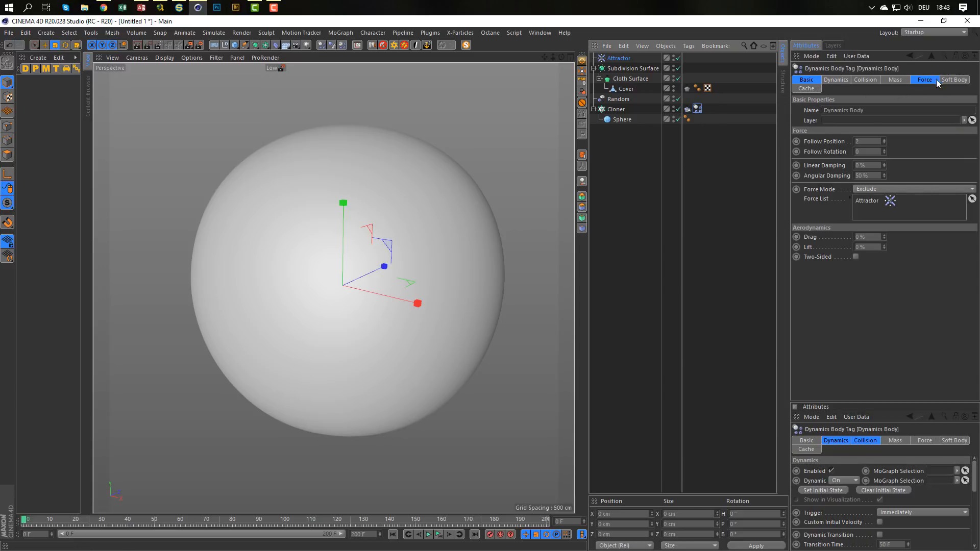
click(806, 87)
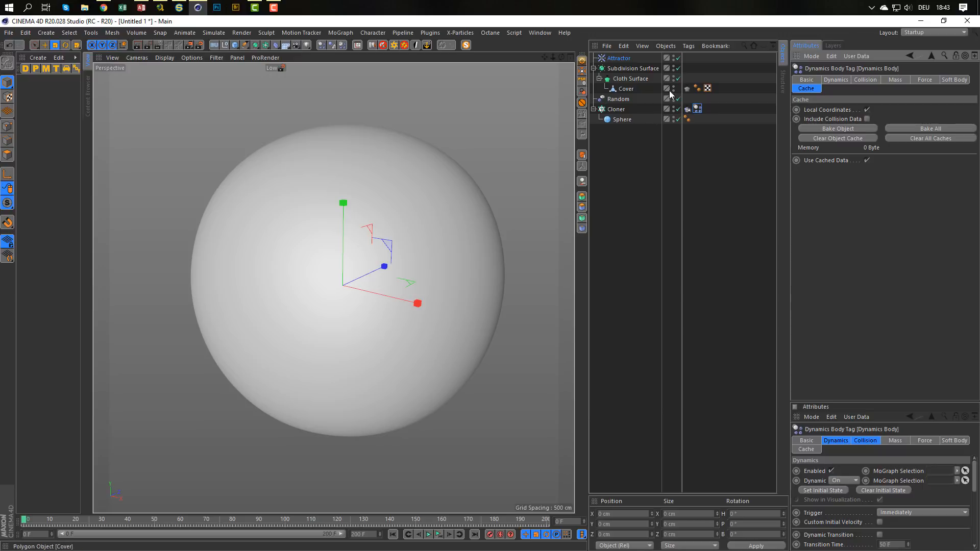
click(840, 127)
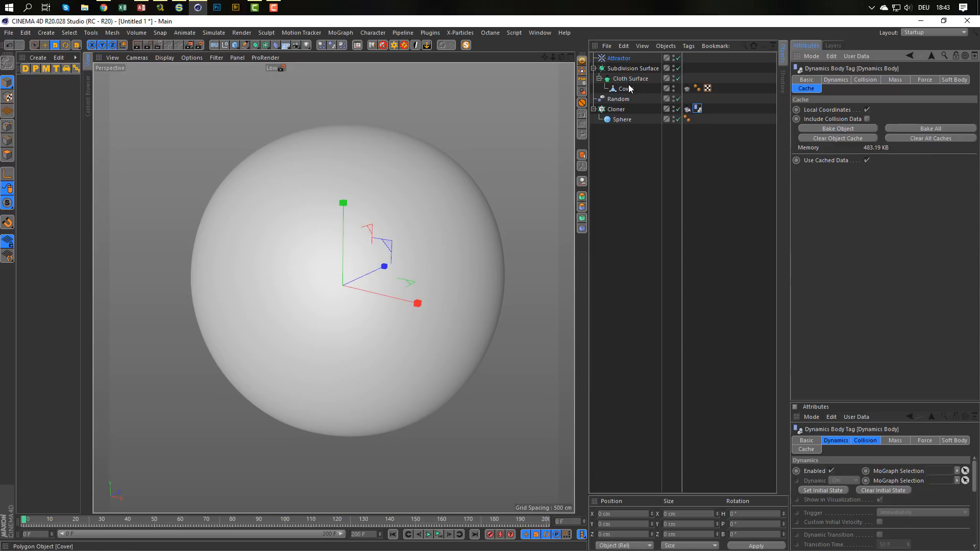
Re-enable the Cover's Cloth tag and calculate its cloth cache.
click(687, 88)
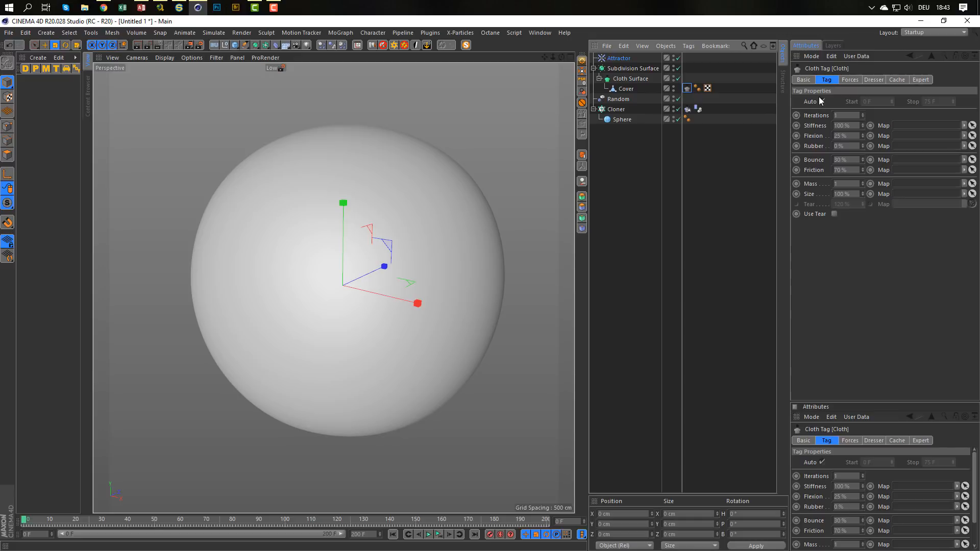
click(808, 81)
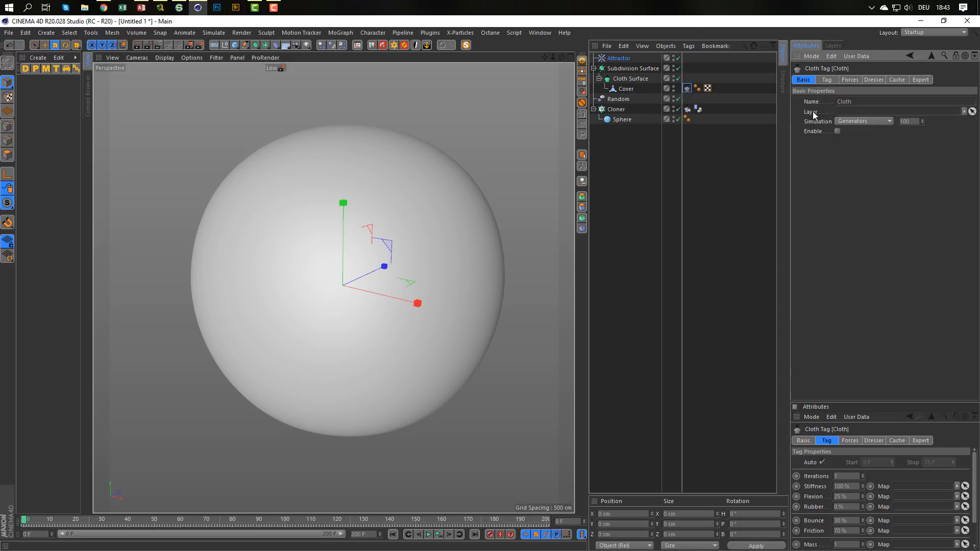
click(837, 132)
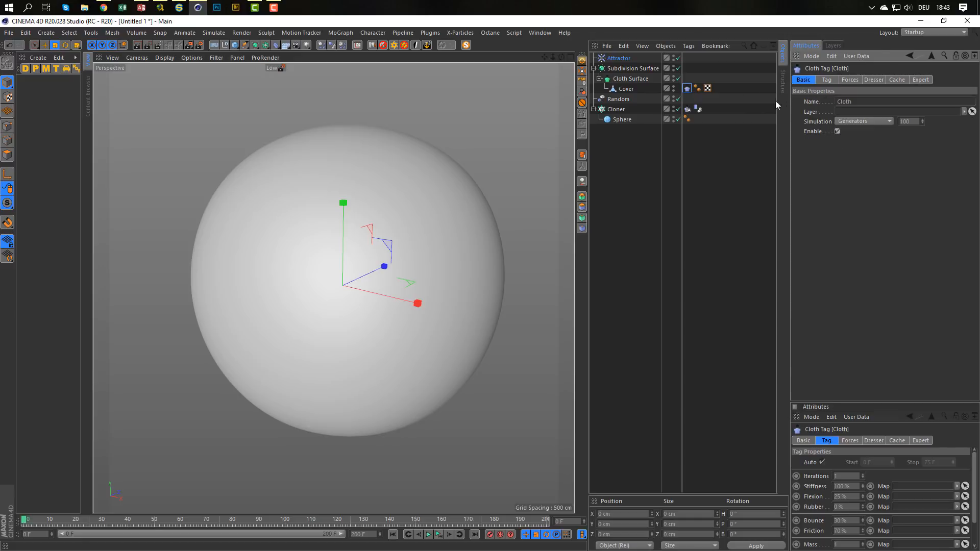
click(899, 80)
click(816, 123)
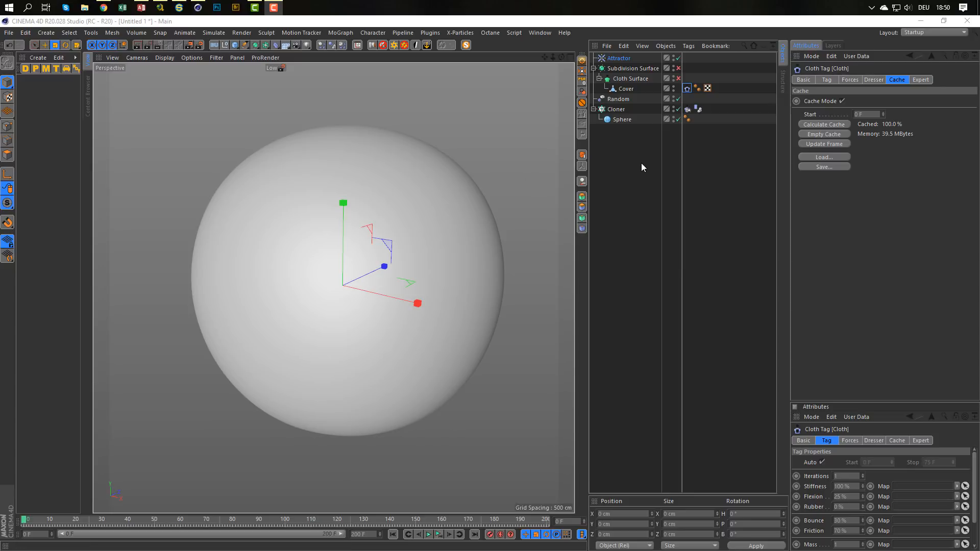
Play the cached simulation up to frame 141 and turn the Cloth Surface and Subdivision Surface back on.
click(437, 534)
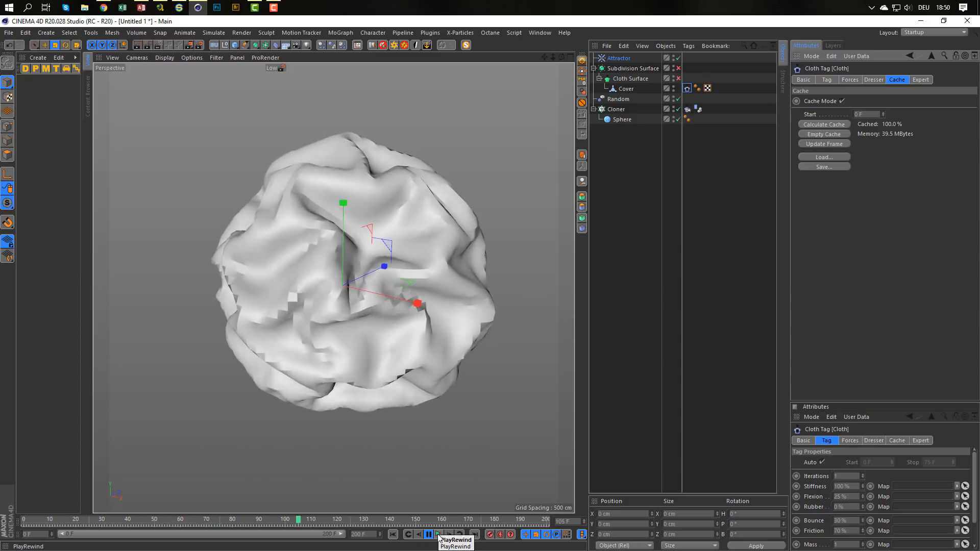
click(429, 535)
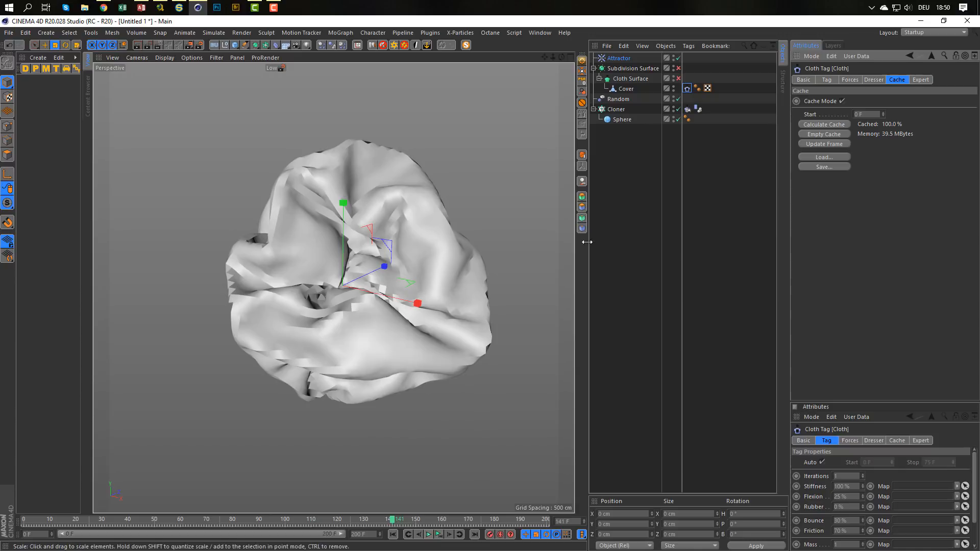
click(677, 78)
click(678, 68)
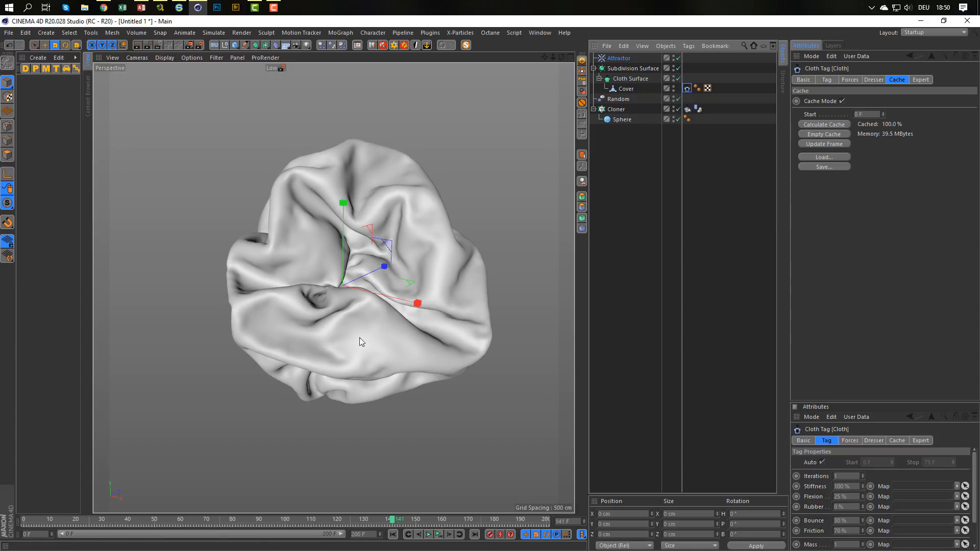
Play the smoothed cloth animation, stop it at frame 143 and inspect the wrapped bundle from several angles.
click(439, 535)
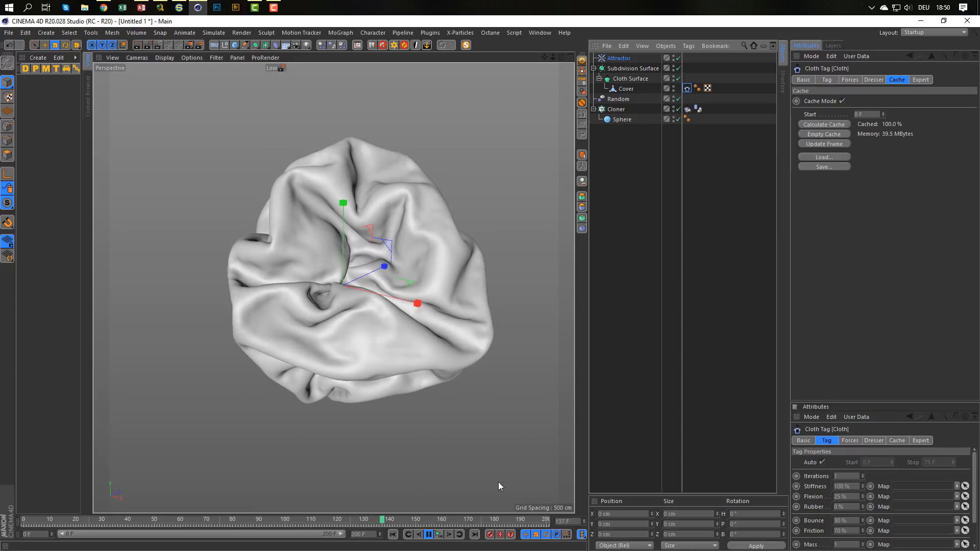
click(429, 534)
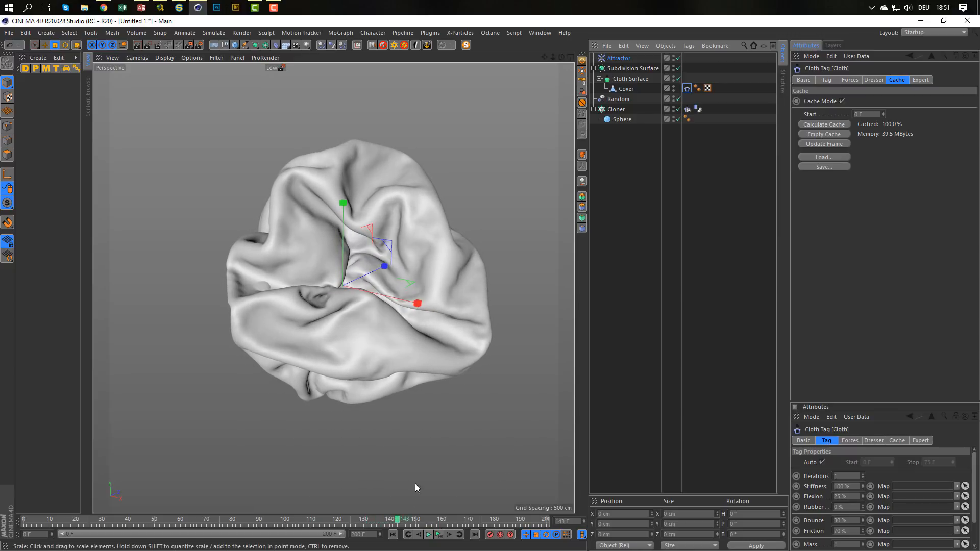
alt+right_drag(272, 292, 306, 281)
alt+drag(275, 275, 307, 278)
alt+right_drag(311, 266, 220, 270)
alt+middle_drag(307, 264, 266, 264)
alt+drag(266, 265, 401, 259)
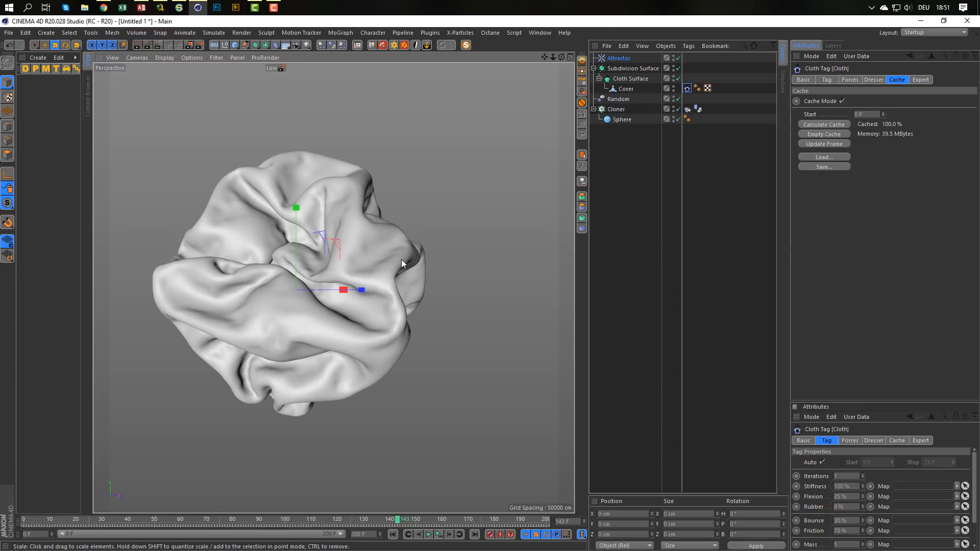
Turn on X-Ray for the Subdivision Surface and play the animation with the spheres showing through the cover.
click(628, 69)
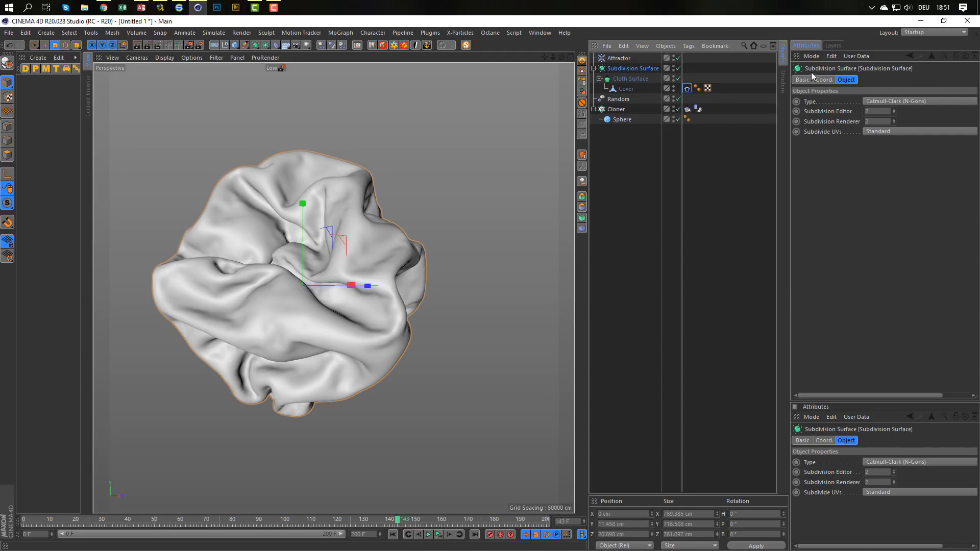
click(802, 80)
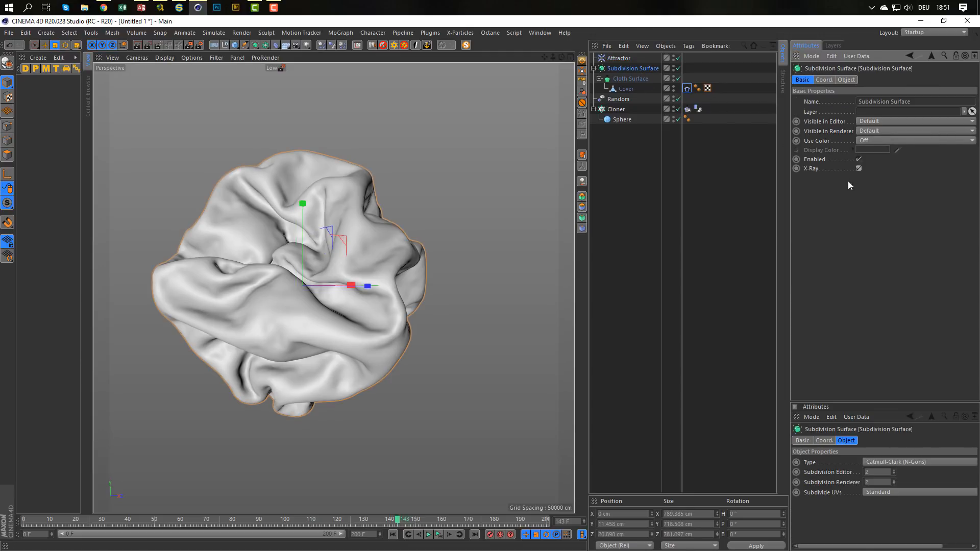
scroll(315, 280, up, 6)
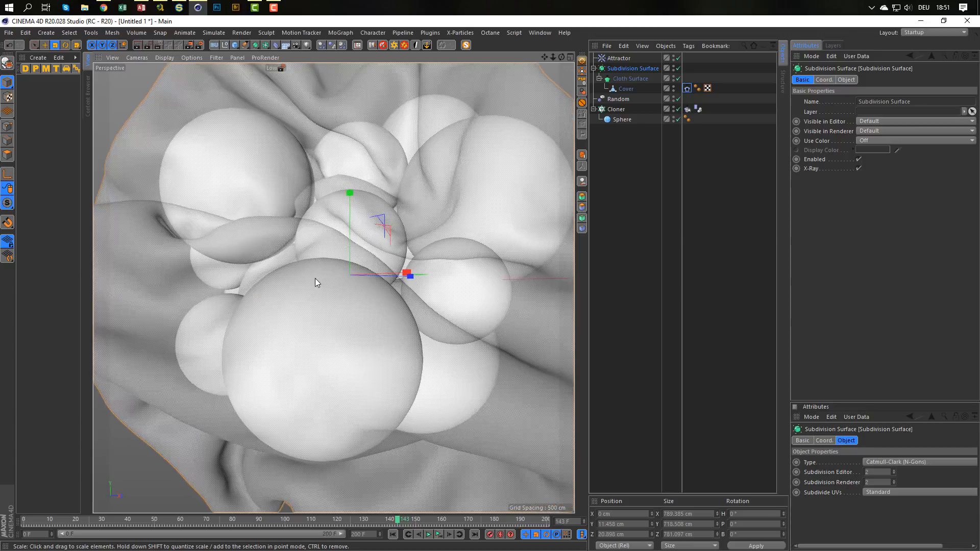
alt+drag(314, 277, 351, 253)
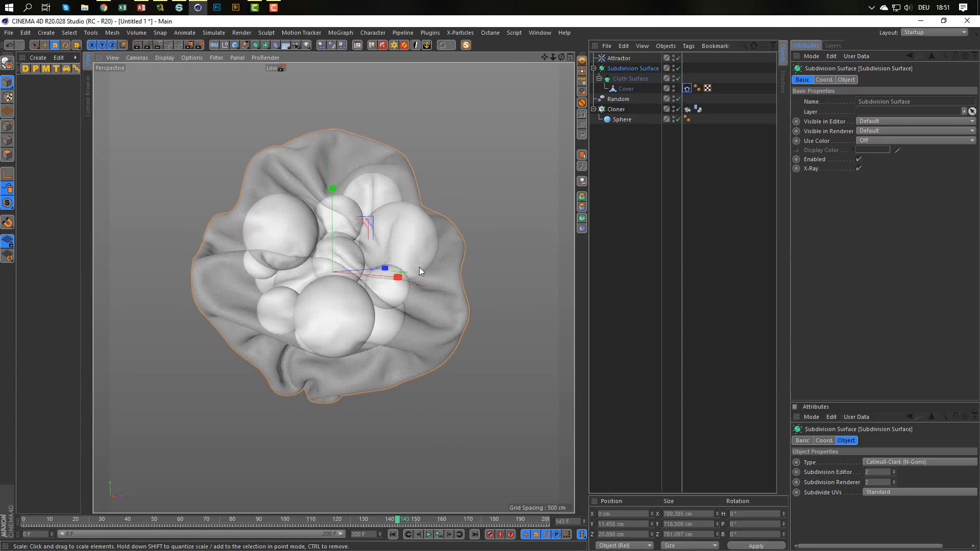
click(438, 534)
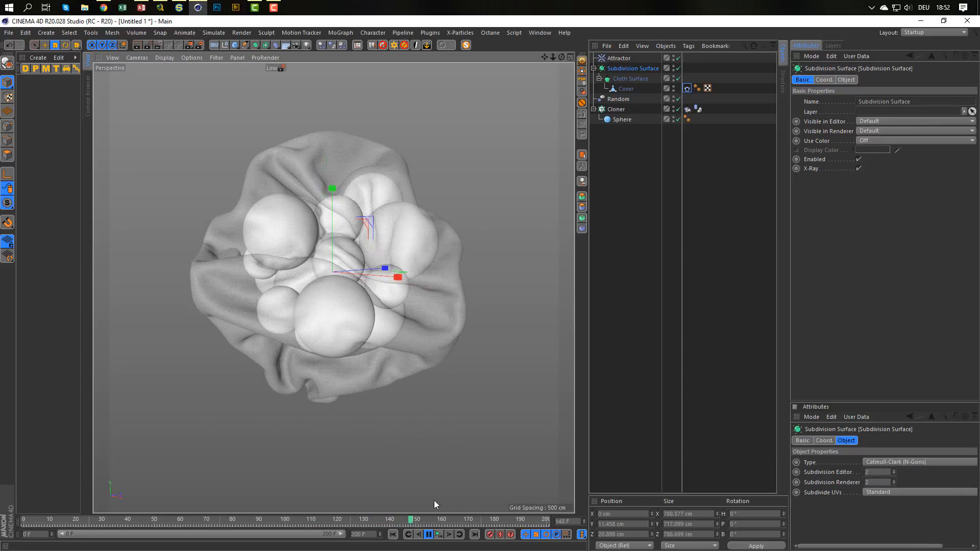
click(440, 535)
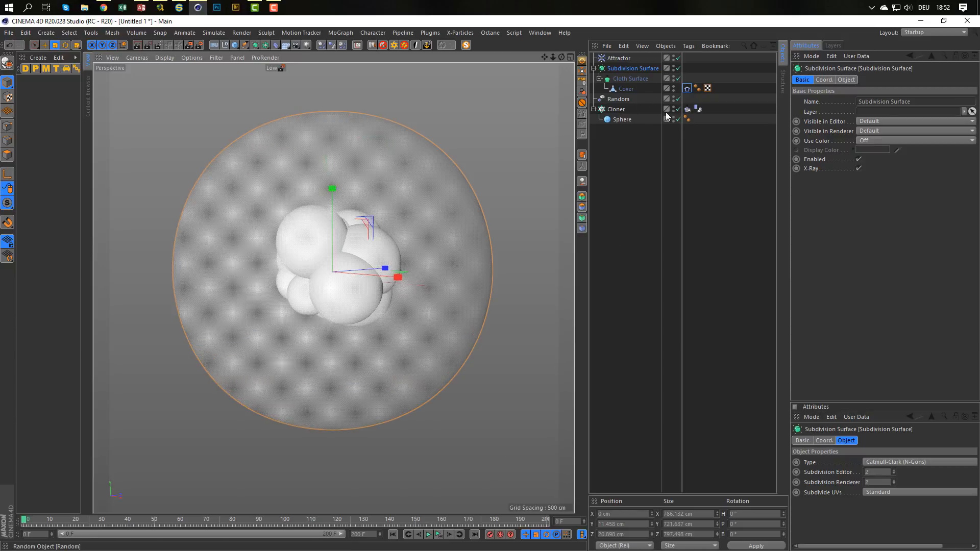
Clear the baked object cache of the Cloner's Dynamics Body tag.
click(687, 89)
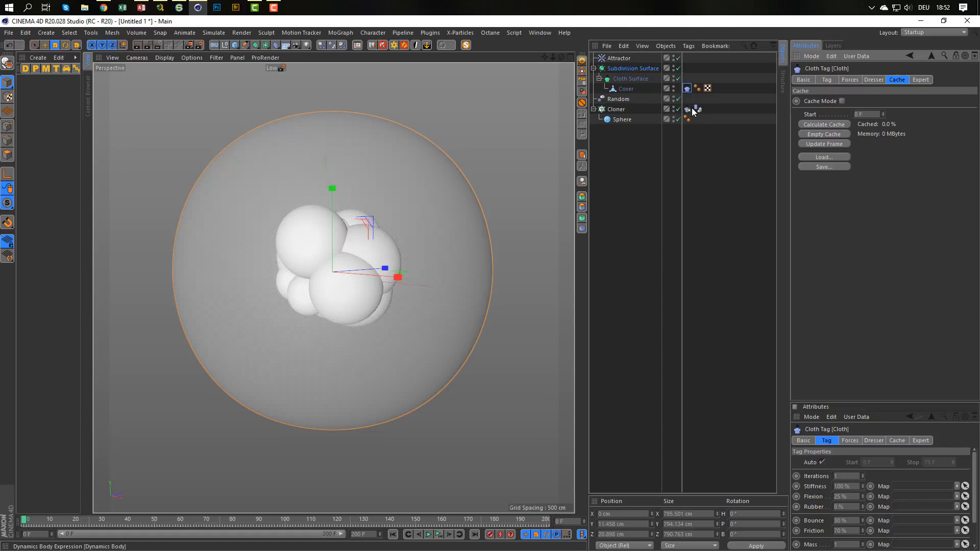
click(698, 109)
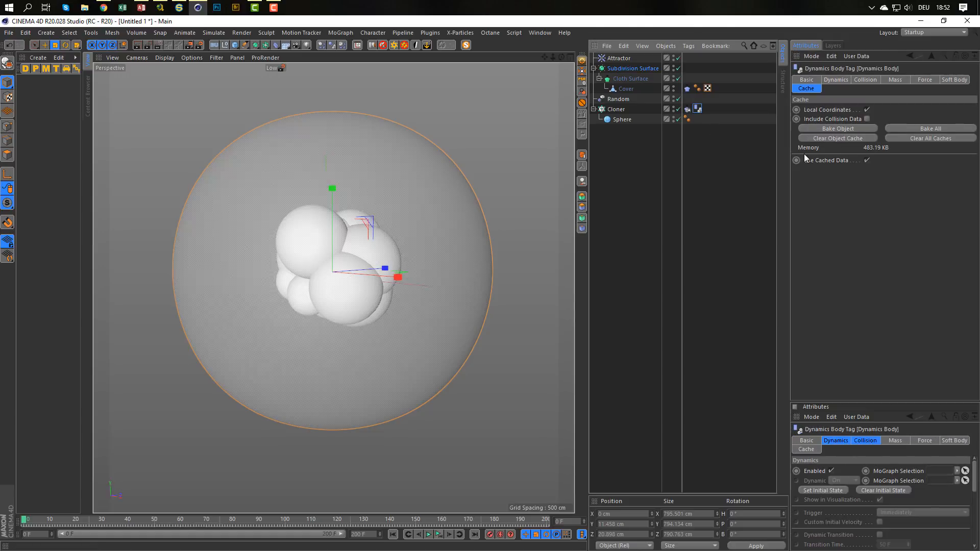
click(856, 136)
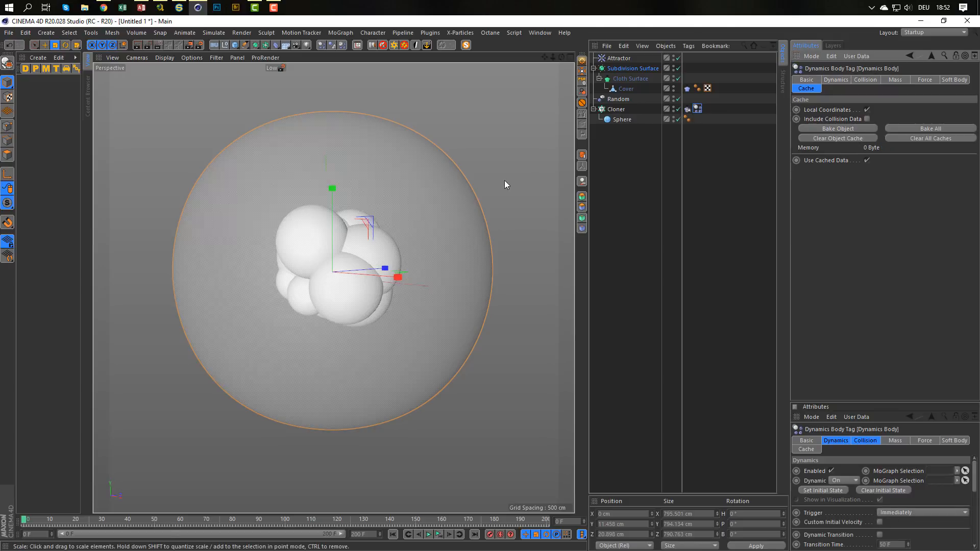
Disable the Cover's Cloth tag and turn off the Subdivision Surface and Cloth Surface.
click(687, 89)
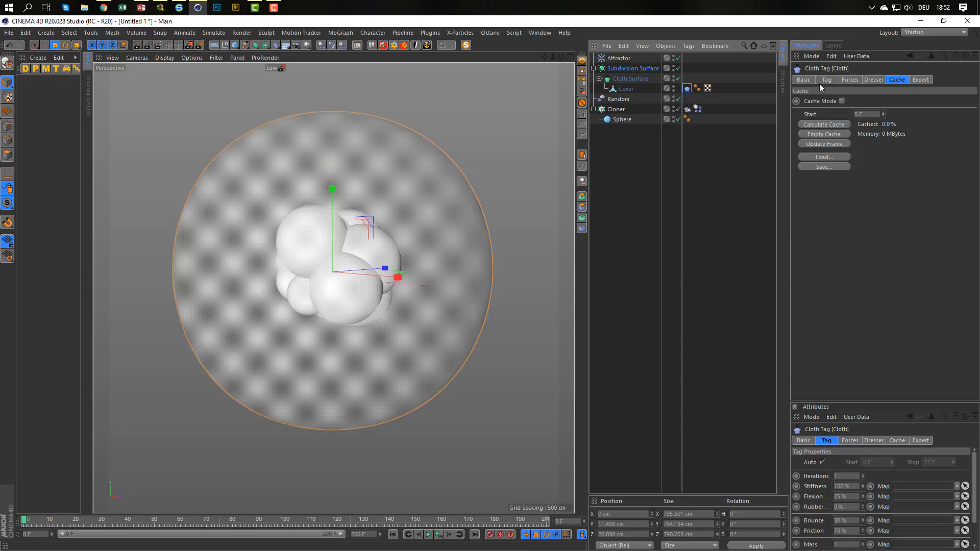
click(803, 80)
click(837, 132)
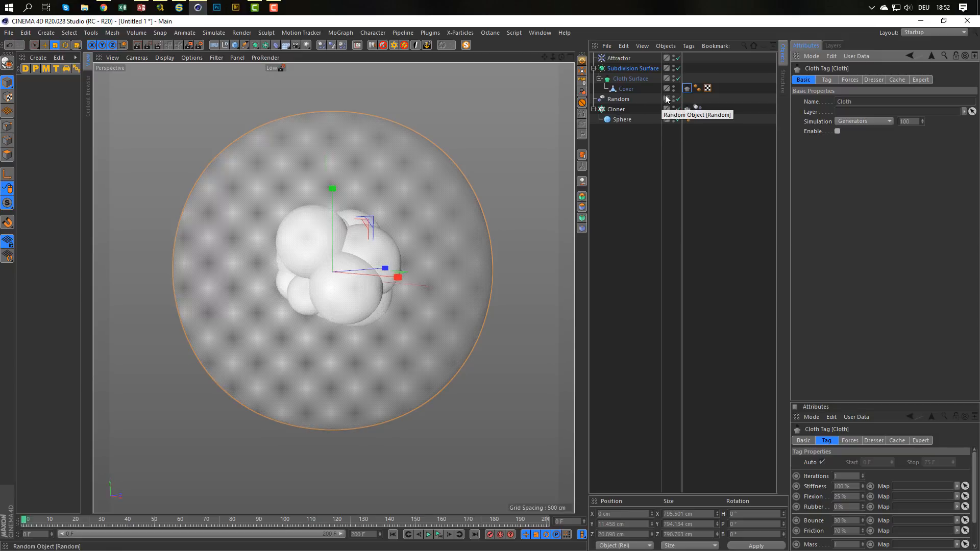
click(676, 69)
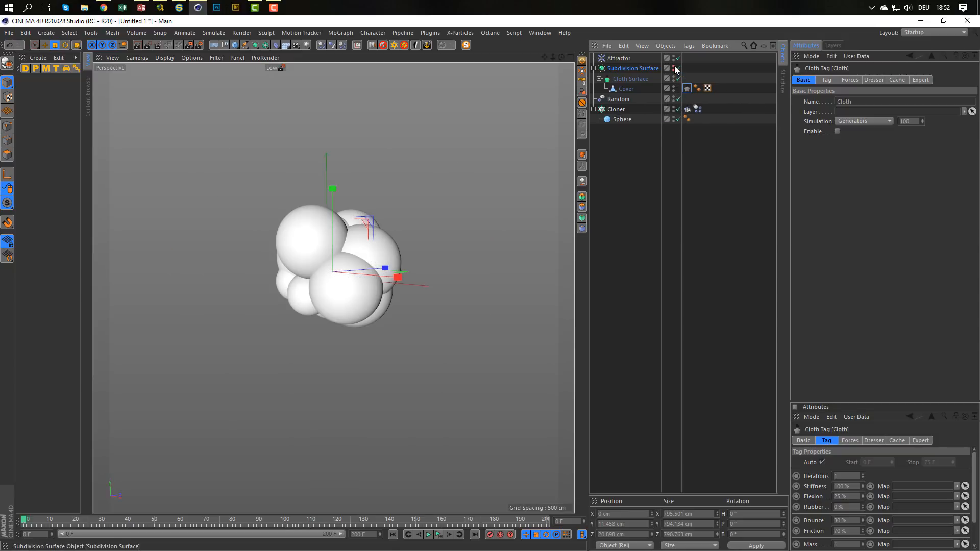
Select the Cloner and play the sphere dynamics on their own up to frame 101.
click(616, 108)
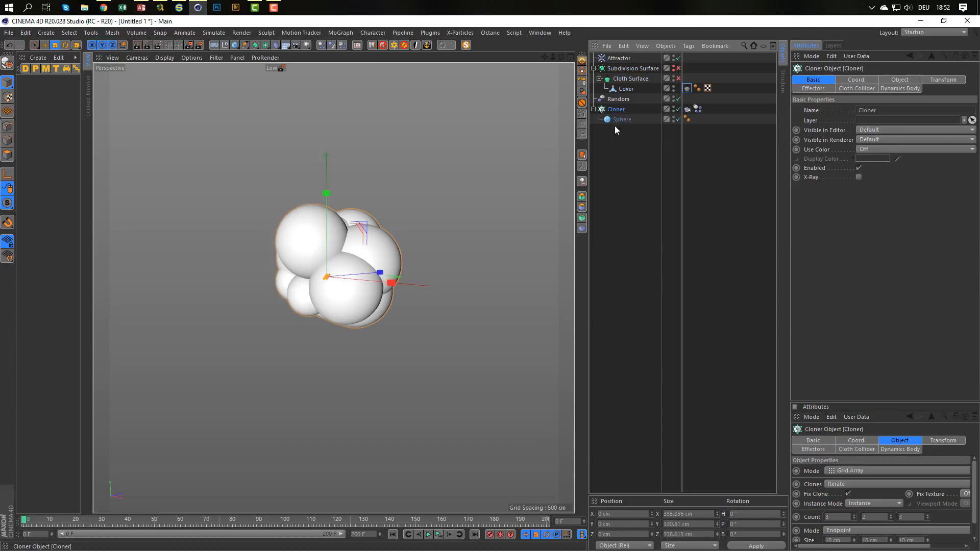
click(439, 535)
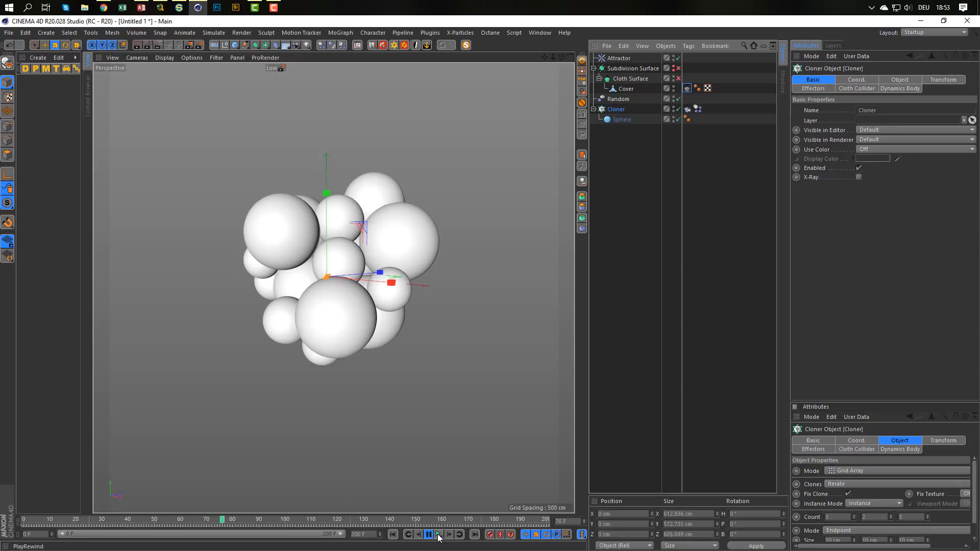
click(429, 534)
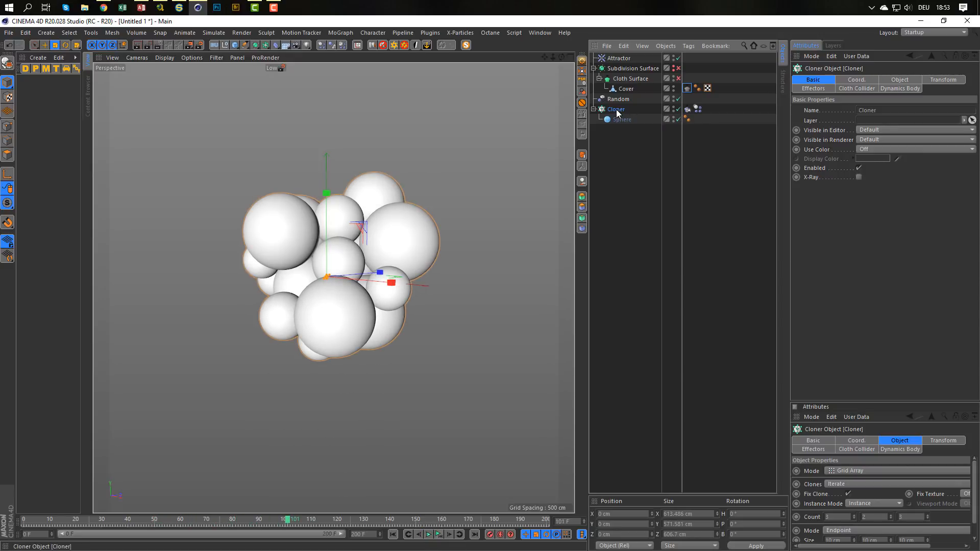
Make the Cloner editable as separate spheres, expand the group, and test-play the dynamics to frame 100.
key(c)
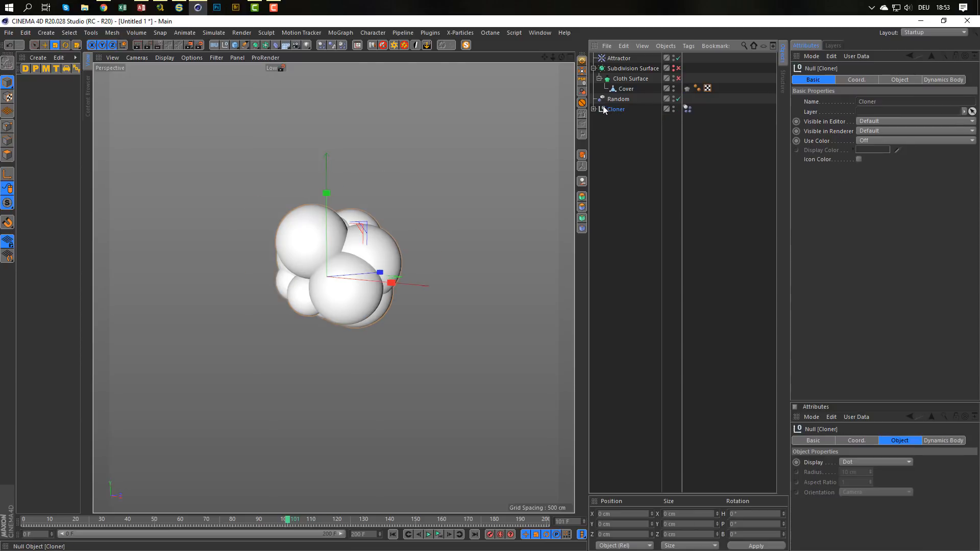
click(594, 110)
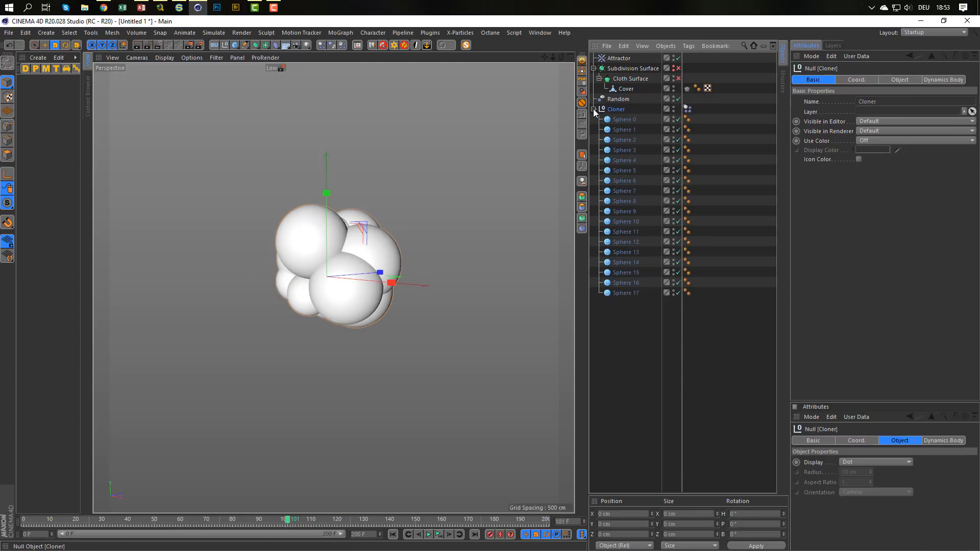
click(439, 534)
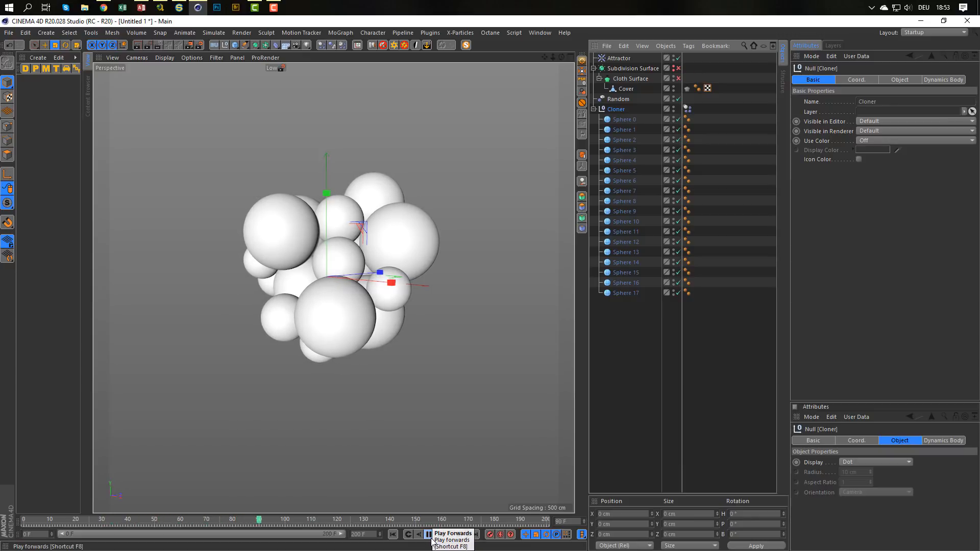
click(429, 536)
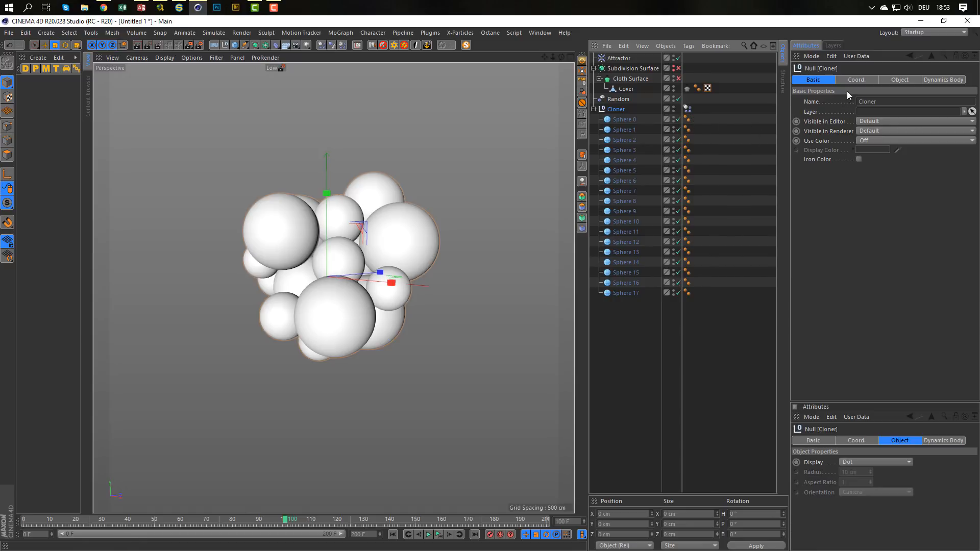
Review the dynamics and collision settings of the sphere group's Dynamics Body tag and replay the simulation.
click(687, 108)
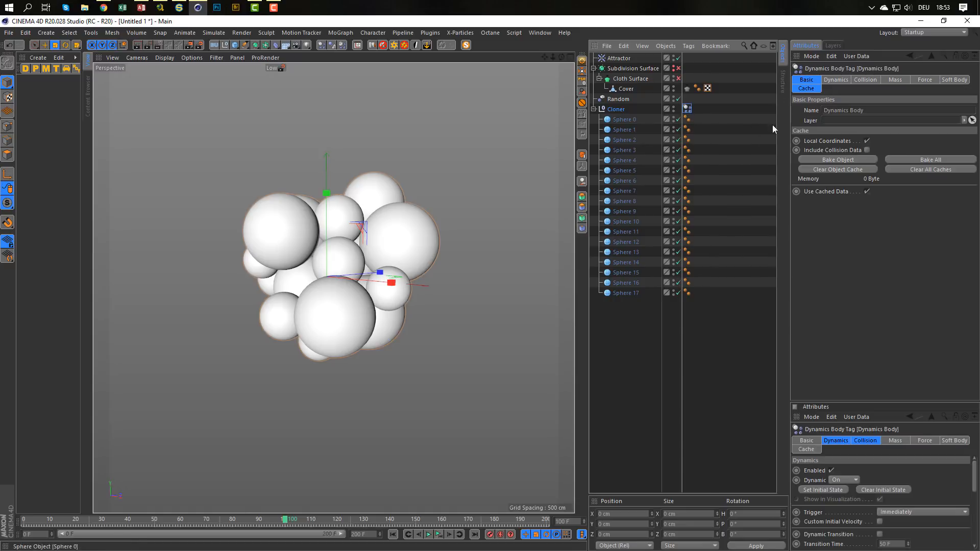
click(840, 81)
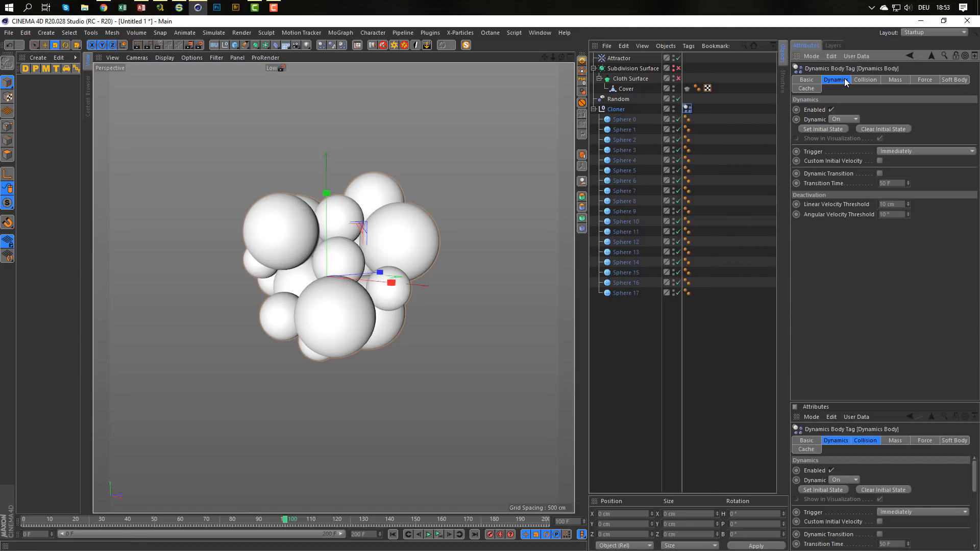
click(855, 80)
click(841, 78)
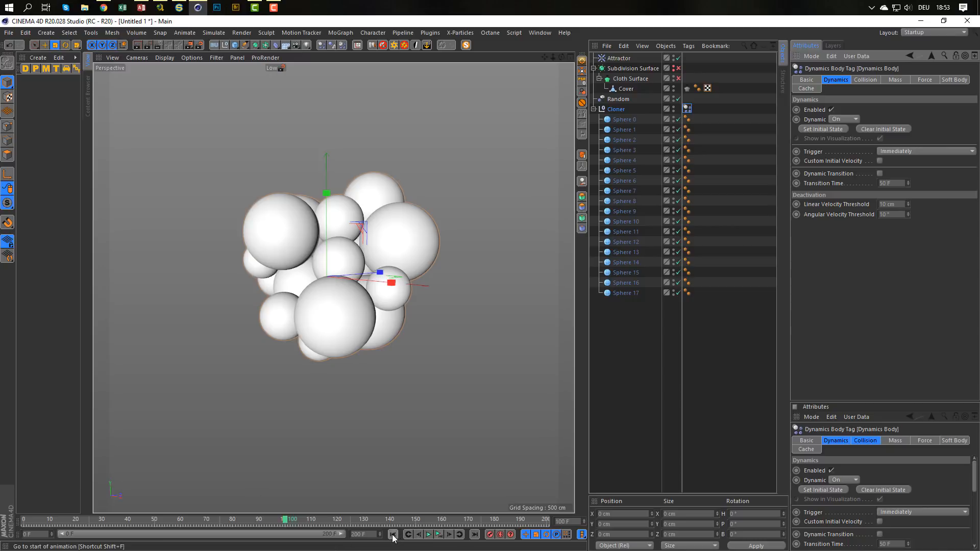
click(440, 536)
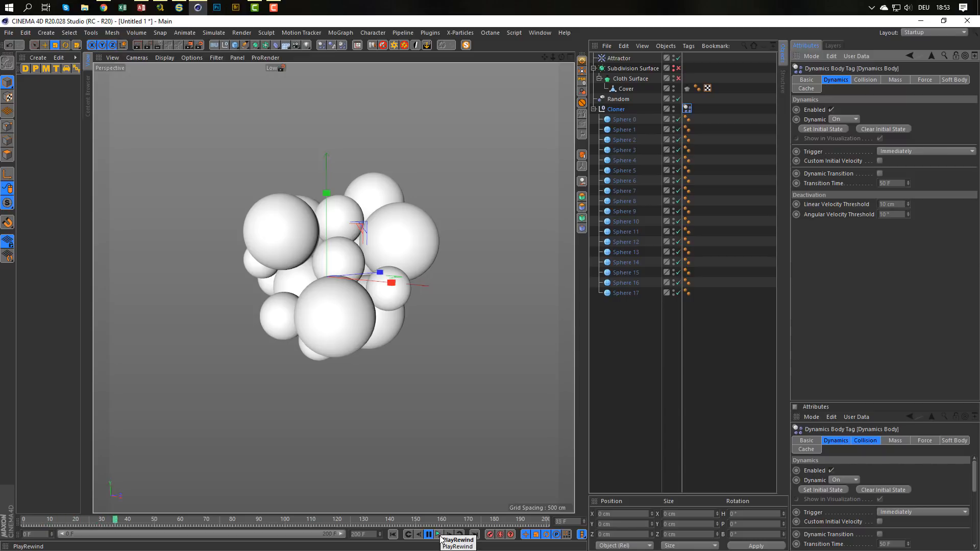
click(440, 535)
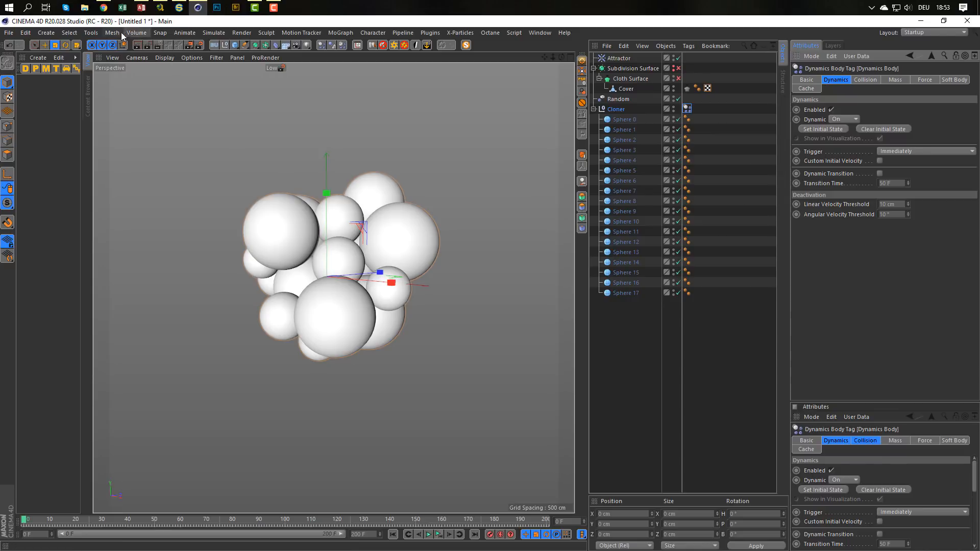
Add a Turbulence particle force with a strength of 50 cm and start playing the simulation.
click(214, 33)
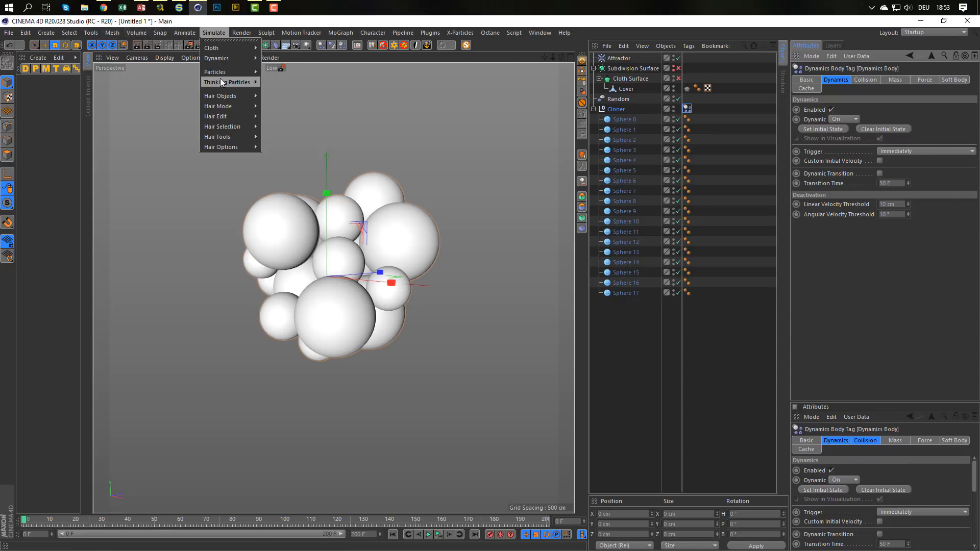
mouse_move(234, 71)
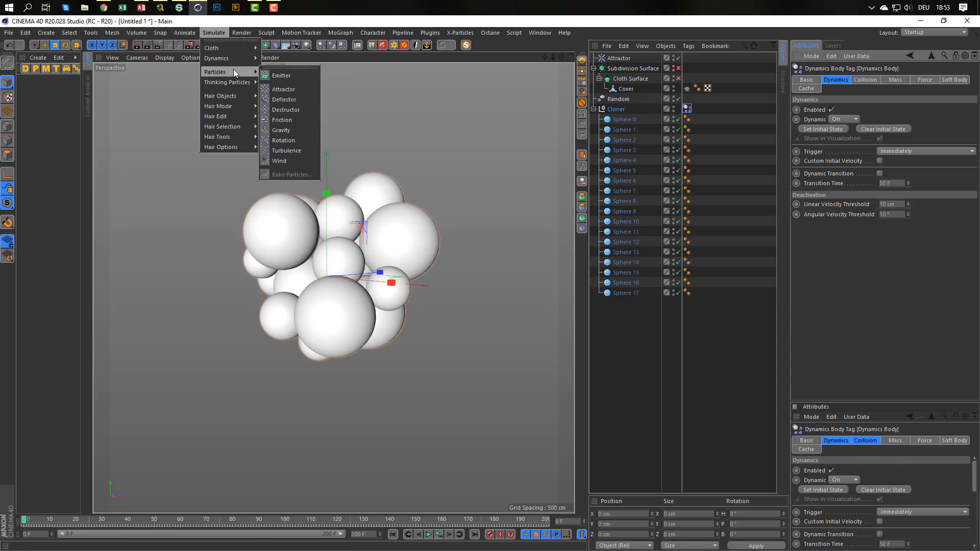
click(289, 149)
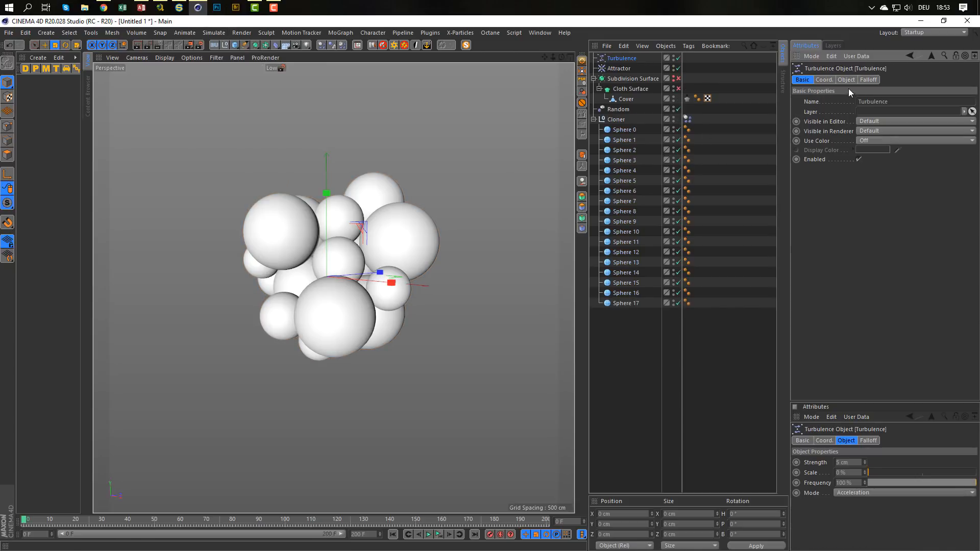
click(846, 80)
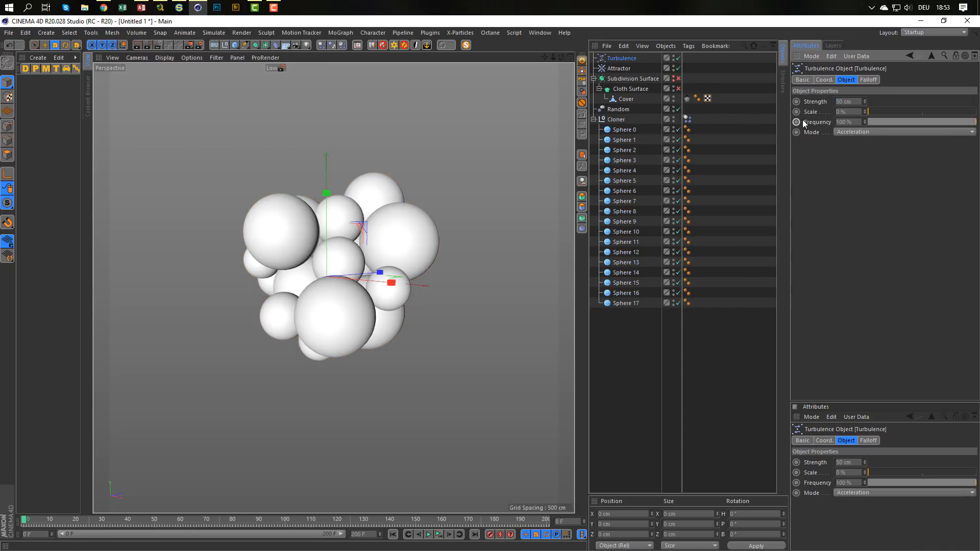
click(439, 534)
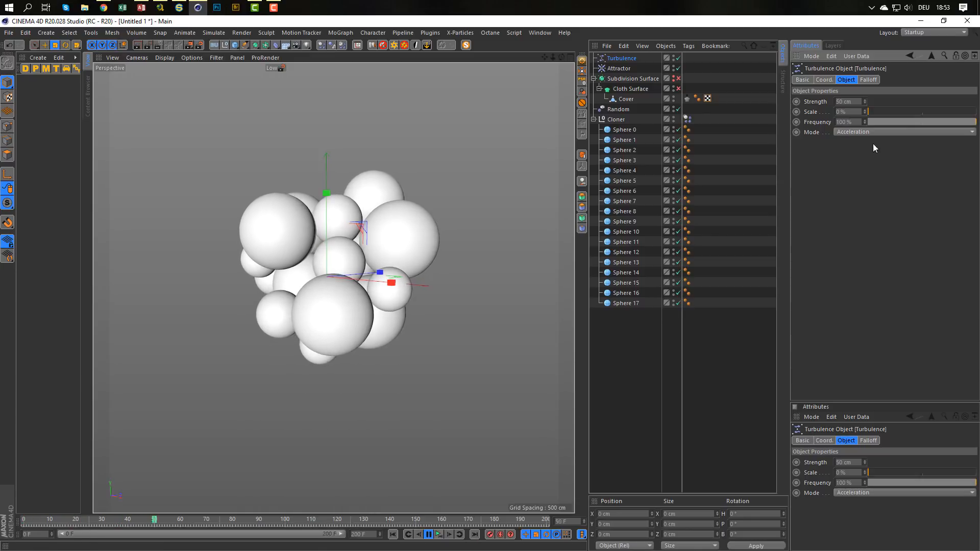
Set the turbulence scale to about 362 % and frequency to 22.2 % during playback, then stop and return to frame 0.
drag(878, 111, 911, 113)
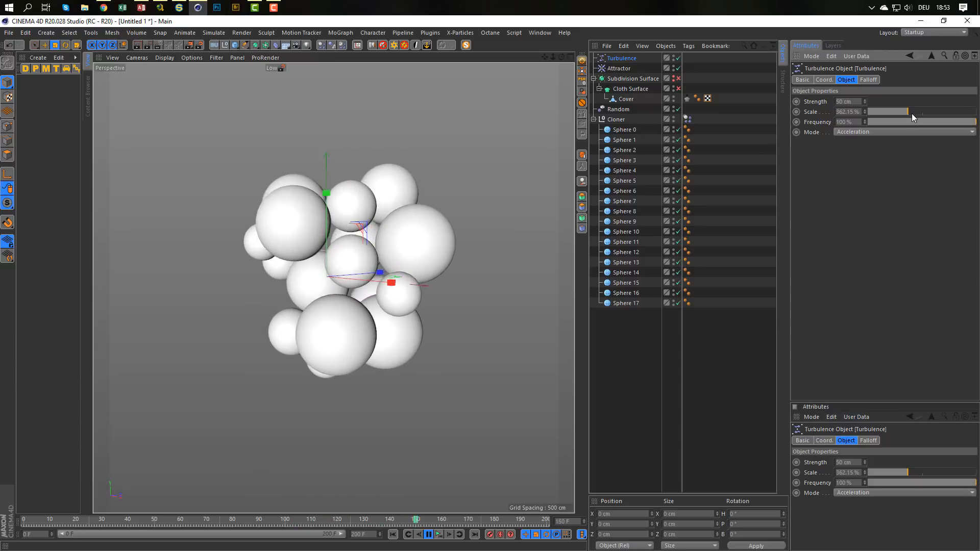
click(876, 123)
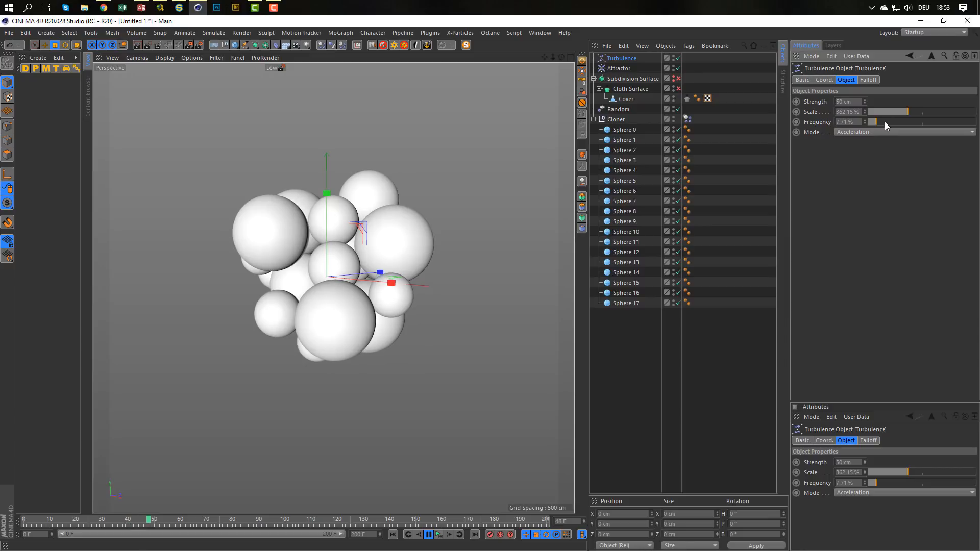
drag(887, 121, 892, 121)
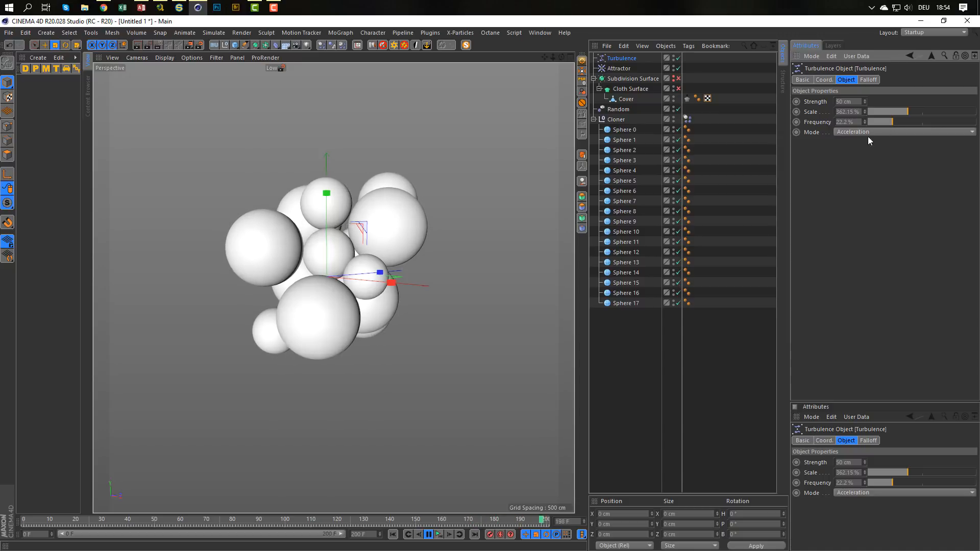
click(432, 533)
key(shift+f)
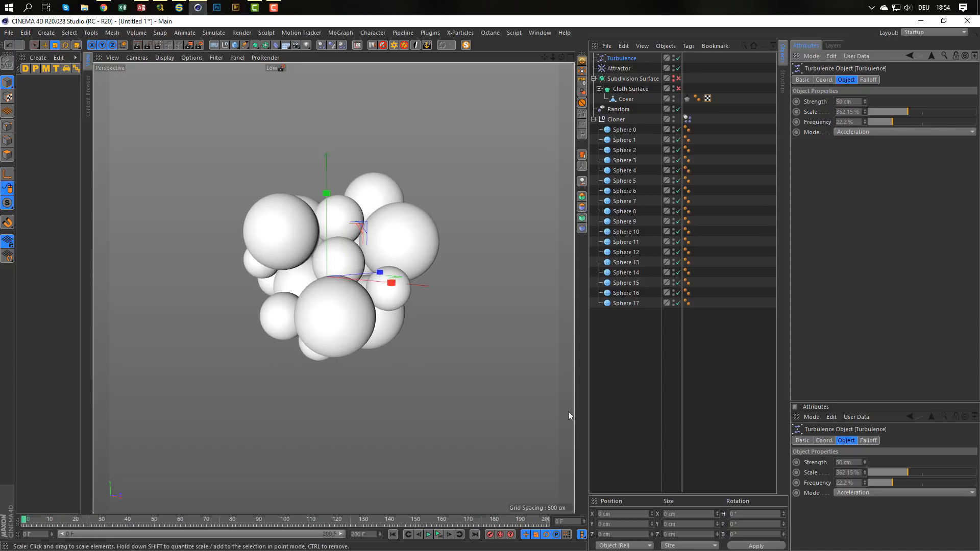
Select Sphere 0 through Sphere 17 and add a Cloth Collider tag to all of them.
click(631, 132)
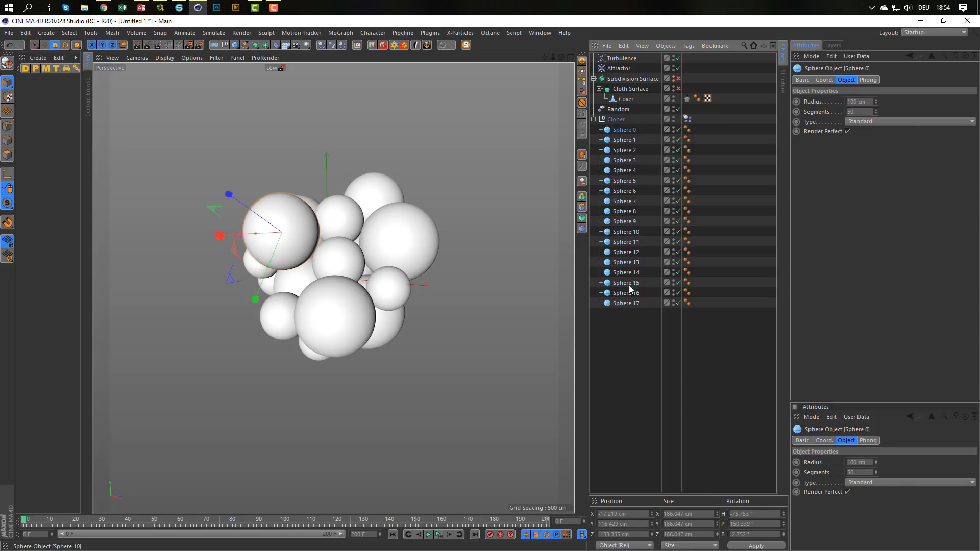
shift+click(628, 303)
right_click(628, 301)
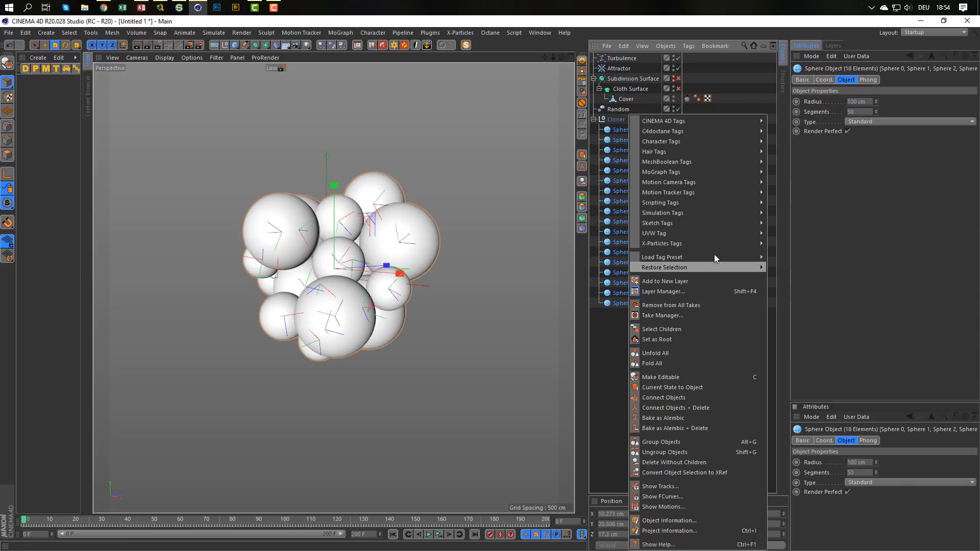
mouse_move(724, 214)
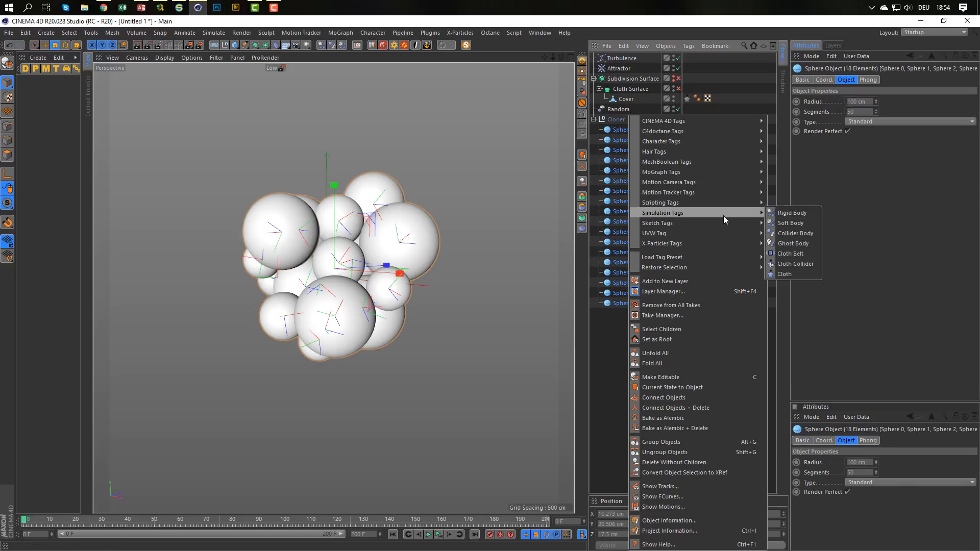
click(795, 264)
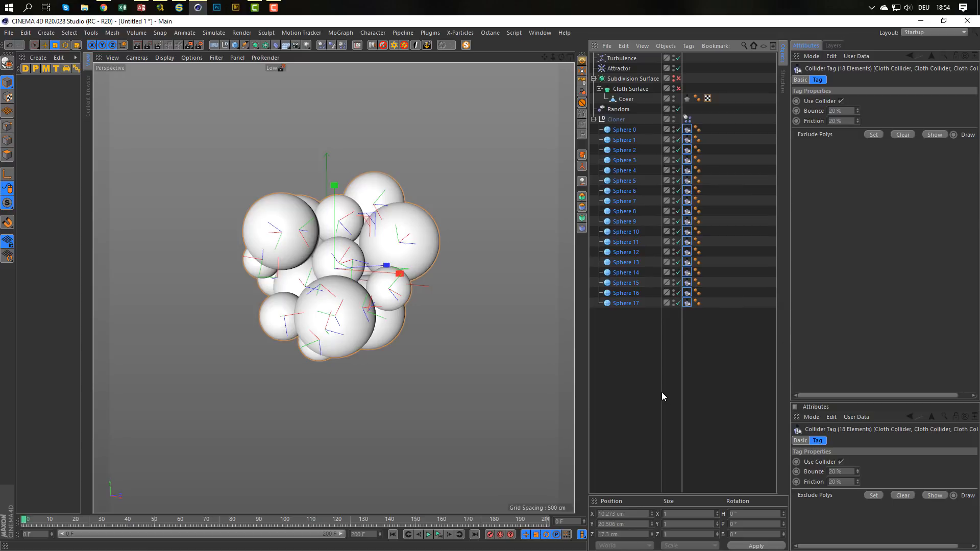
Turn the Subdivision Surface and Cloth Surface back on and delete the Cover's Cloth tag.
click(679, 78)
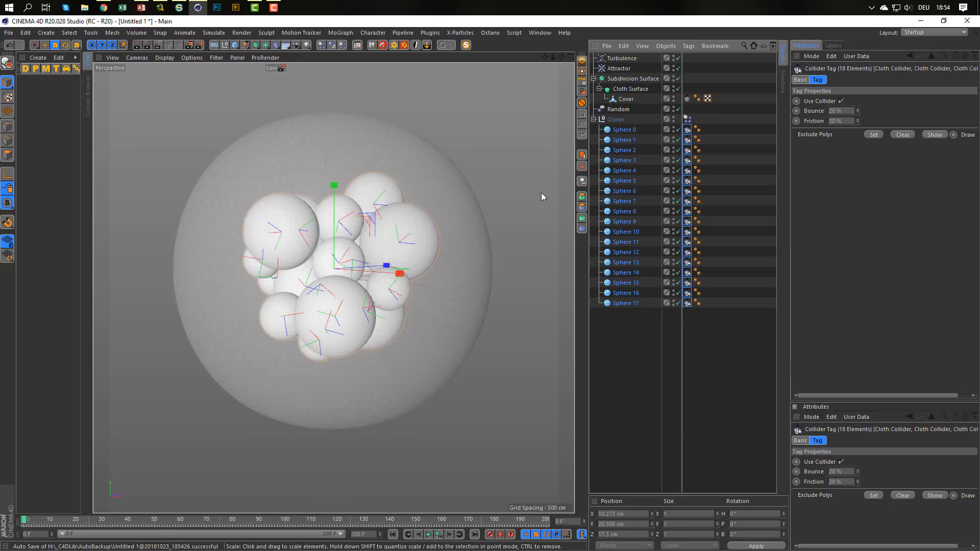
click(625, 99)
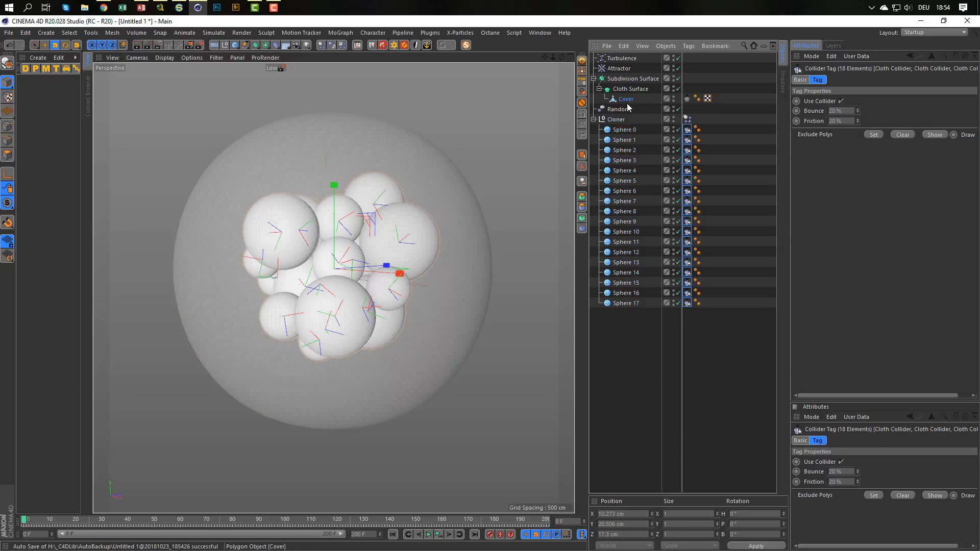
click(687, 98)
key(Delete)
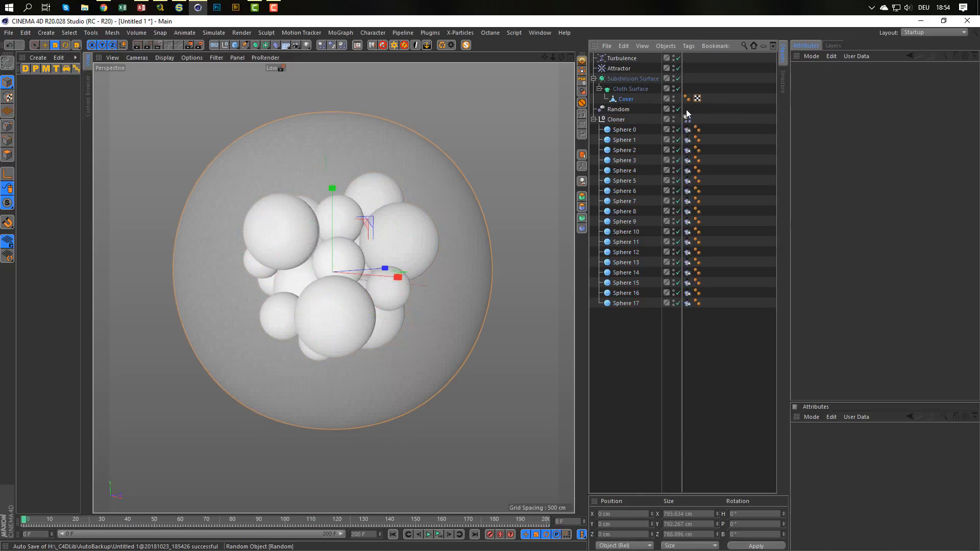
Scale the Cover down uniformly to about 628 cm wide and switch to the four-view layout.
click(613, 100)
key(t)
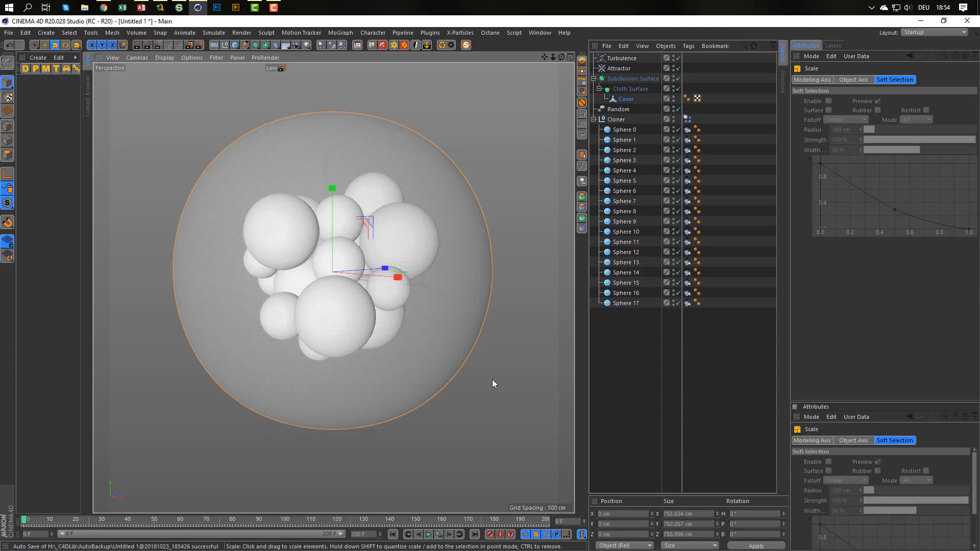
drag(492, 379, 417, 411)
drag(410, 409, 419, 409)
middle_click(419, 410)
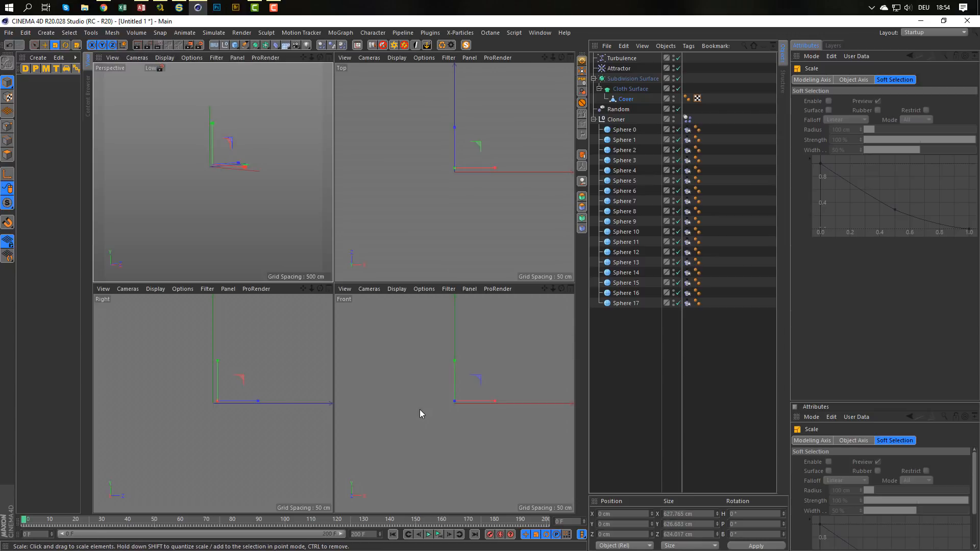
Return to the single perspective view and bake the Cloner's Dynamics Body simulation into its object cache.
middle_click(271, 230)
alt+drag(386, 269, 381, 231)
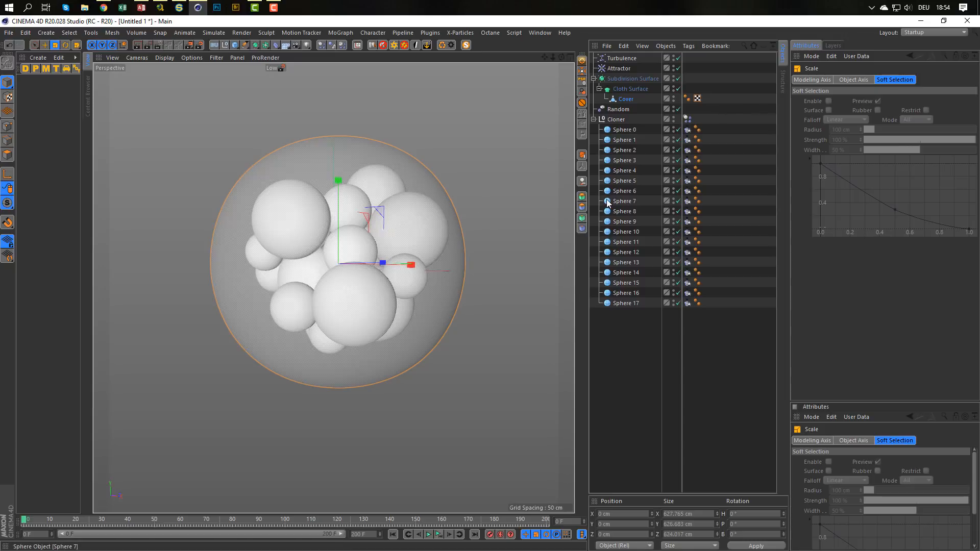
click(688, 120)
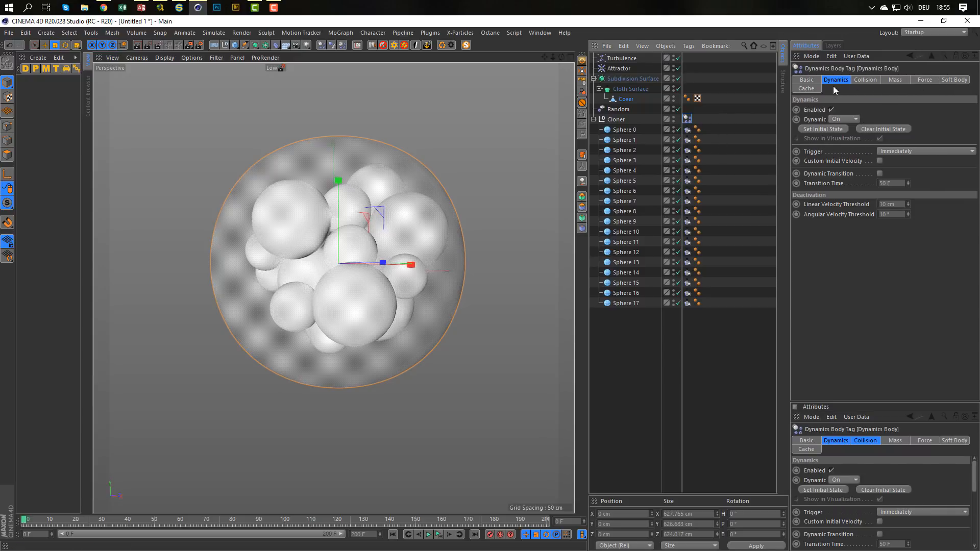
click(812, 89)
click(837, 128)
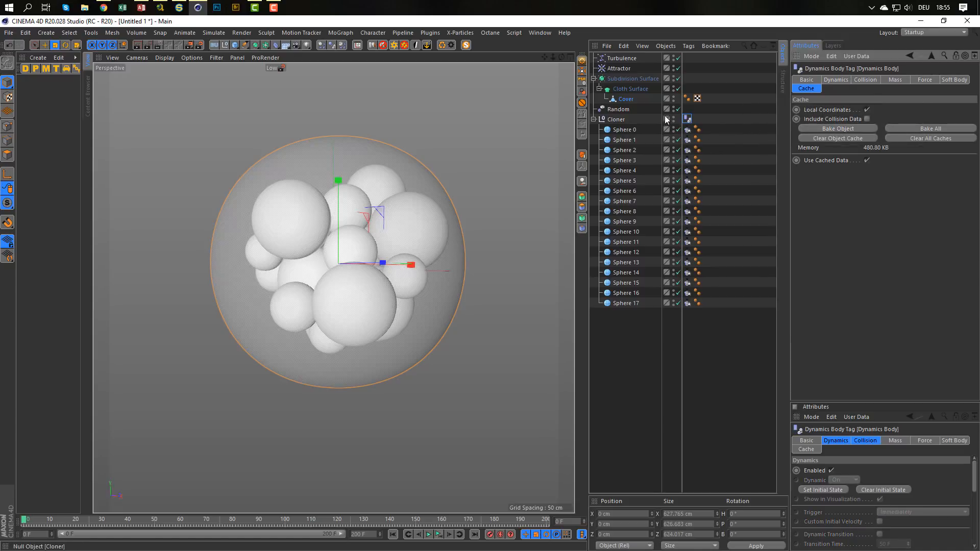
Add a new Cloth tag to the Cover and set its gravity to 0.
right_click(631, 102)
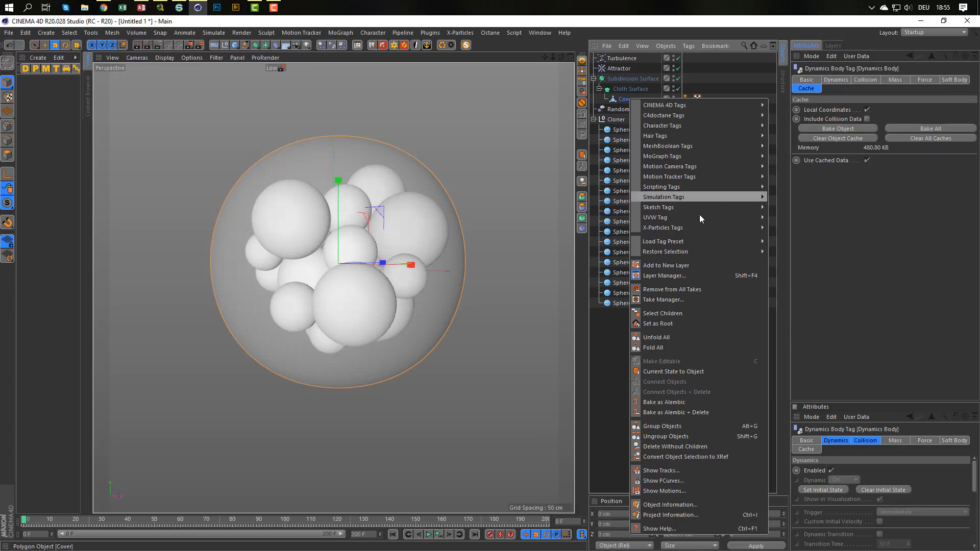
mouse_move(720, 198)
click(792, 256)
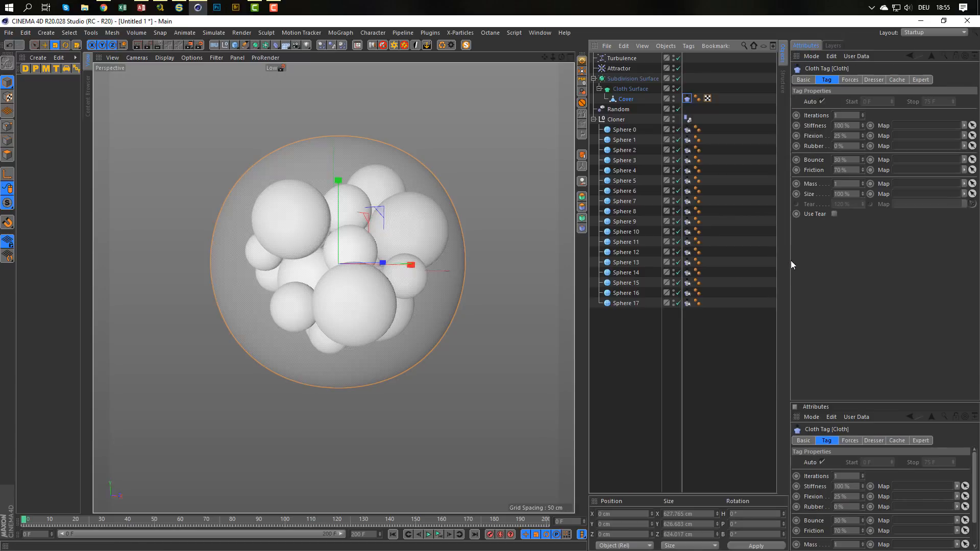
click(850, 80)
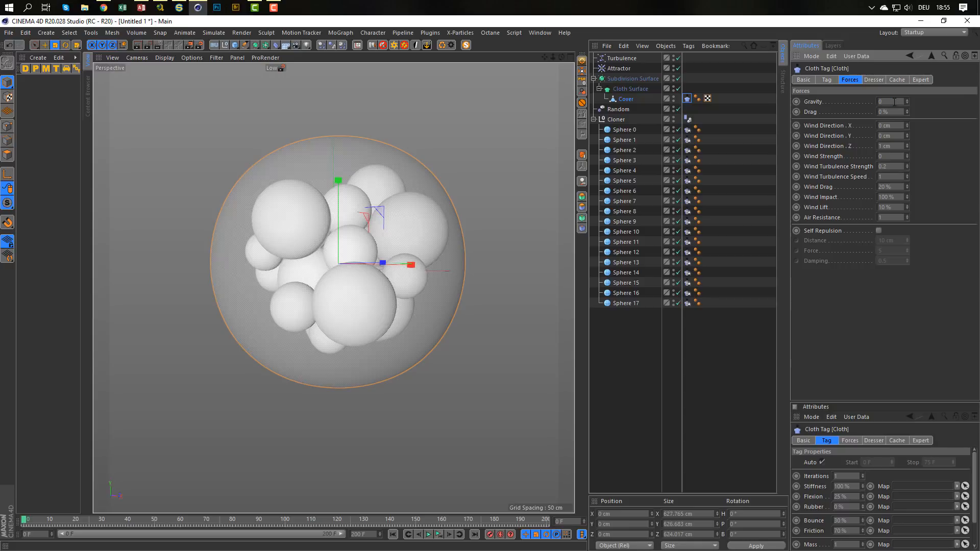
Calculate the Cover's cloth cache from frame 0 and play the cached simulation to about frame 63.
click(828, 81)
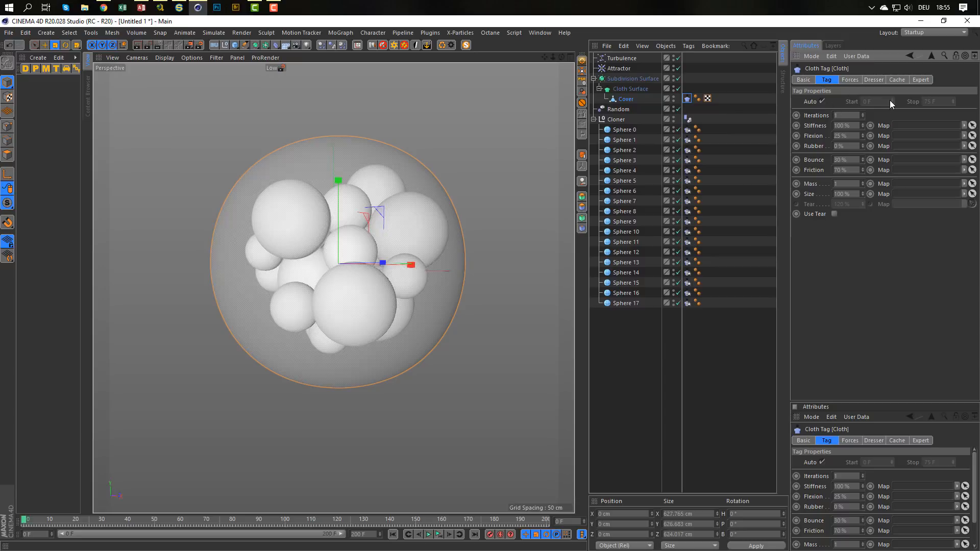
click(897, 80)
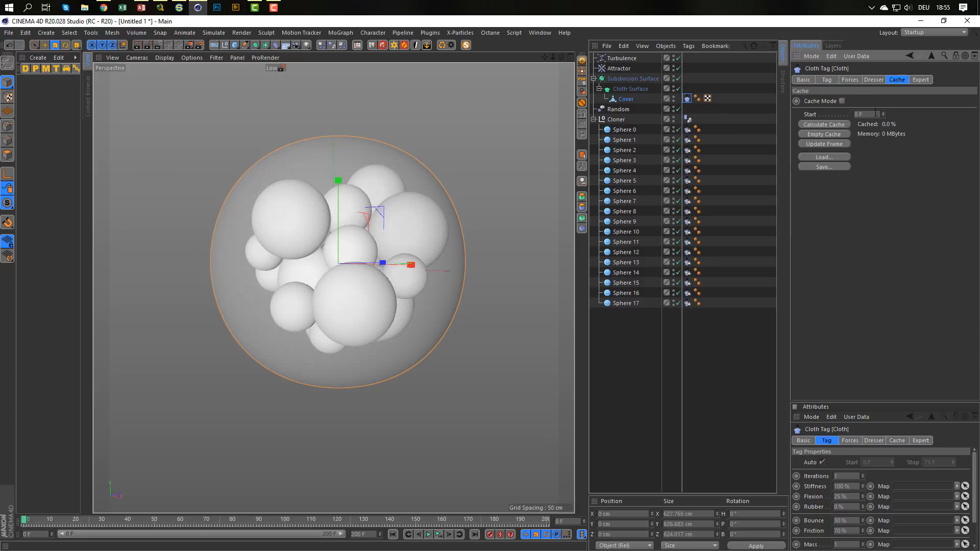
click(824, 124)
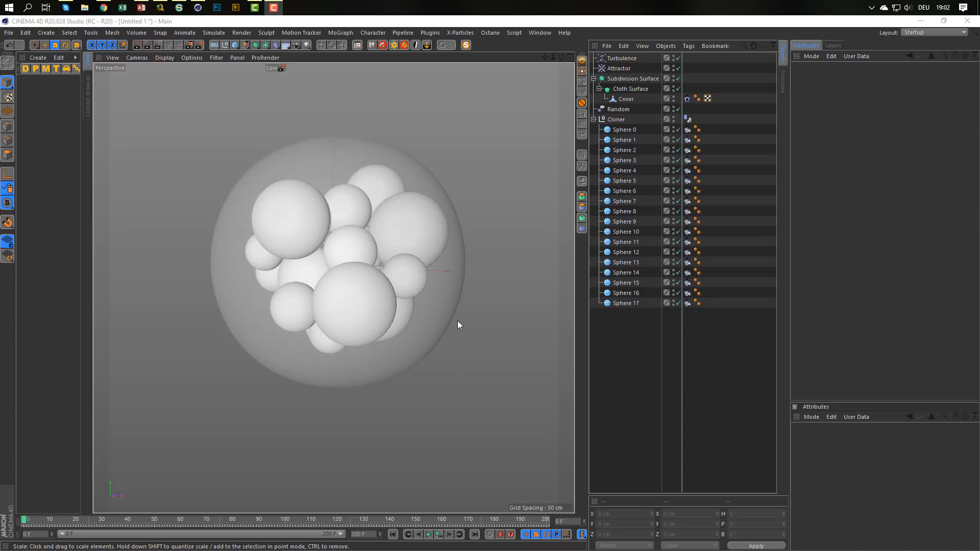
click(428, 534)
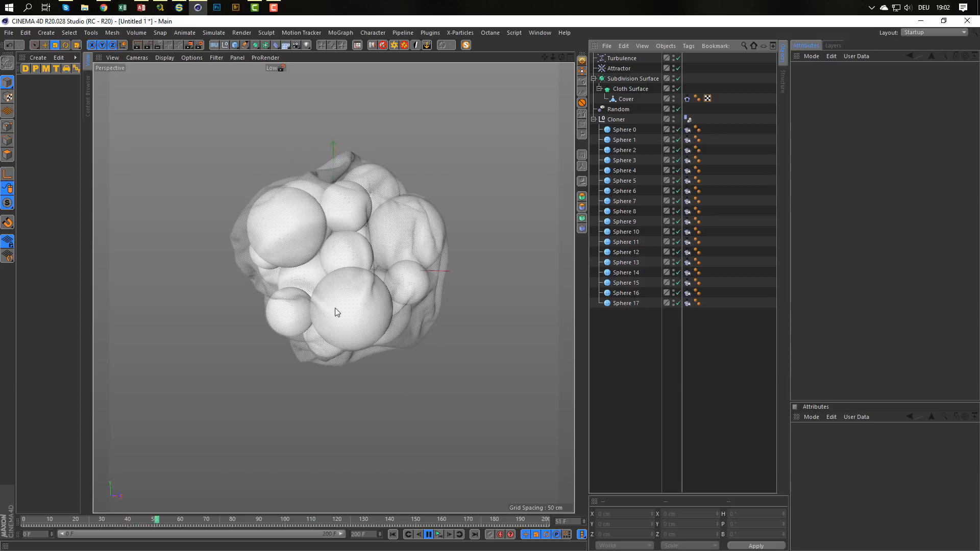
click(427, 535)
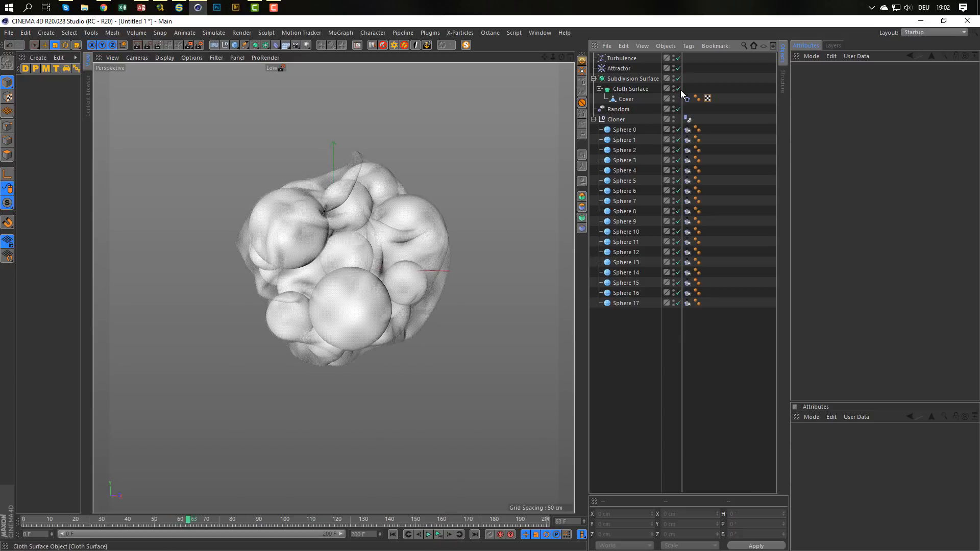
Turn off X-Ray display for the Subdivision Surface and inspect the folds of the wrapped cover from several angles.
click(633, 79)
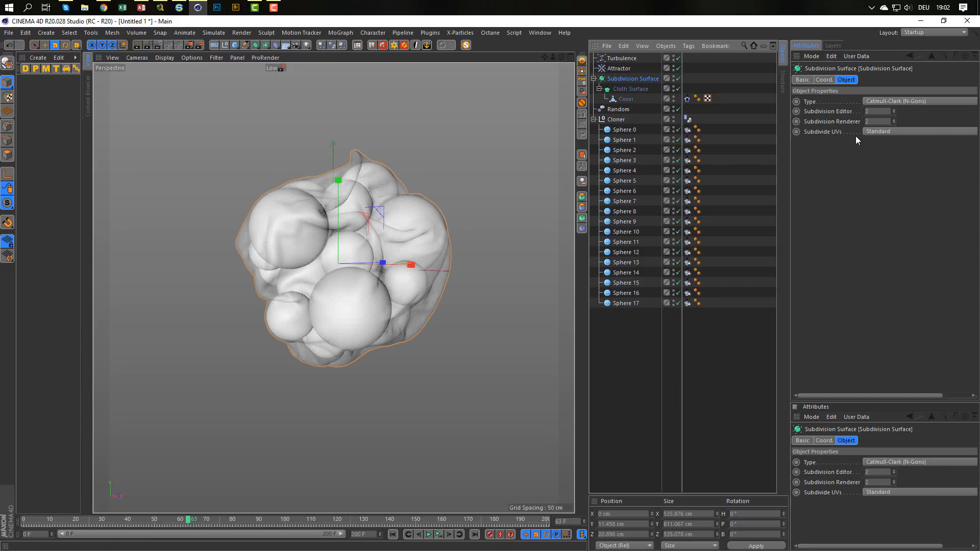
click(810, 80)
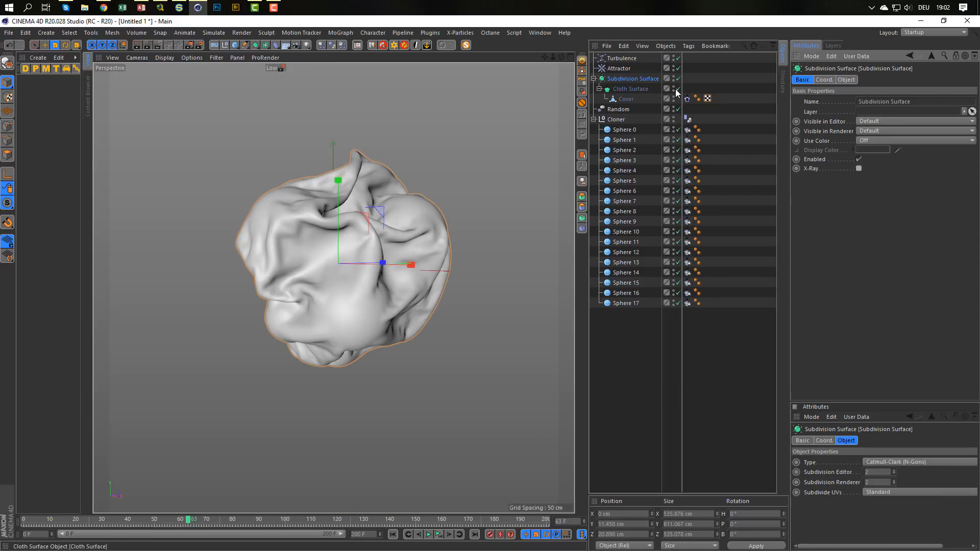
scroll(344, 218, up, 6)
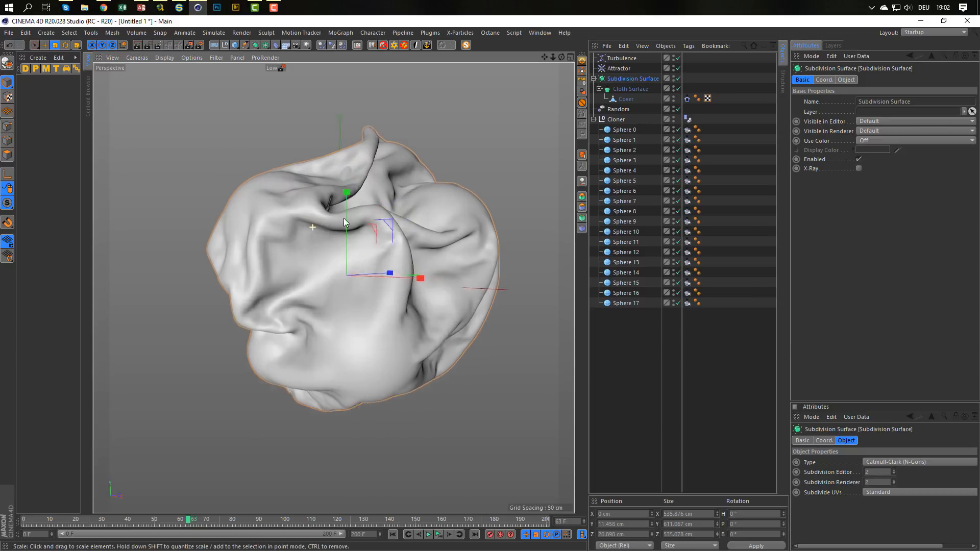
alt+drag(293, 196, 273, 145)
scroll(305, 138, up, 4)
alt+right_drag(270, 159, 265, 192)
alt+drag(269, 201, 424, 255)
alt+right_drag(423, 255, 361, 278)
alt+drag(360, 279, 372, 294)
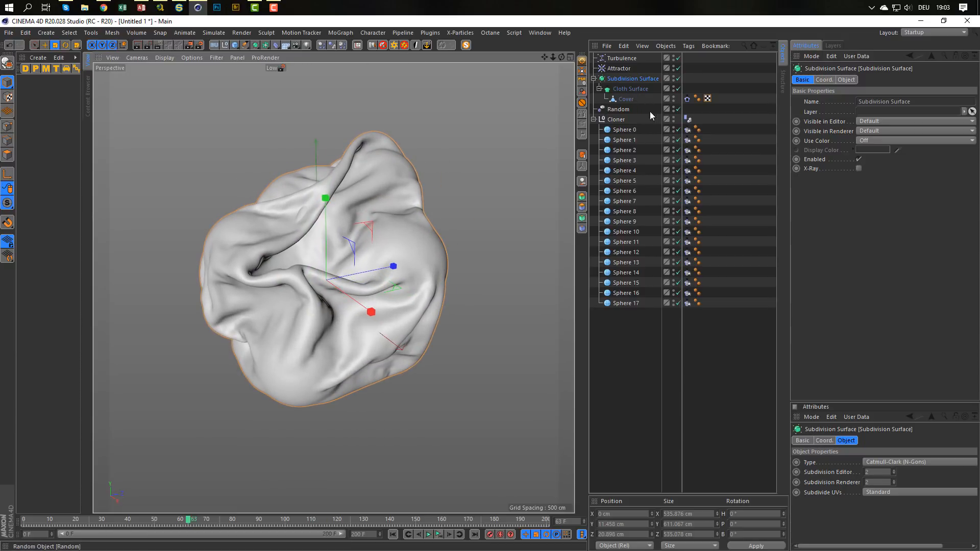
Set the Cover's Cloth tag to a Sub Sampling of 4 and enable Self Collision.
click(687, 98)
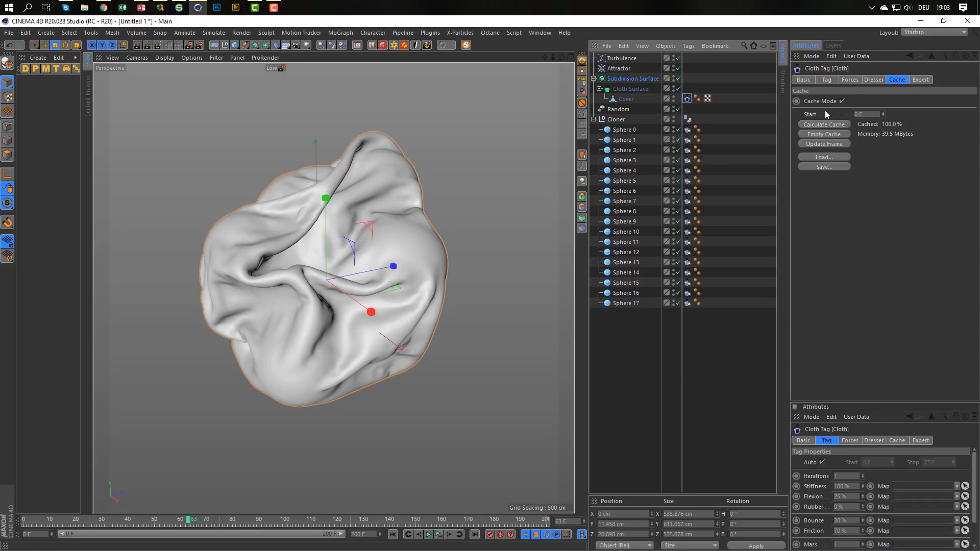
click(920, 80)
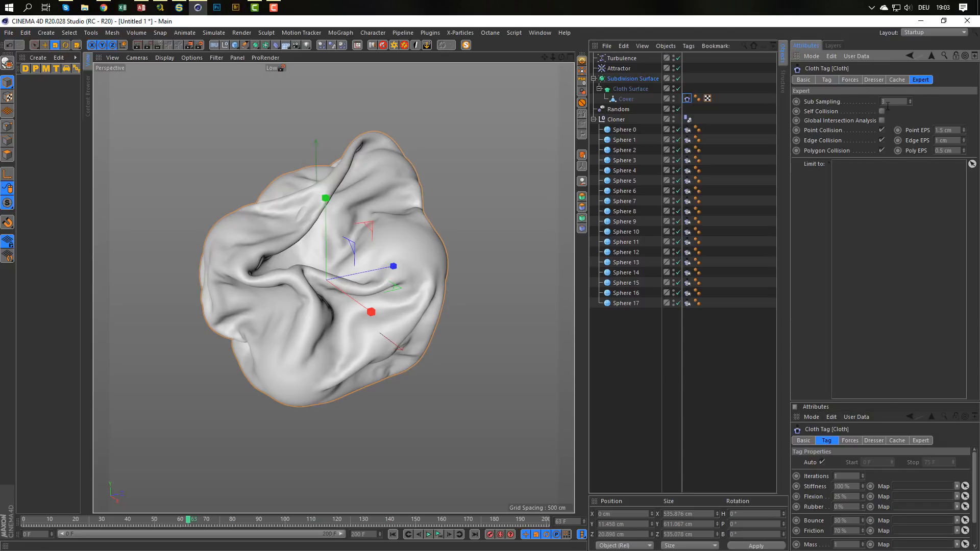
click(898, 103)
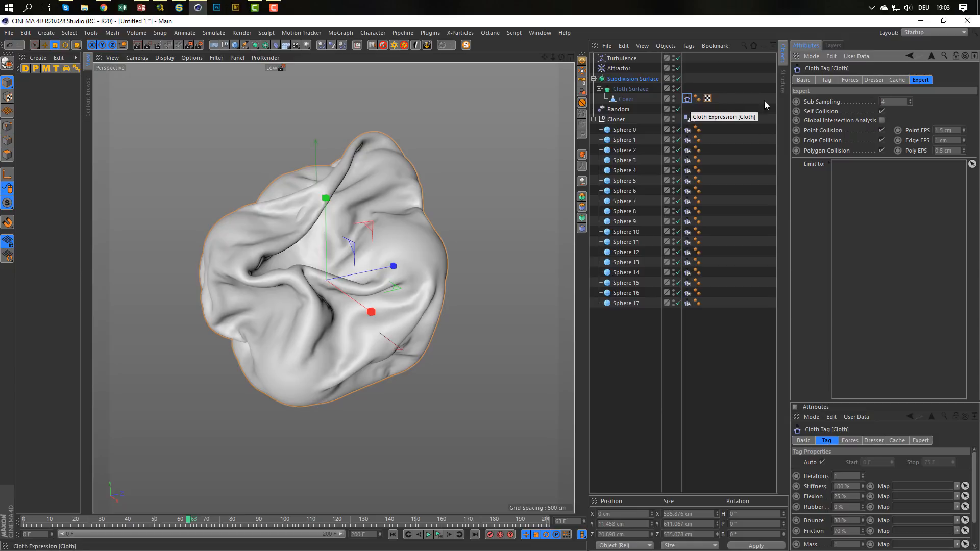
Empty the Cover's cloth cache and recalculate it with the new collision settings.
click(897, 79)
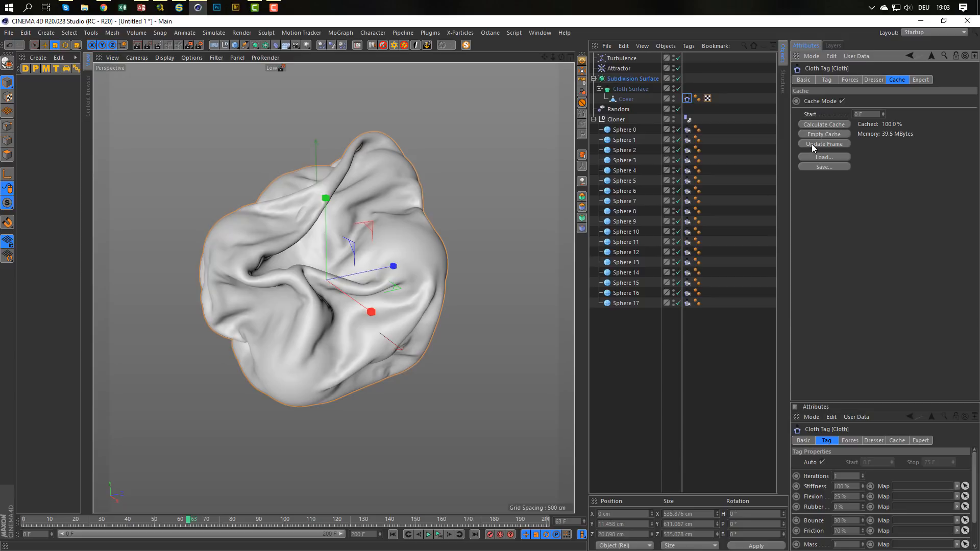
click(823, 134)
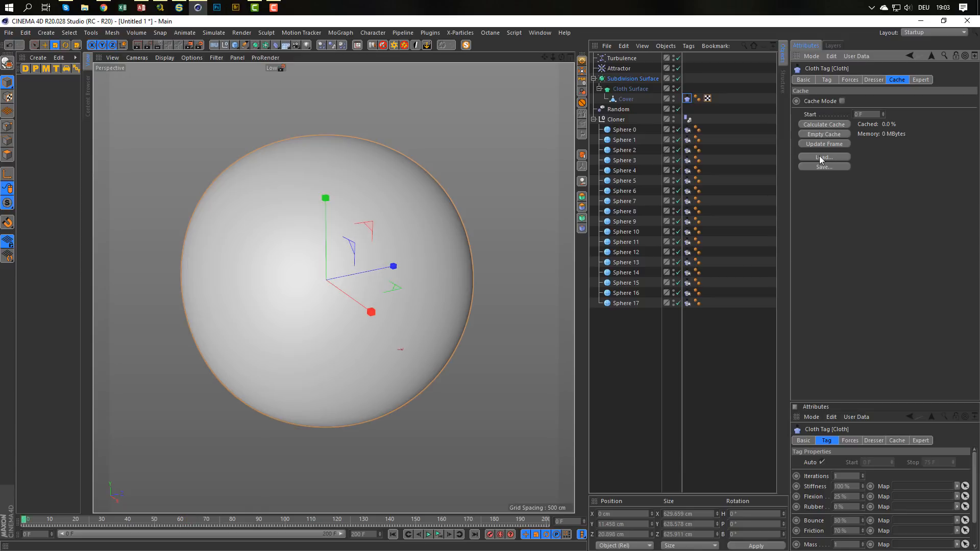
click(813, 123)
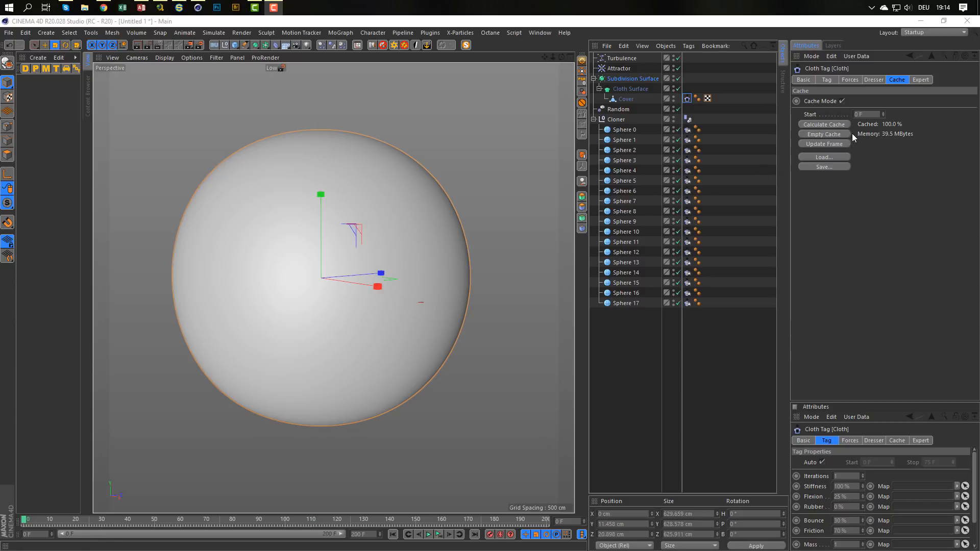
Review the Cloth tag's collision settings and play the recalculated simulation from frame 0.
click(917, 79)
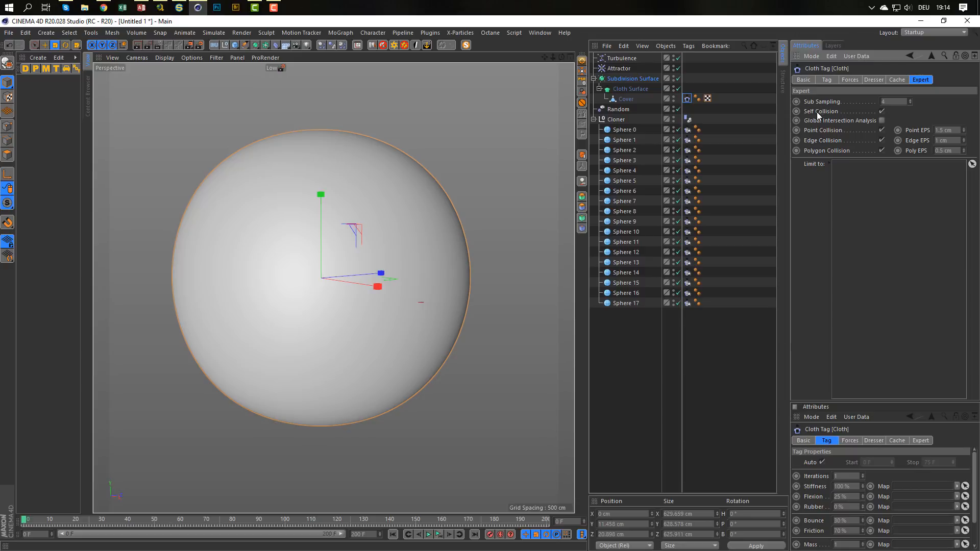
click(897, 81)
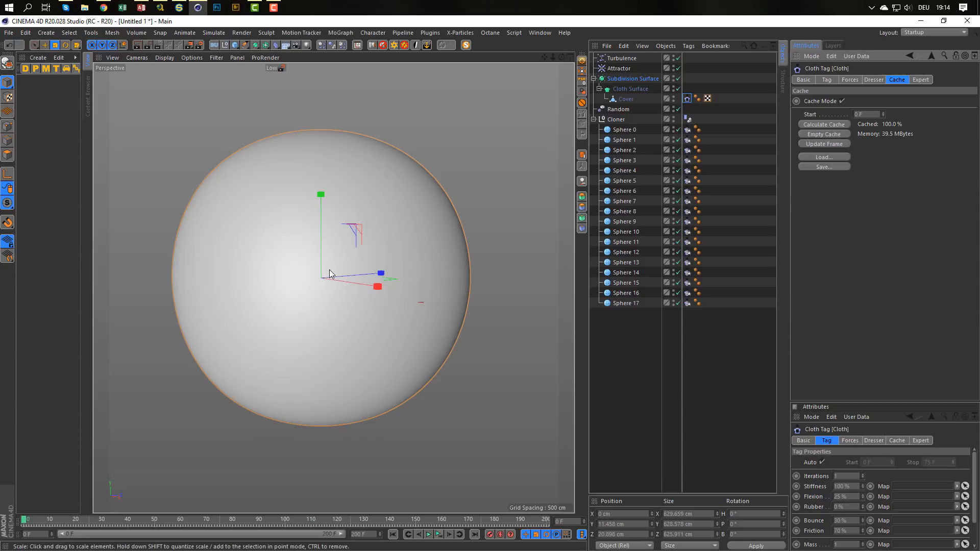
alt+drag(329, 269, 308, 267)
alt+middle_drag(305, 265, 370, 277)
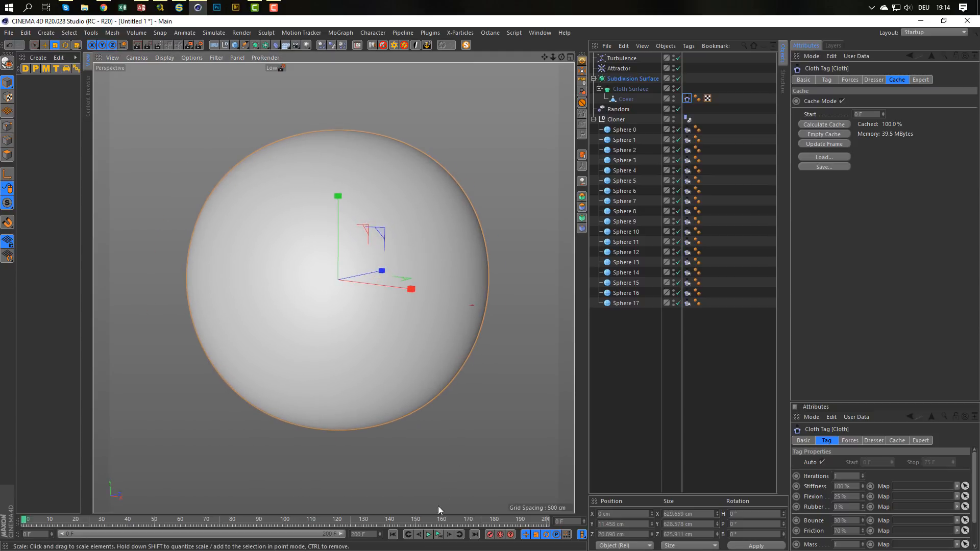
click(429, 534)
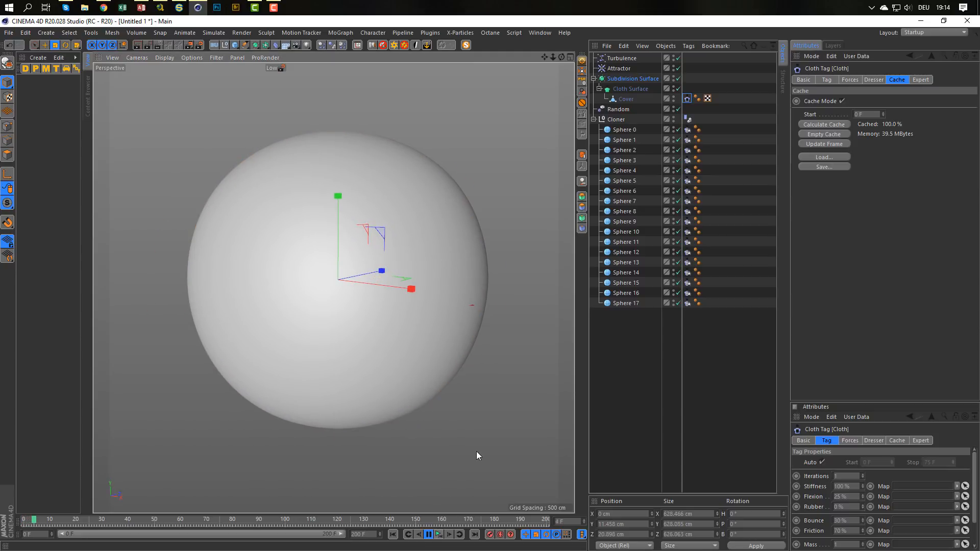
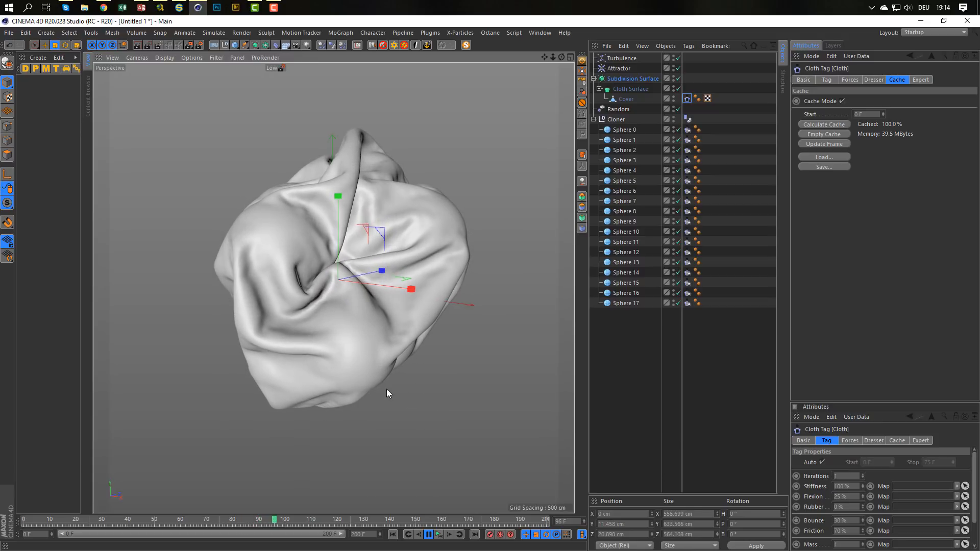
Stop the simulation playback and inspect the wrapped cover's folds from several angles.
click(425, 532)
alt+drag(271, 227, 454, 291)
alt+drag(451, 291, 438, 302)
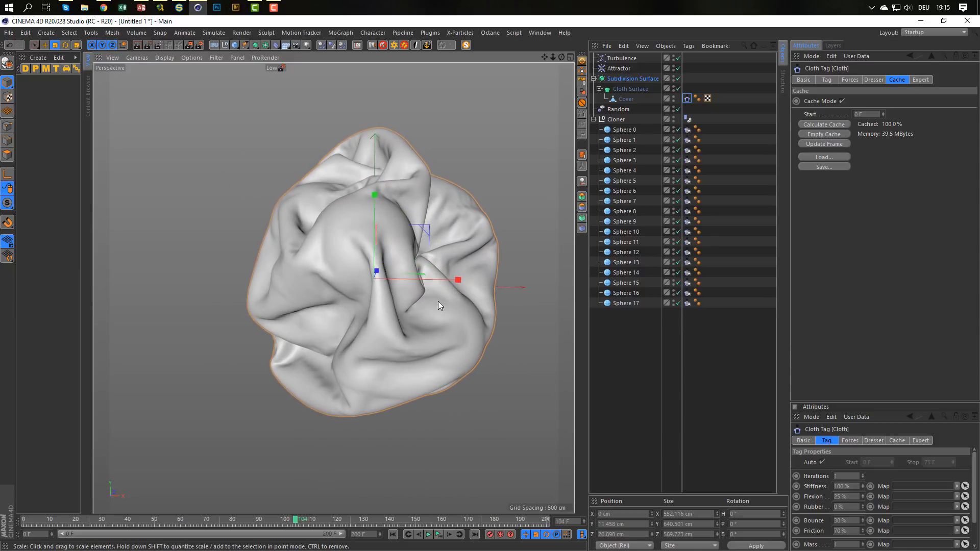
alt+middle_drag(437, 301, 369, 327)
alt+drag(361, 326, 373, 279)
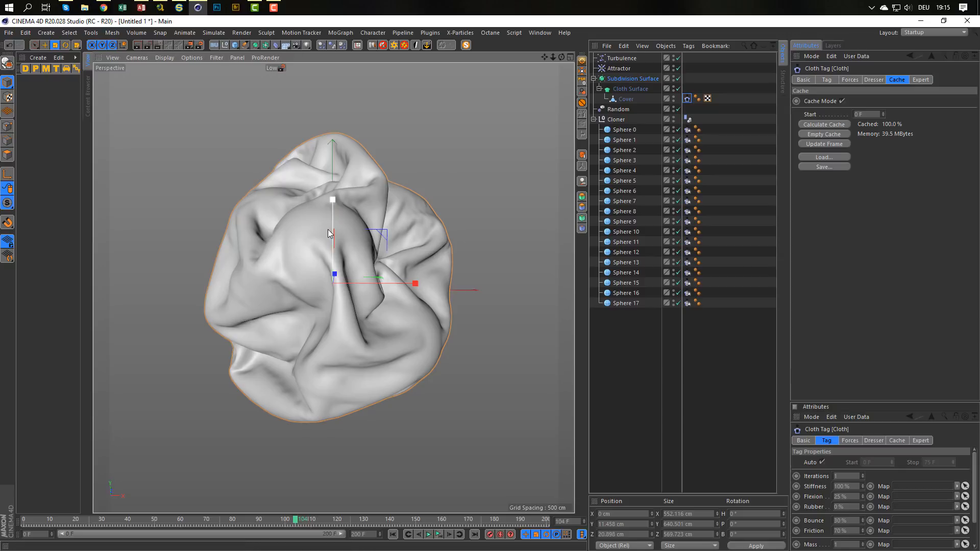
mouse_move(327, 229)
alt+mouse_down()
mouse_move(333, 240)
mouse_move(335, 230)
alt+mouse_up()
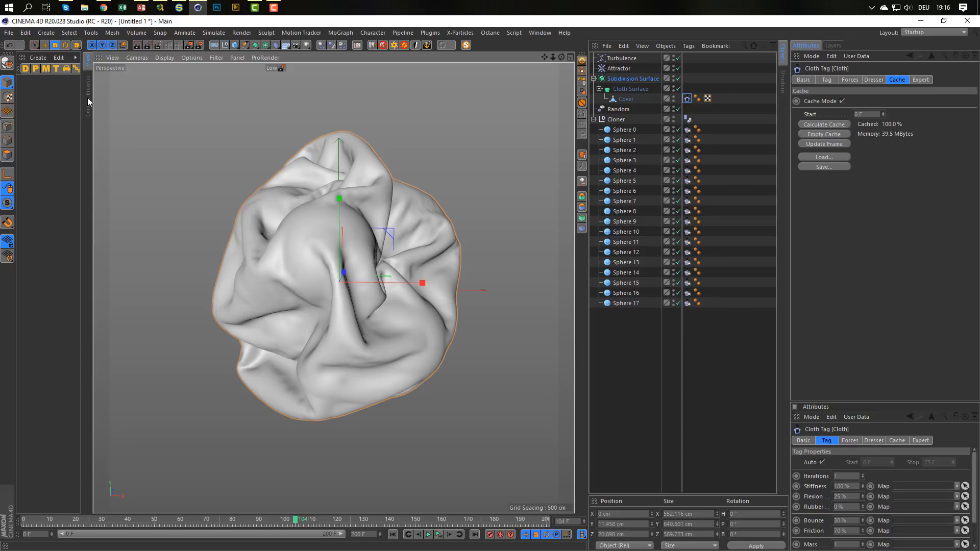
Create a Diffuse material, open it for editing, and hide the Subdivision Surface to expose the spheres.
click(30, 69)
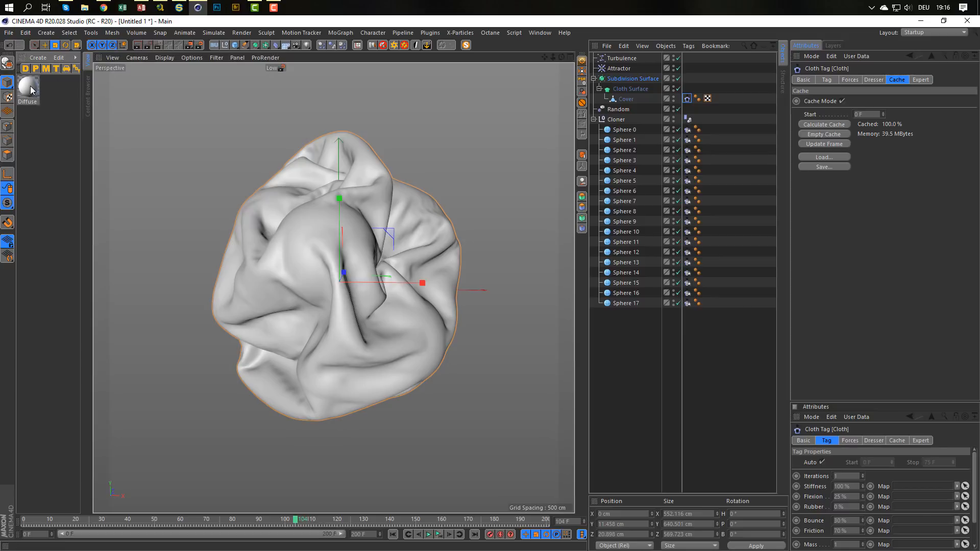
double_click(32, 88)
drag(269, 72, 525, 250)
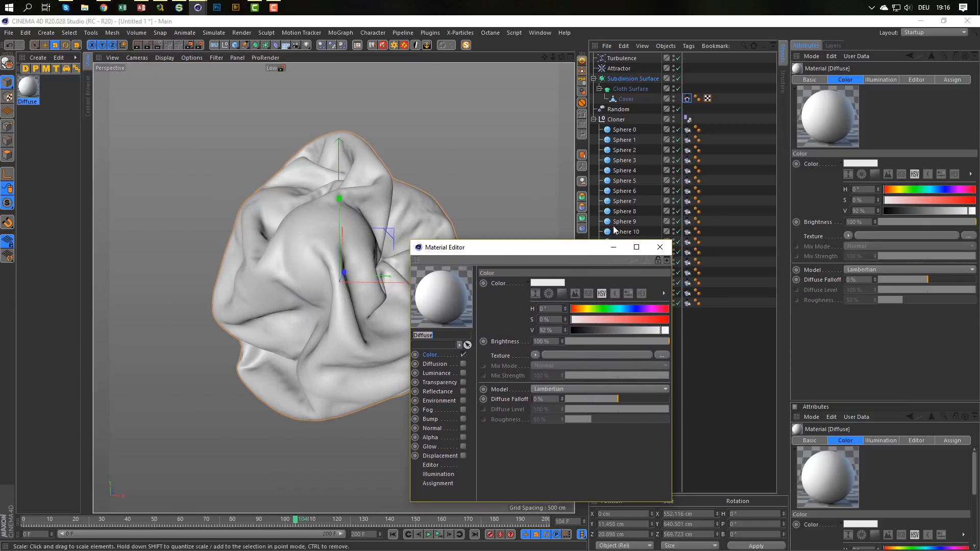
click(673, 77)
drag(550, 248, 573, 216)
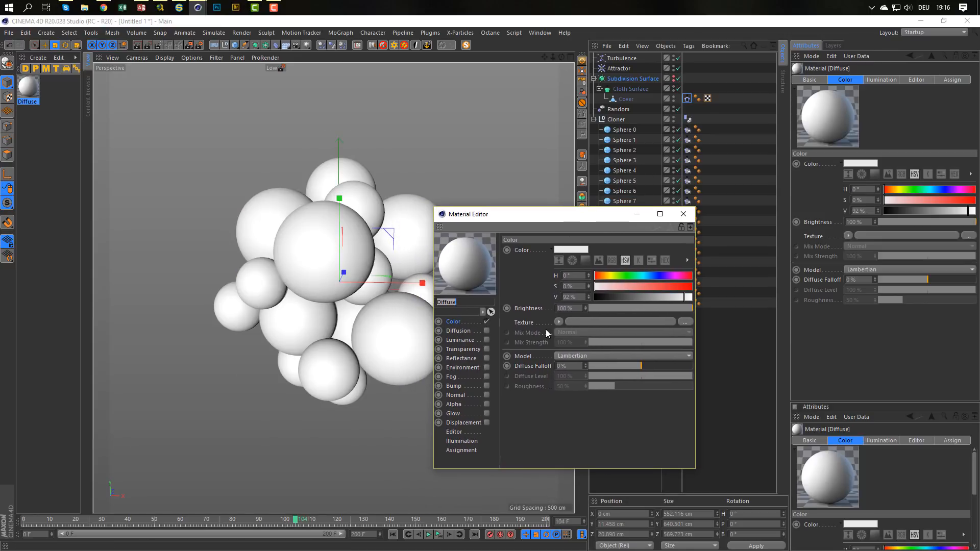
Load a Gradient shader as the Diffuse material's color texture and apply the Heat 2 gradient preset.
click(558, 322)
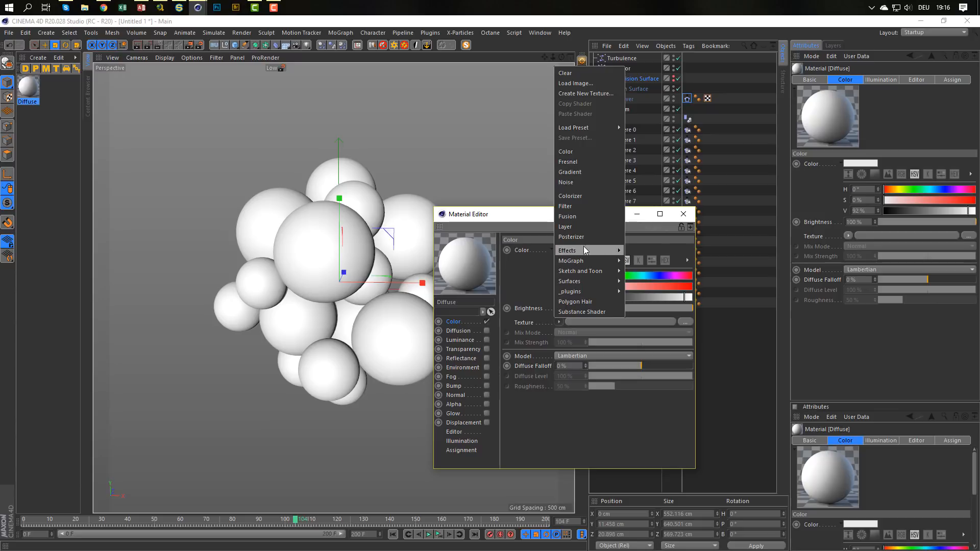
click(577, 172)
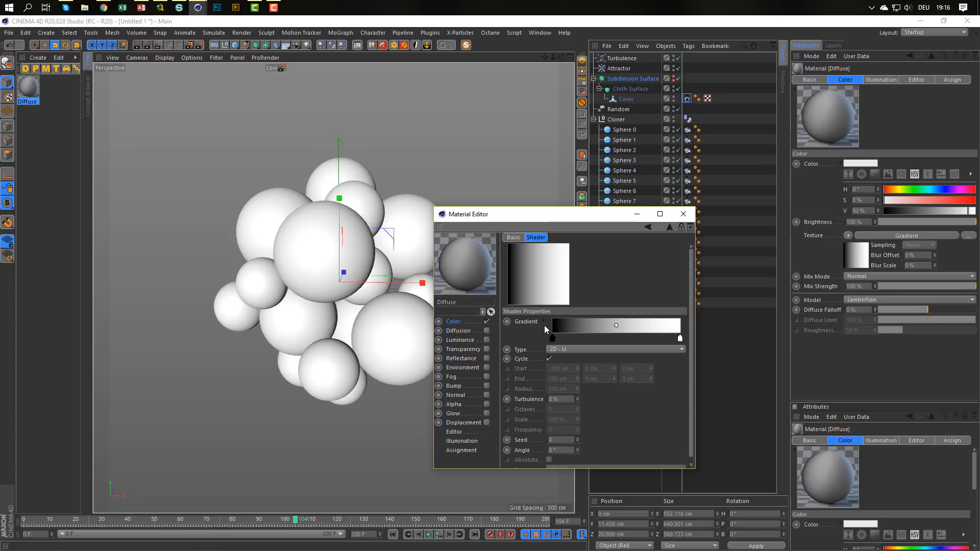
click(544, 319)
click(567, 432)
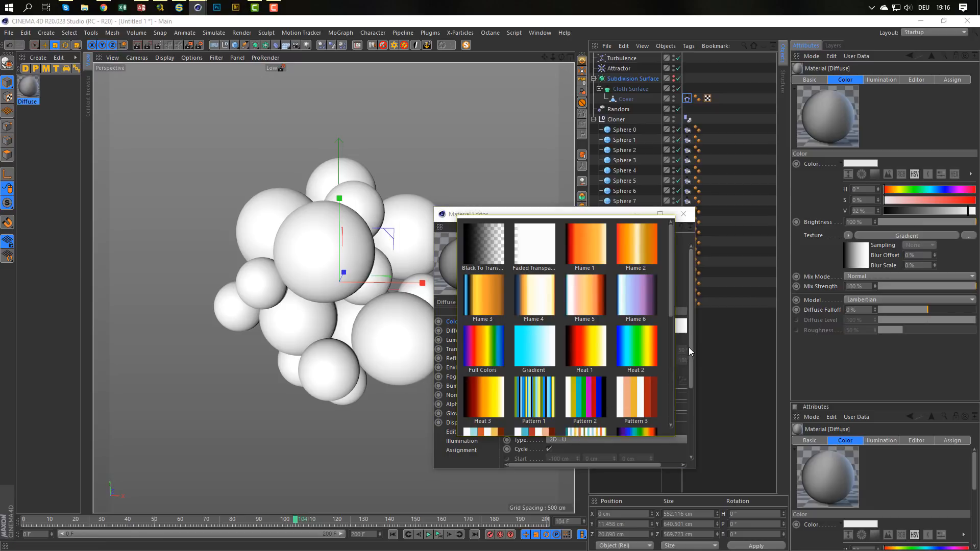
click(692, 357)
click(563, 429)
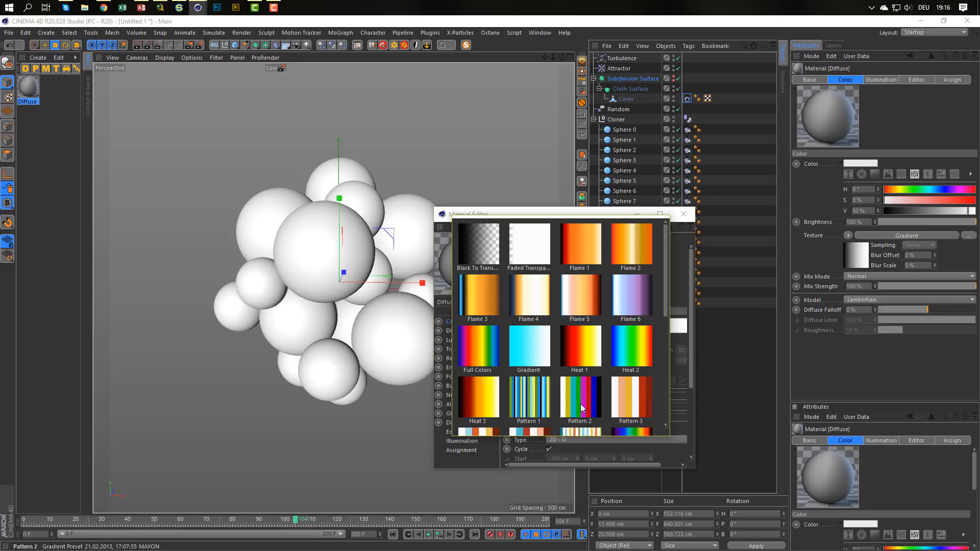
scroll(584, 403, down, 3)
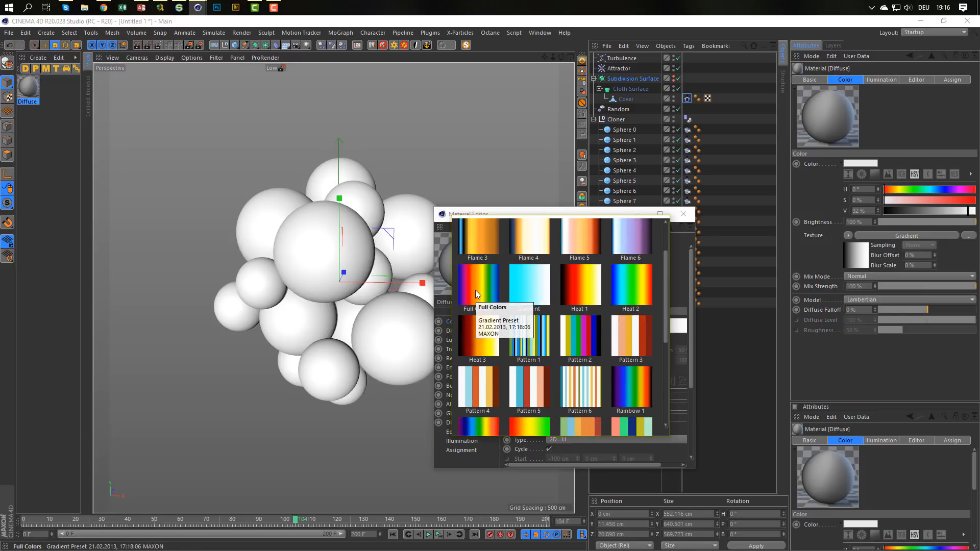
scroll(482, 291, up, 1)
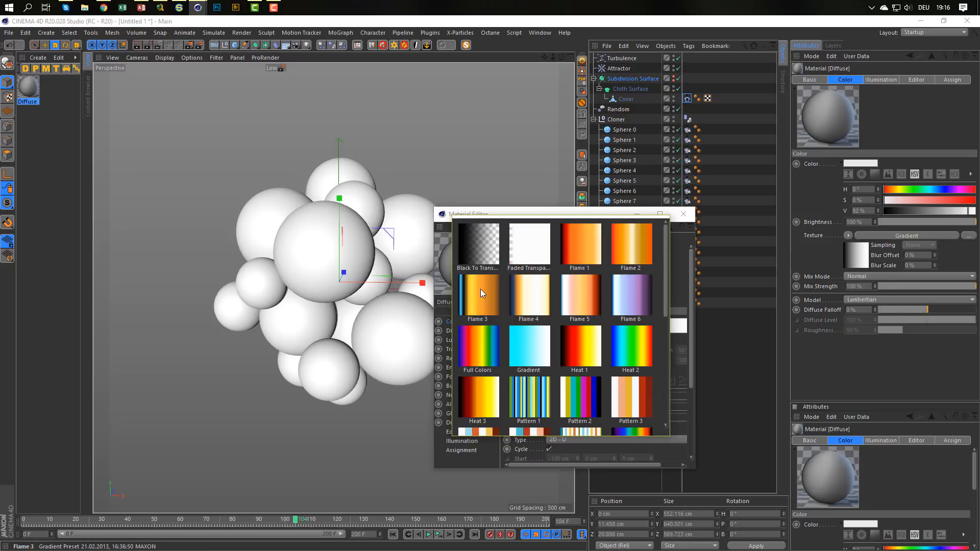
click(640, 347)
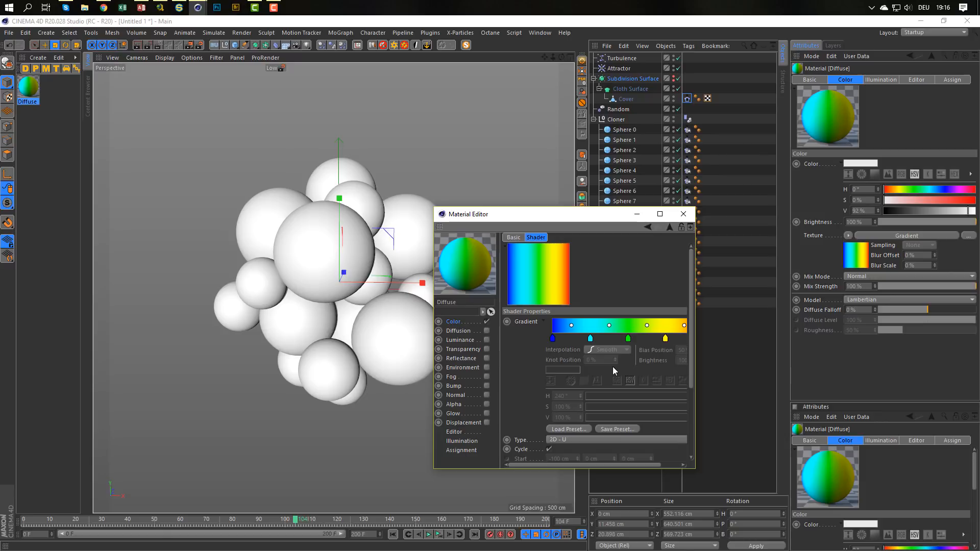
Try the Diffuse gradient material on the whole Cloner group, and delete its texture tag.
drag(604, 218, 445, 237)
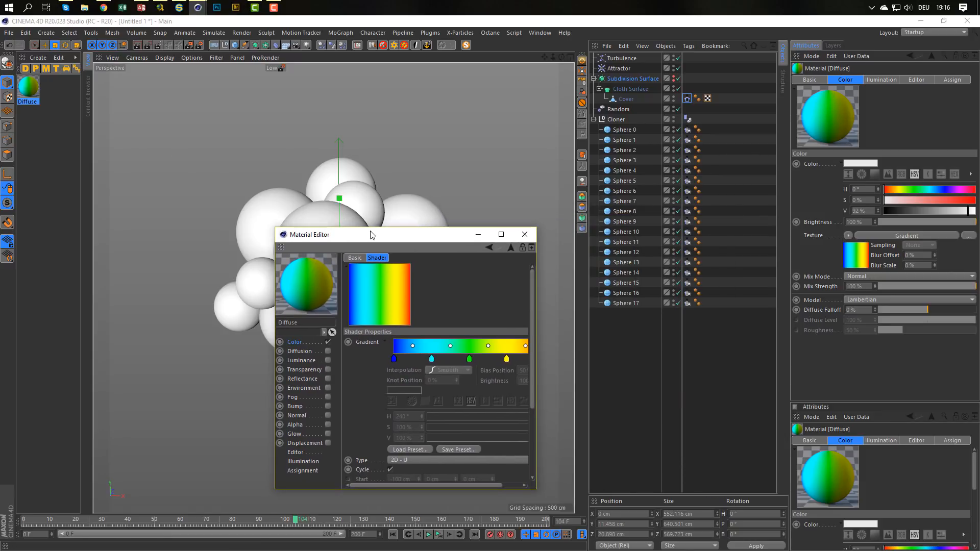
drag(374, 236, 367, 250)
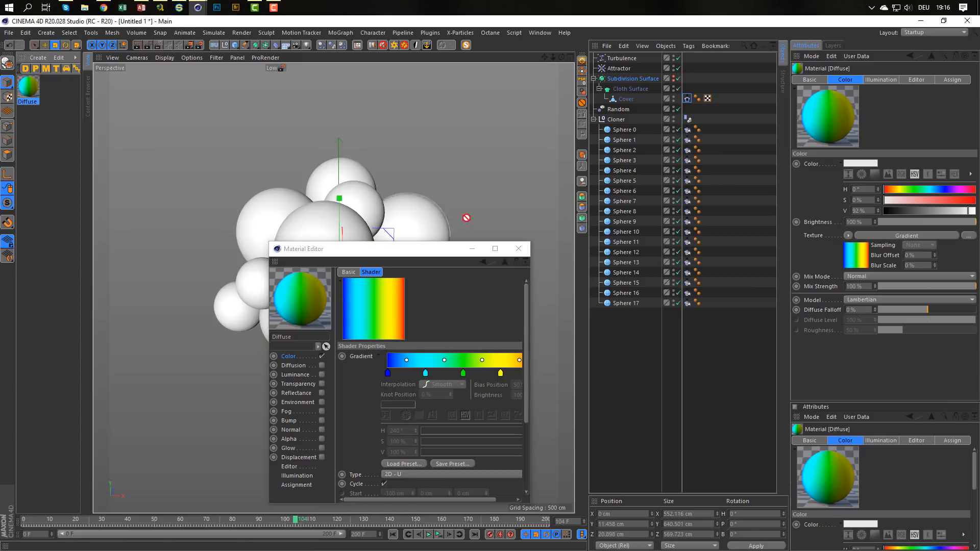
drag(623, 122, 618, 121)
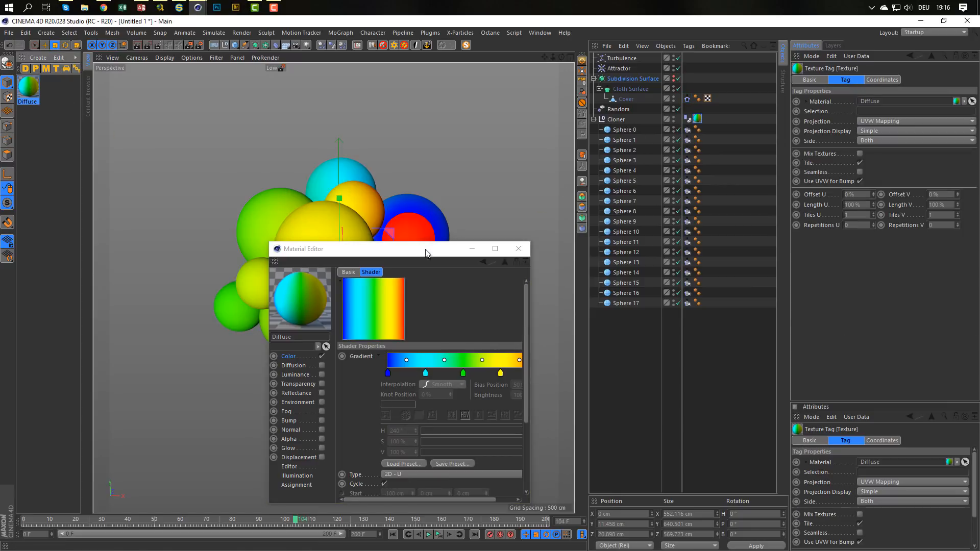
drag(479, 254, 486, 273)
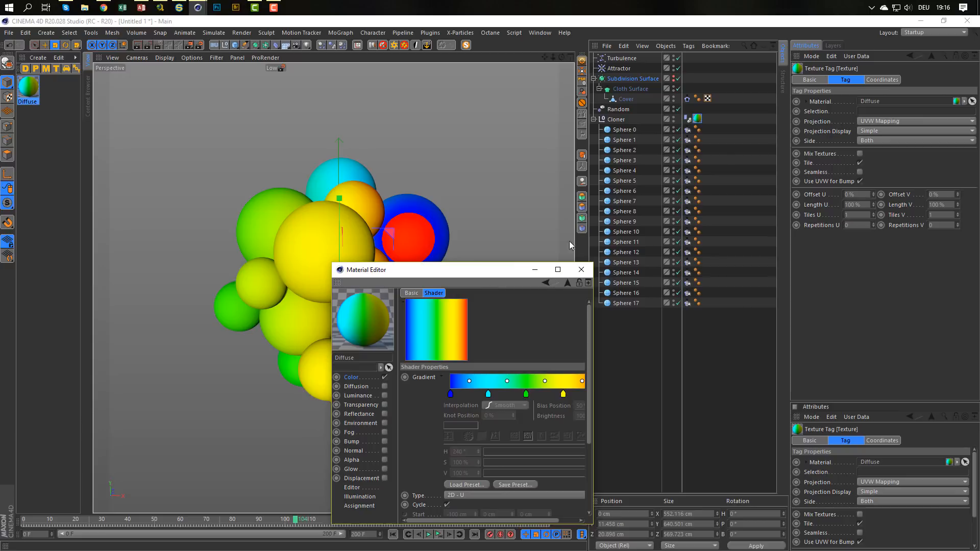
click(699, 120)
key(Delete)
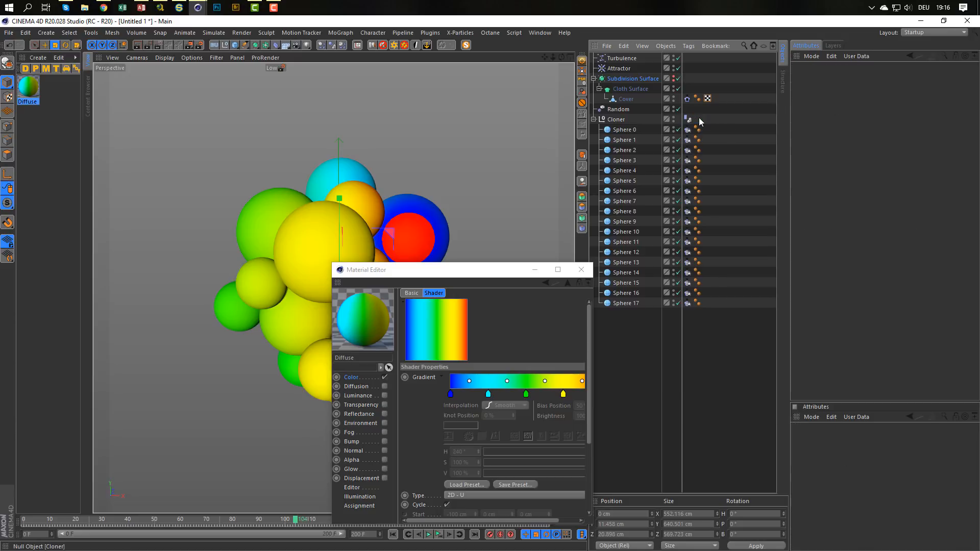
Assign the Diffuse gradient material individually to Sphere 0 through Sphere 17 using the material's Assignment list.
drag(490, 275, 462, 164)
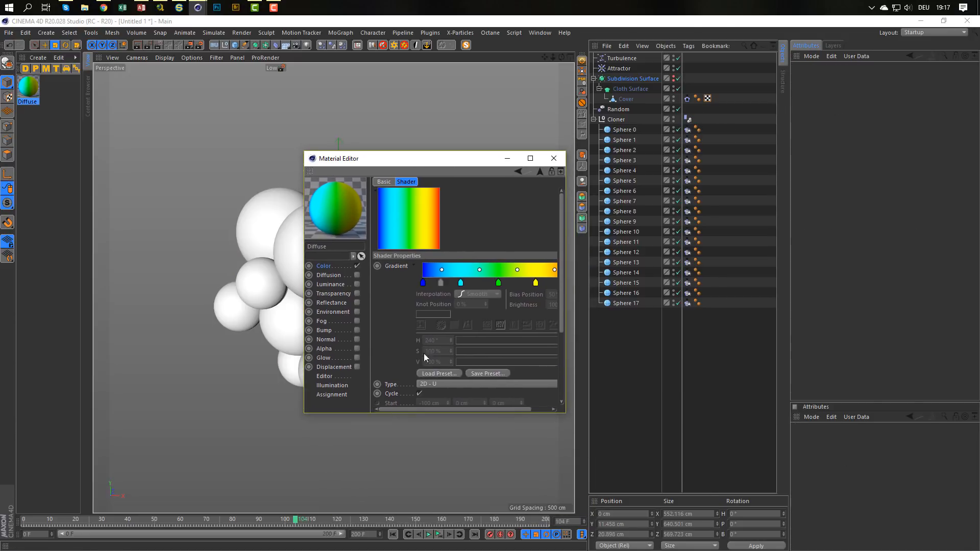
click(325, 395)
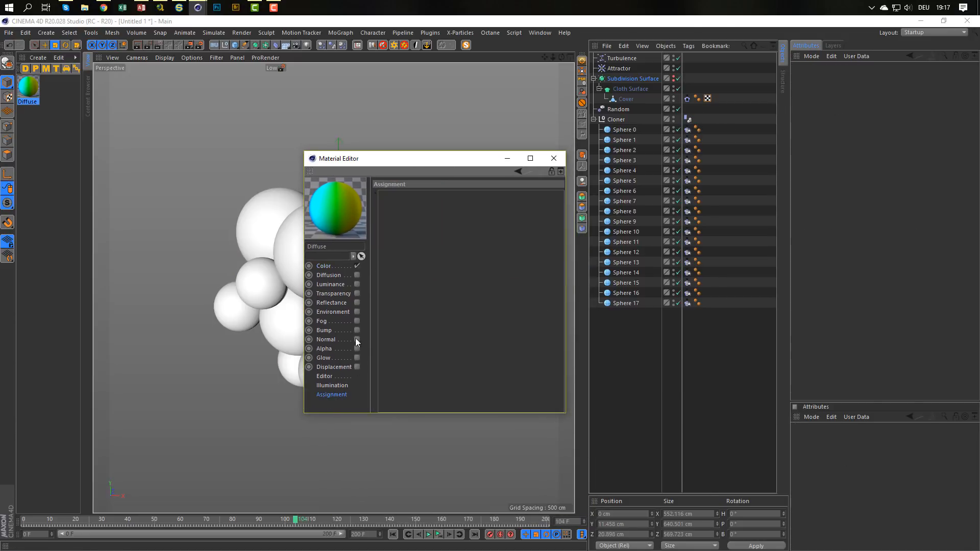
click(620, 304)
shift+click(623, 131)
drag(622, 129, 483, 284)
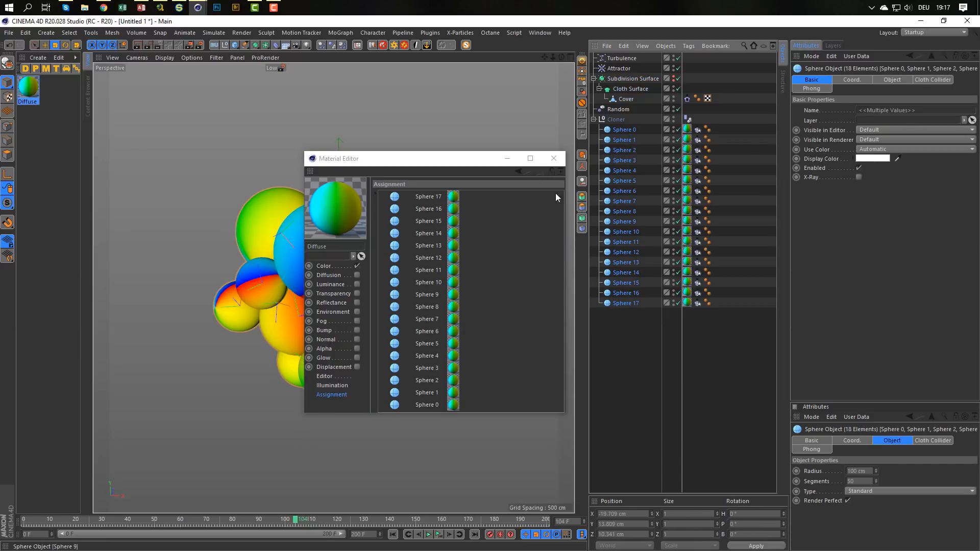
drag(460, 161, 656, 210)
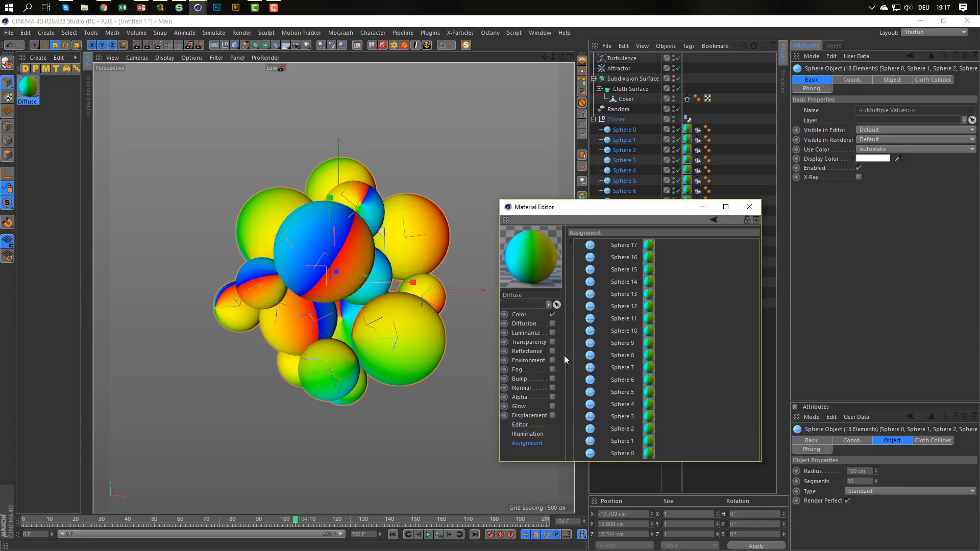
Set the color gradient's type to 3D - Spherical and check the spheres briefly with the Interactive Render Region.
click(519, 315)
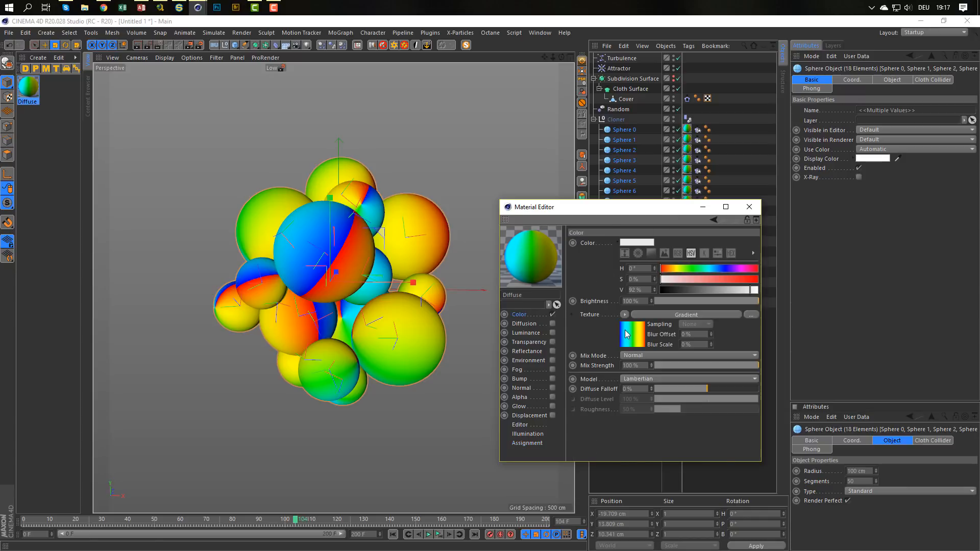
click(627, 335)
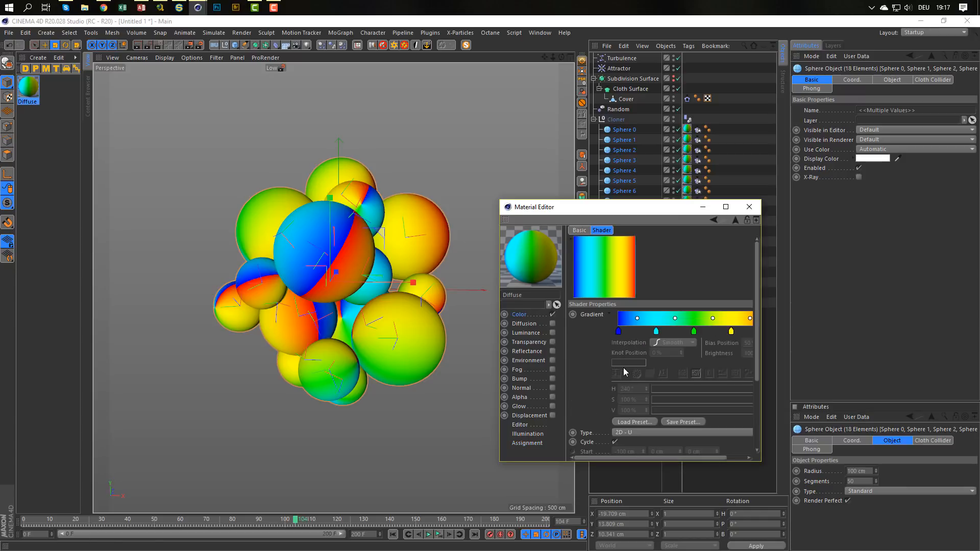
click(629, 431)
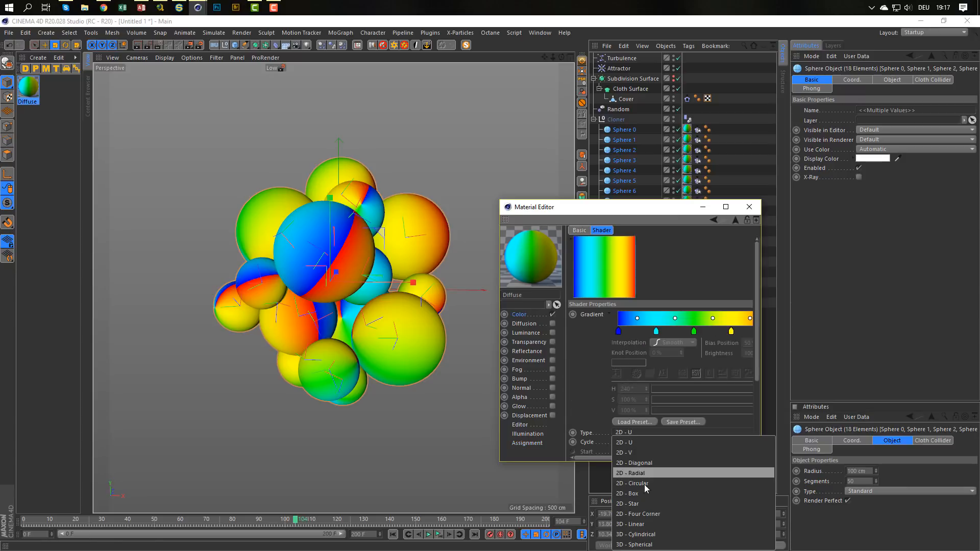
click(646, 544)
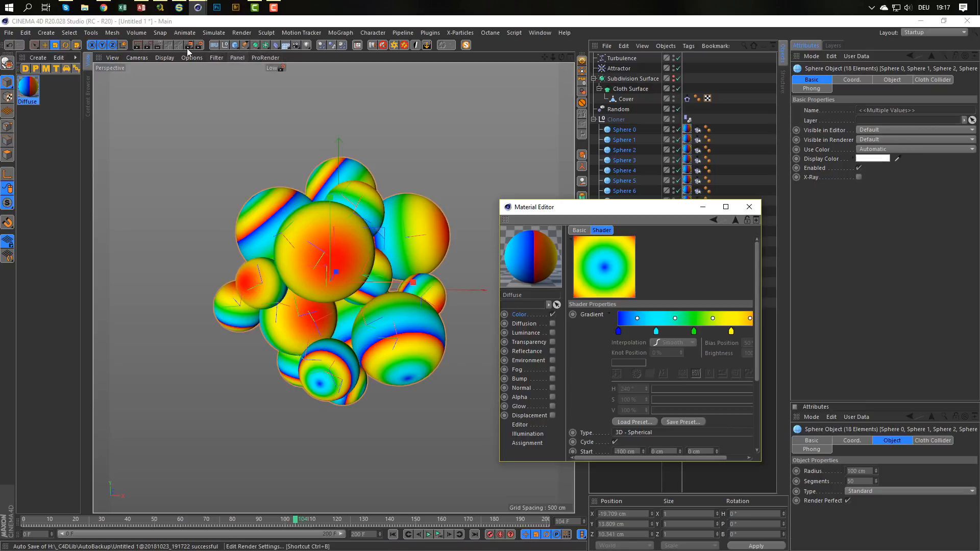
click(157, 46)
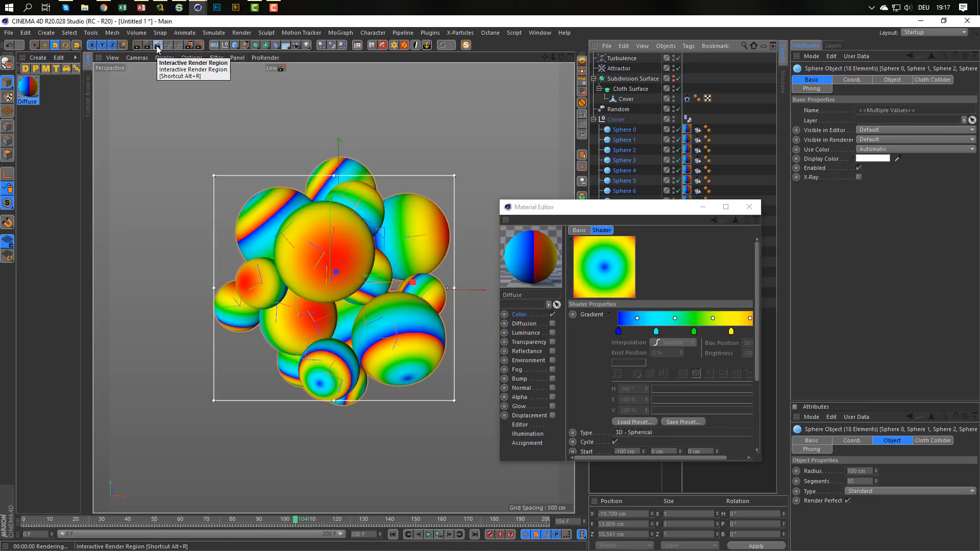
click(158, 46)
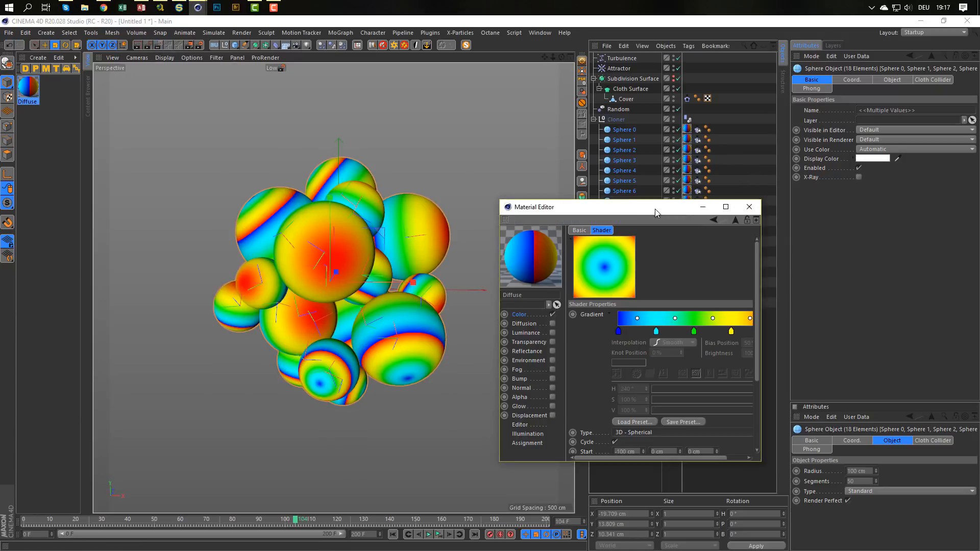
Select the texture tags of Sphere 0 through Sphere 17 and enlarge the Material Editor to reveal the gradient's remaining parameters.
drag(654, 208, 461, 160)
click(687, 131)
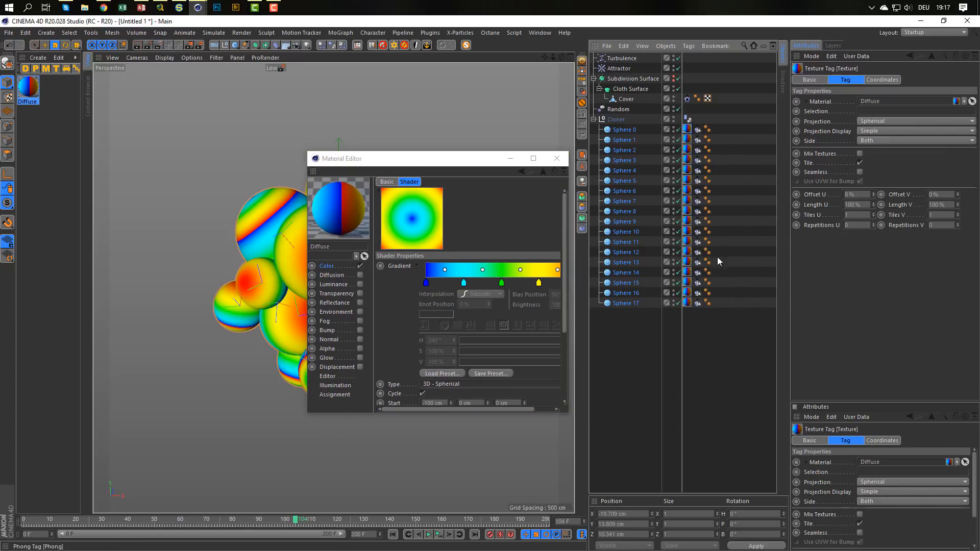
shift+click(687, 302)
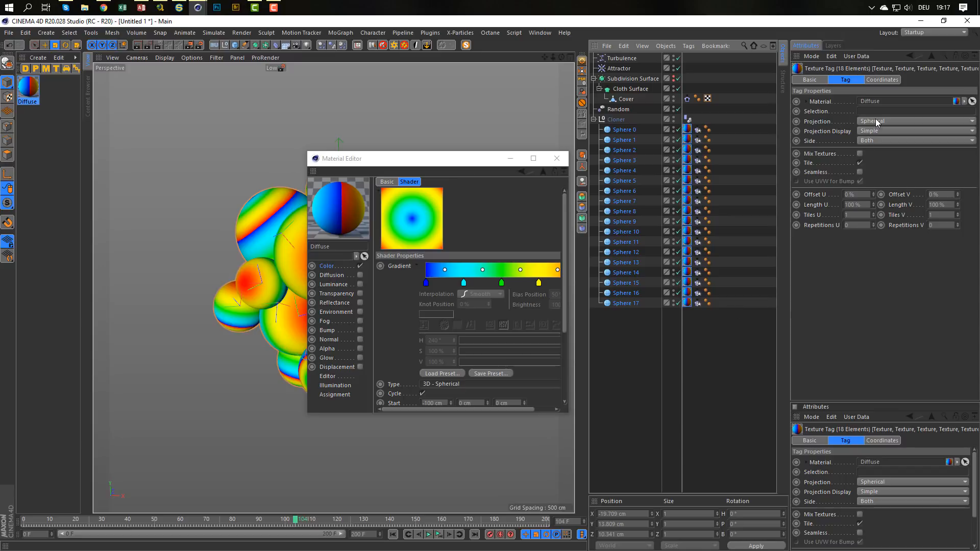
click(460, 162)
drag(461, 162, 657, 172)
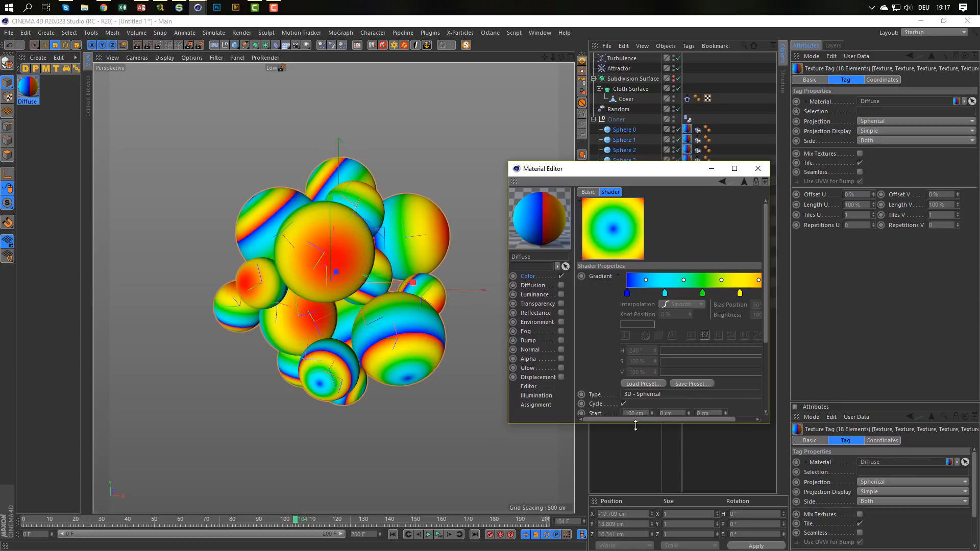
drag(636, 425, 636, 507)
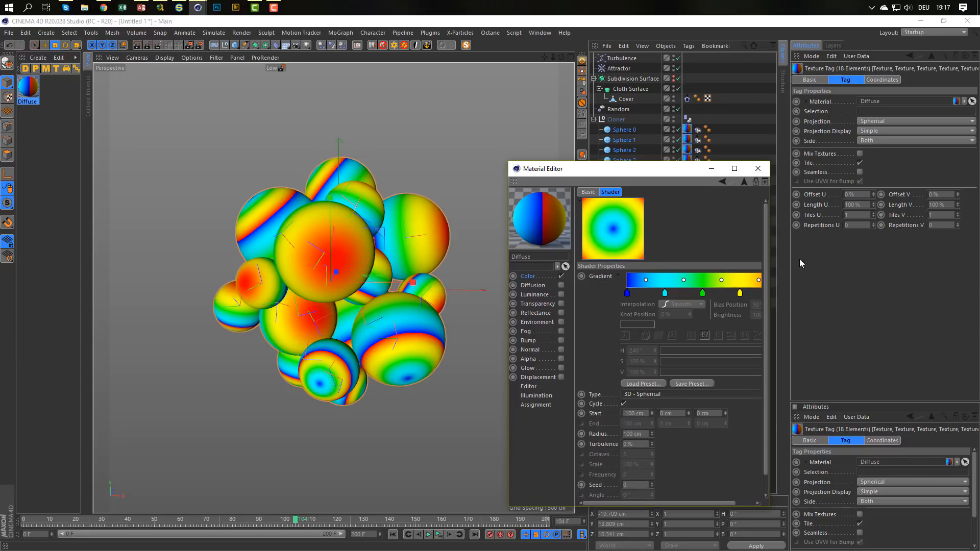
Try UVW Mapping as the projection of the selected sphere texture tags, and return it to Spherical.
click(877, 120)
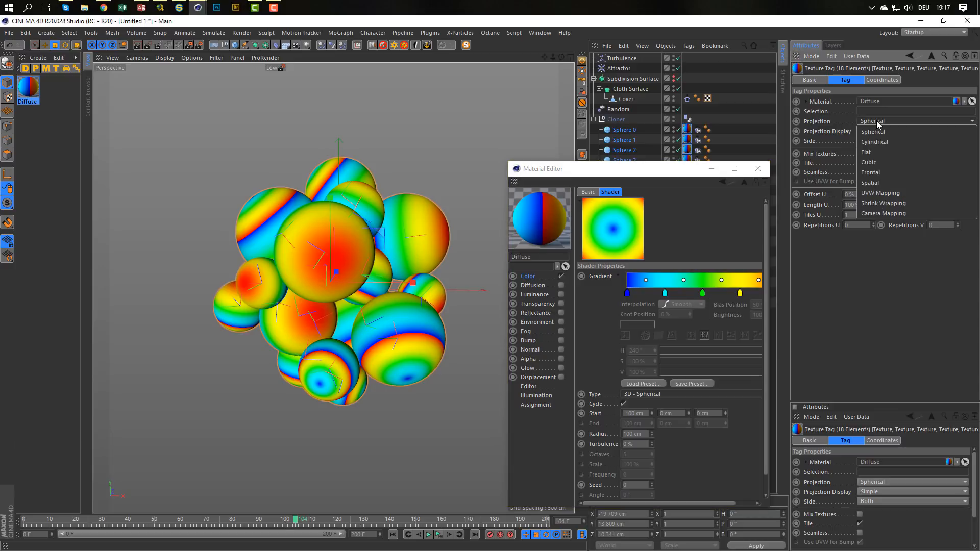
click(871, 192)
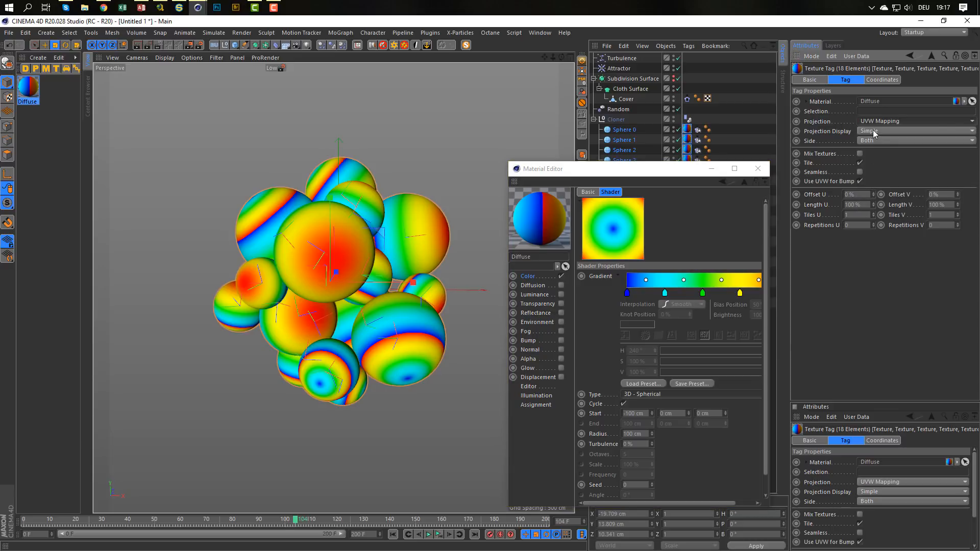
click(893, 123)
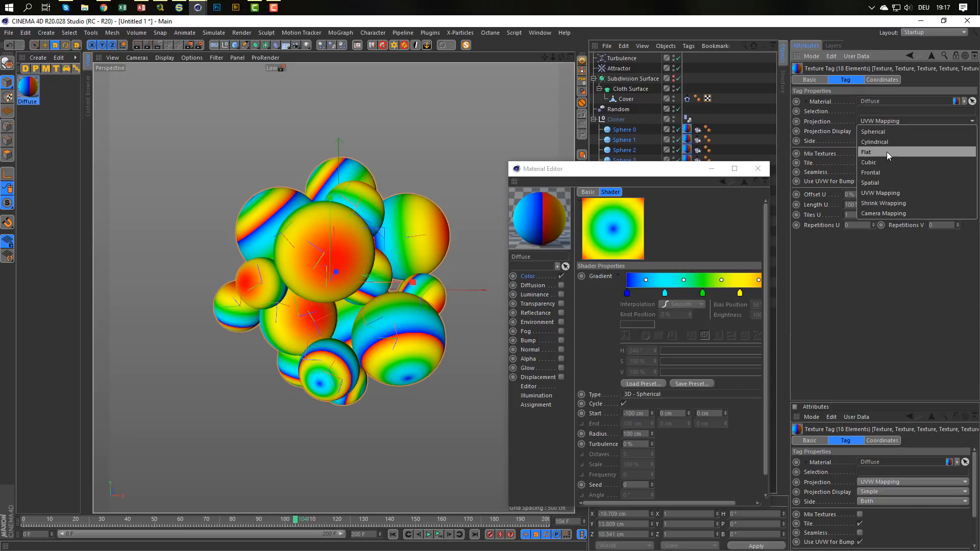
click(889, 133)
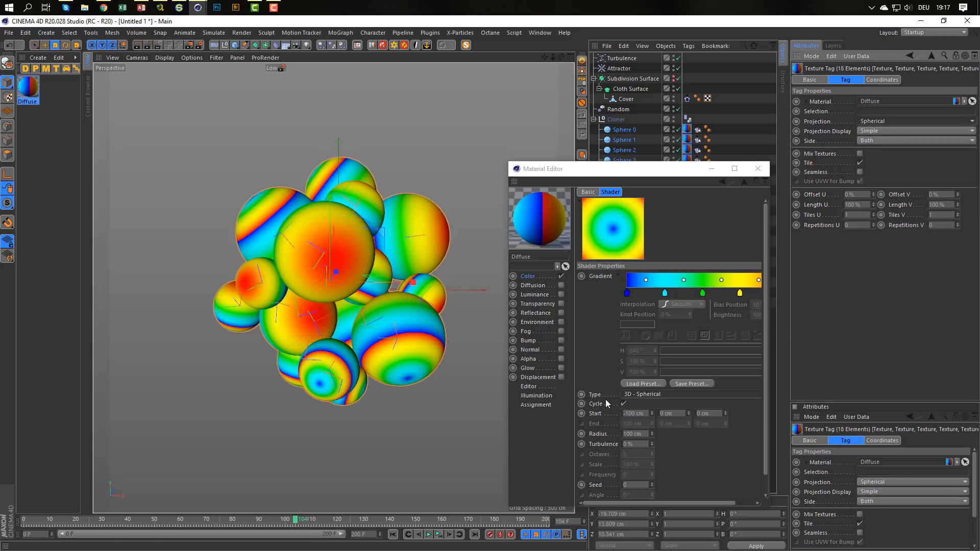
Try the 2D - Diagonal, 2D - Radial and 2D - Circular gradient types on the spheres, and return to 3D - Spherical.
click(643, 393)
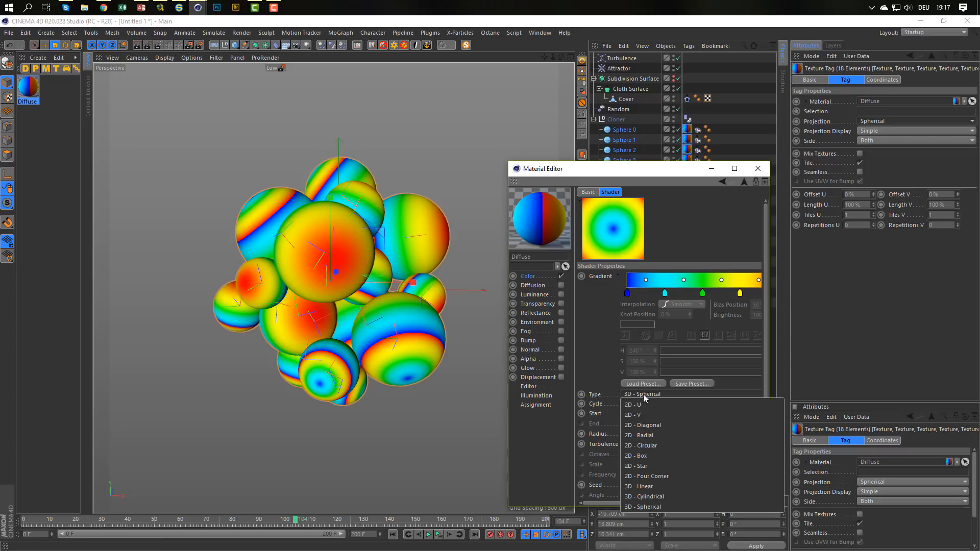
click(657, 425)
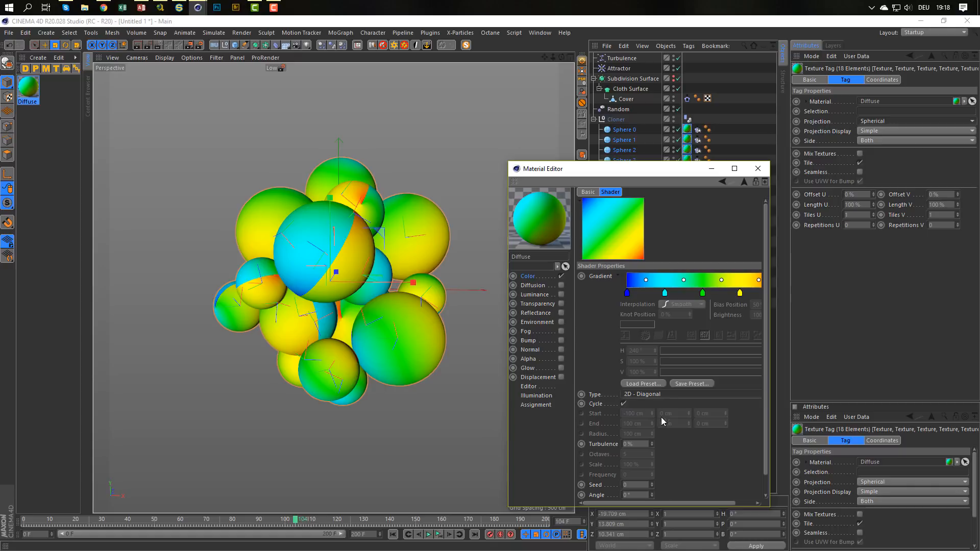
click(646, 393)
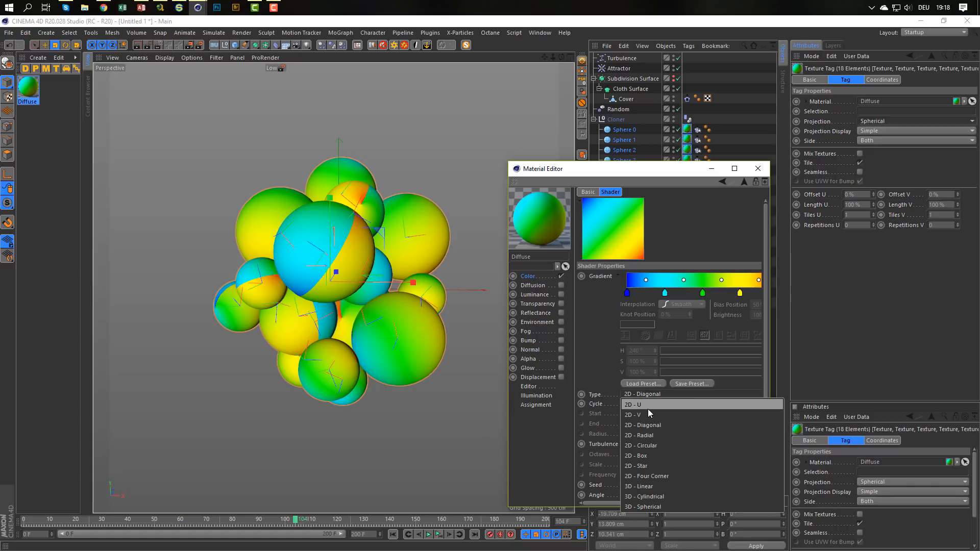
click(650, 436)
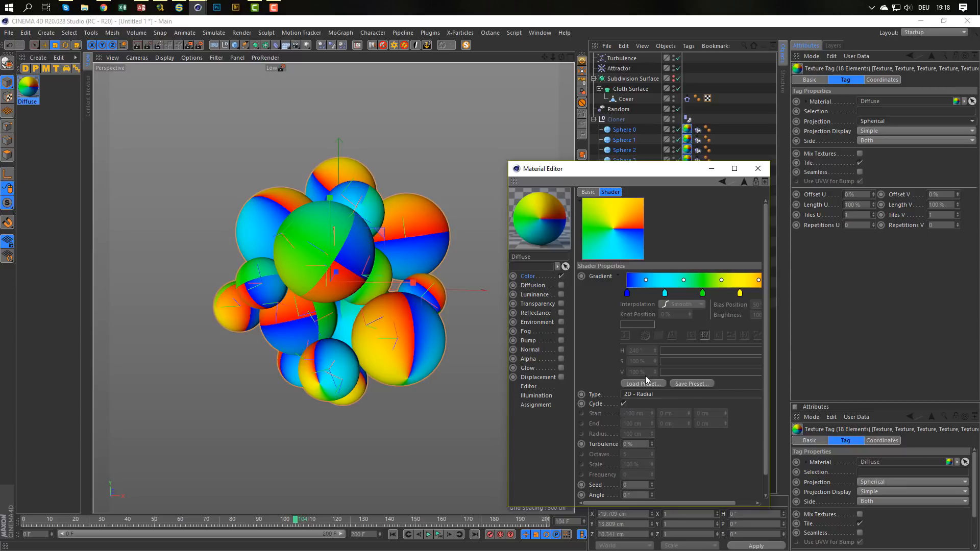
click(646, 394)
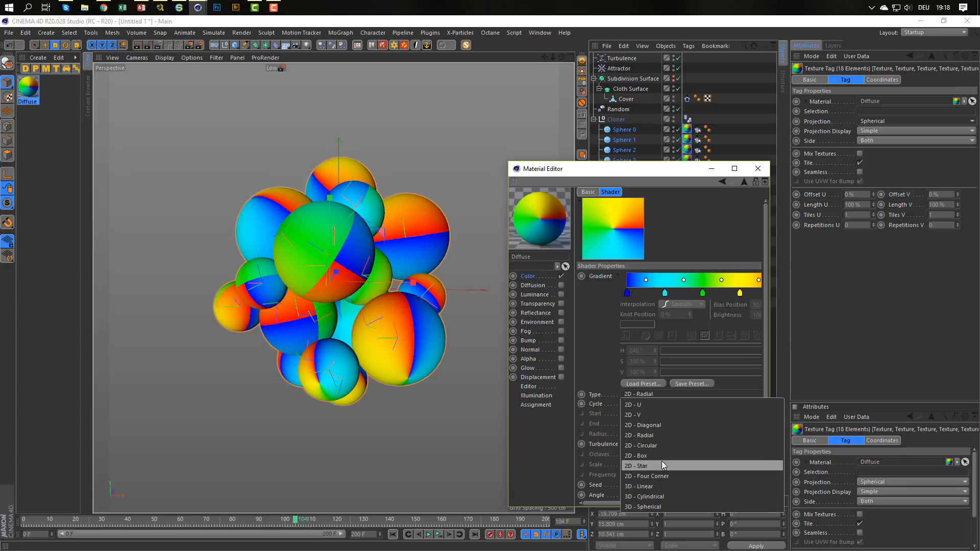
click(663, 444)
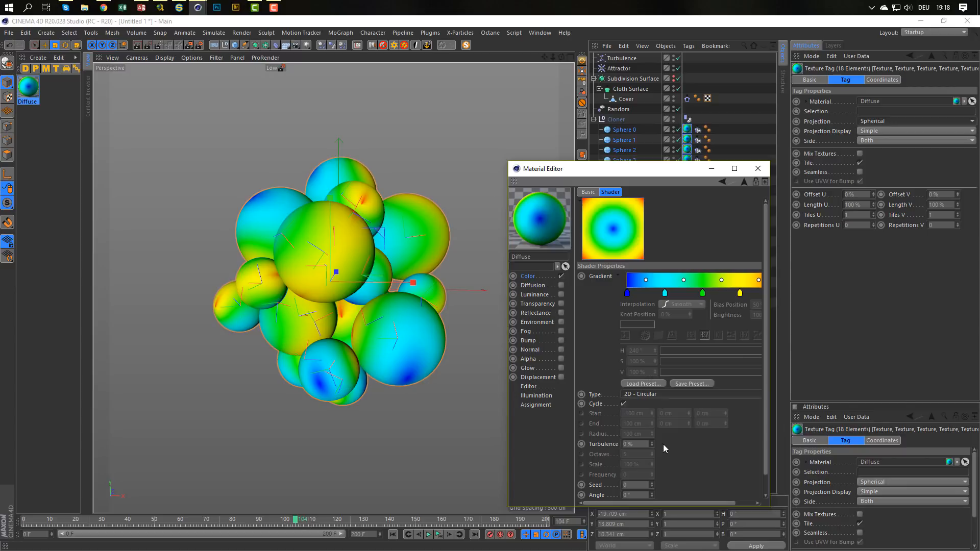
scroll(170, 262, up, 8)
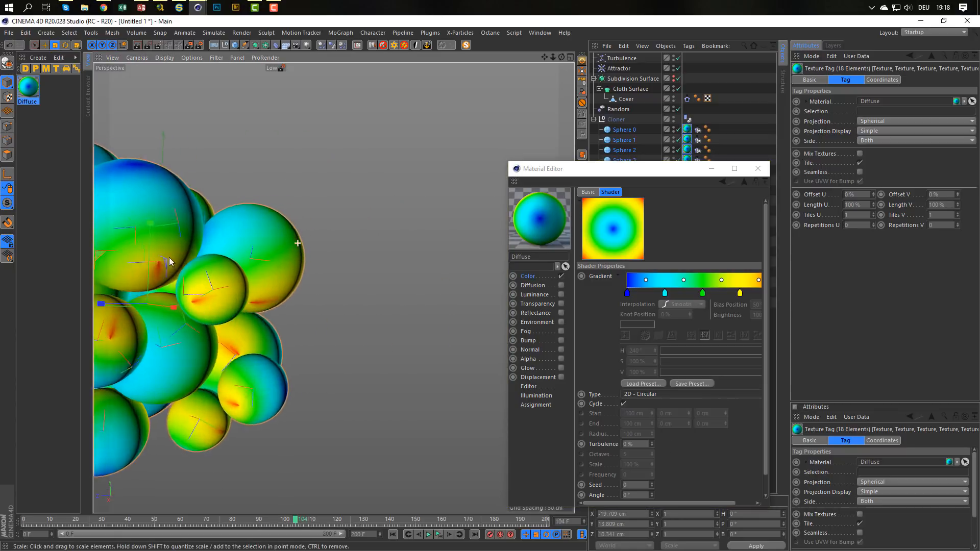
alt+drag(170, 262, 302, 235)
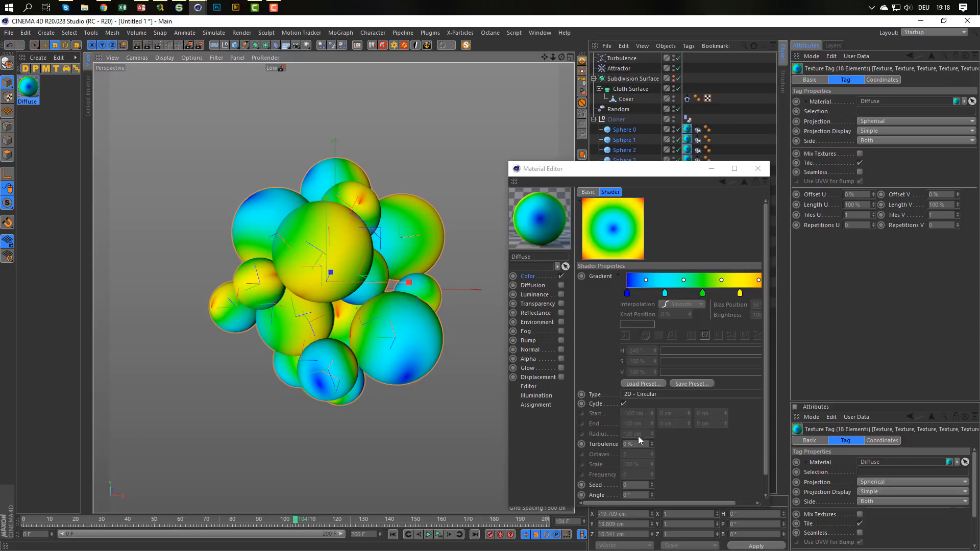
drag(628, 168, 632, 123)
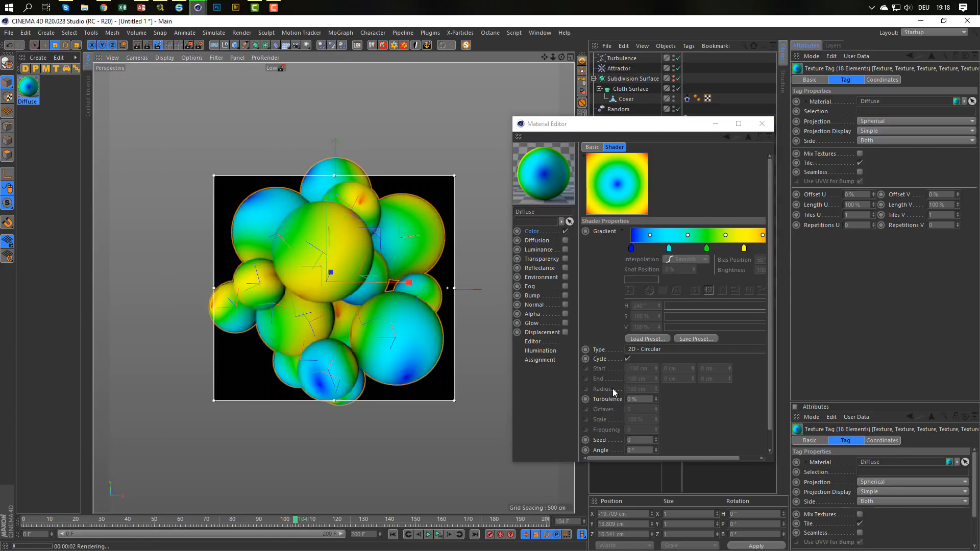
click(651, 349)
click(653, 459)
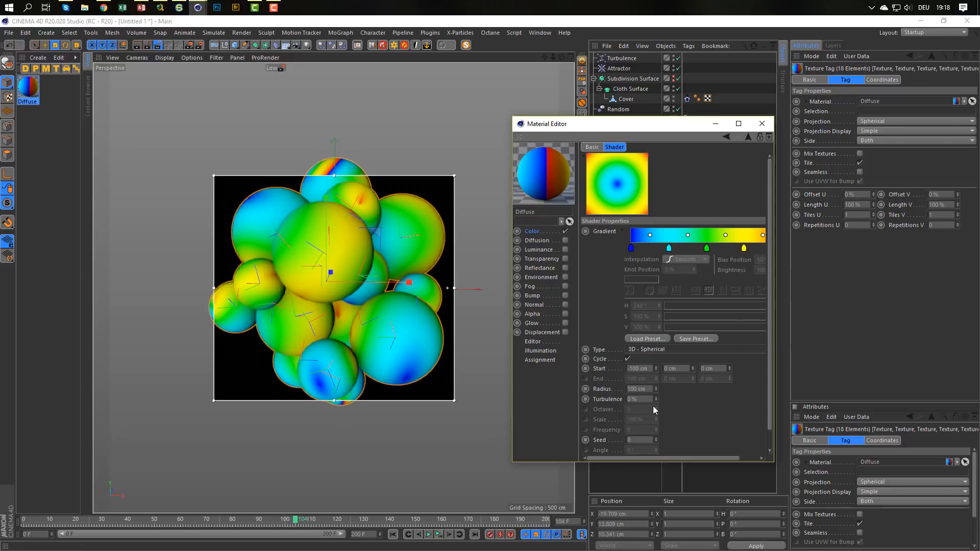
Try the spherical gradient without Cycle, and turn Cycle back on.
click(628, 359)
click(628, 358)
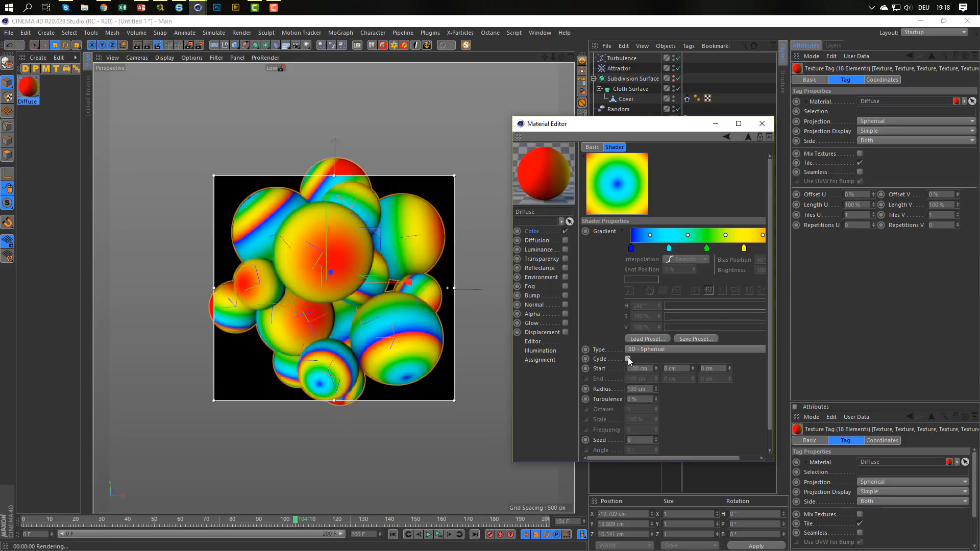
click(628, 358)
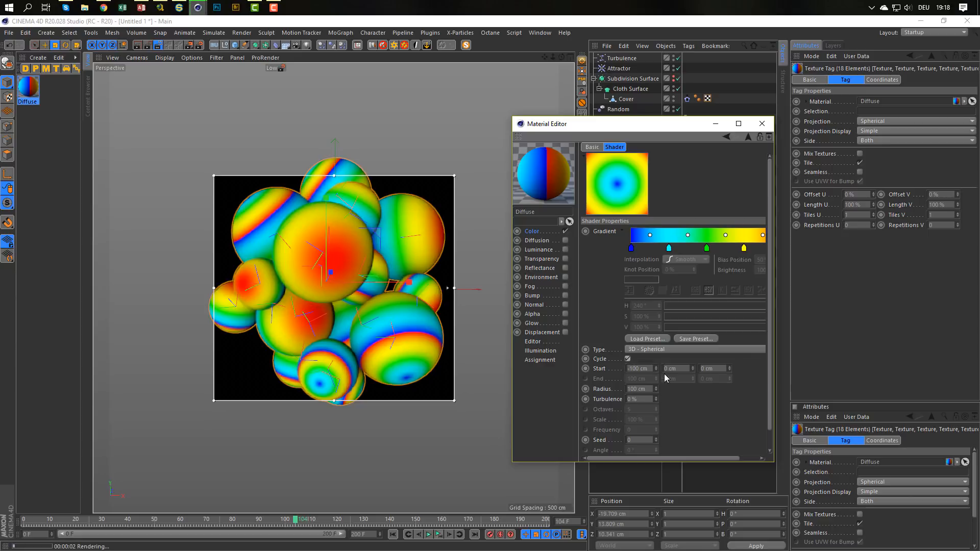
Try 0 cm as the first coordinate of the gradient's Start position.
drag(653, 370, 604, 374)
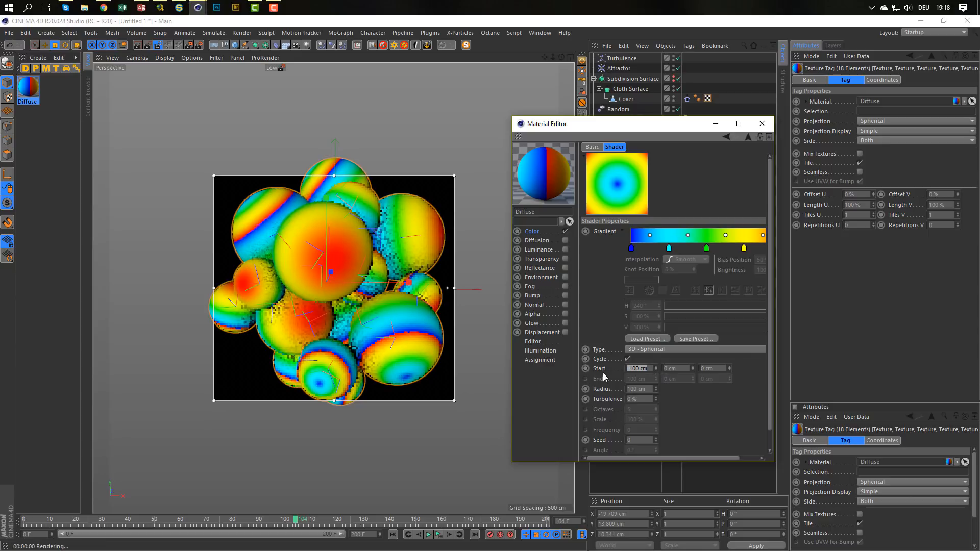
text(0)
key(Return)
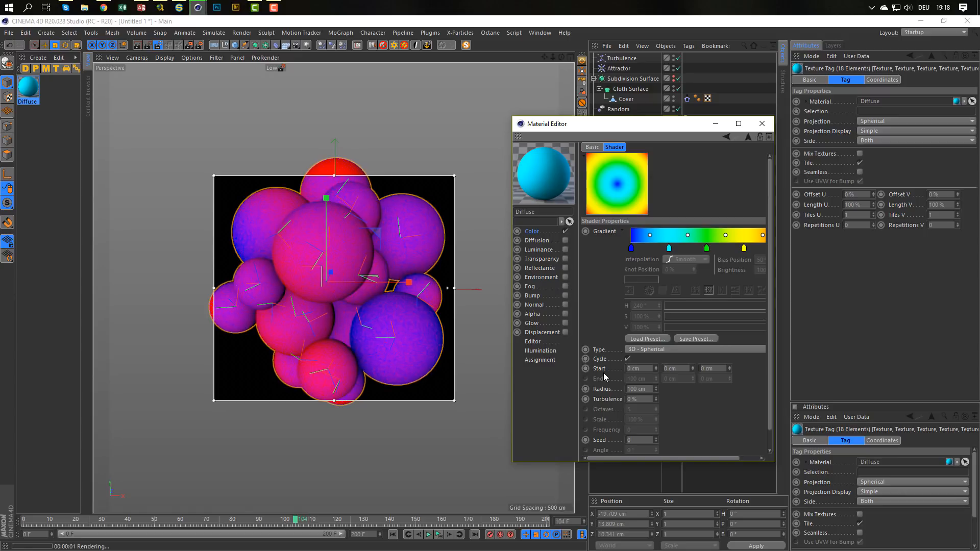
Set the spherical gradient's Start position to 50 cm, 54 cm and 50 cm.
drag(653, 369, 617, 378)
text(50)
key(Return)
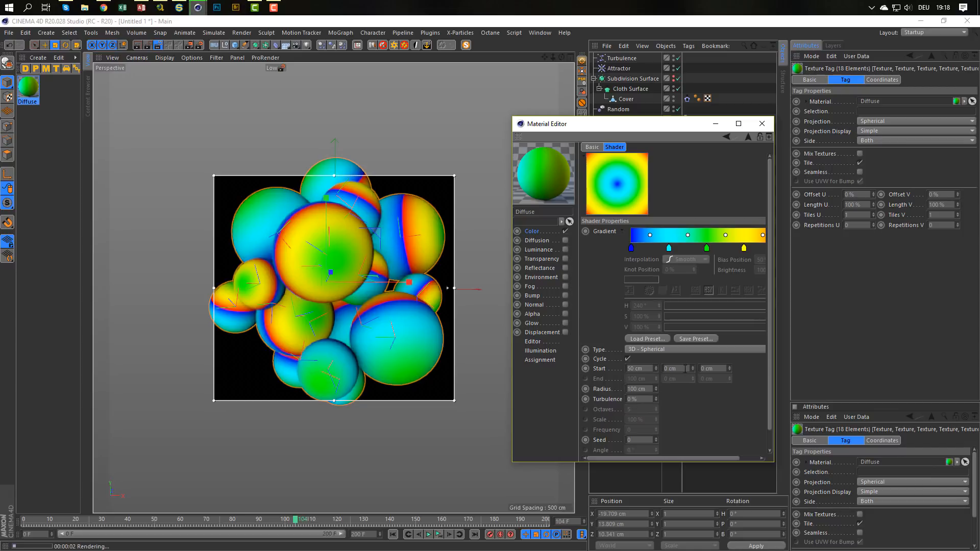
drag(682, 369, 648, 375)
text(54)
key(Return)
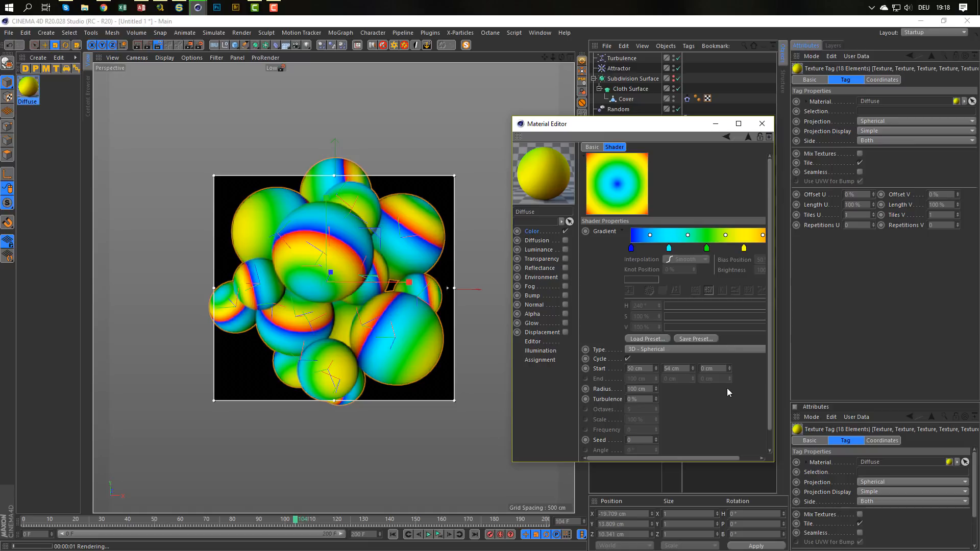
drag(716, 368, 655, 369)
text(50)
key(Return)
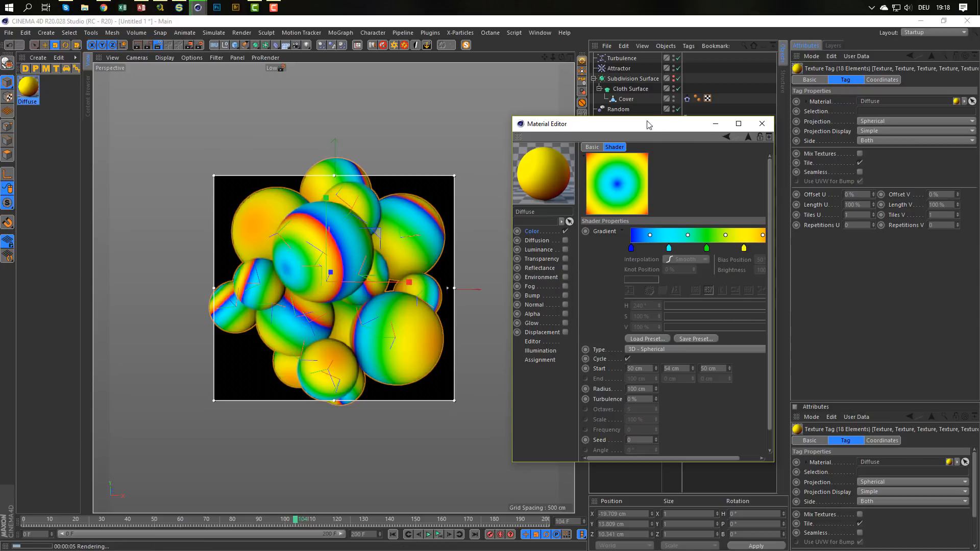
Enable Reflectance on the gradient material and set the Glossy layer's Roughness to 40 %, and close the Material Editor.
drag(639, 124, 682, 153)
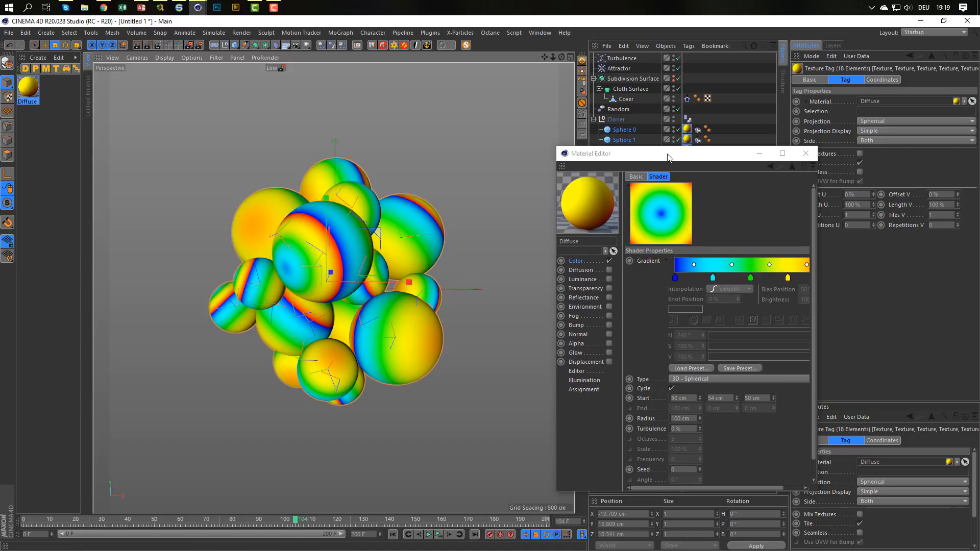
click(805, 155)
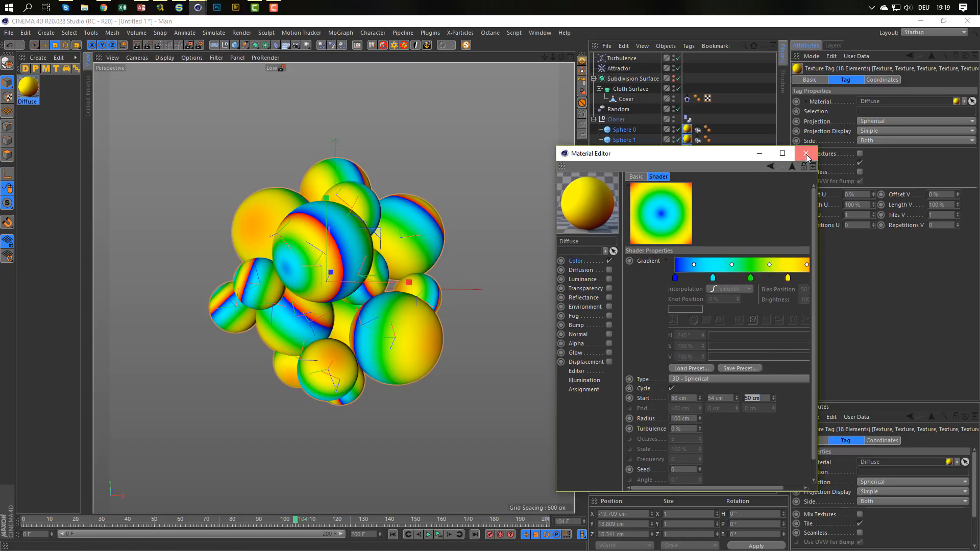
click(609, 298)
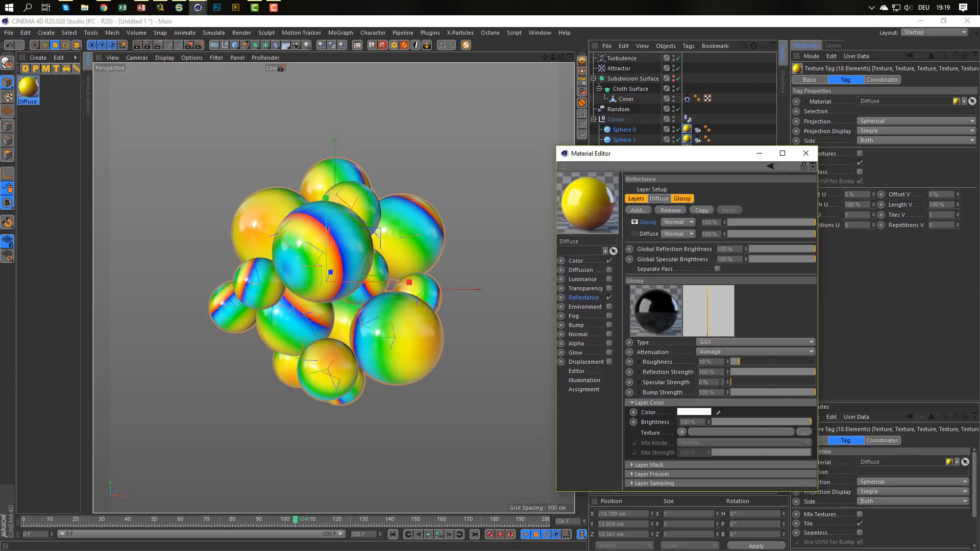
drag(753, 362, 764, 366)
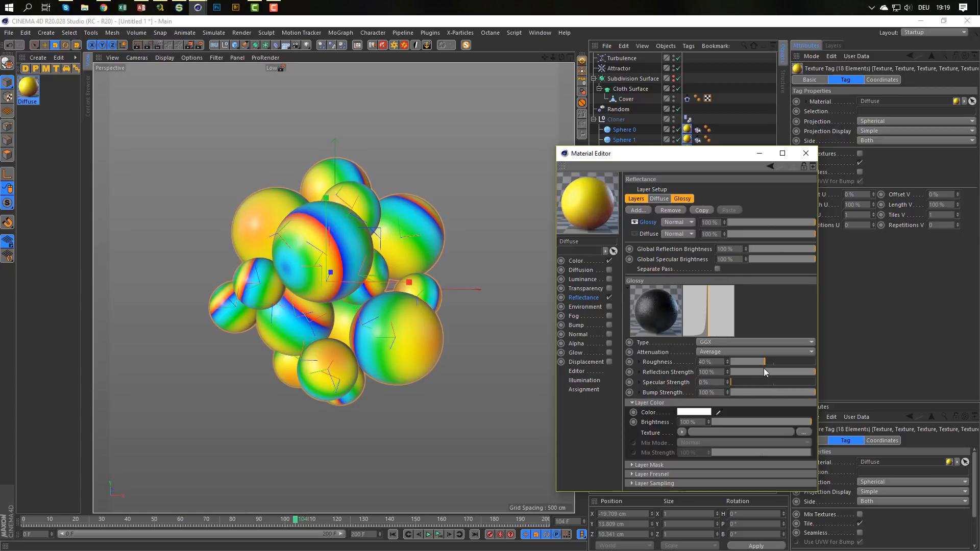
click(806, 153)
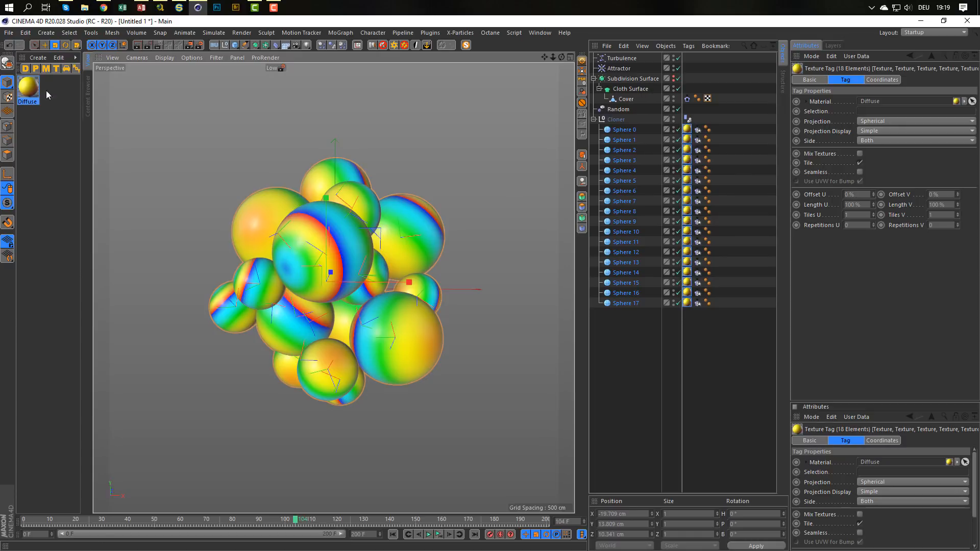
Create a second Diffuse material, open it for editing and disable its Color channel.
click(26, 69)
click(28, 86)
double_click(28, 88)
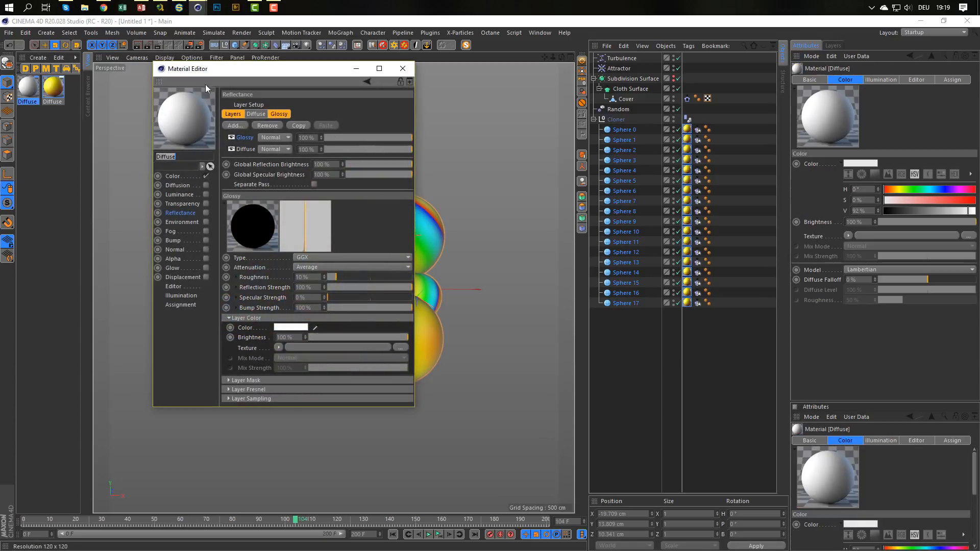
drag(231, 67, 536, 139)
click(506, 245)
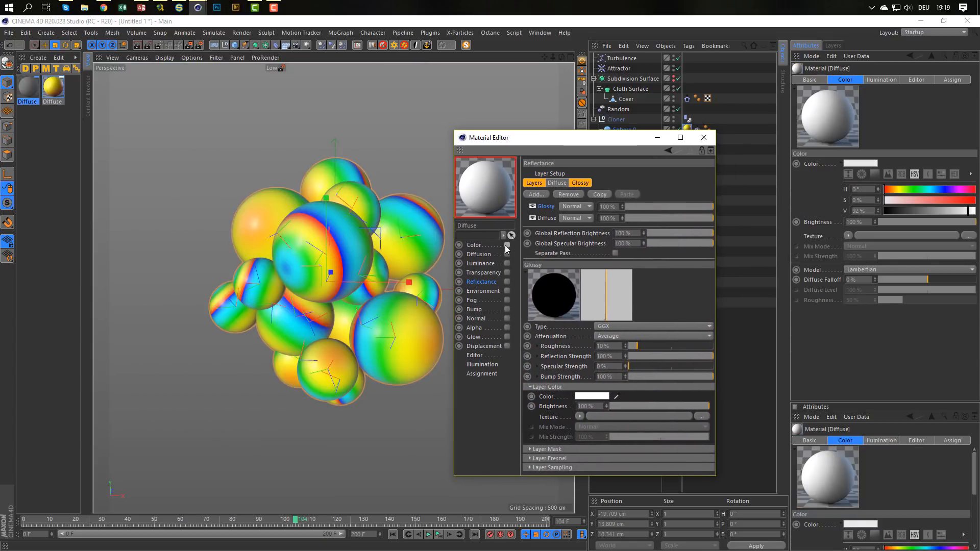
Enable Transparency on the new material and set its Refraction Preset to PET.
click(507, 272)
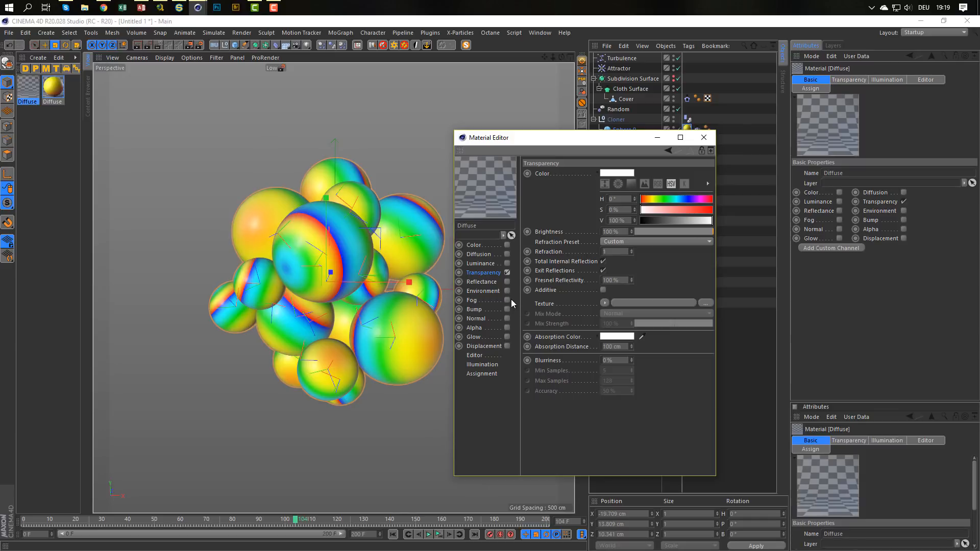
click(614, 242)
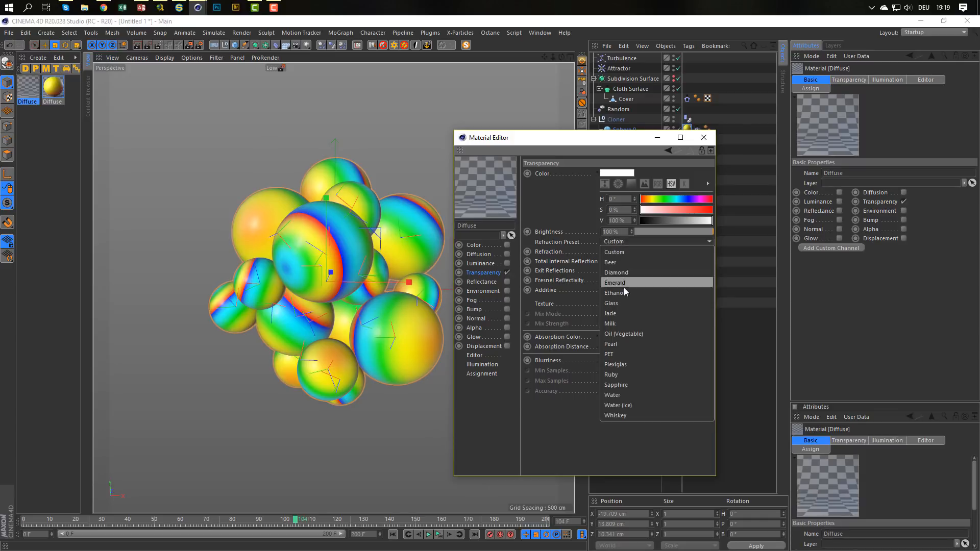
click(614, 352)
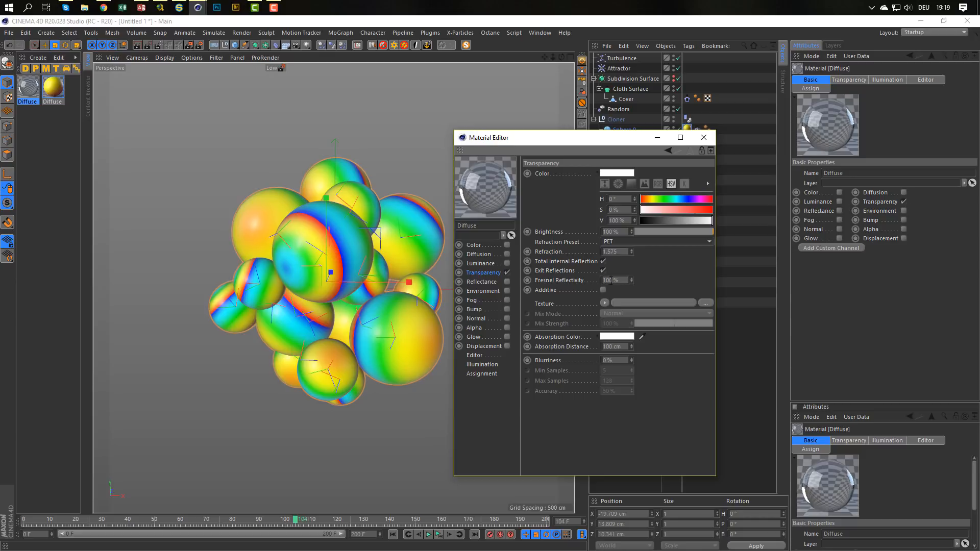
Enable Reflectance on the transparent material, hide its Diffuse layer and review the Transparency settings.
click(507, 281)
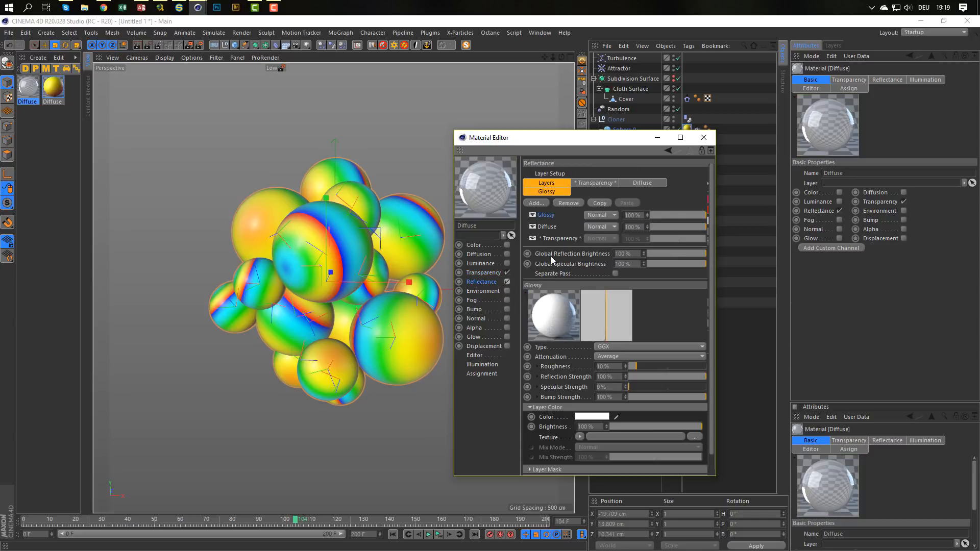
click(532, 227)
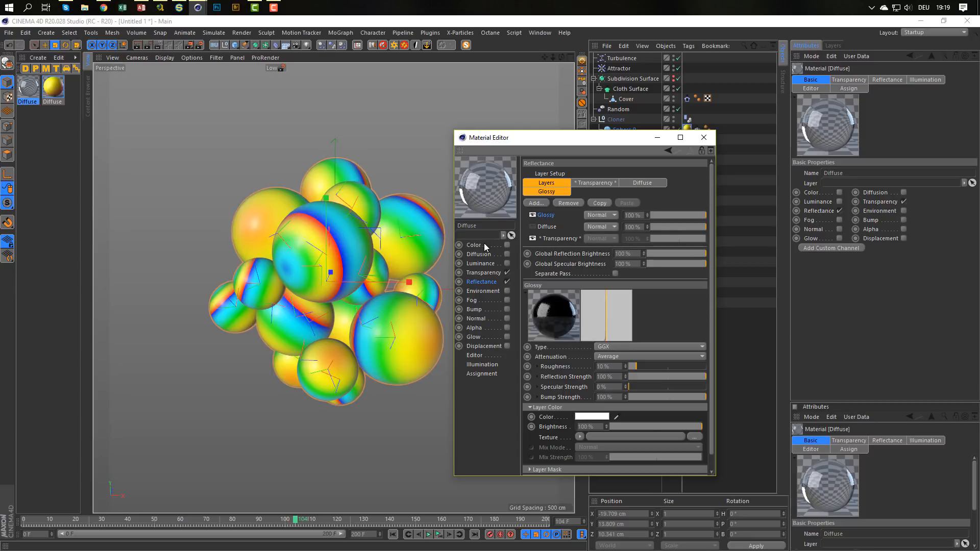
click(487, 272)
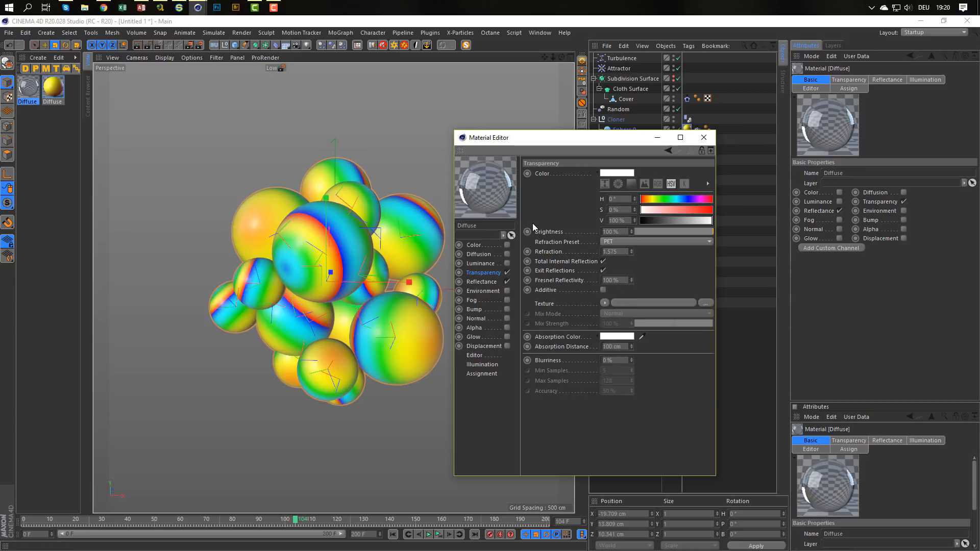
click(491, 283)
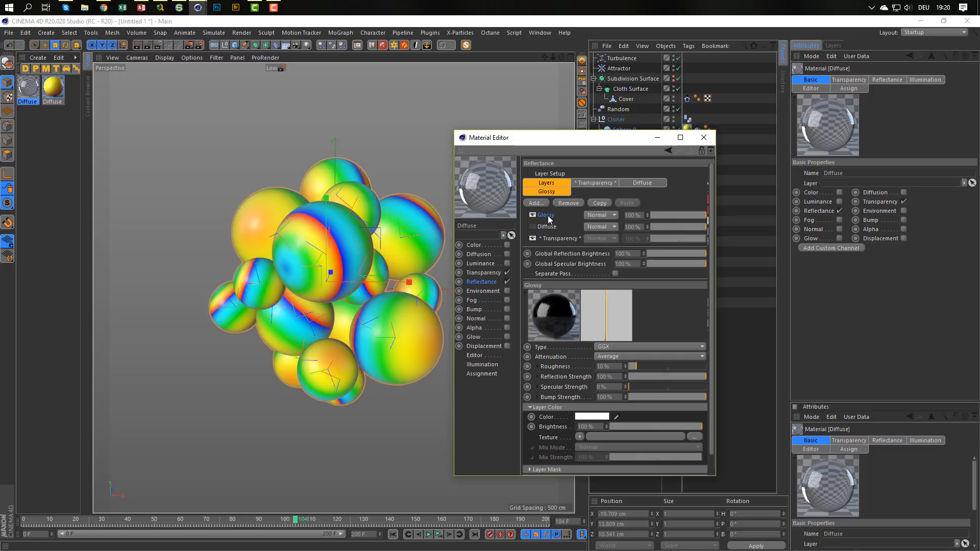
Enable the Subdivision Surface and apply the transparent PET material to it.
click(488, 271)
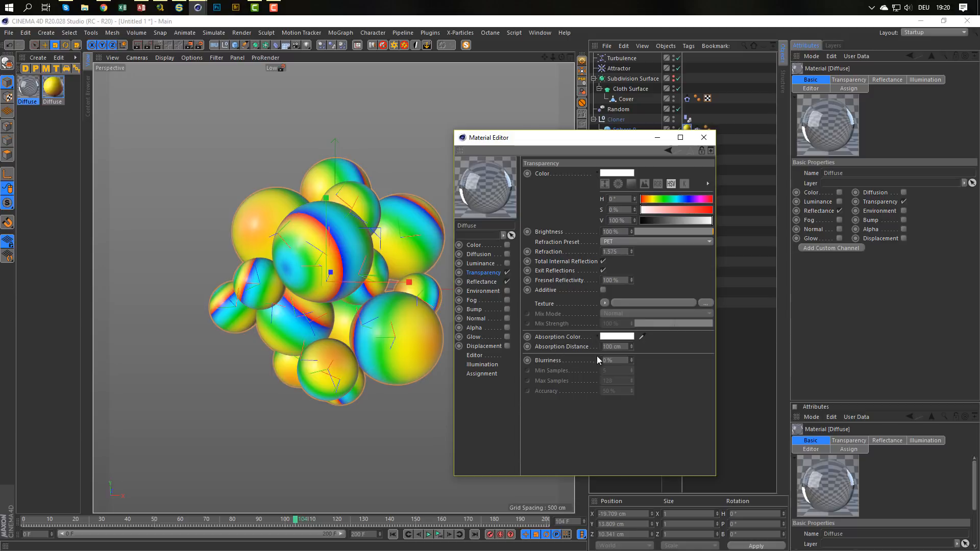
drag(584, 141, 614, 186)
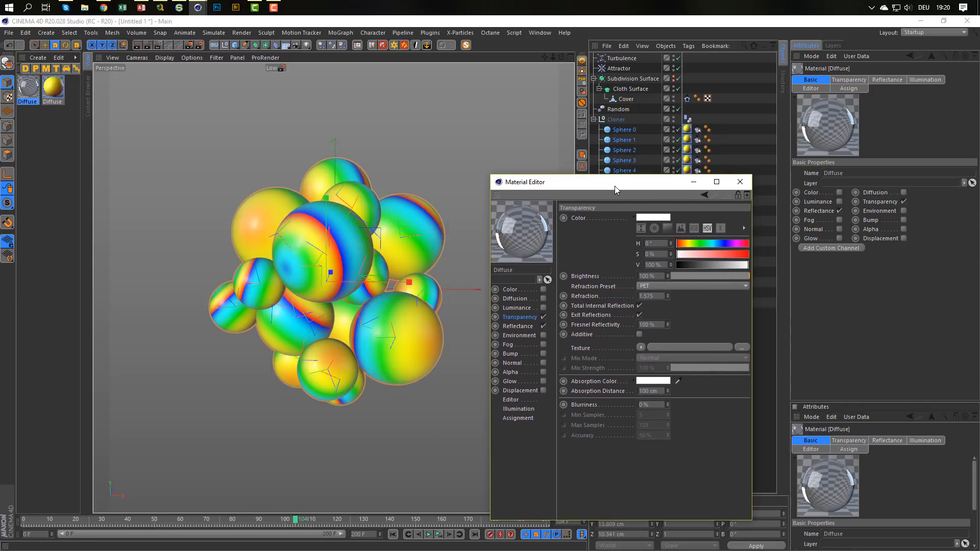
click(673, 77)
drag(32, 88, 652, 80)
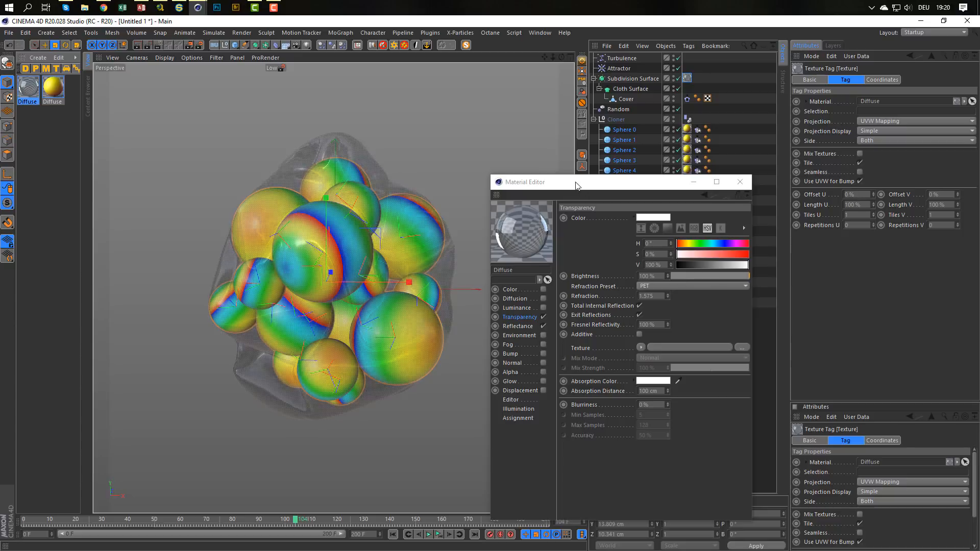
Preview the wrapped spheres in an interactive render region, turn the region off and close the Material Editor.
click(159, 45)
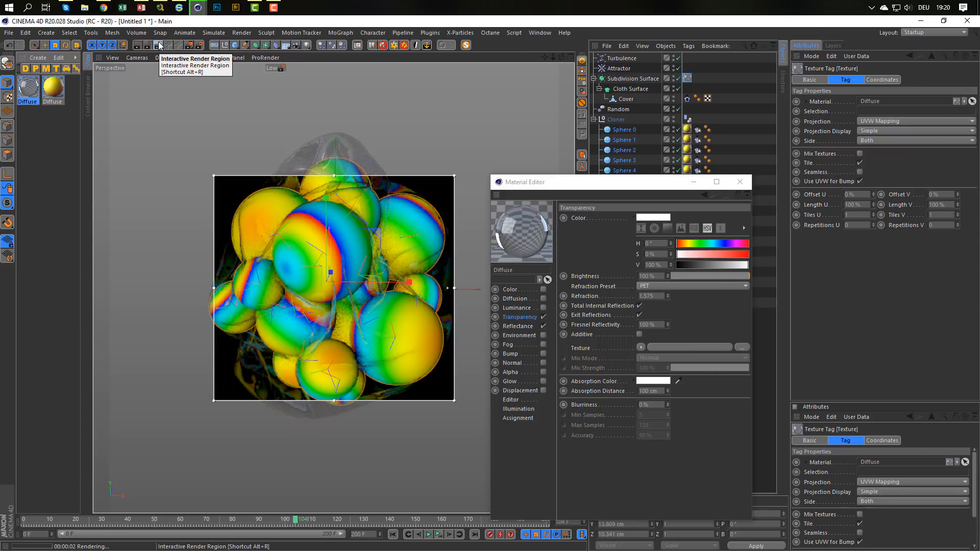
click(160, 45)
click(739, 181)
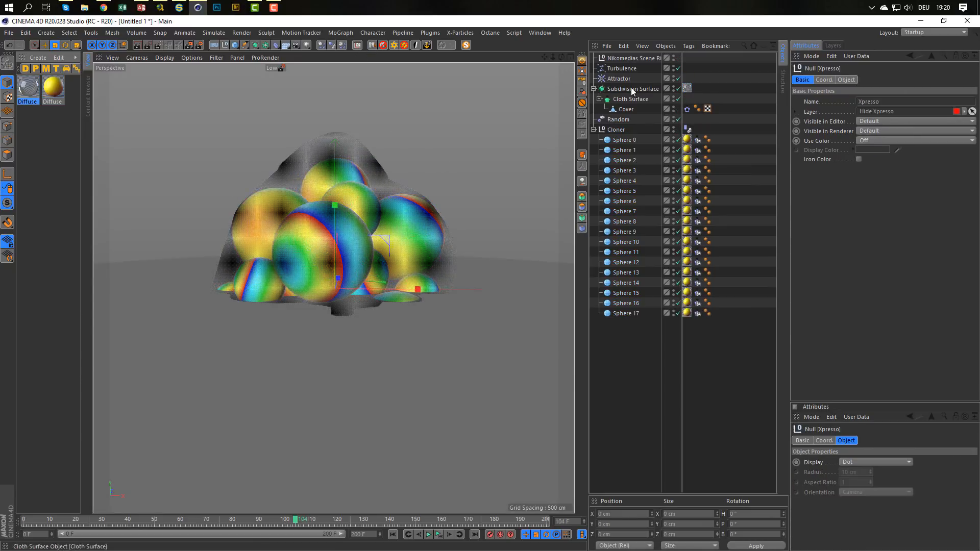
Disable Background On, Floor seen by Reflection, Floor Seen in Editor and Floor On in the Nikomedias Scene Rig.
click(641, 59)
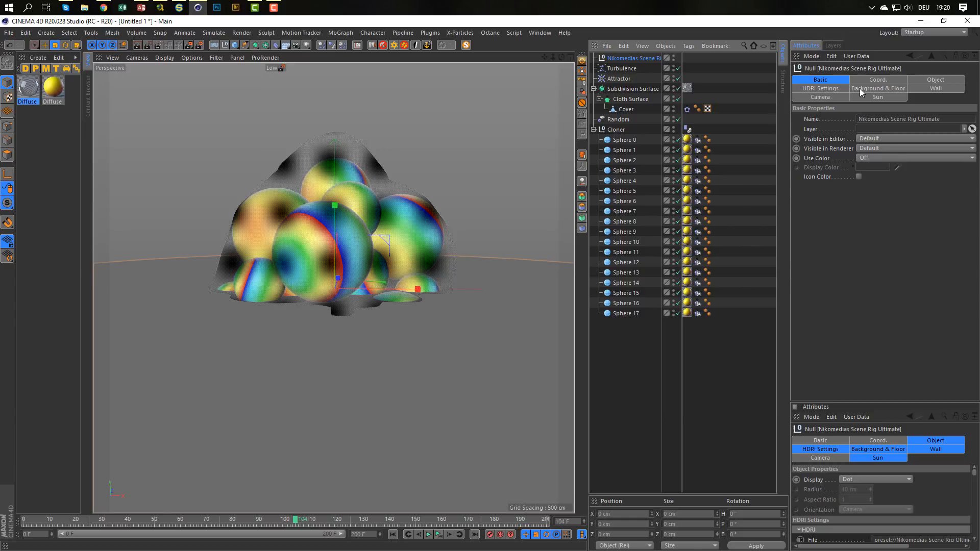
click(825, 89)
click(878, 89)
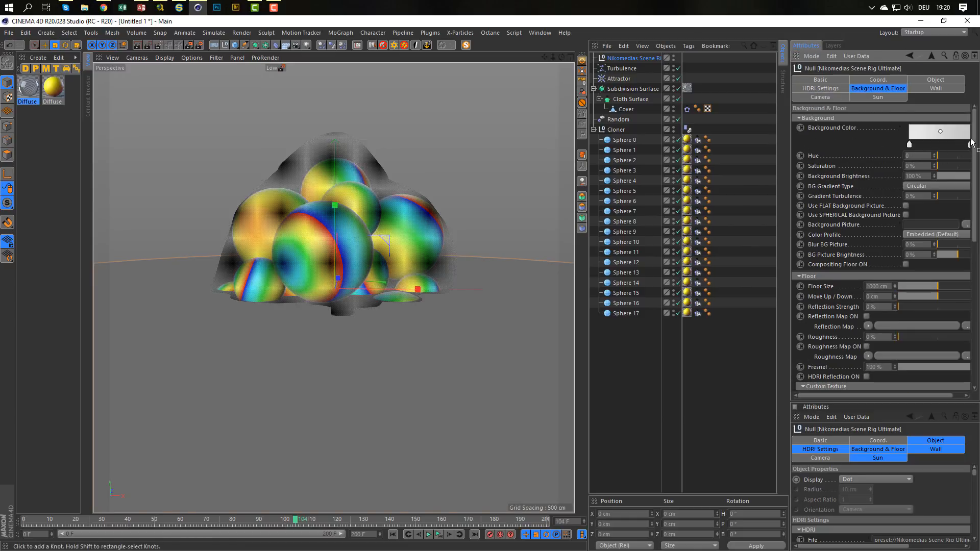
scroll(883, 245, down, 10)
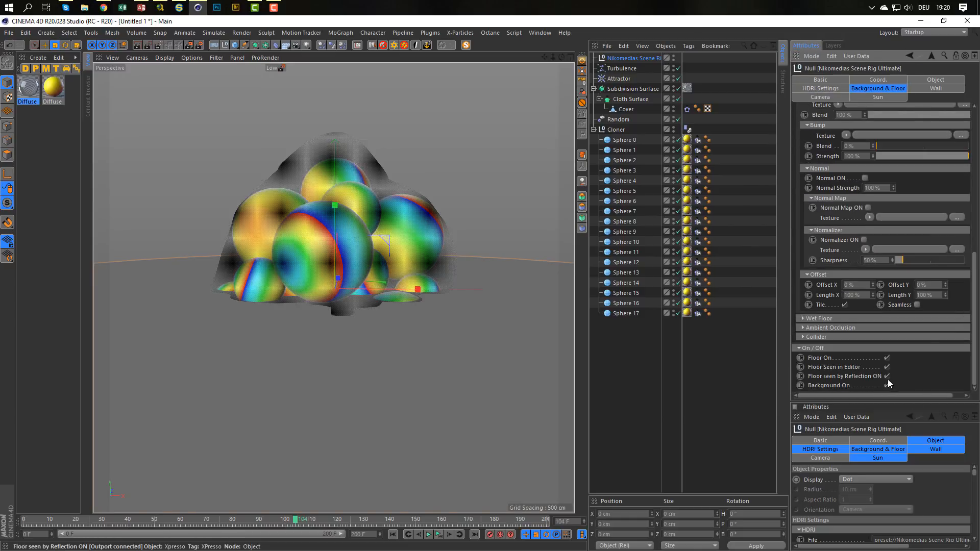
click(888, 375)
click(887, 366)
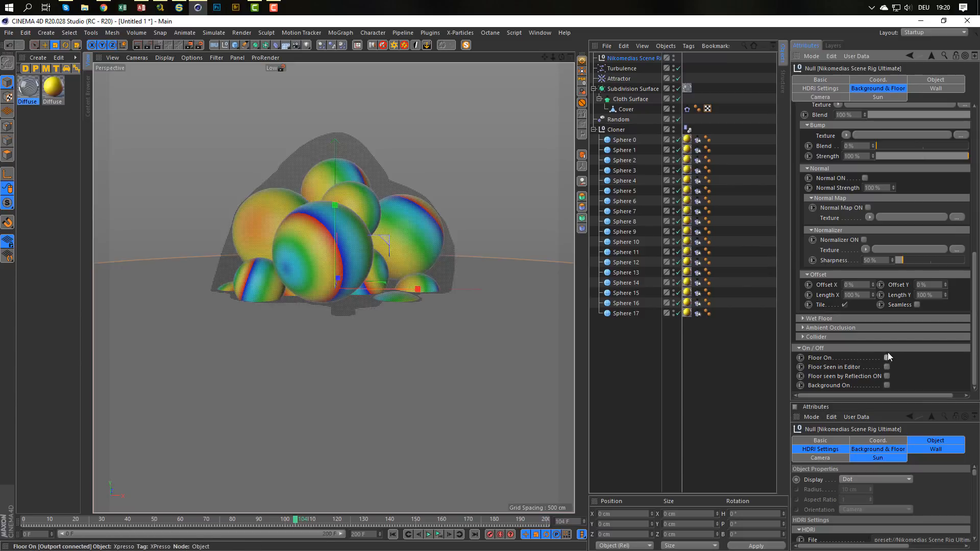
click(887, 357)
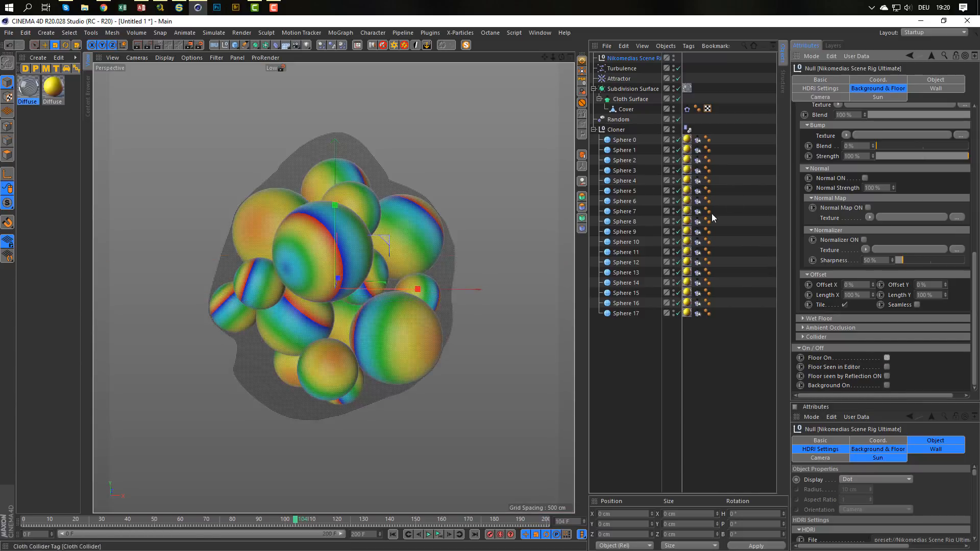
Load NatureLabFront_IBL_Ref.hdr from the Indoor HDRI presets as the scene rig's HDRI file, and close the Content Browser.
click(831, 88)
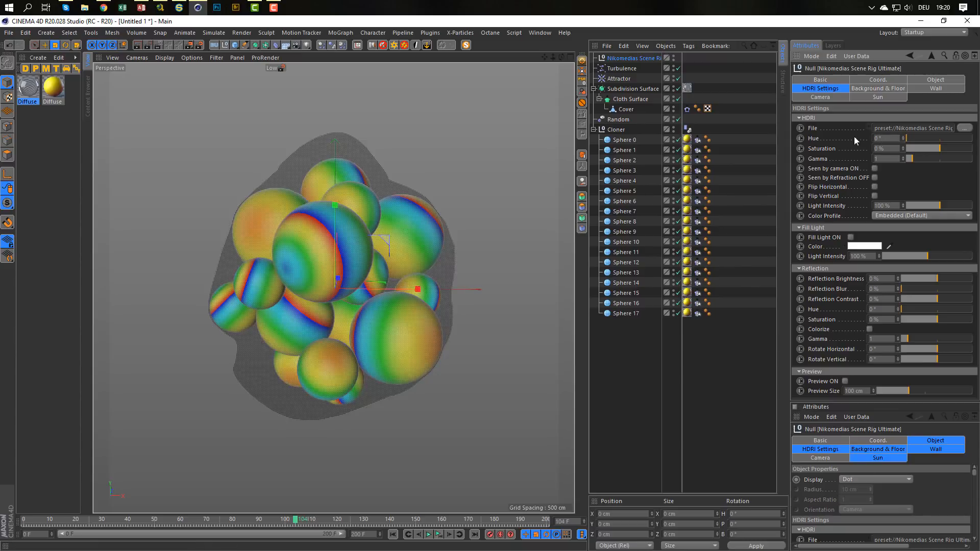
key(shift+F8)
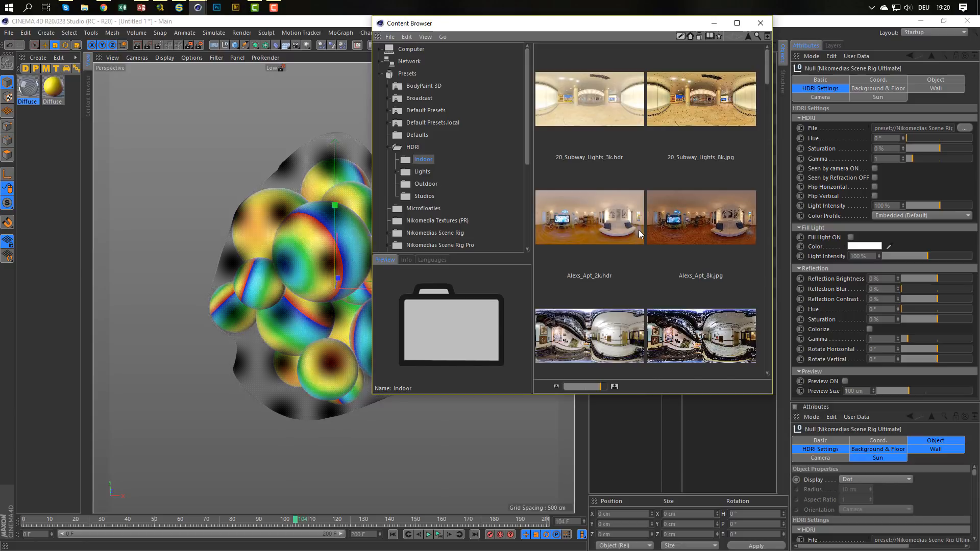
scroll(640, 234, down, 10)
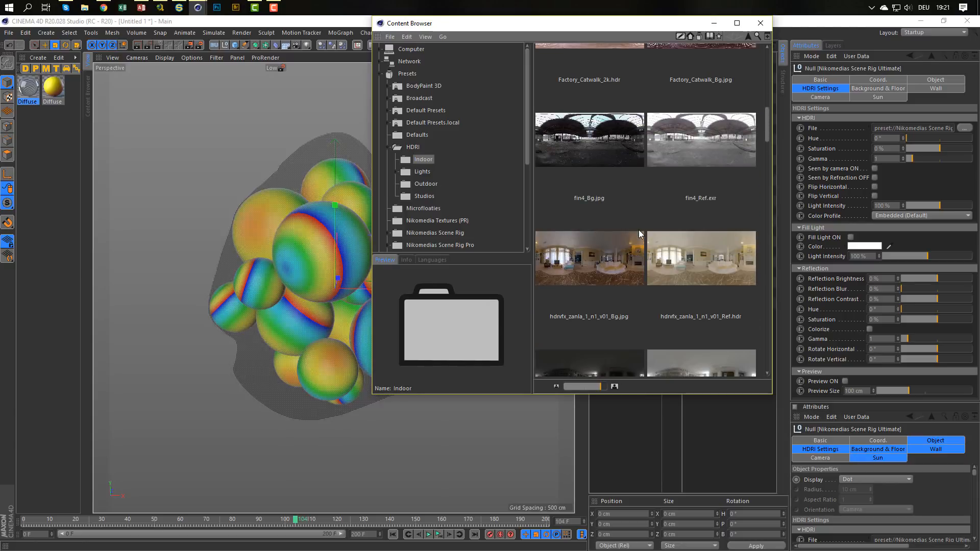
scroll(638, 233, down, 2)
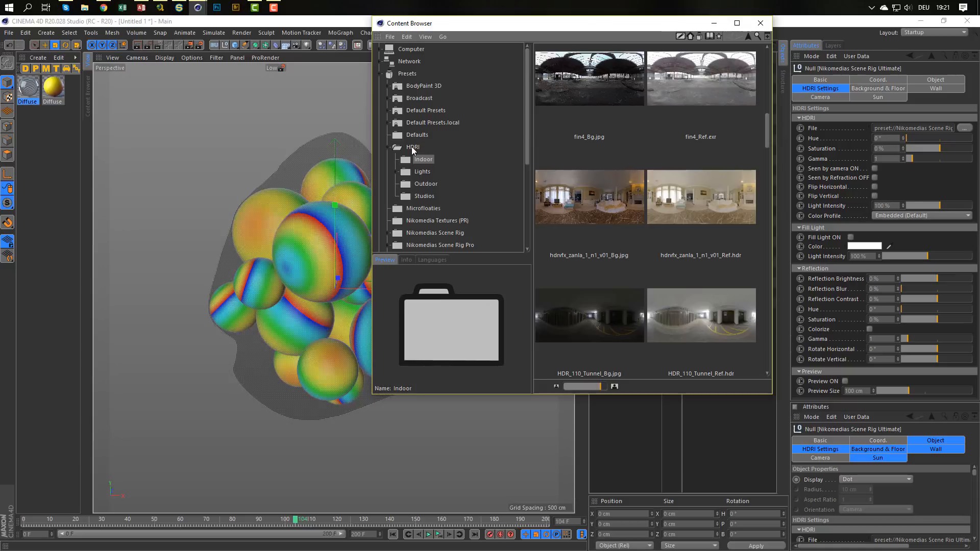
scroll(648, 204, down, 2)
scroll(647, 202, down, 8)
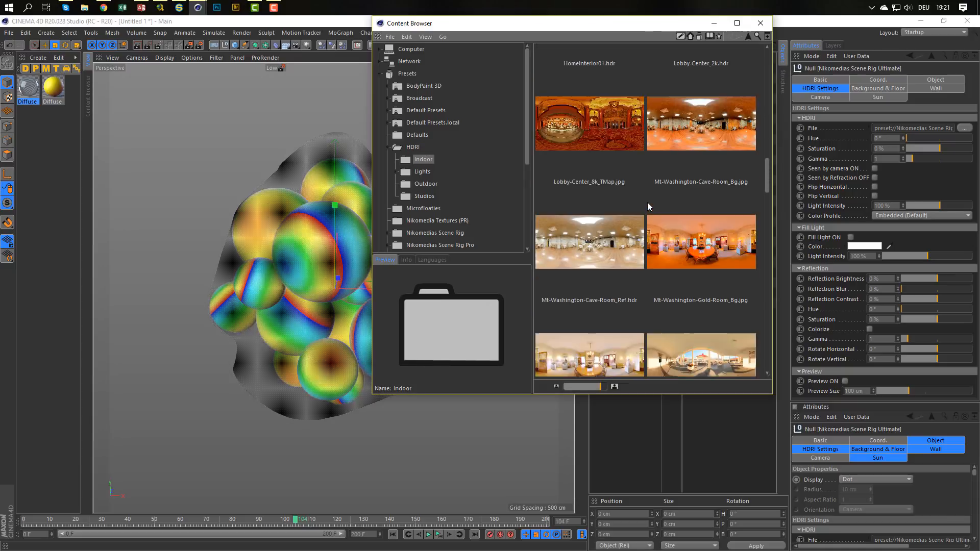
scroll(647, 204, down, 4)
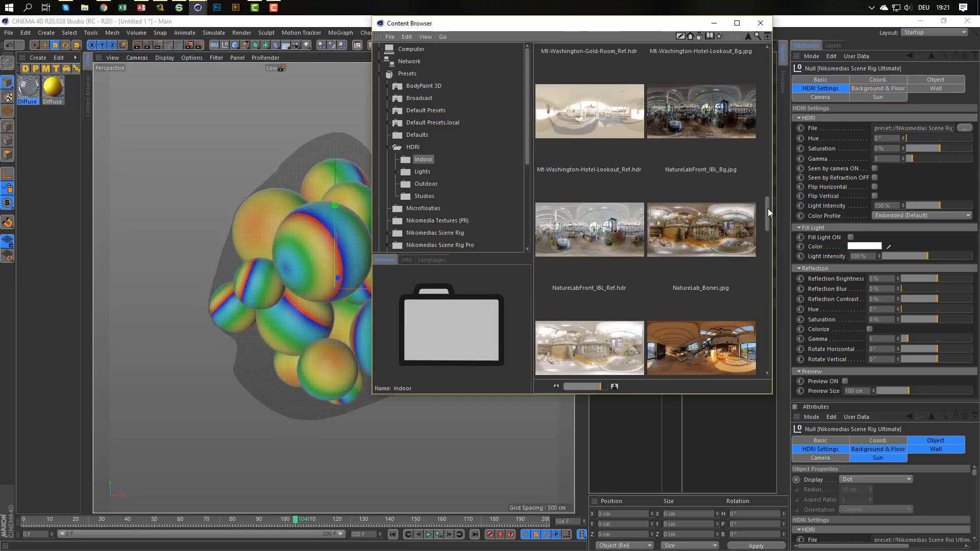
drag(768, 214, 768, 213)
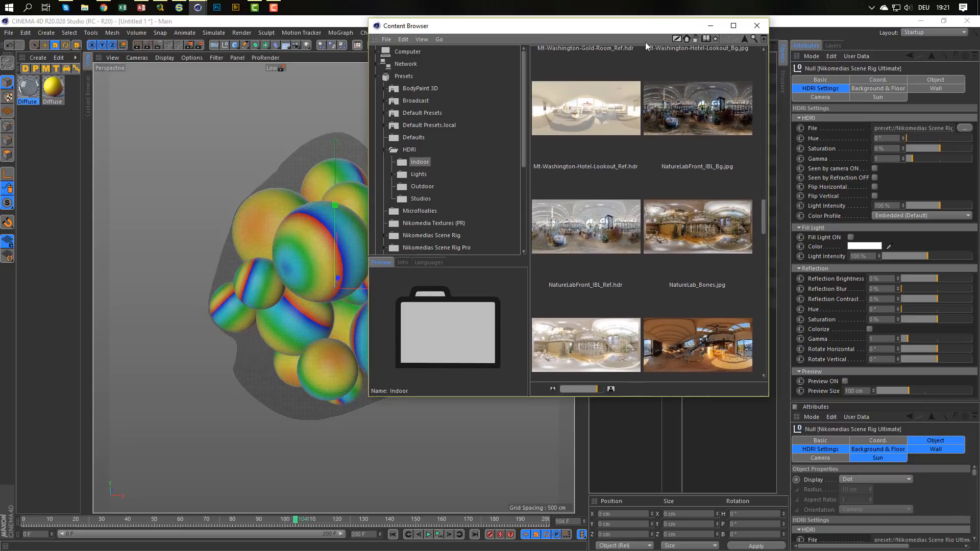
drag(645, 23, 563, 53)
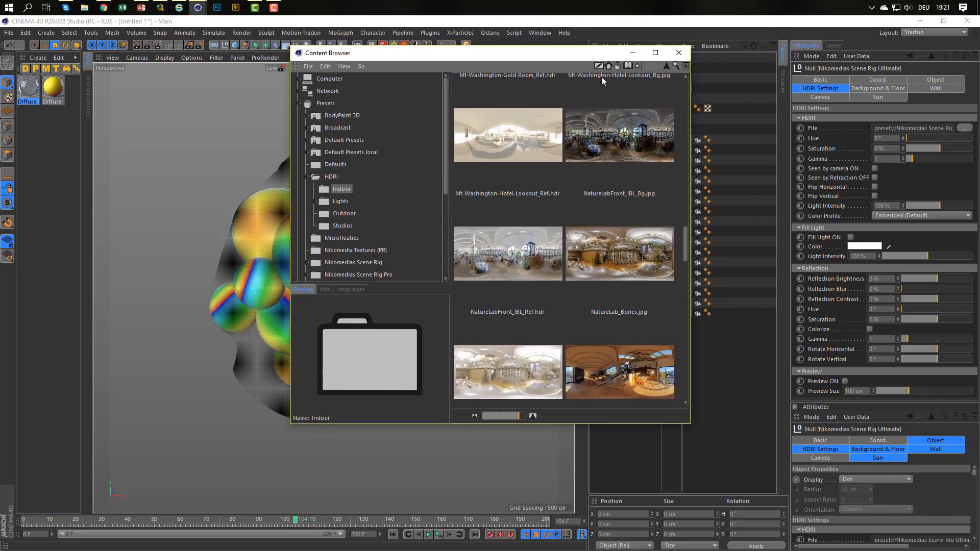
click(518, 255)
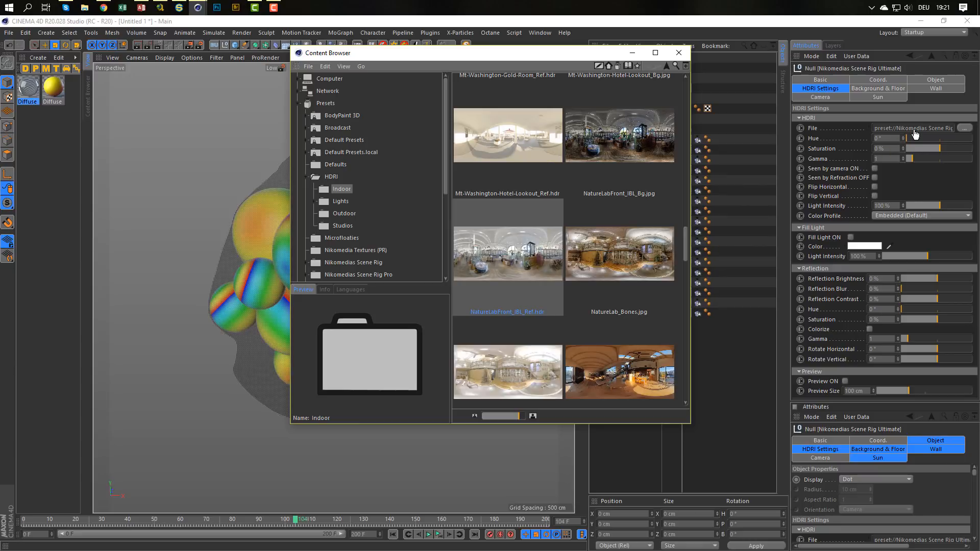
drag(914, 134, 914, 131)
click(679, 52)
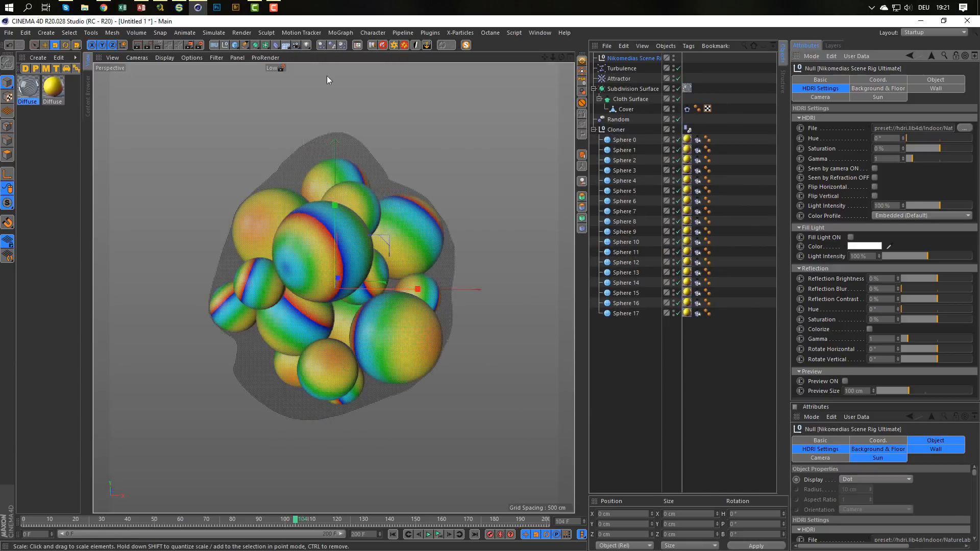
Switch the render preset to Low GI and enlarge the interactive render region to cover the whole wrapped bundle.
click(281, 68)
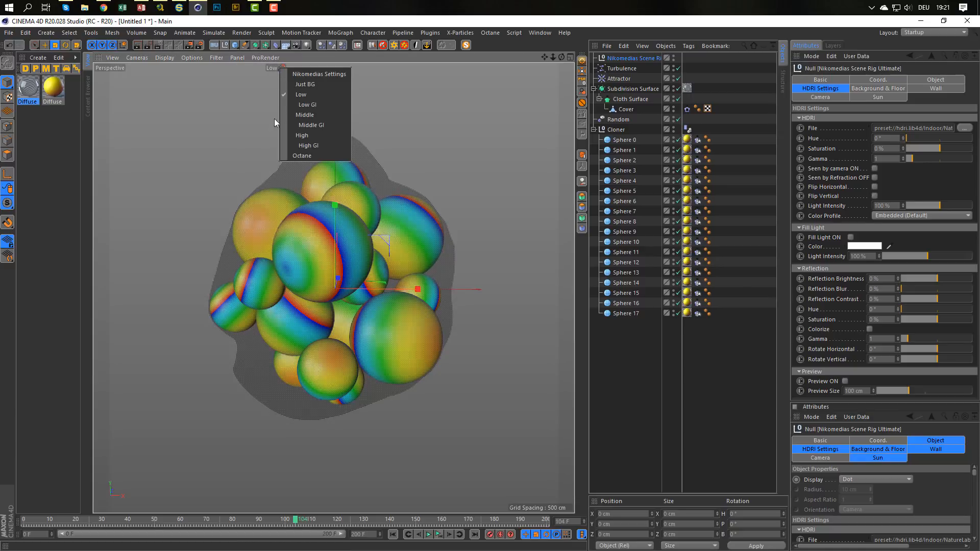
click(303, 104)
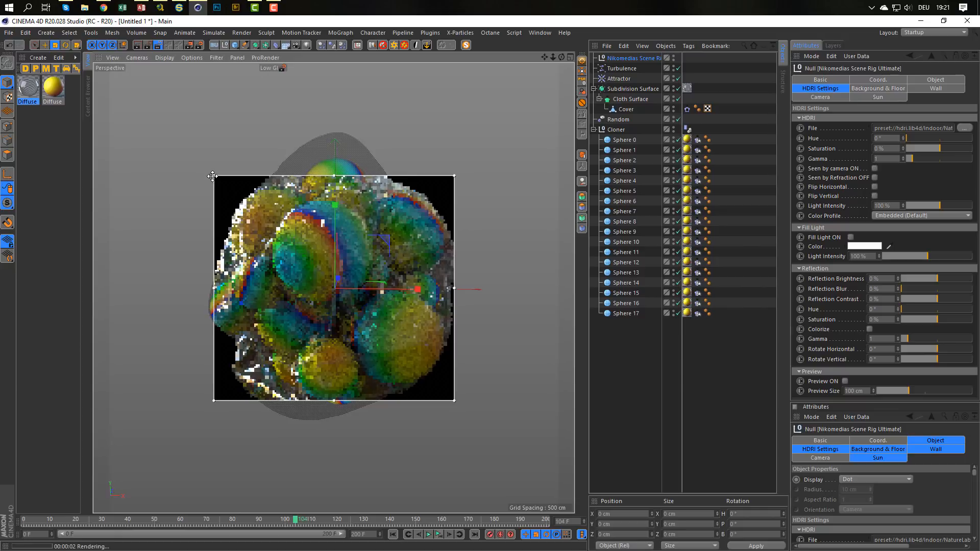
drag(213, 176, 186, 124)
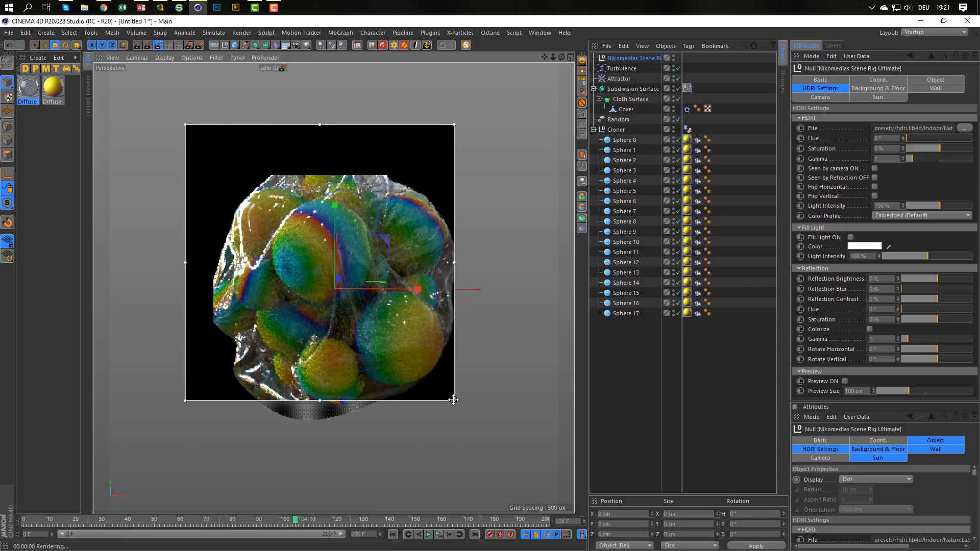
drag(454, 400, 493, 447)
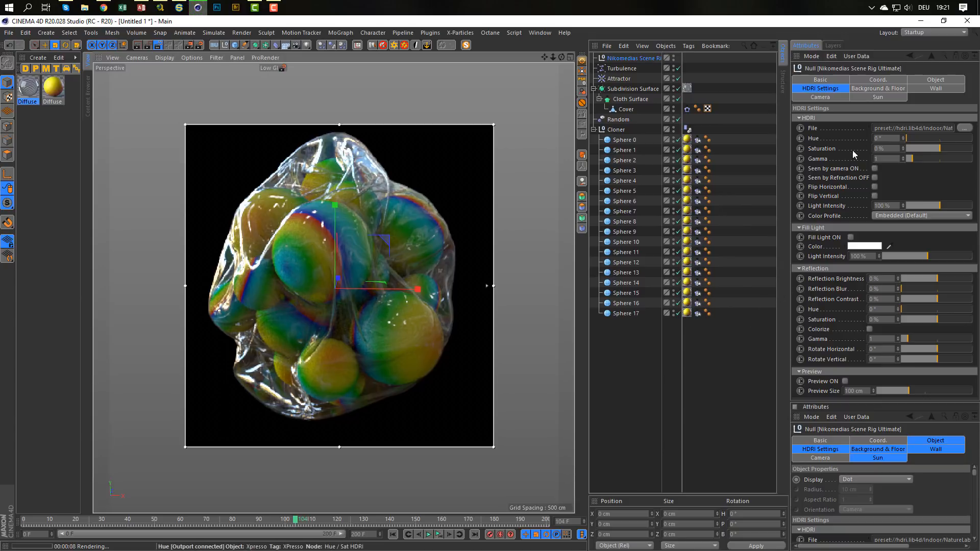
Make the HDRI seen by the camera to preview its surroundings, and switch that option off again.
click(875, 169)
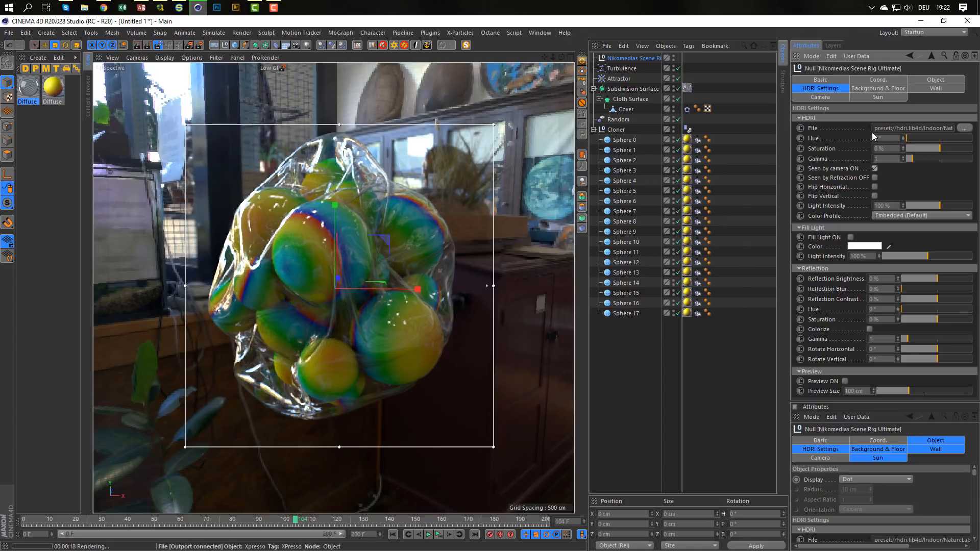
click(874, 168)
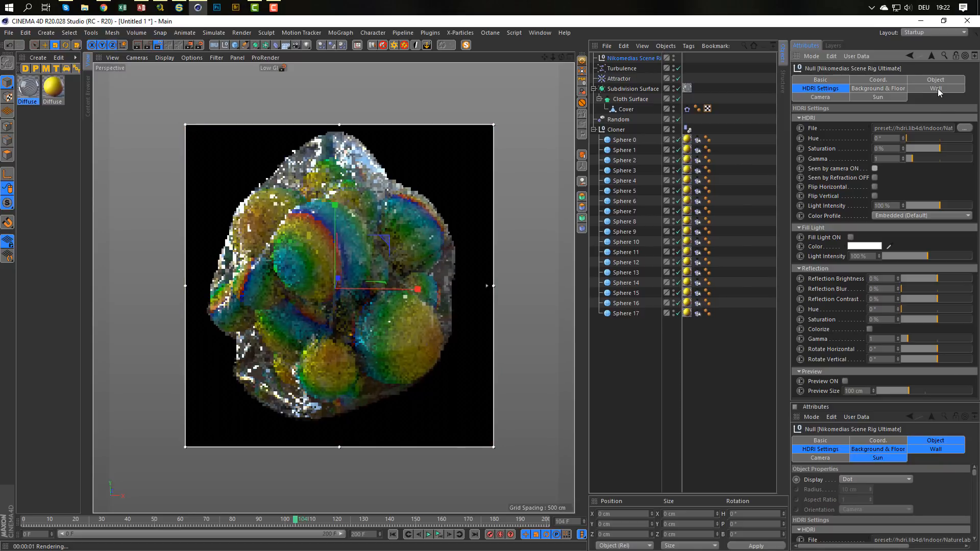
Turn on the scene rig's background and set its Background Brightness to 10 %.
click(877, 89)
drag(973, 161, 972, 306)
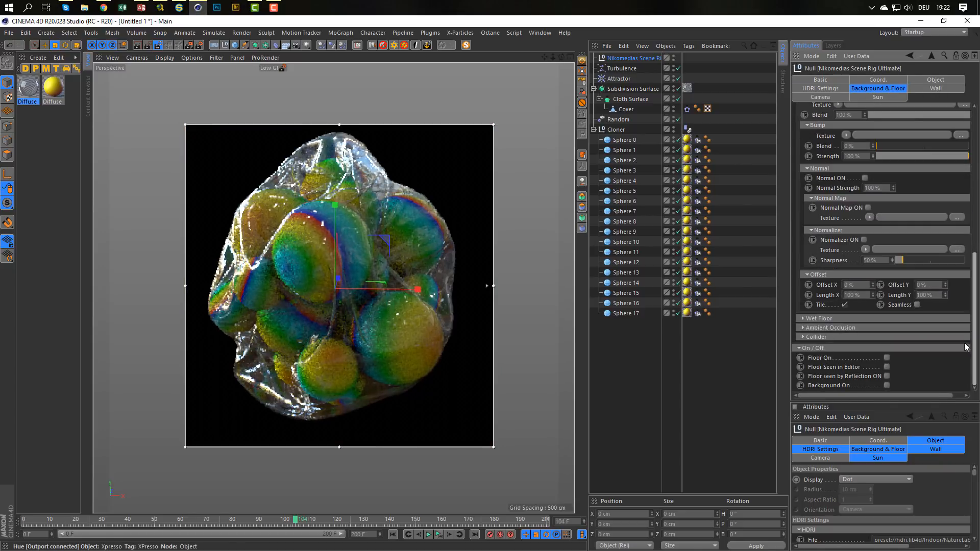
click(887, 385)
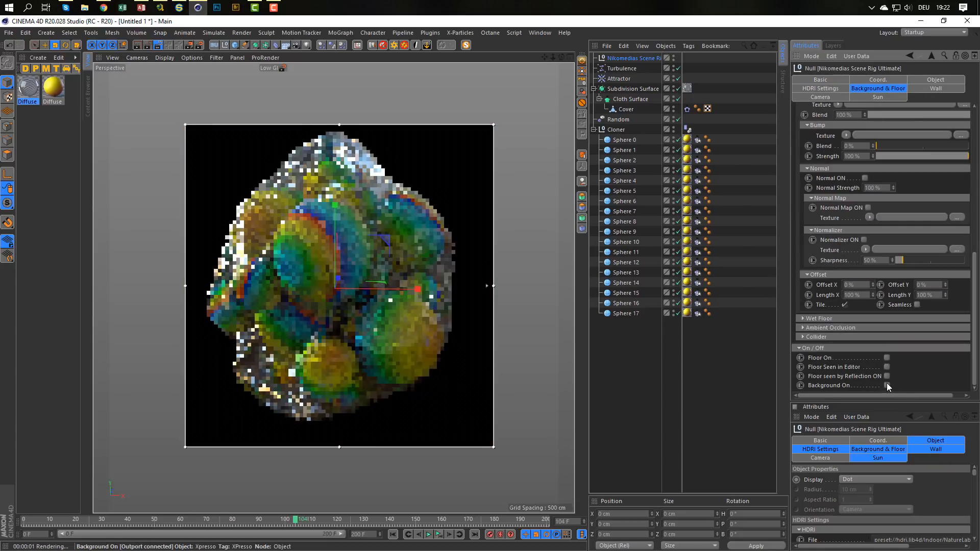
drag(975, 338, 976, 171)
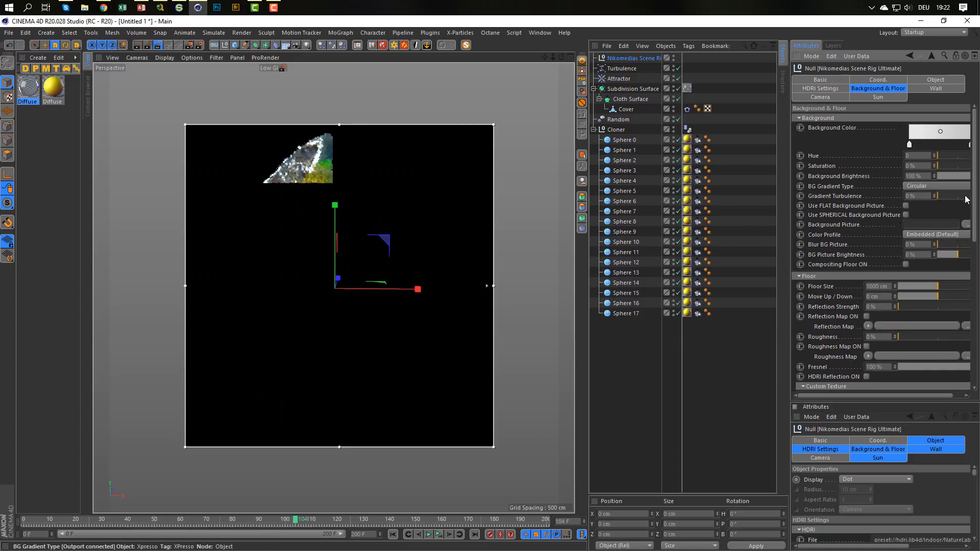
drag(788, 196, 755, 196)
drag(906, 176, 910, 176)
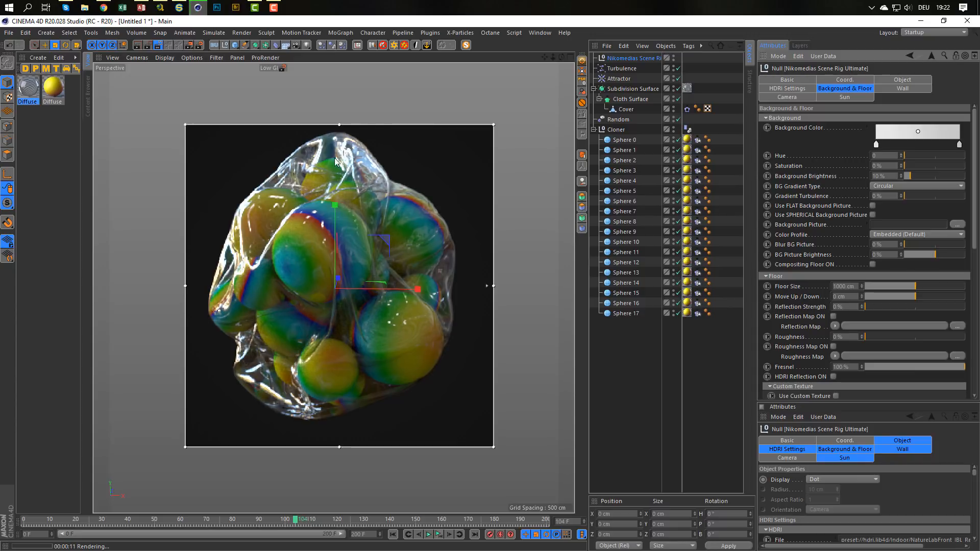
Try the HDRI's Seen by Refraction OFF option on the plastic wrap and revert it.
click(801, 88)
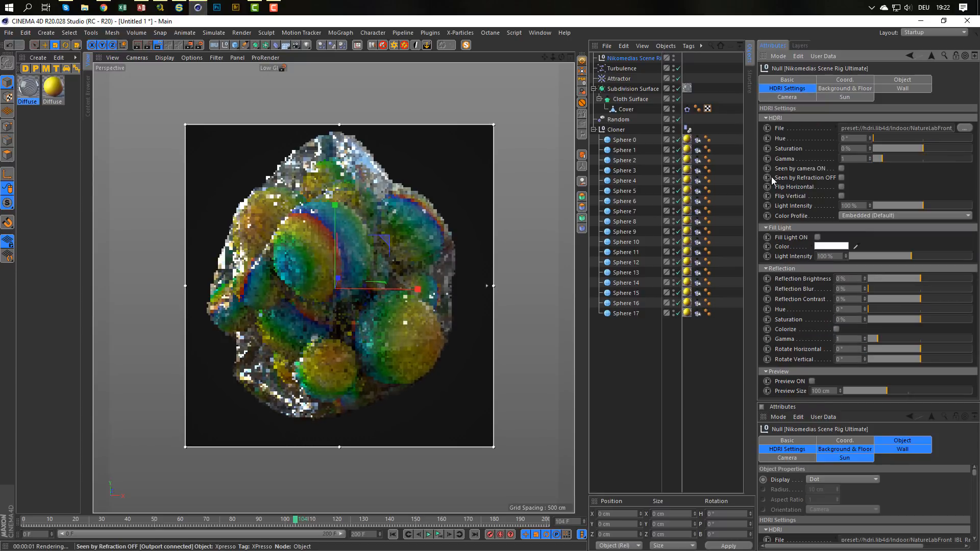
click(841, 177)
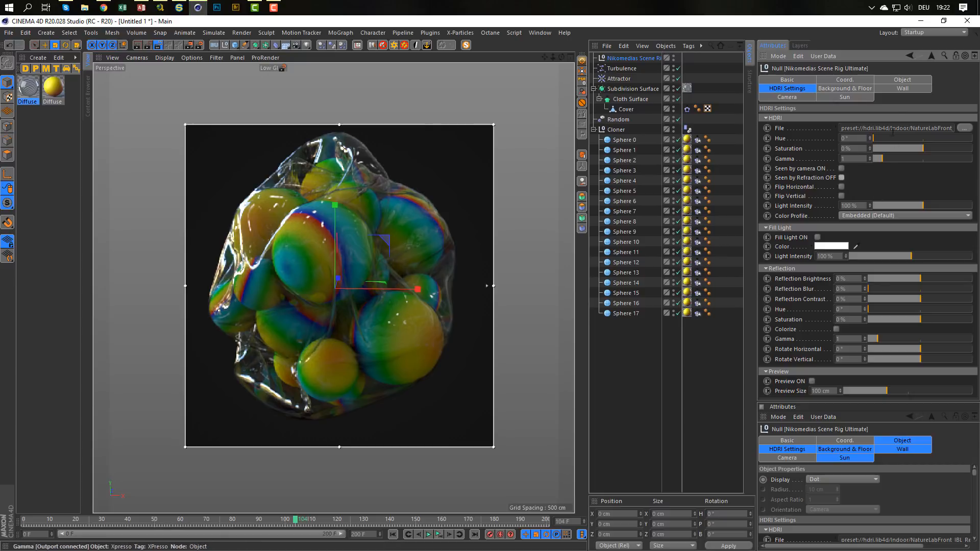
Turn off the scene rig's background and reopen its HDRI settings.
click(852, 88)
scroll(823, 275, down, 10)
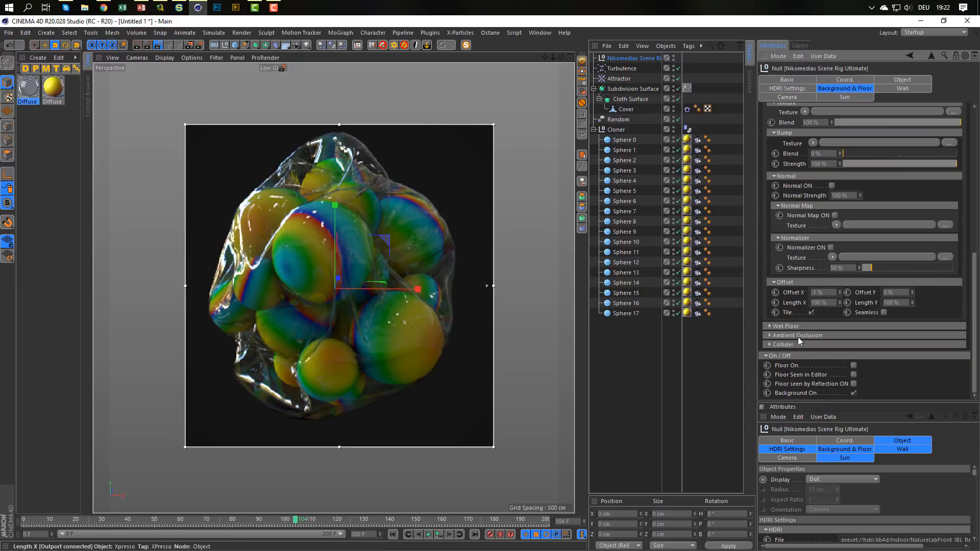
click(854, 393)
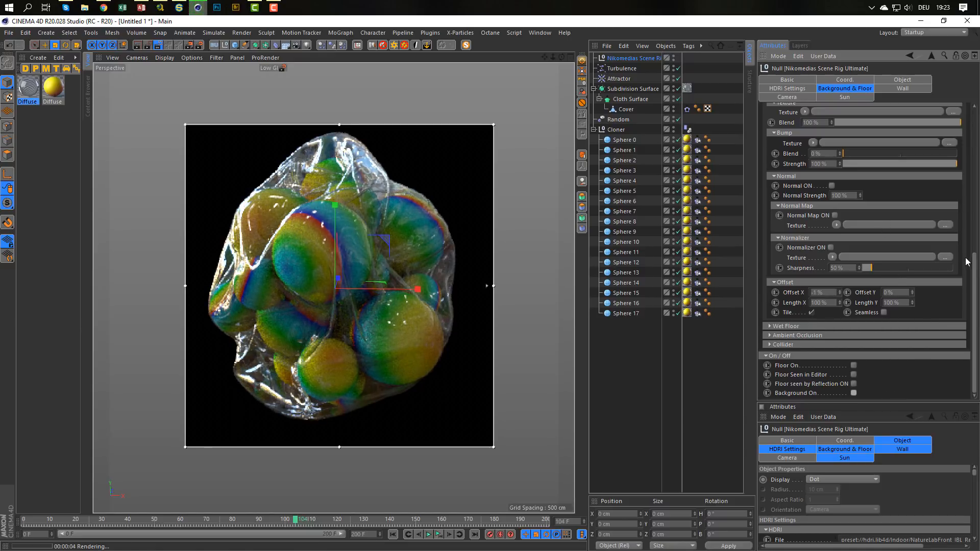
click(787, 88)
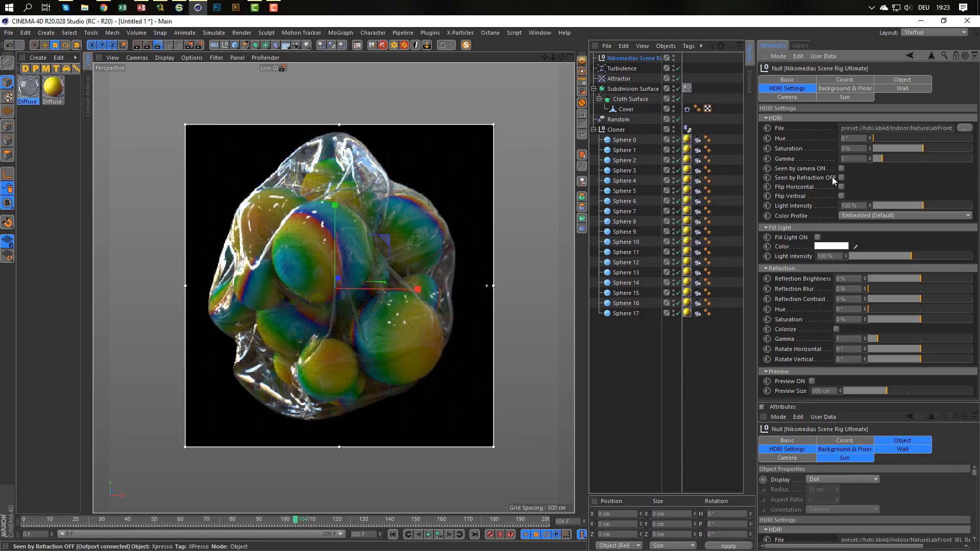
Make the HDRI seen by the camera and enable the Reflectance channel of the transparent Diffuse material.
click(840, 167)
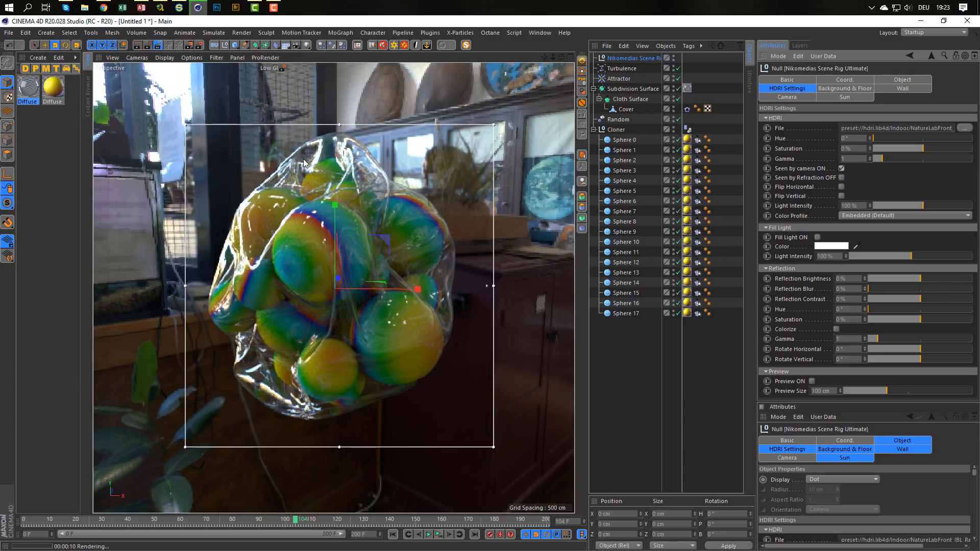
double_click(27, 89)
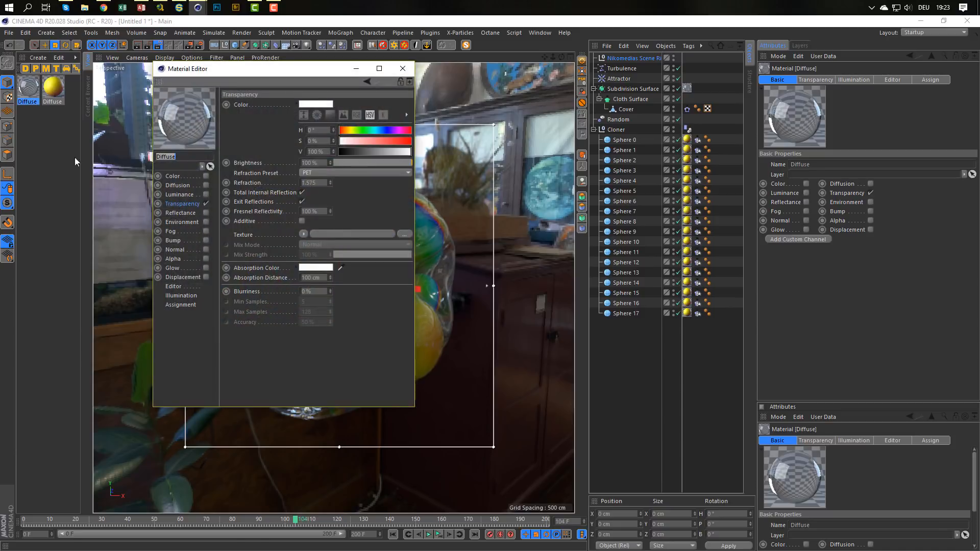
click(180, 214)
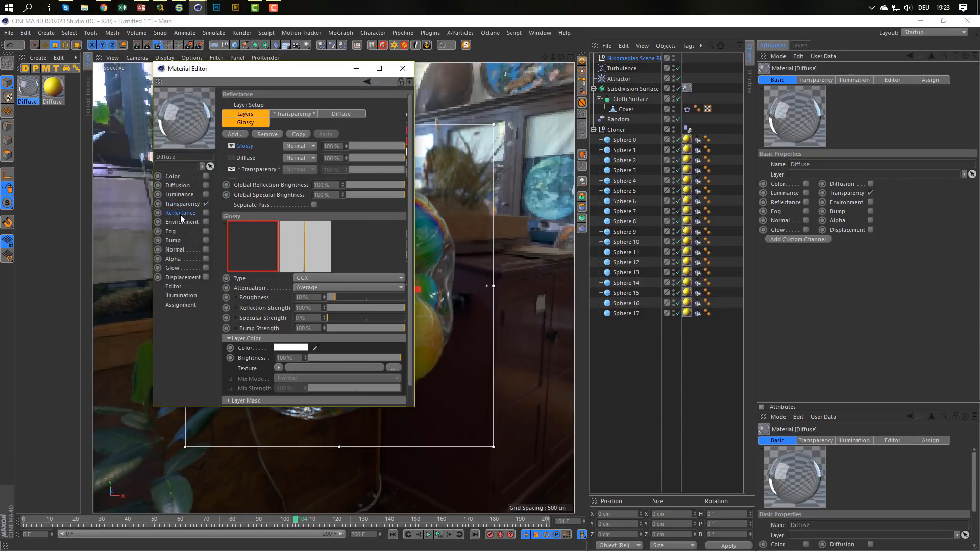
click(206, 212)
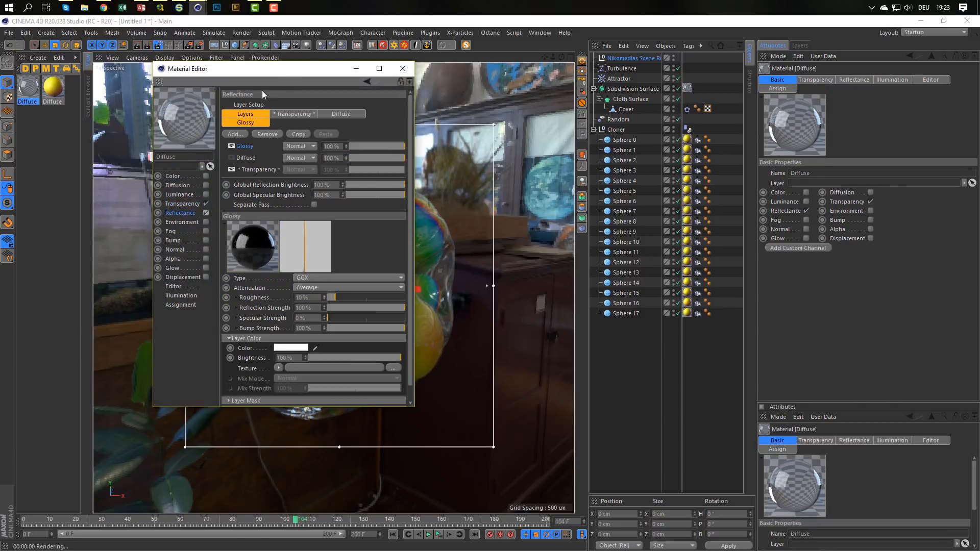
drag(284, 70, 633, 138)
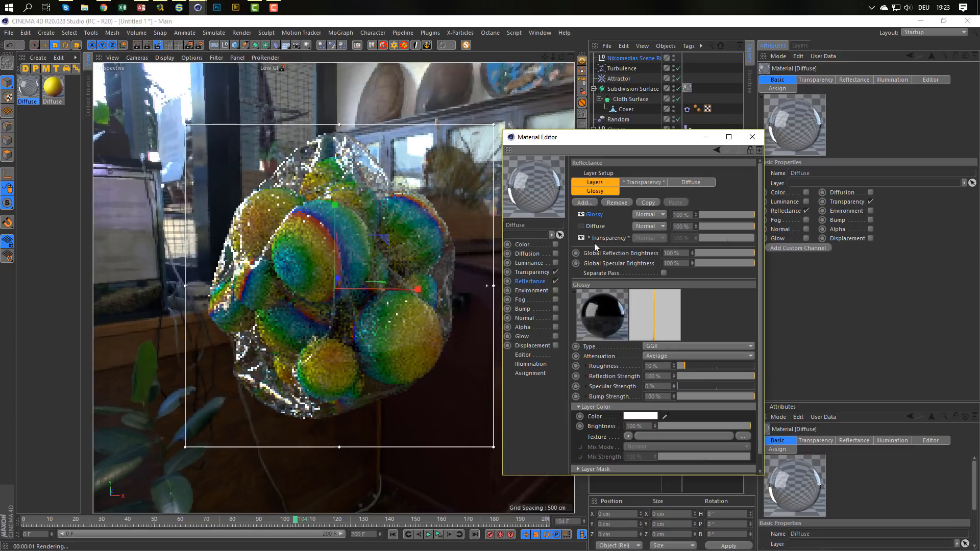
Try the material's Glossy reflectance layer with 100 % Roughness and Add blending, and hide that layer.
click(596, 238)
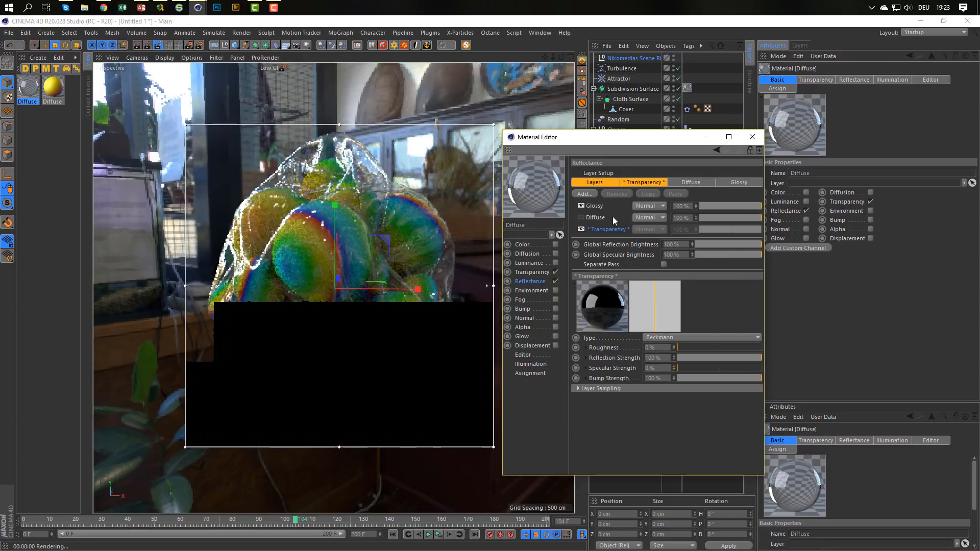
click(601, 207)
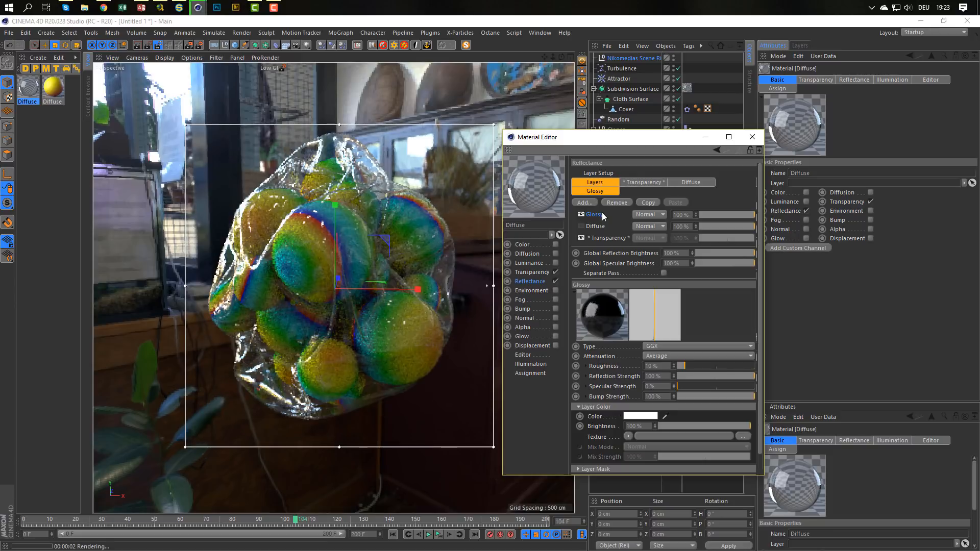
click(659, 365)
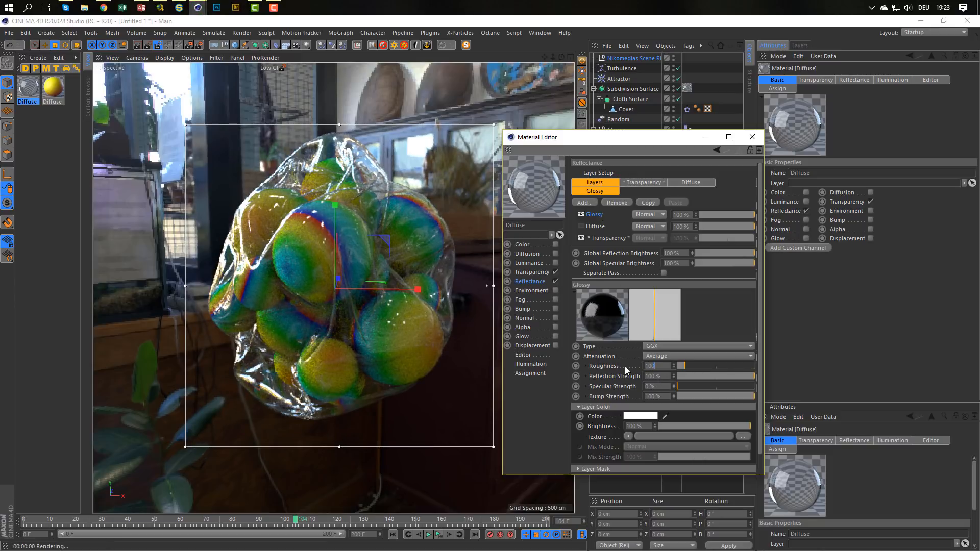
key(Return)
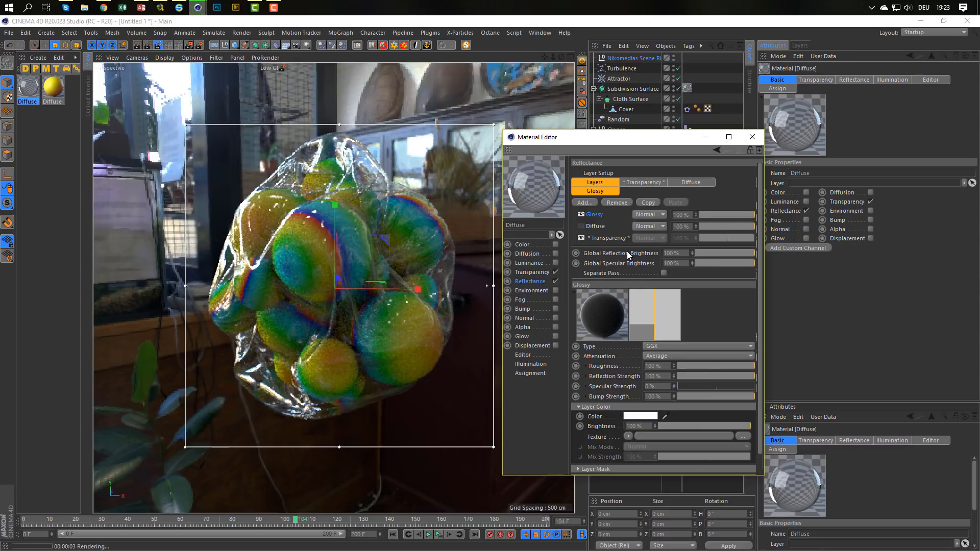
click(649, 214)
click(650, 233)
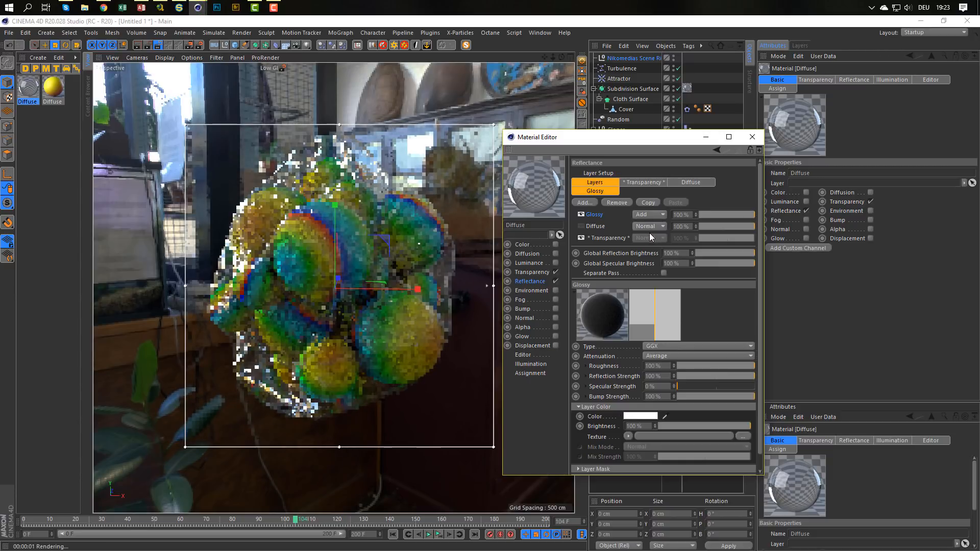
click(583, 214)
Try a Roughness of 50 % on the material's Transparency reflectance layer and return it to 0 %.
click(600, 238)
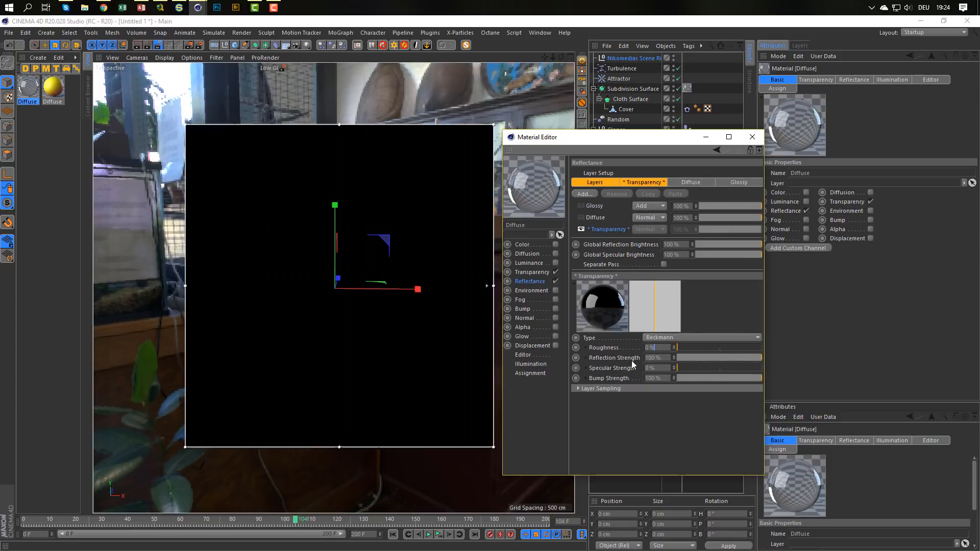
drag(661, 348, 622, 348)
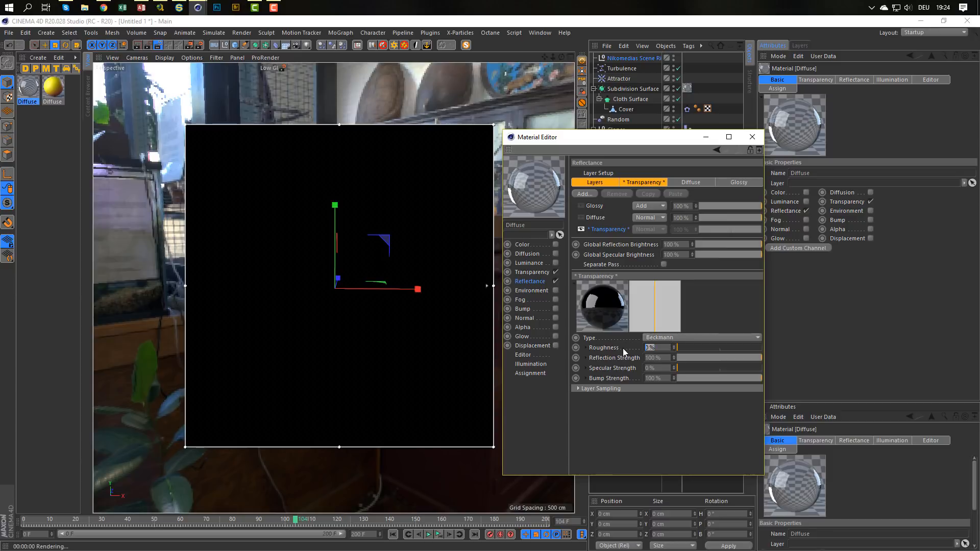
text(50)
key(Return)
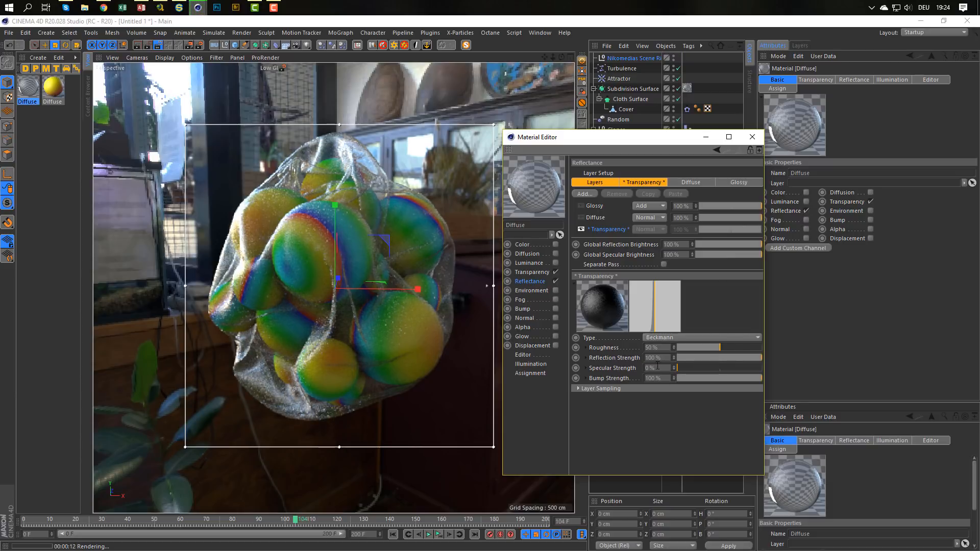
click(654, 347)
text(0)
key(Return)
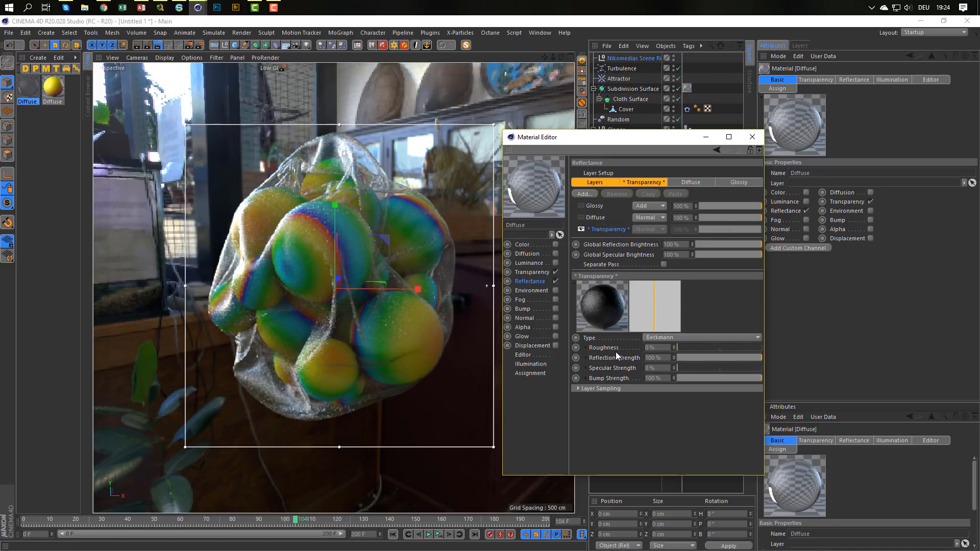
Try a transparency Blurriness of 15 % on the plastic material and reduce it to 5 %.
click(532, 270)
click(663, 359)
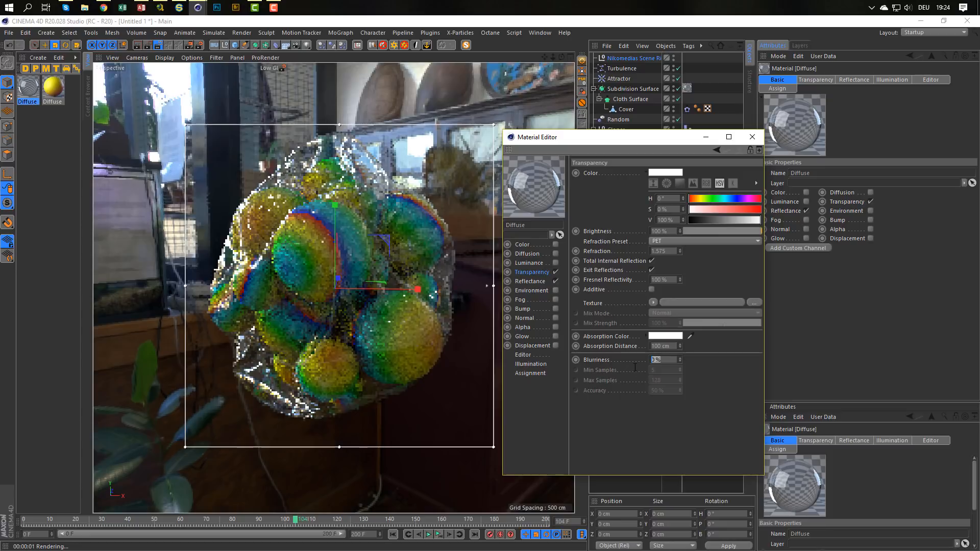
text(15)
key(Return)
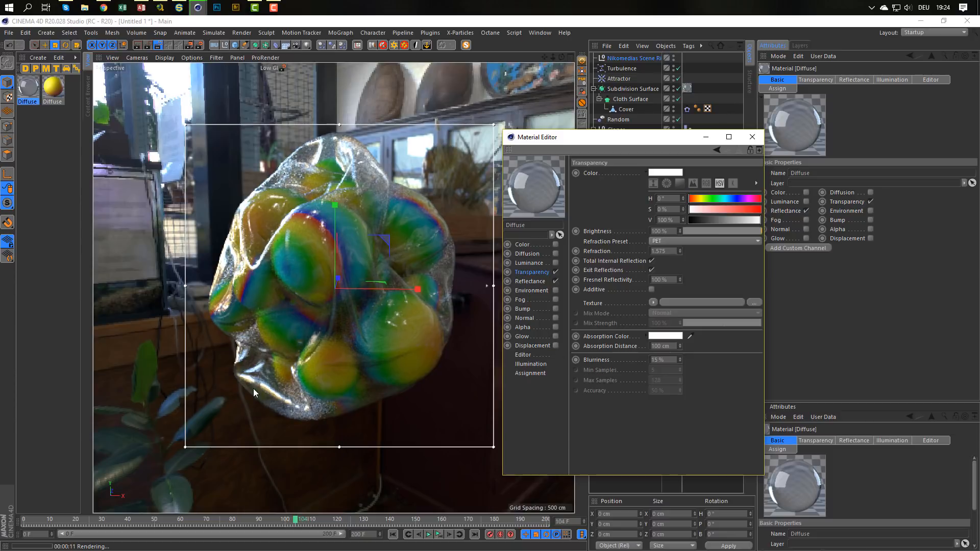
double_click(660, 360)
text(5)
key(Return)
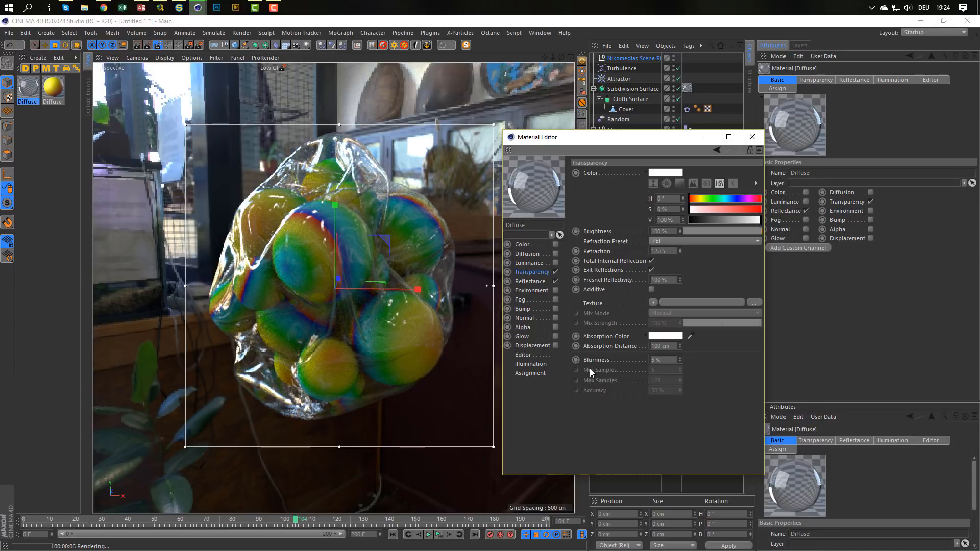
Turn off the interactive render region and save the scene in Dokumente as plastic_cover.
click(159, 46)
key(ctrl+s)
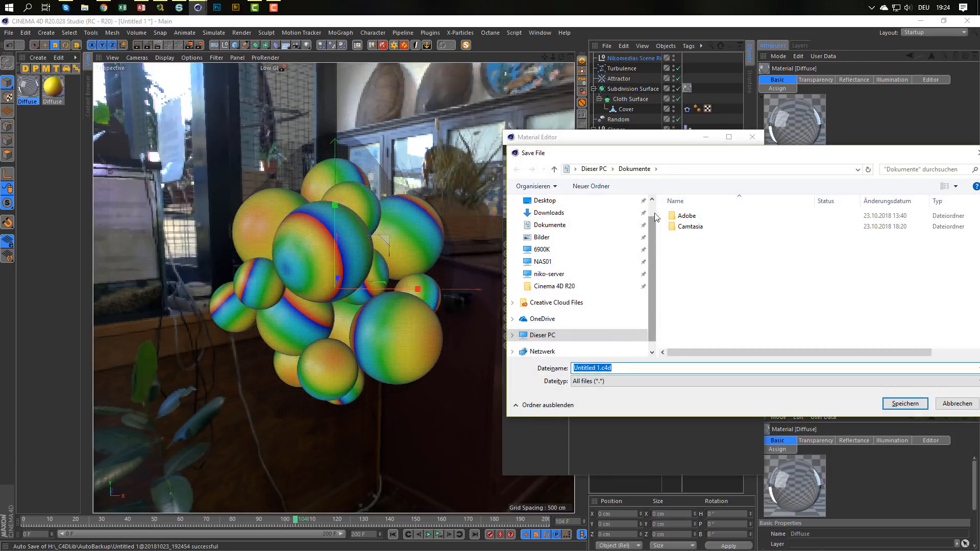
drag(687, 156, 469, 114)
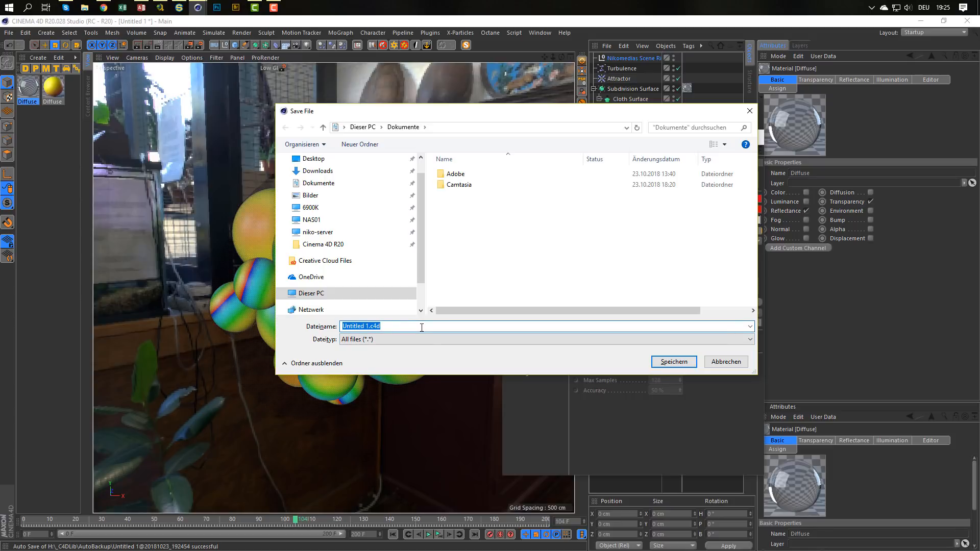
text(plastic_cover)
key(Return)
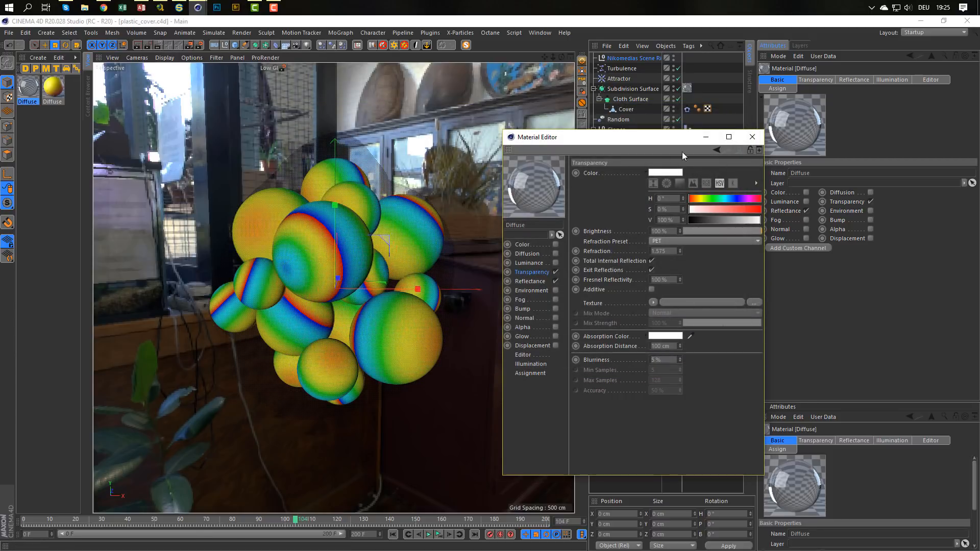
Close the material editor and make Middle GI the active render setting.
click(753, 137)
click(159, 43)
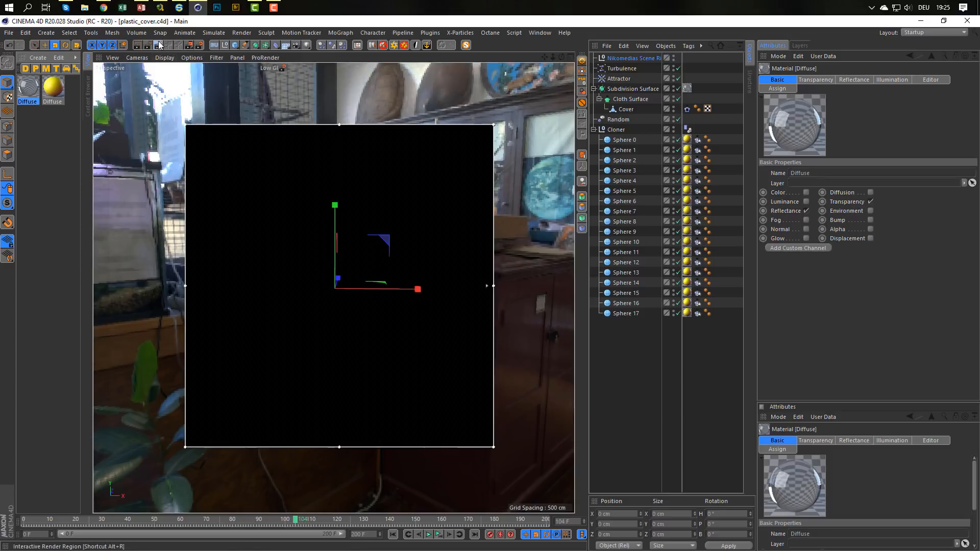
click(159, 44)
click(202, 43)
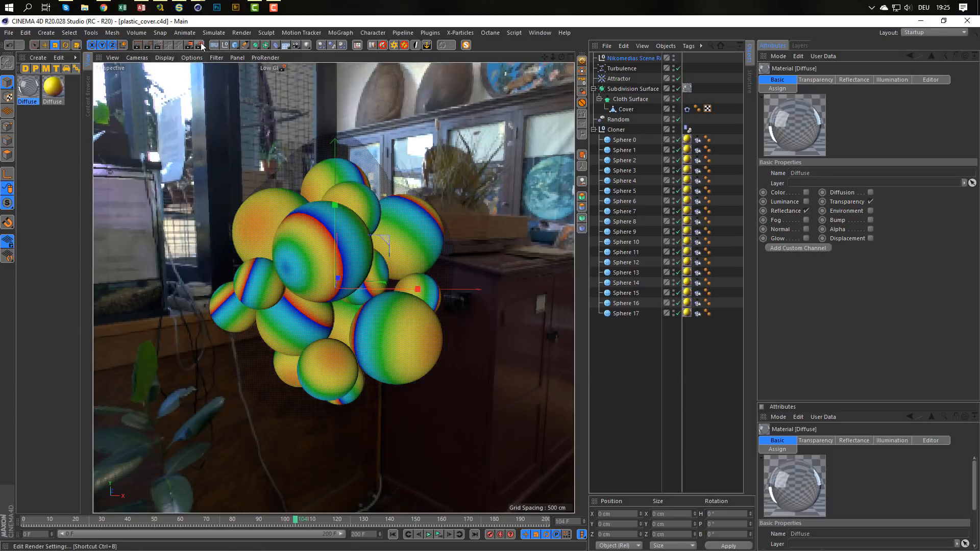
click(205, 270)
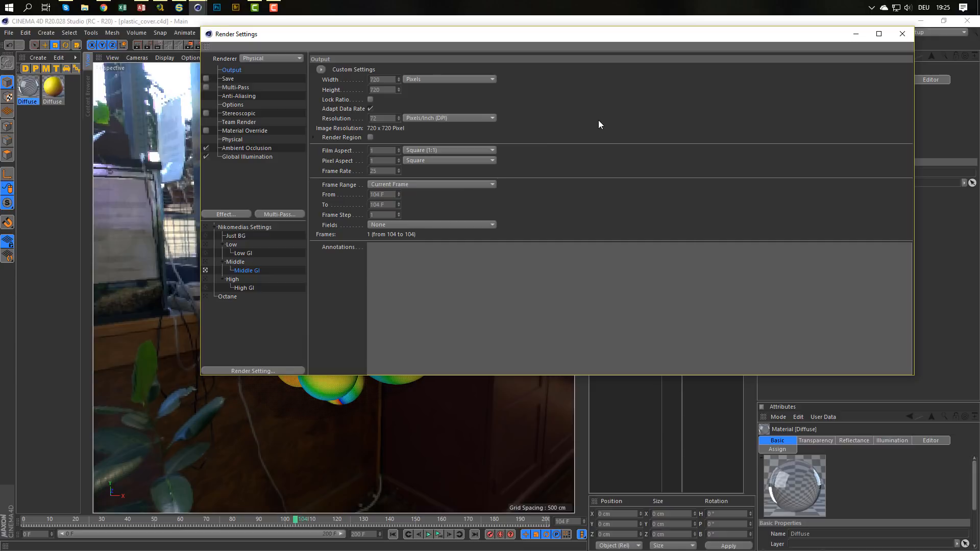
Render the current frame in the Picture Viewer, inspect the result, and close the viewer and render settings.
key(shift+r)
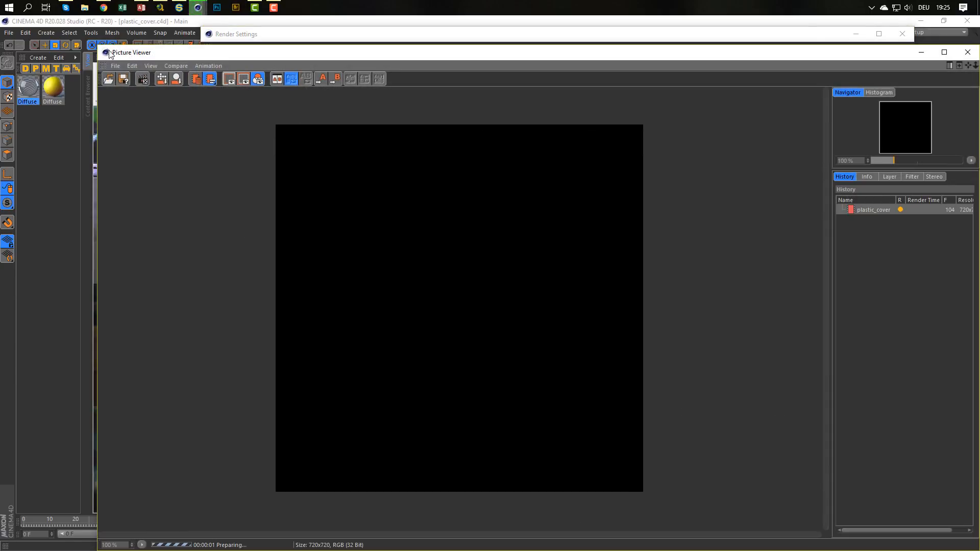
drag(100, 47, 428, 93)
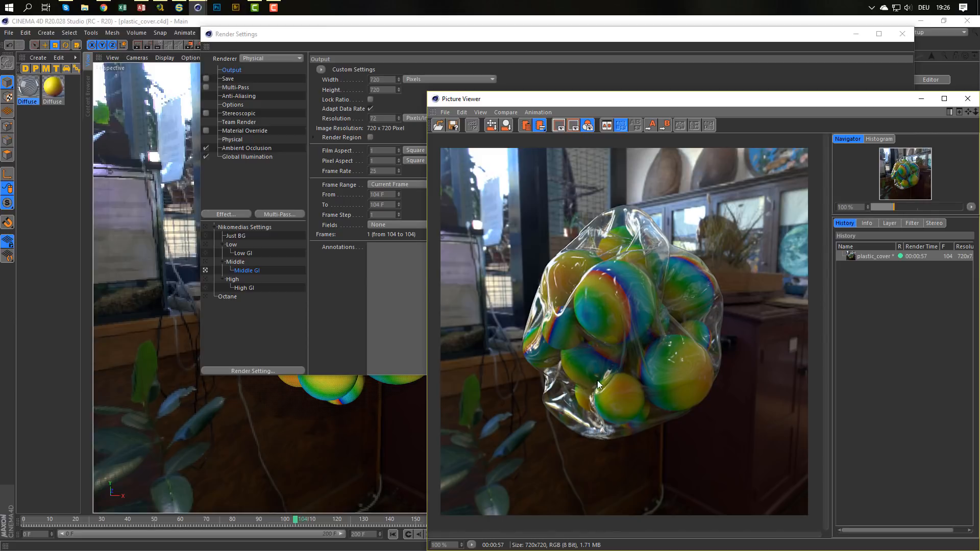
click(965, 103)
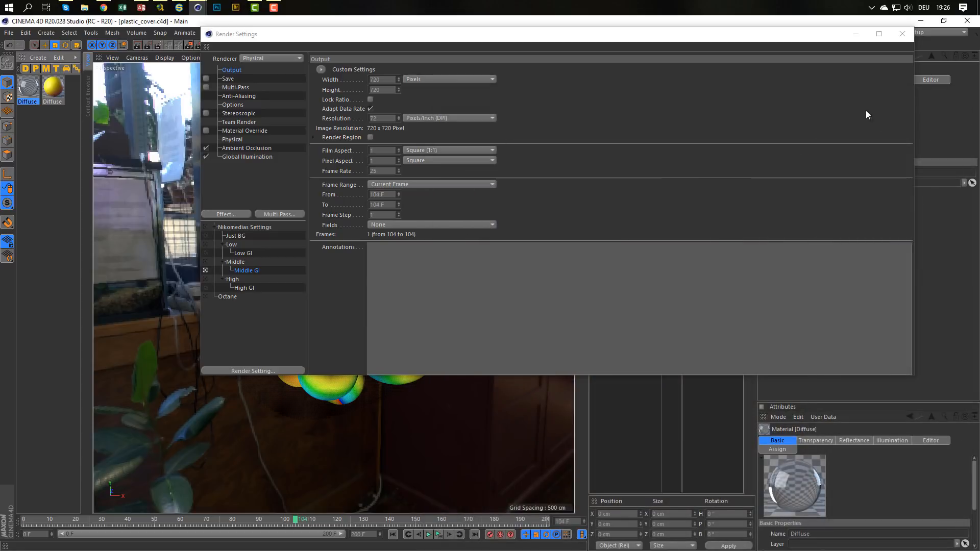
click(901, 34)
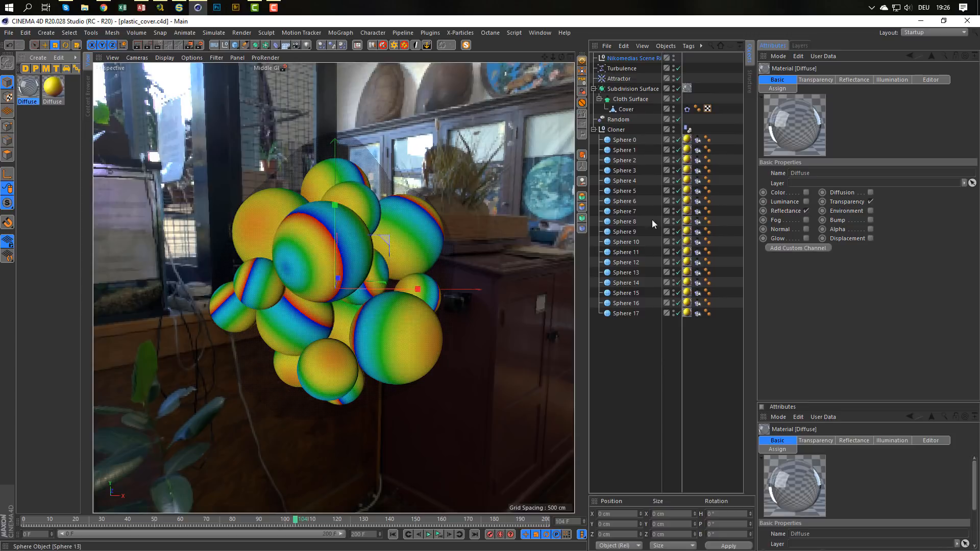
Disable the Attractor and Turbulence objects.
click(678, 79)
click(678, 68)
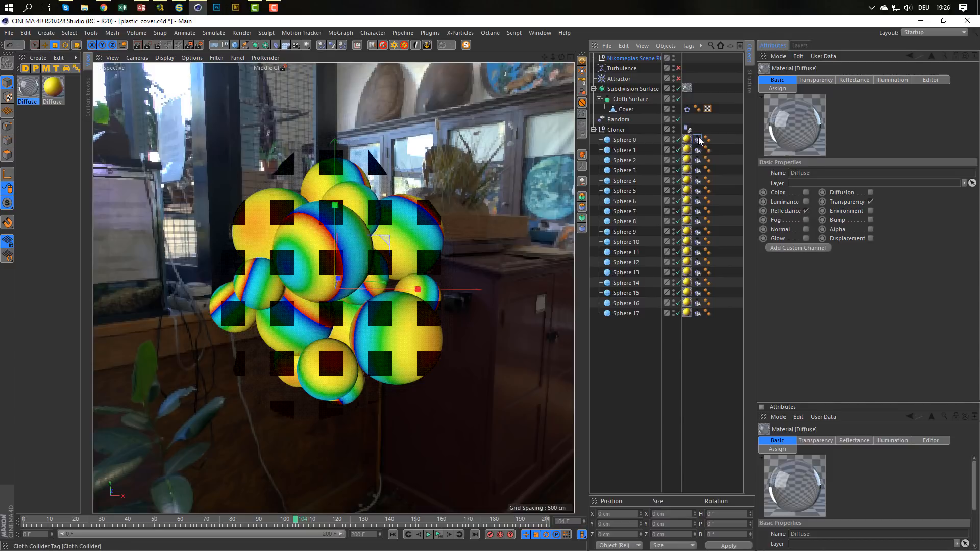
Turn off Use Collider on the Cloth Collider tags of Sphere 0 through Sphere 17, and delete those tags.
click(697, 139)
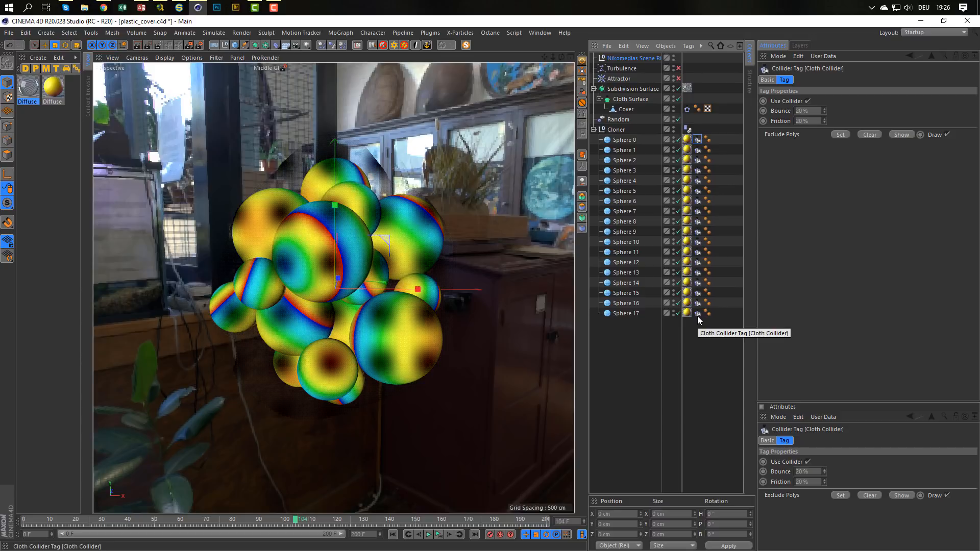
shift+click(697, 313)
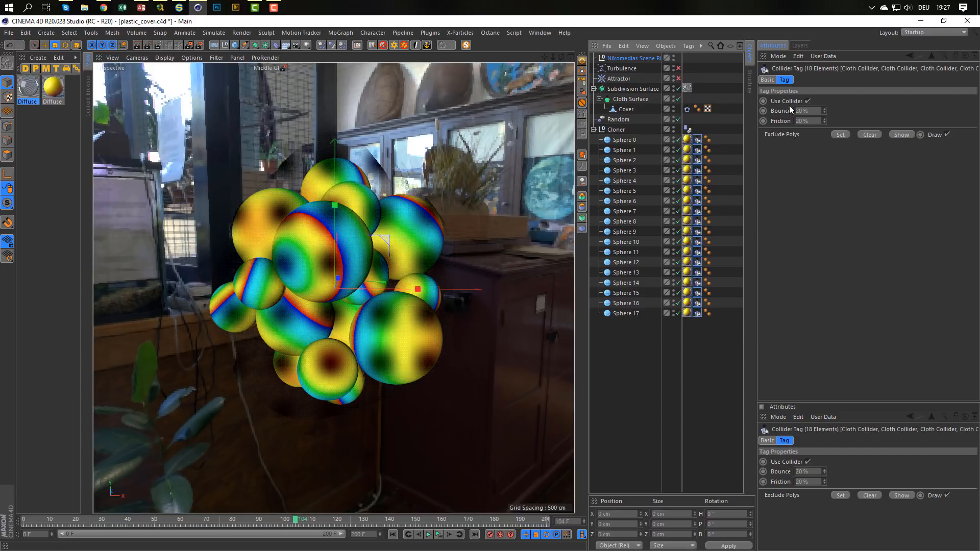
click(808, 102)
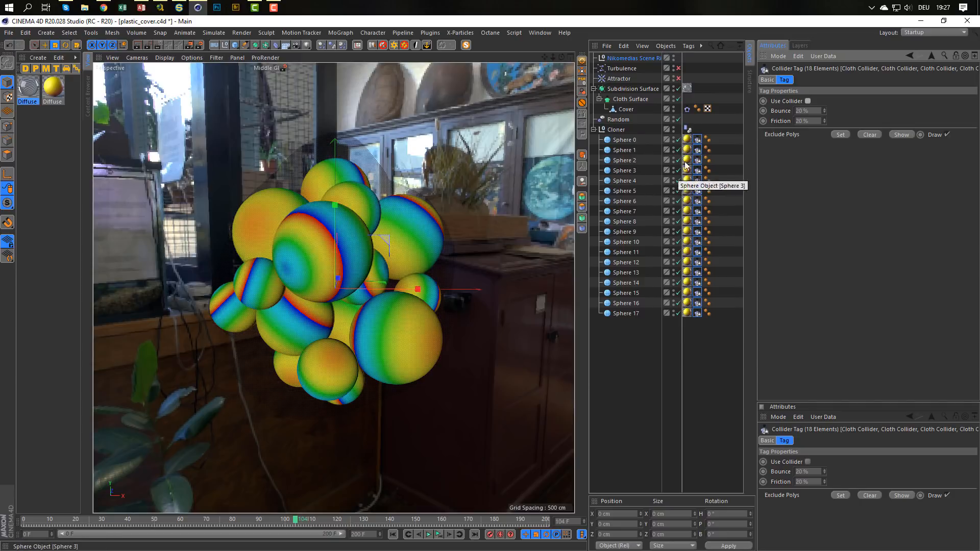
click(697, 139)
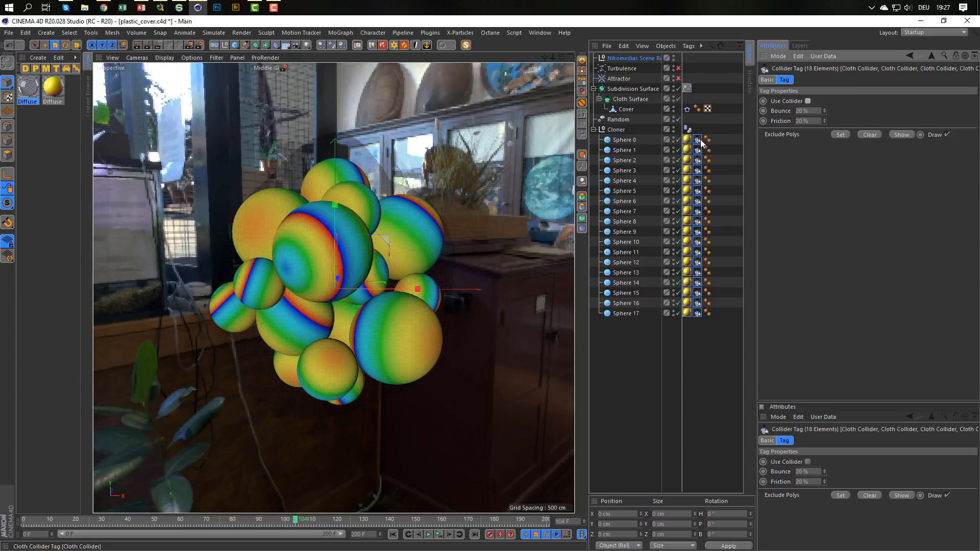
shift+click(698, 314)
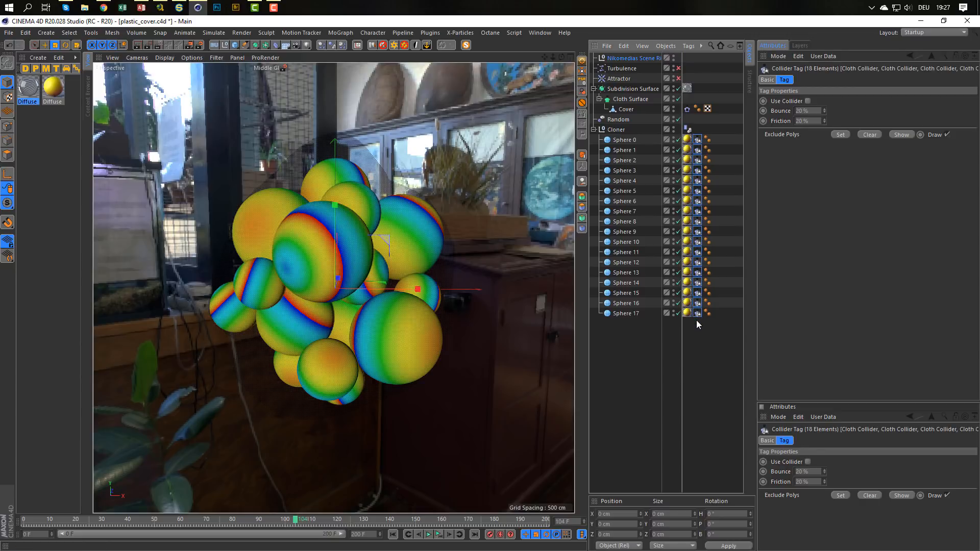
key(Delete)
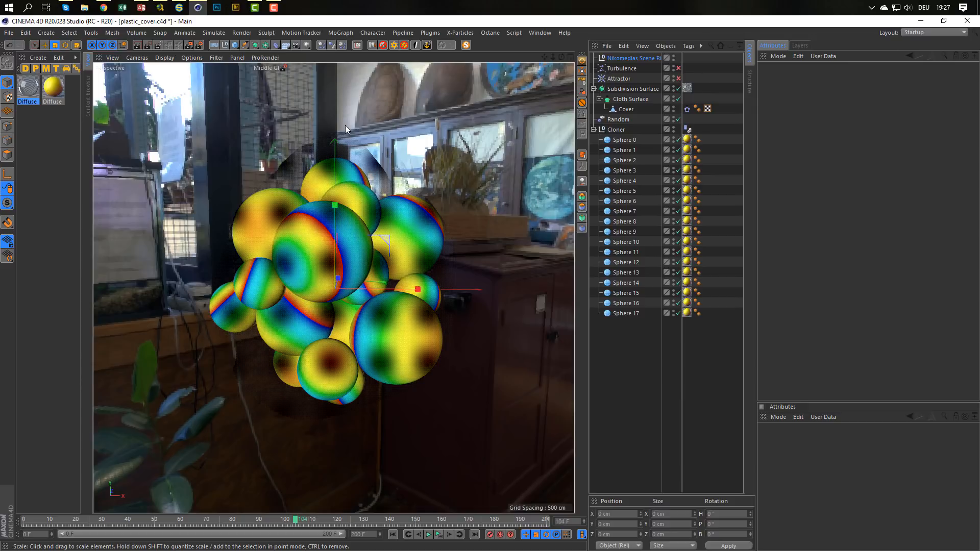
Save a copy of the scene as plastic_cover_XP.c4d in the Dokumente folder.
key(ctrl+shift+s)
key(Left)
key(Left)
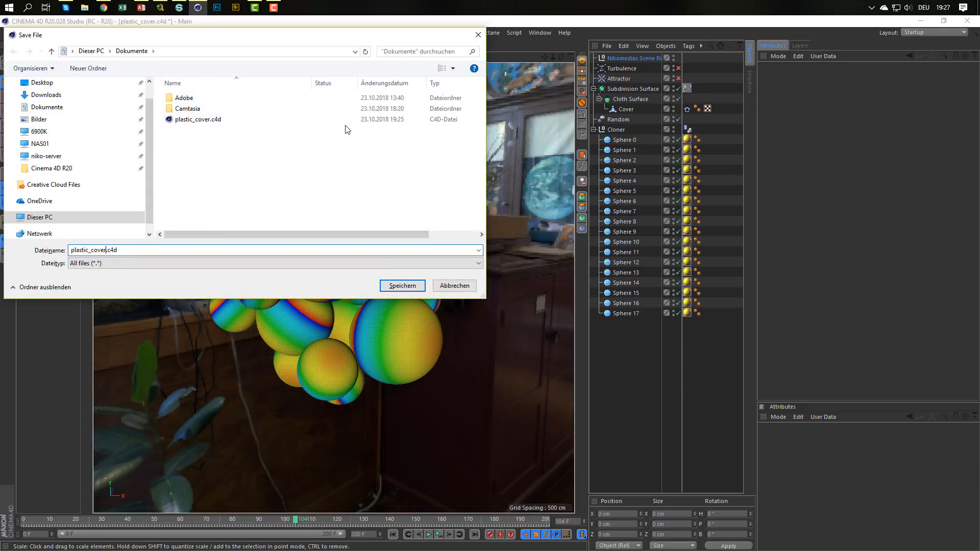
text(_XP)
key(Return)
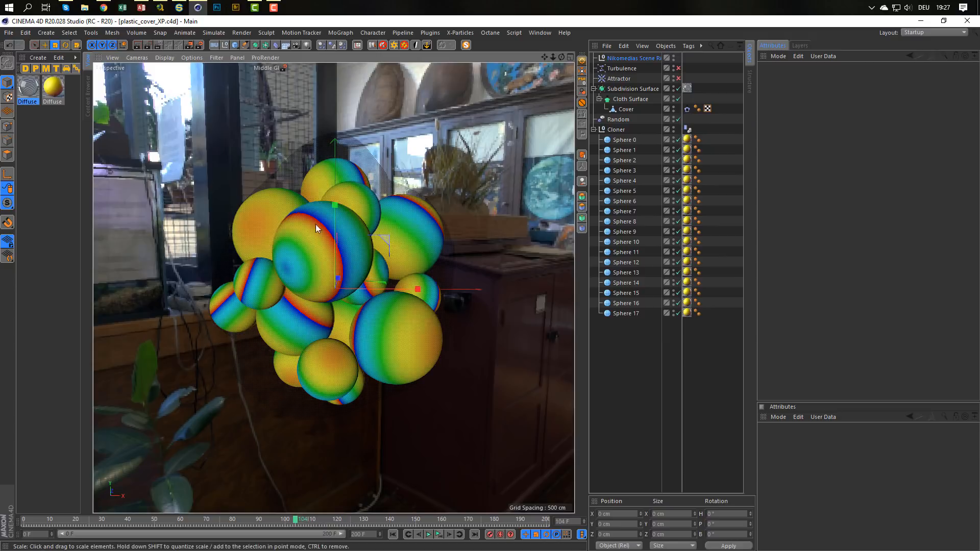
click(688, 110)
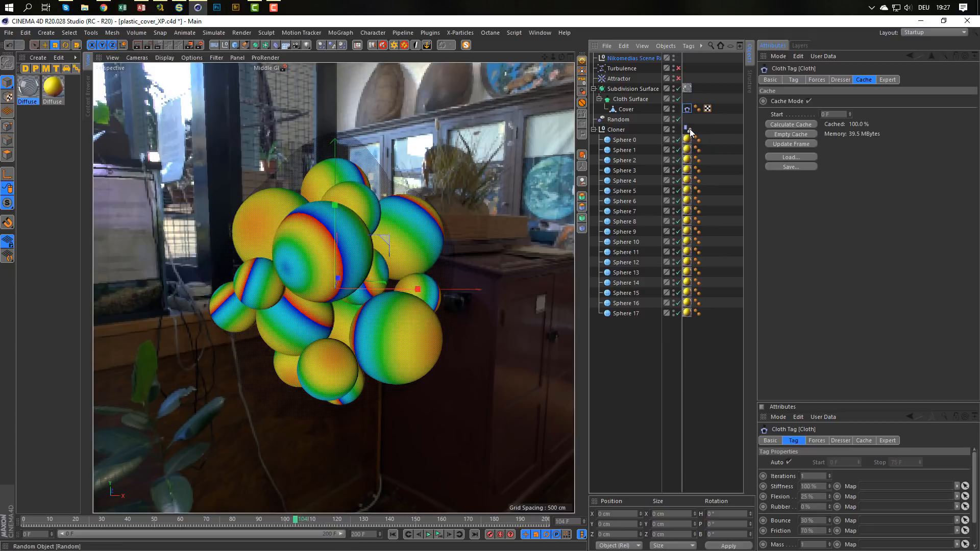
key(Delete)
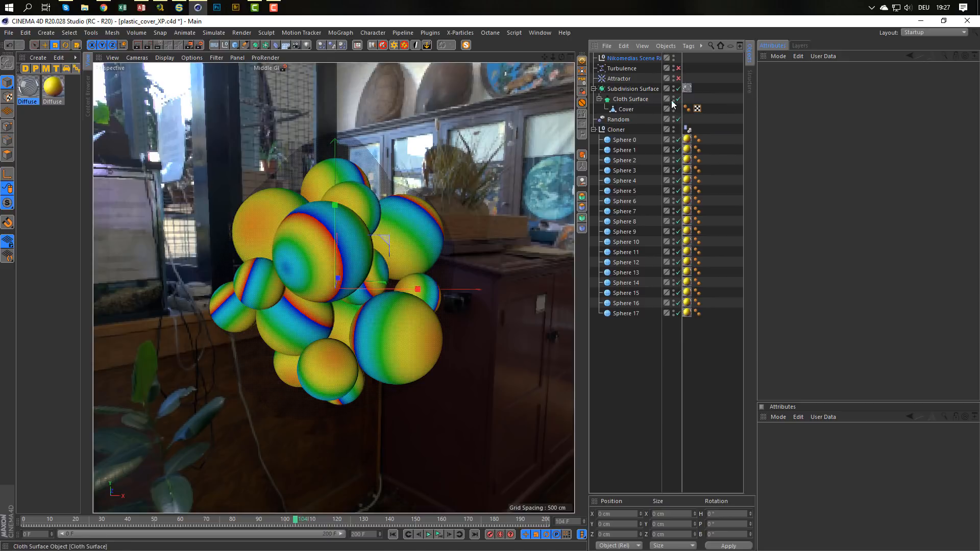
drag(679, 99, 681, 82)
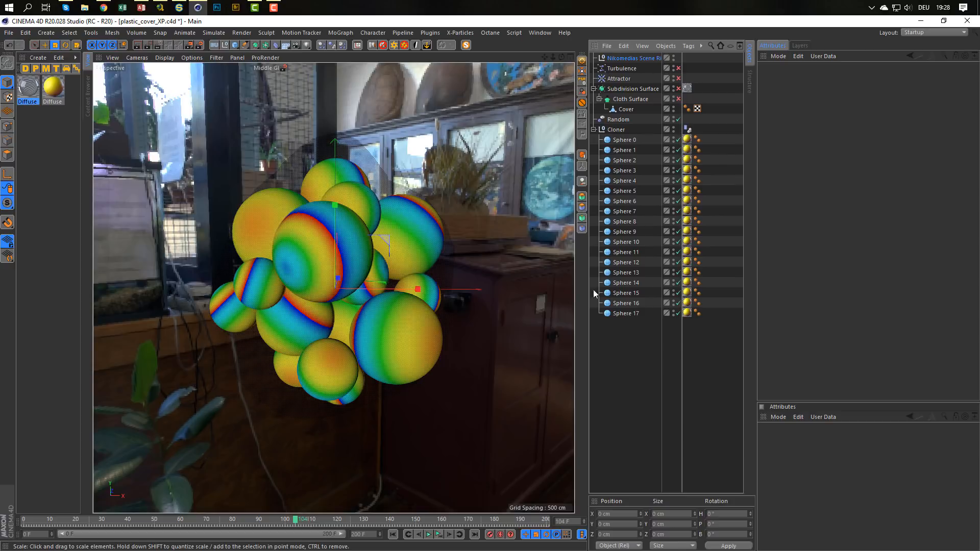
double_click(673, 130)
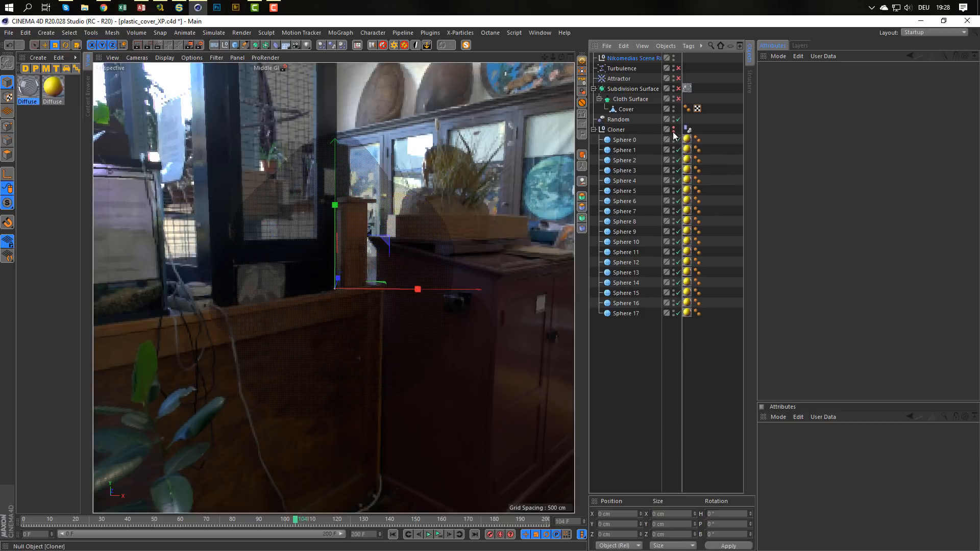
click(686, 88)
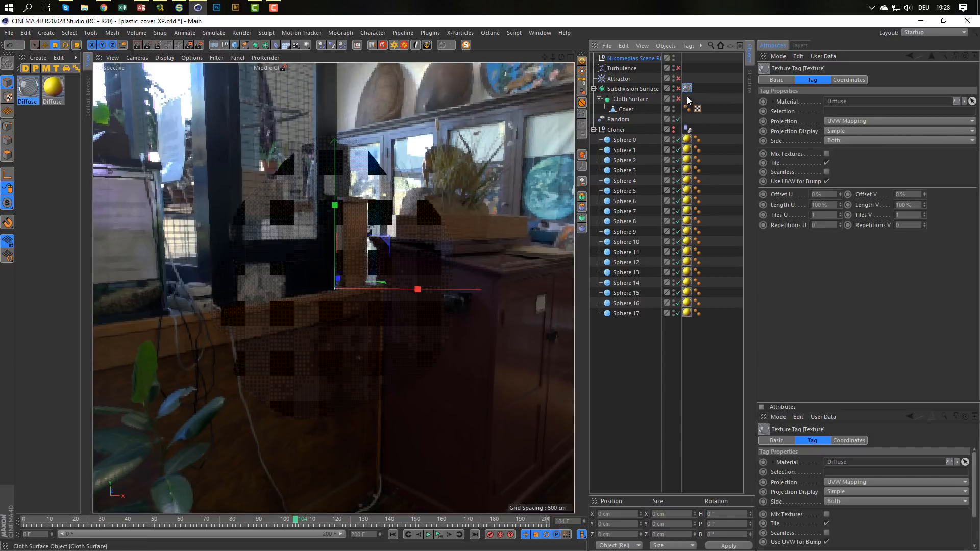
click(832, 110)
text(1)
key(Return)
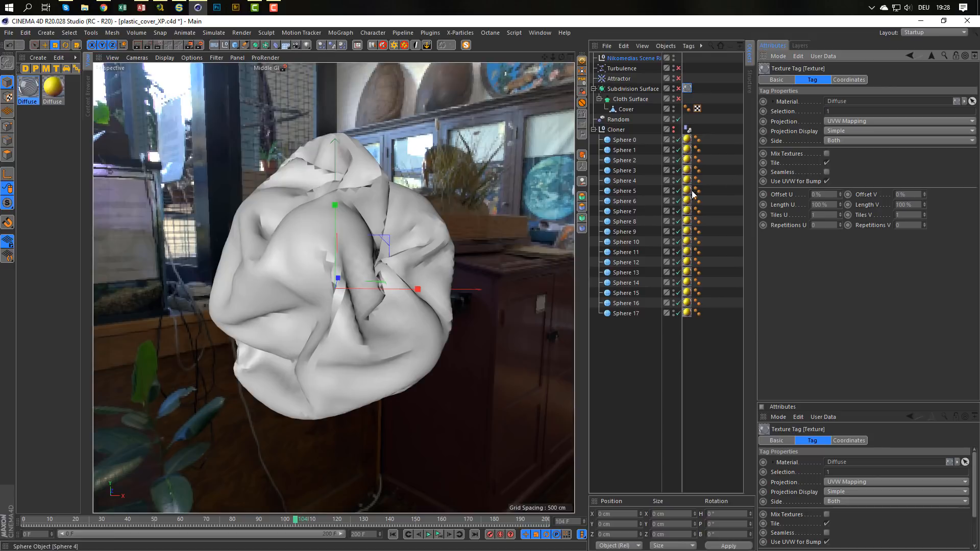
Rewind the animation to frame 0, undo the last changes, and delete the Cloth tag from Cover.
click(393, 534)
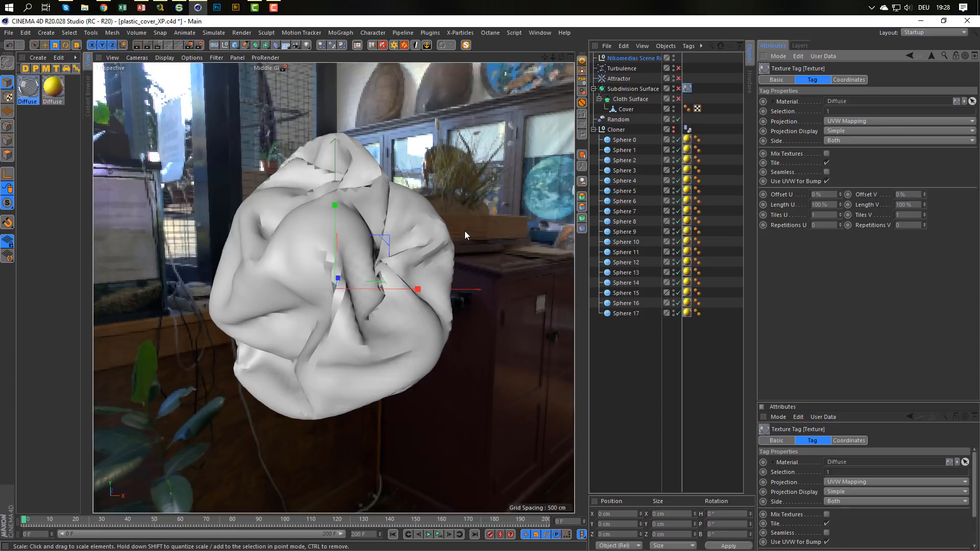
key(ctrl+z)
key(ctrl+z)
key(ctrl+z)
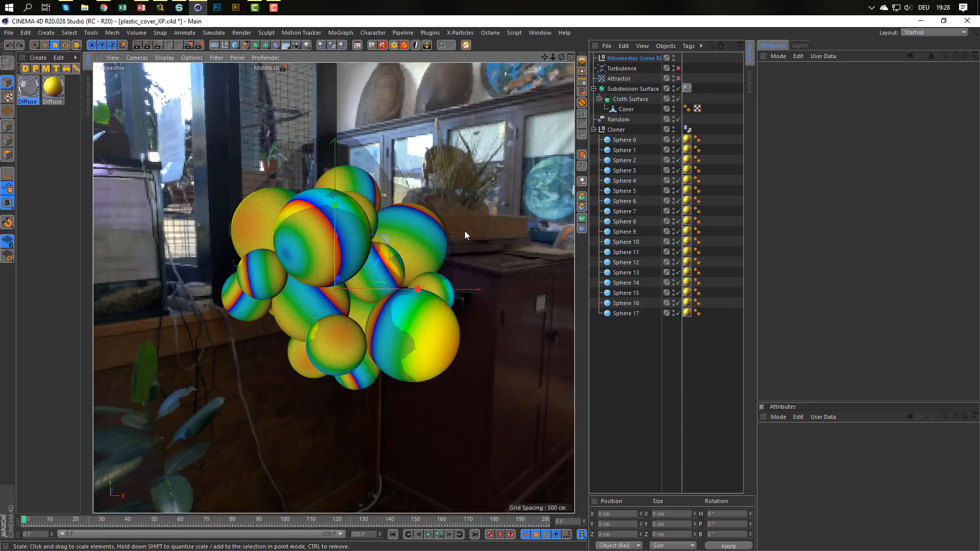
key(ctrl+y)
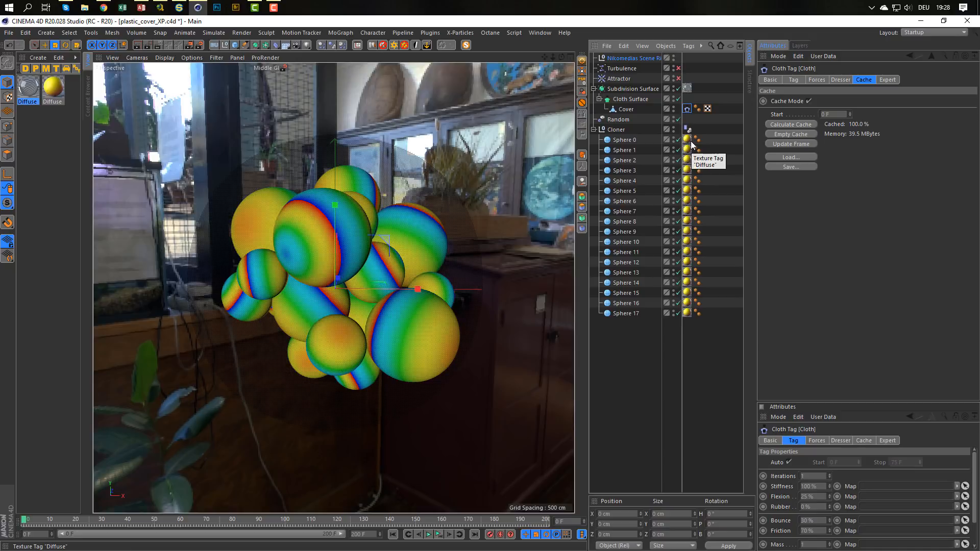
key(Delete)
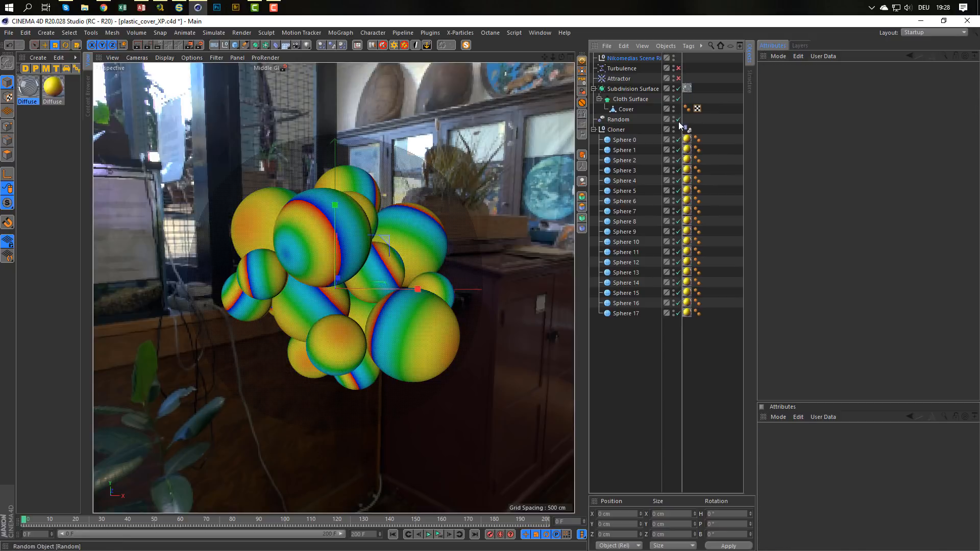
Limit the Subdivision Surface's Diffuse texture to selection 1 and show the base mesh lines with Subdivision Surface and Cloth Surface disabled.
click(686, 88)
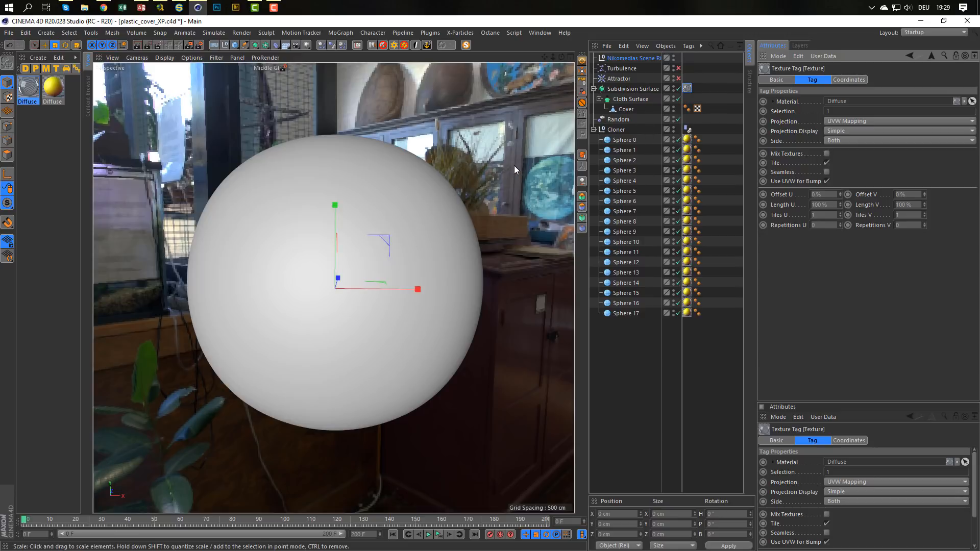
key(n)
key(a)
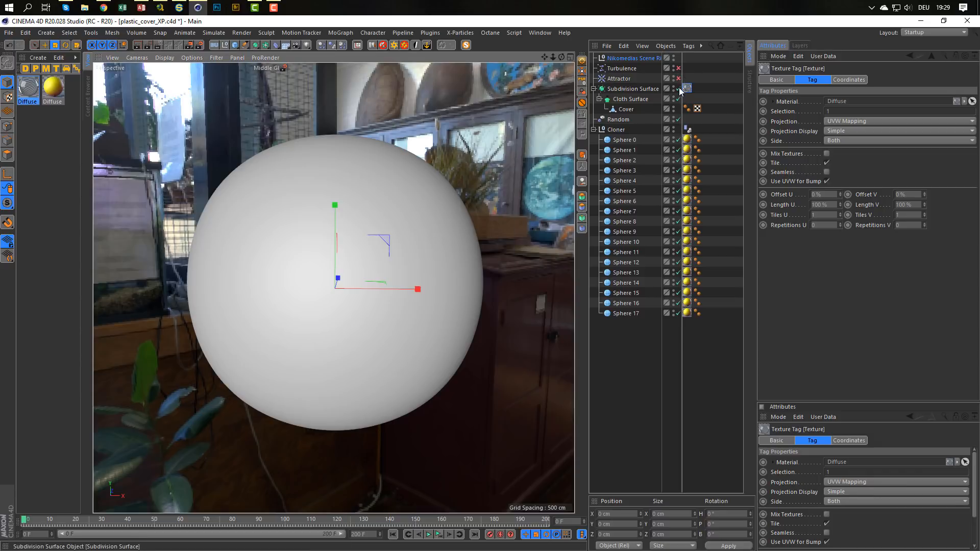
drag(678, 88, 678, 98)
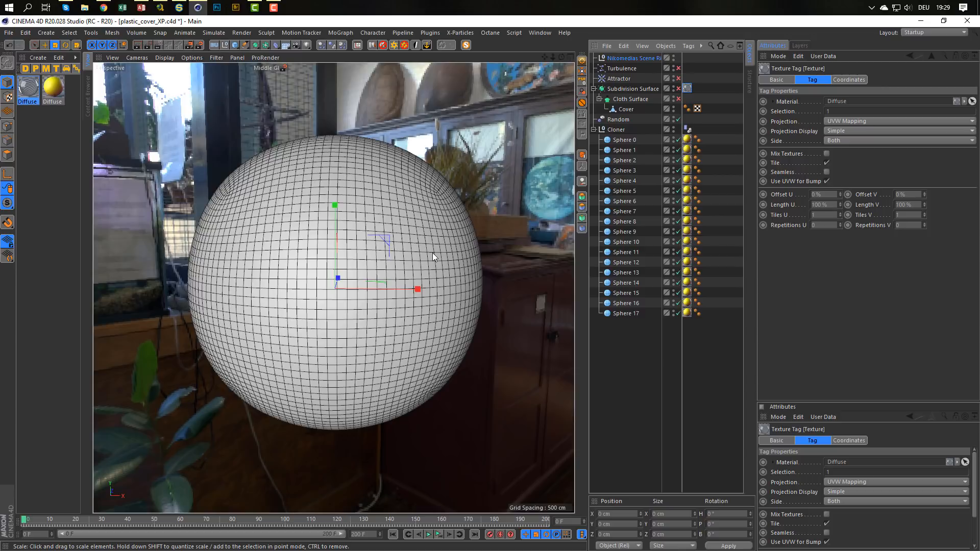
Collapse the Cloner, move the Subdivision Surface hierarchy below it, and select Cover.
click(593, 130)
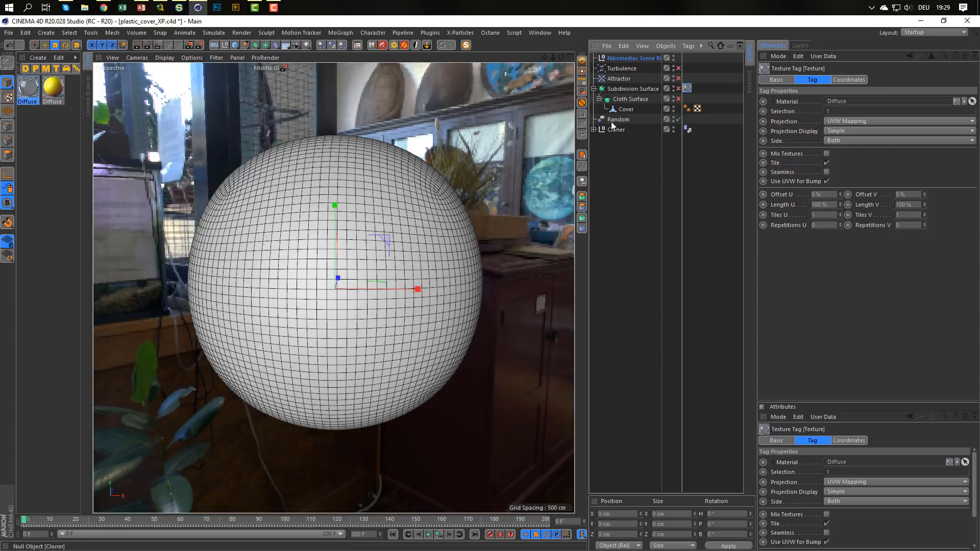
drag(623, 90, 617, 159)
click(627, 130)
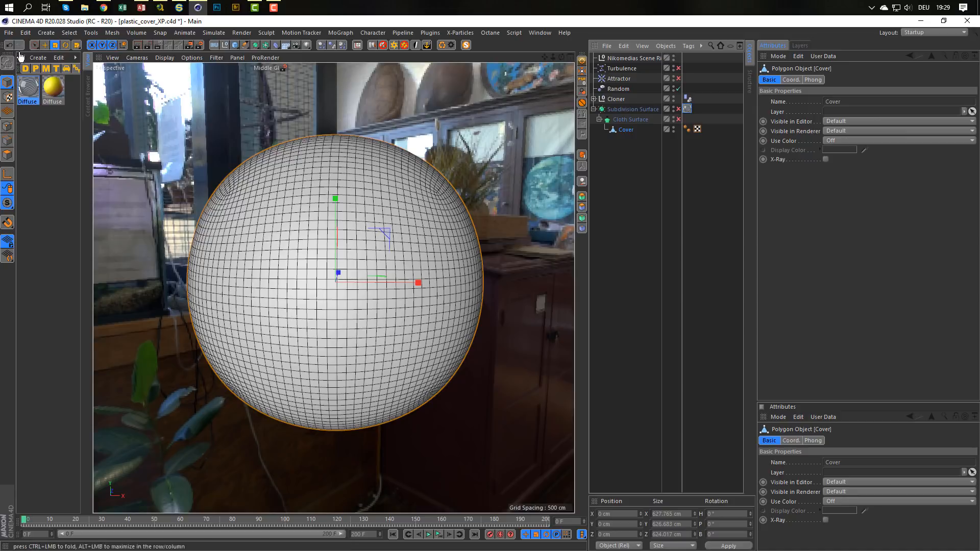
Create a new empty project and add a Plane primitive to it.
click(9, 33)
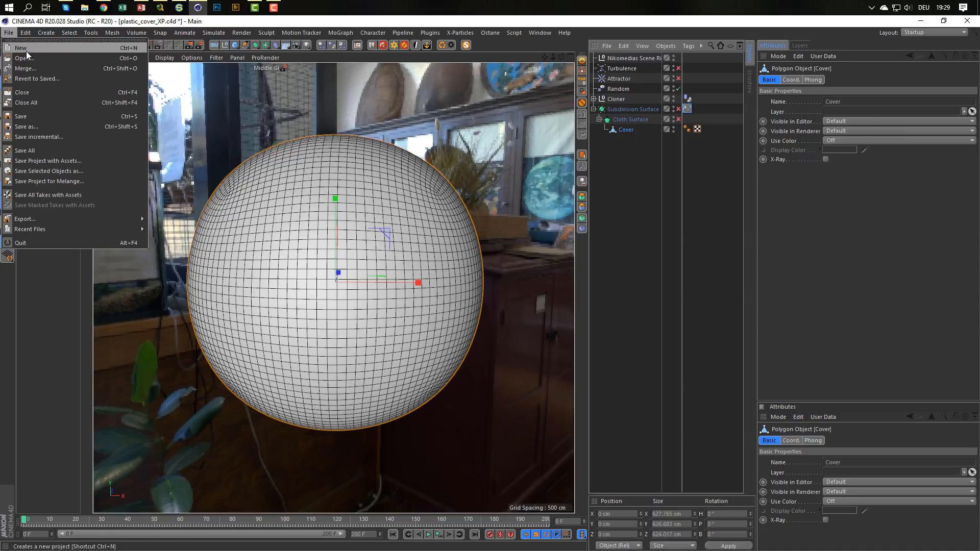
click(27, 48)
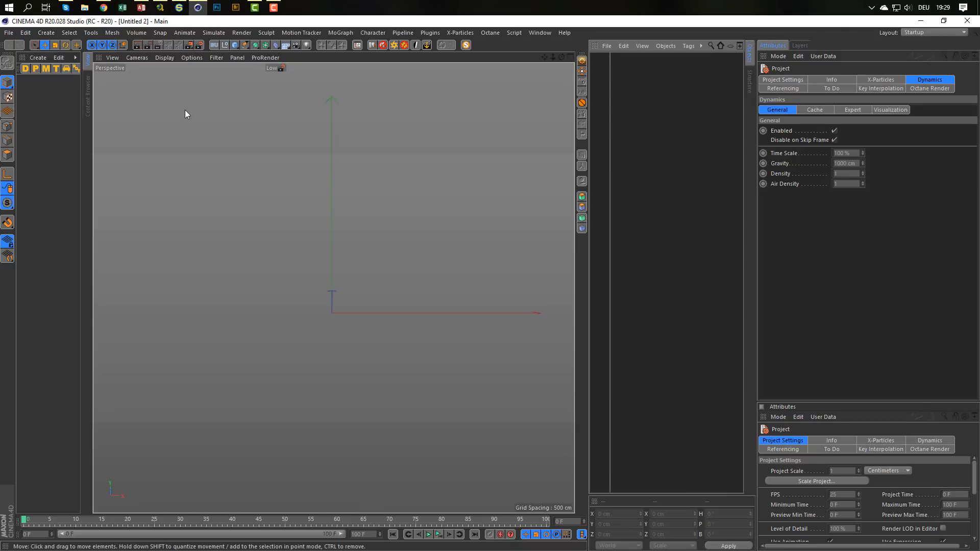
click(235, 45)
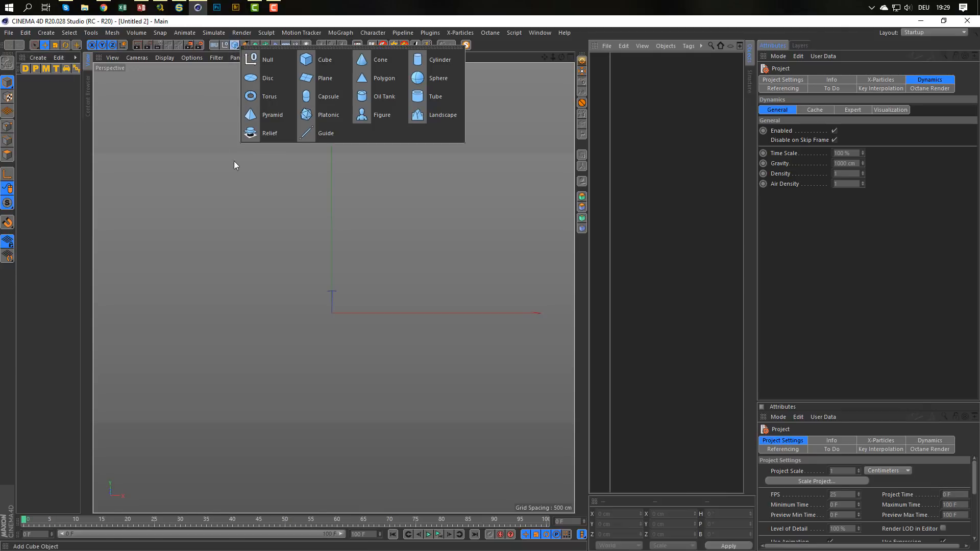
click(326, 81)
alt+drag(320, 260, 403, 245)
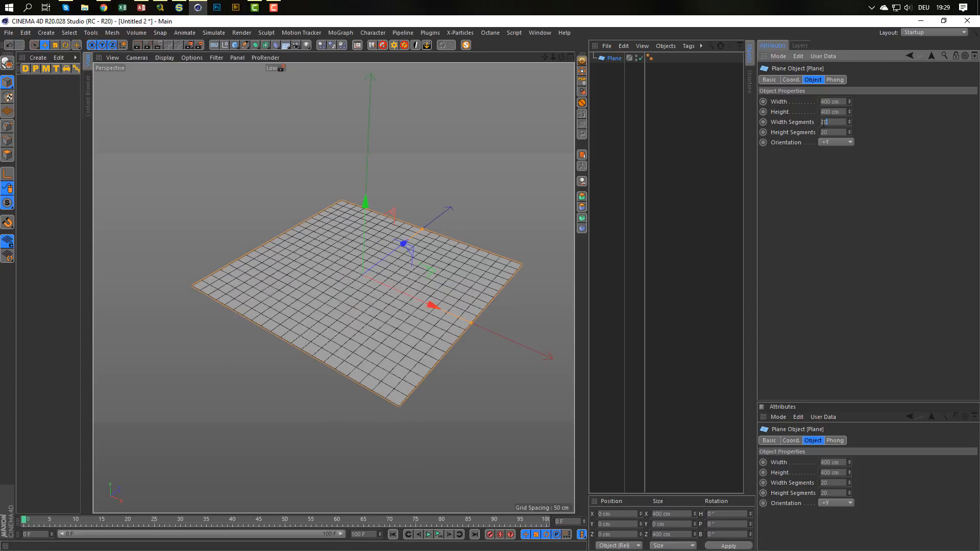
Set the plane's width segments and height segments to 100 each.
double_click(830, 122)
text(100)
key(Tab)
text(100)
key(Return)
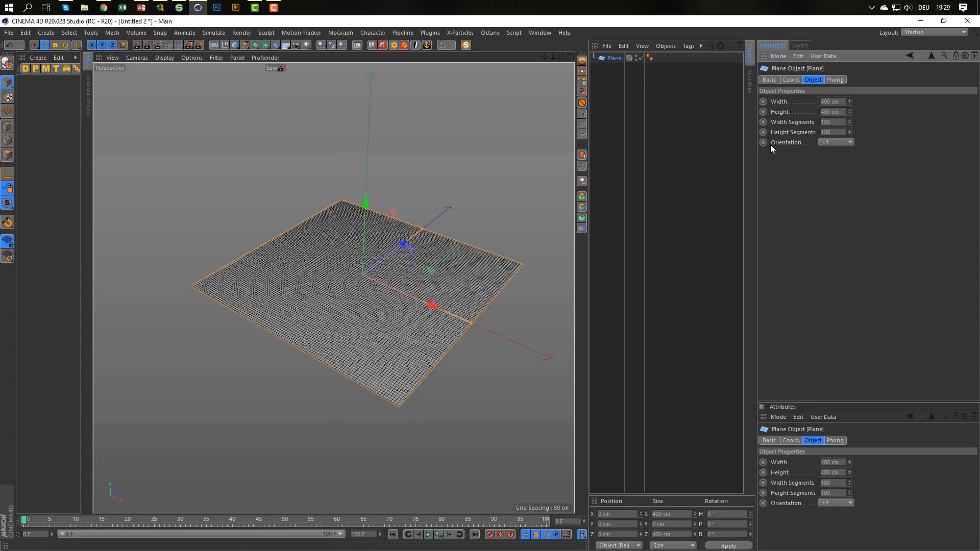
Turn the plane into an X-Particles cloth with the ClothFX Create Cloth command, and expand its hierarchy.
scroll(453, 336, up, 2)
scroll(454, 335, up, 4)
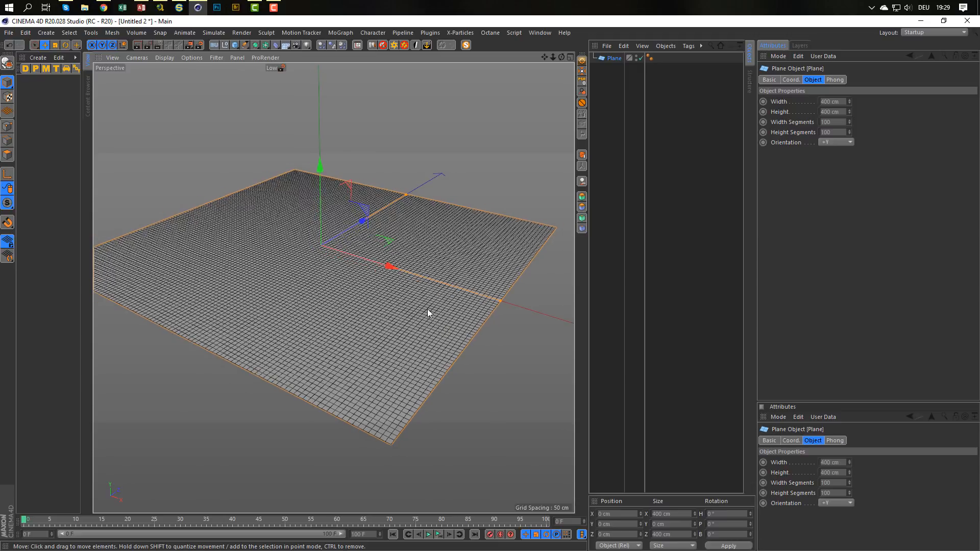
alt+drag(428, 309, 431, 294)
mouse_move(430, 293)
alt+right_down()
mouse_move(421, 300)
mouse_move(434, 296)
alt+right_up()
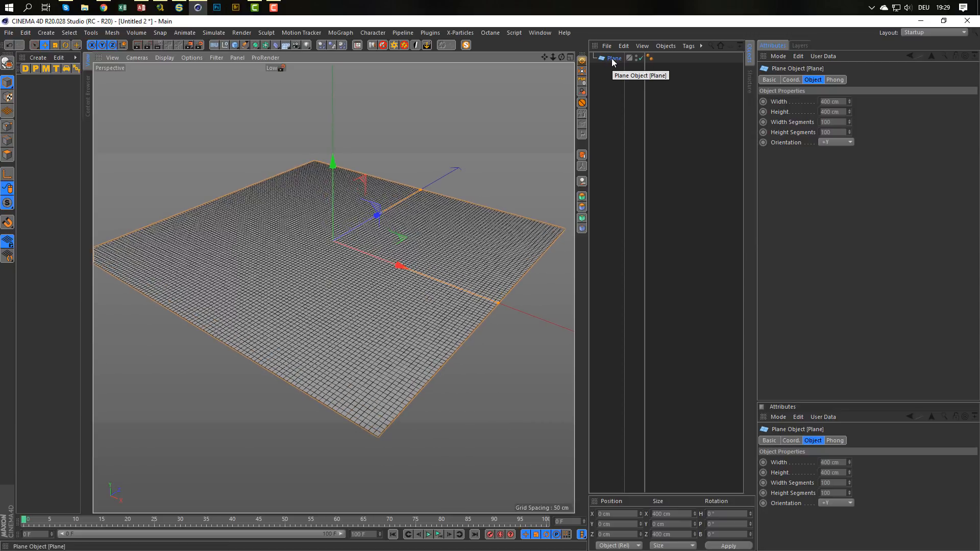
click(466, 33)
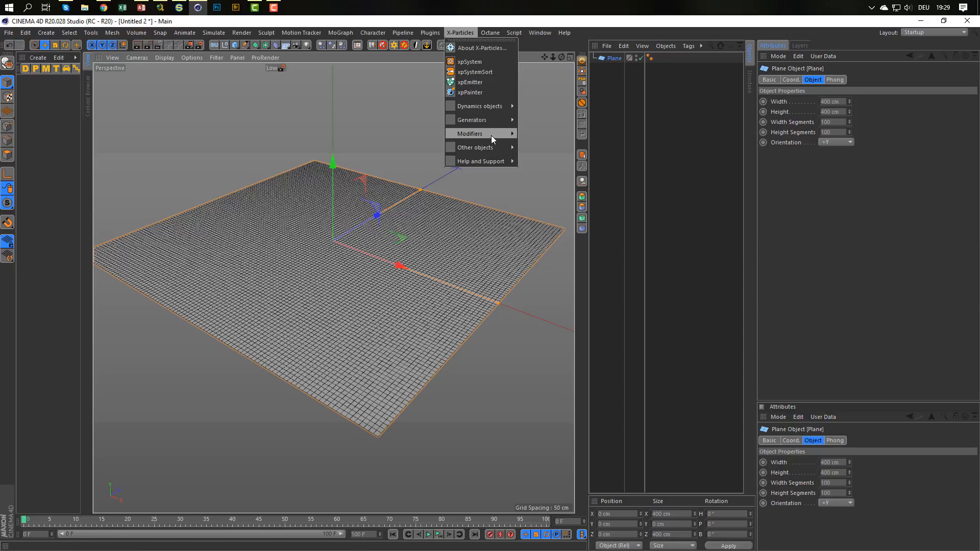
mouse_move(493, 105)
mouse_move(536, 119)
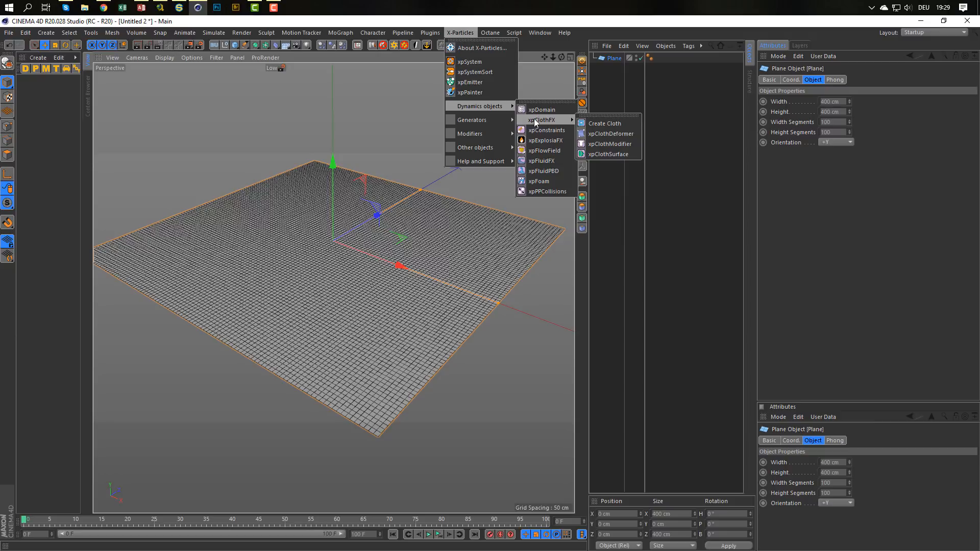
click(601, 122)
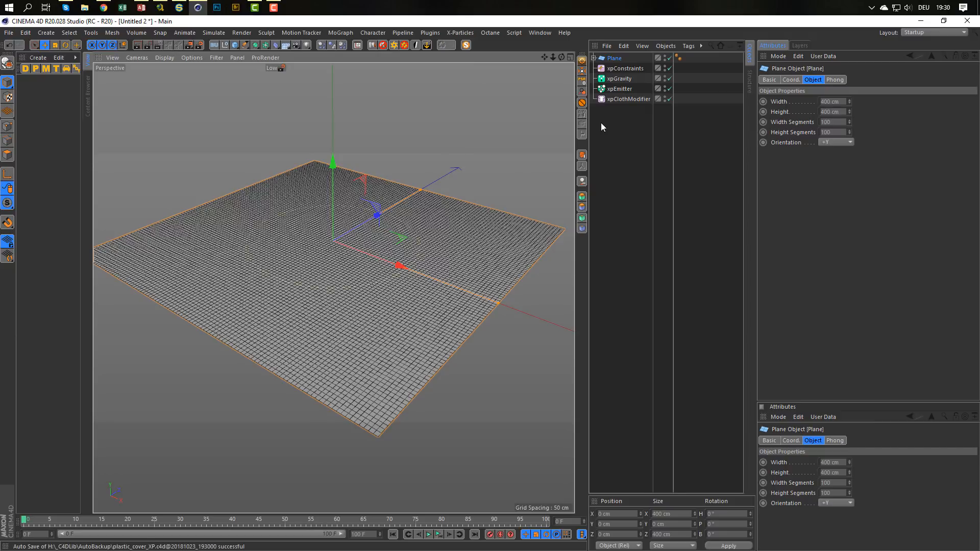
click(594, 57)
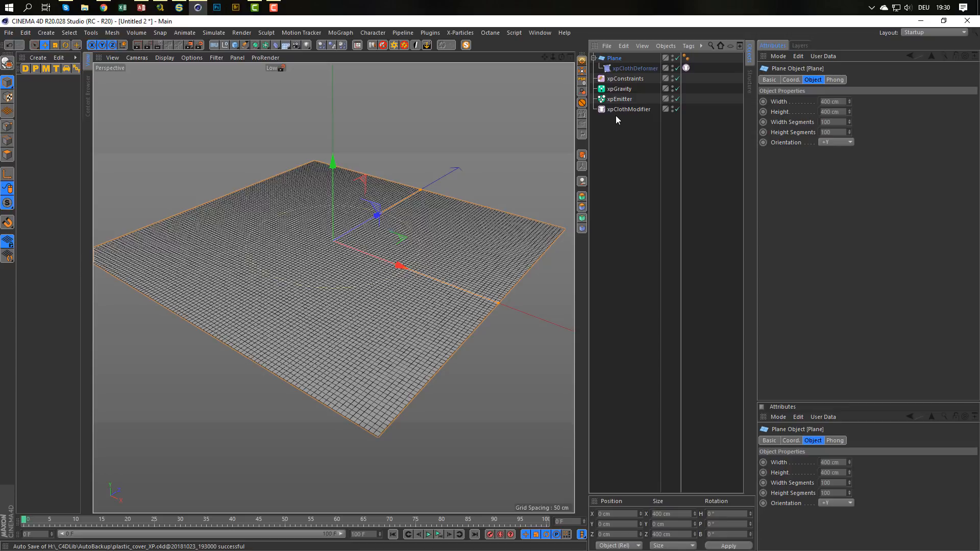
Examine the settings of the xpEmitter, xpClothModifier, the cloth tag on xpClothDeformer, and xpConstraints.
click(618, 99)
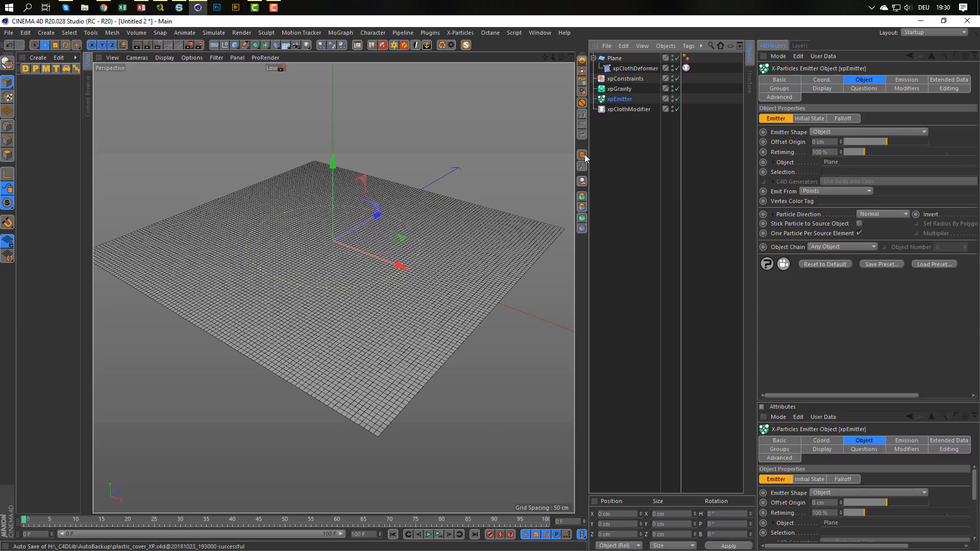
click(622, 108)
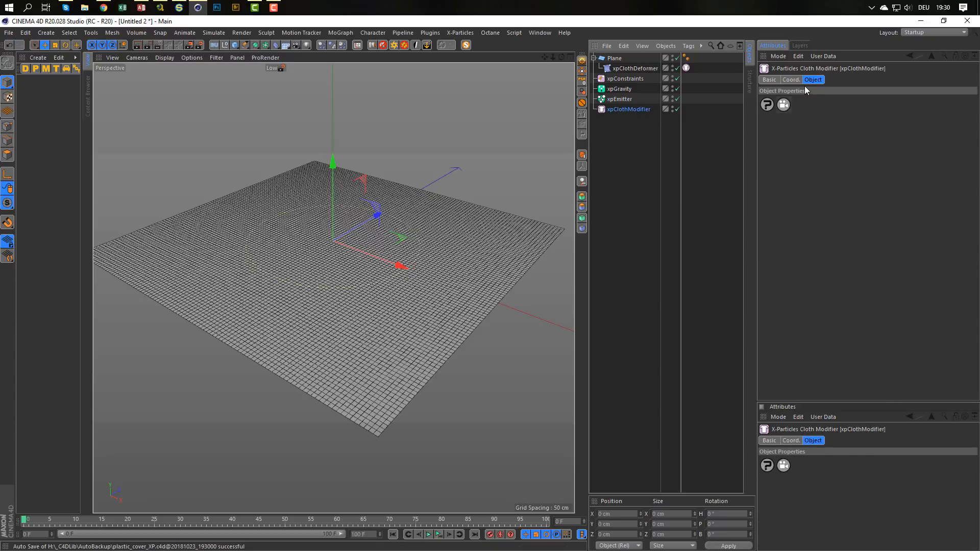
click(686, 67)
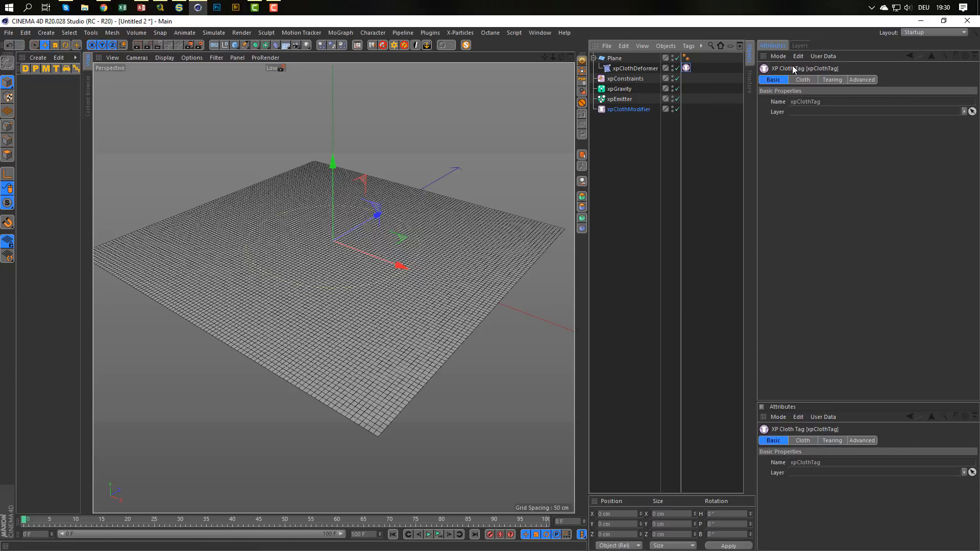
click(807, 80)
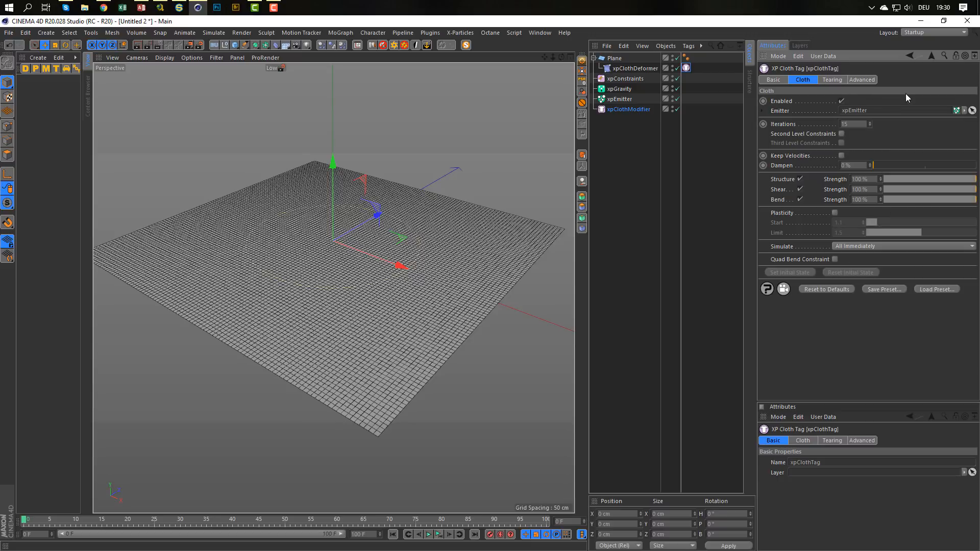
click(866, 80)
click(822, 80)
click(803, 80)
click(633, 79)
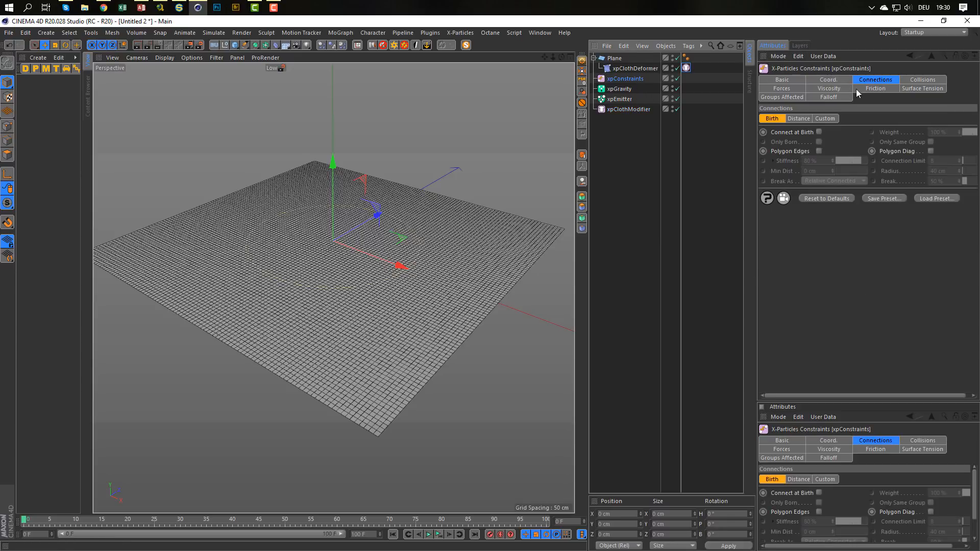
Disable the xpGravity modifier.
click(623, 89)
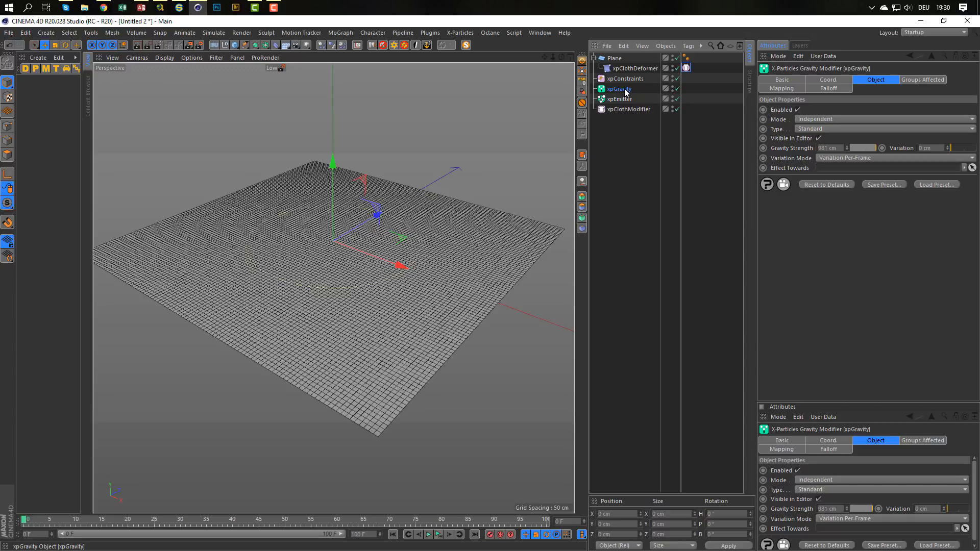
click(677, 88)
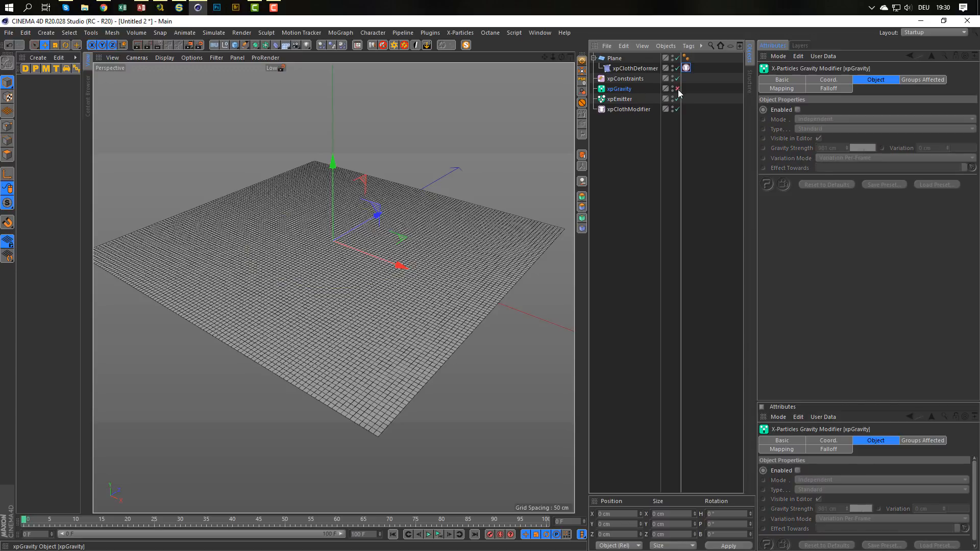
Examine the object properties and the shot emission settings of xpEmitter.
click(615, 100)
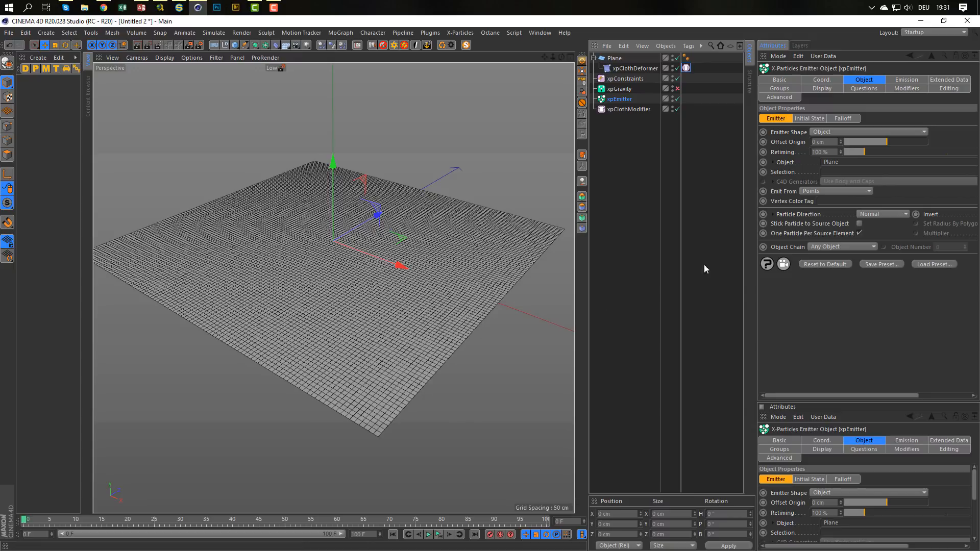
click(811, 118)
click(768, 121)
click(894, 79)
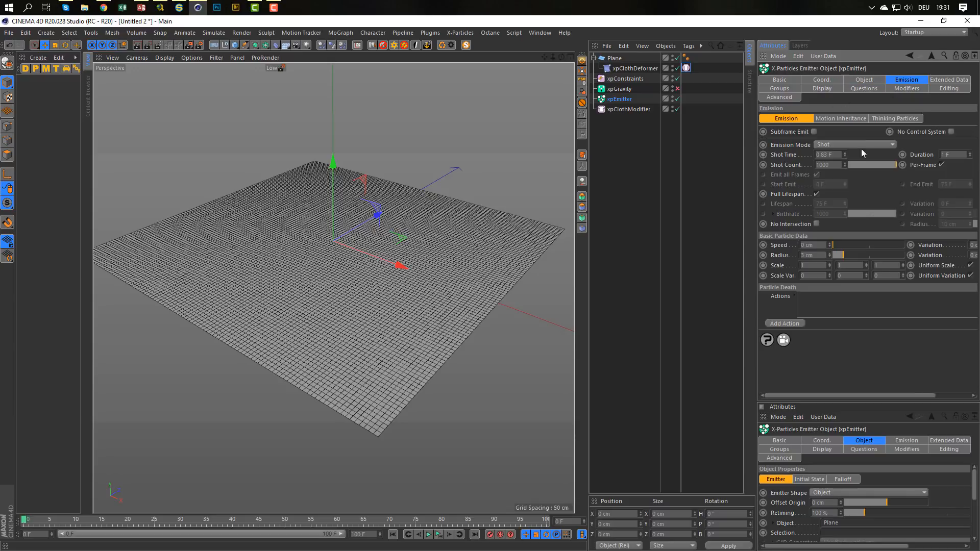
click(826, 155)
click(854, 159)
Set the editor display of xpEmitter's particles to Circle.
click(820, 89)
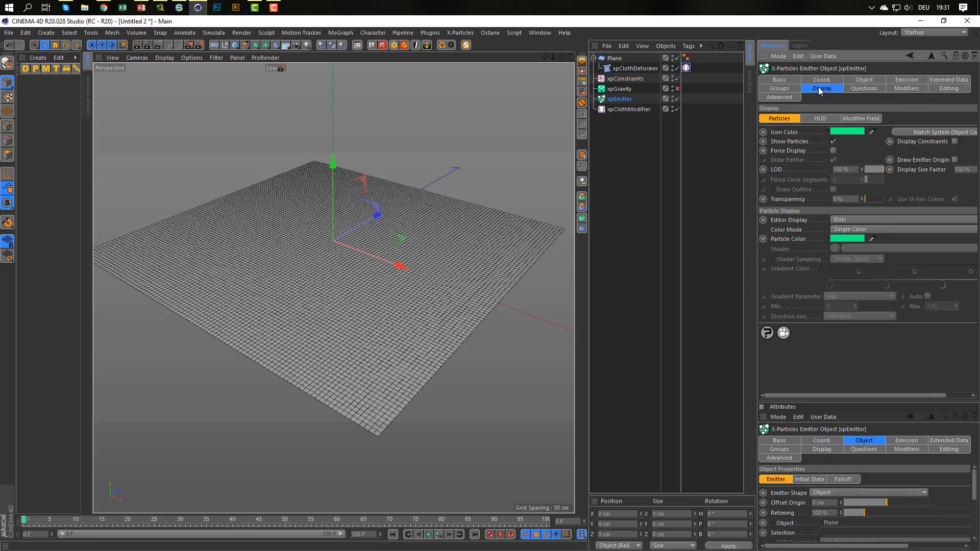
click(845, 220)
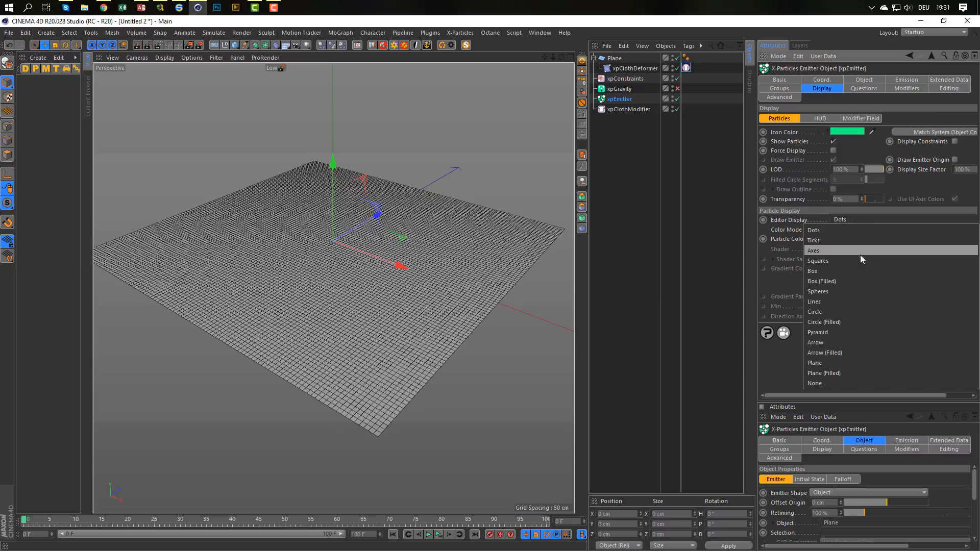
click(814, 312)
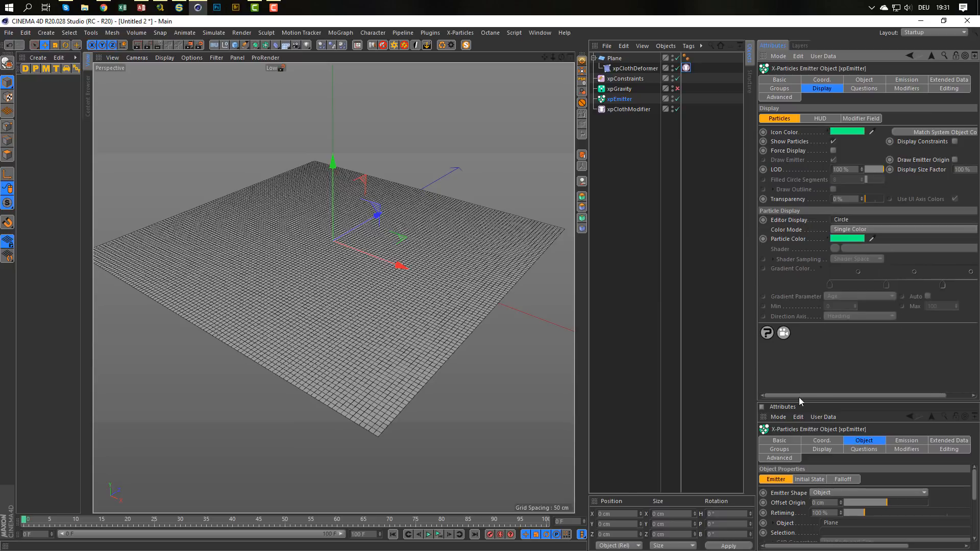
Play the simulation and inspect the size and overlap of the particle circles at the plane's front corner.
click(438, 535)
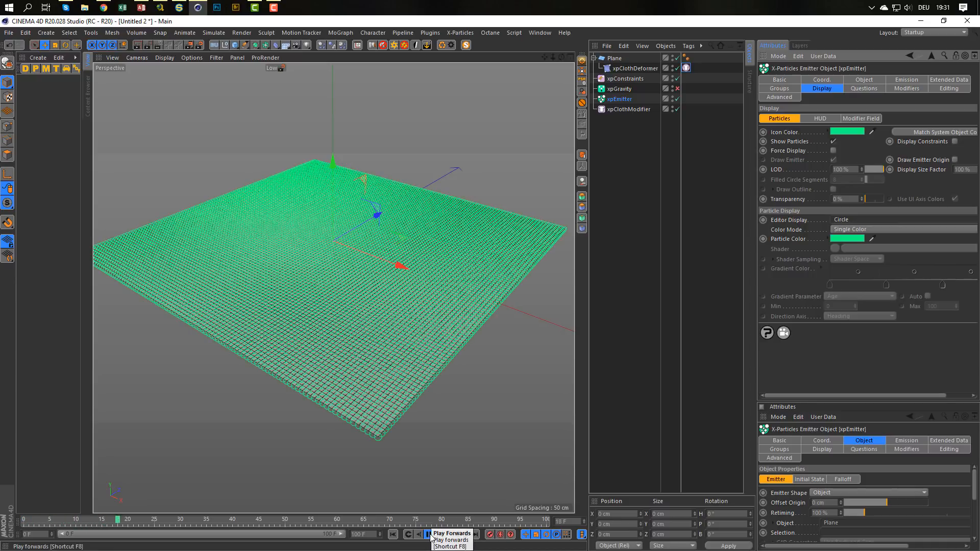
scroll(376, 484, up, 6)
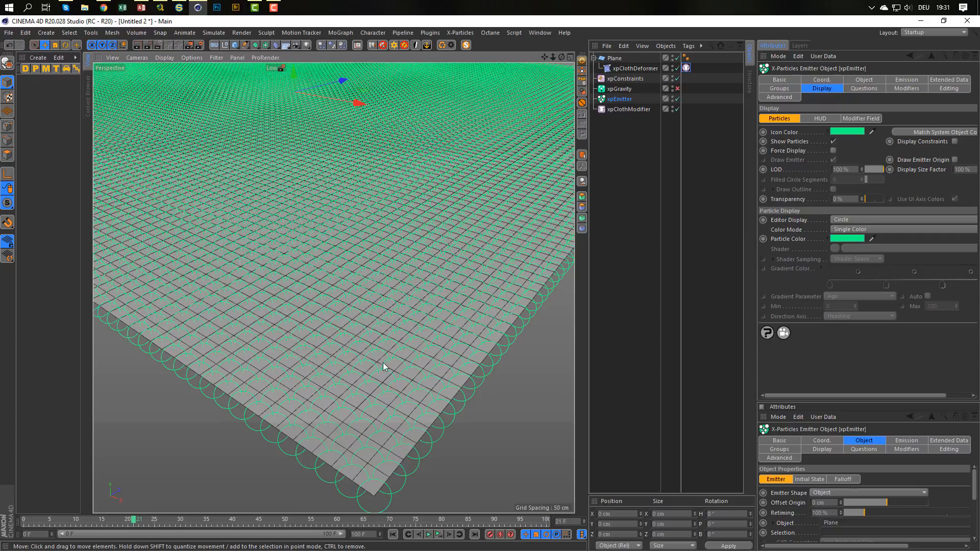
scroll(380, 363, down, 10)
scroll(347, 361, up, 5)
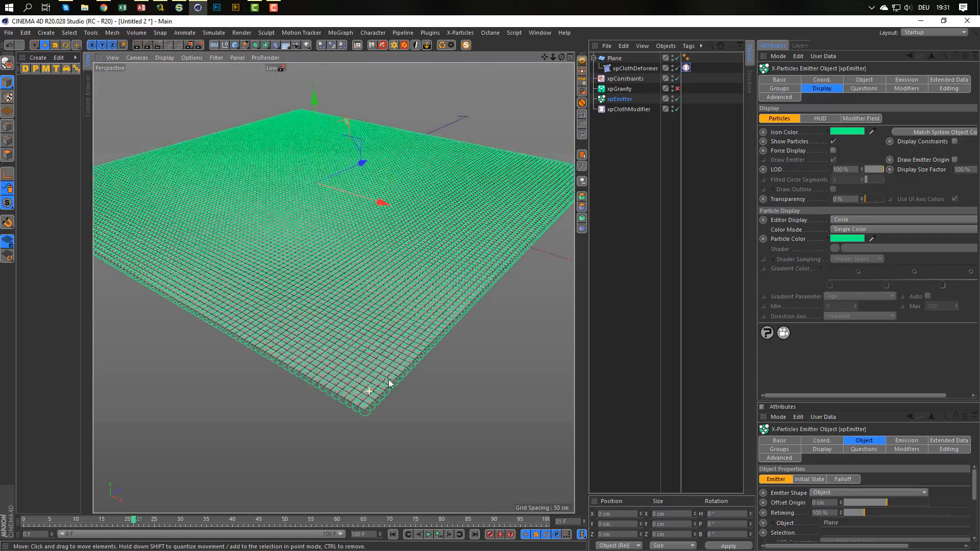
scroll(389, 390, down, 5)
alt+right_drag(368, 381, 434, 353)
mouse_move(411, 381)
alt+mouse_down()
mouse_move(460, 412)
mouse_move(418, 384)
alt+mouse_up()
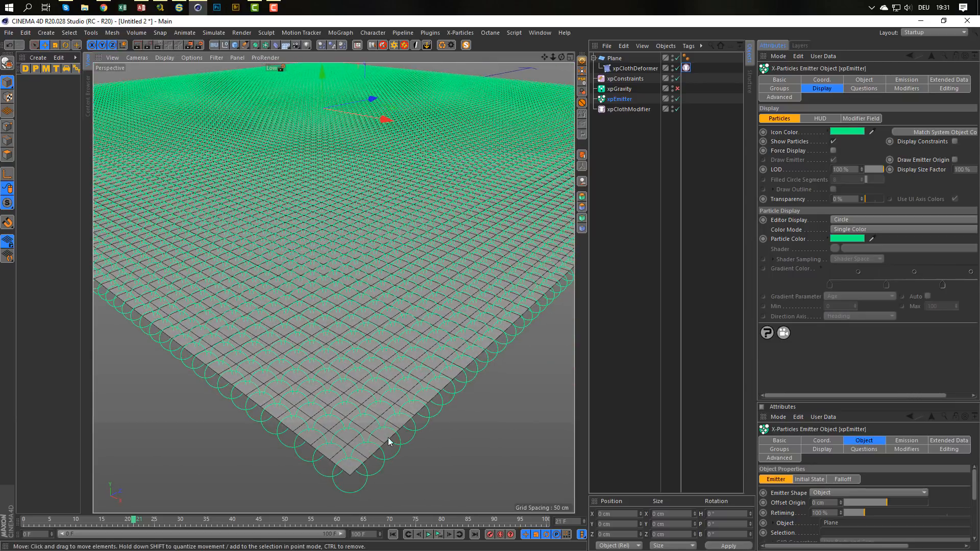
mouse_move(359, 456)
alt+mouse_down()
mouse_move(345, 489)
mouse_move(360, 443)
alt+mouse_up()
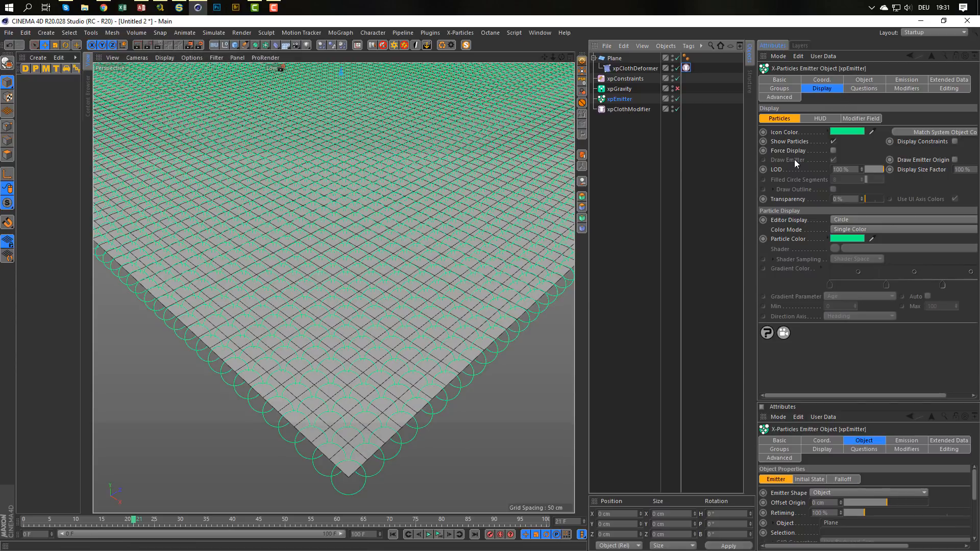
Set the emitter's particle radius to 2 cm and replay the simulation to check the circles.
click(906, 80)
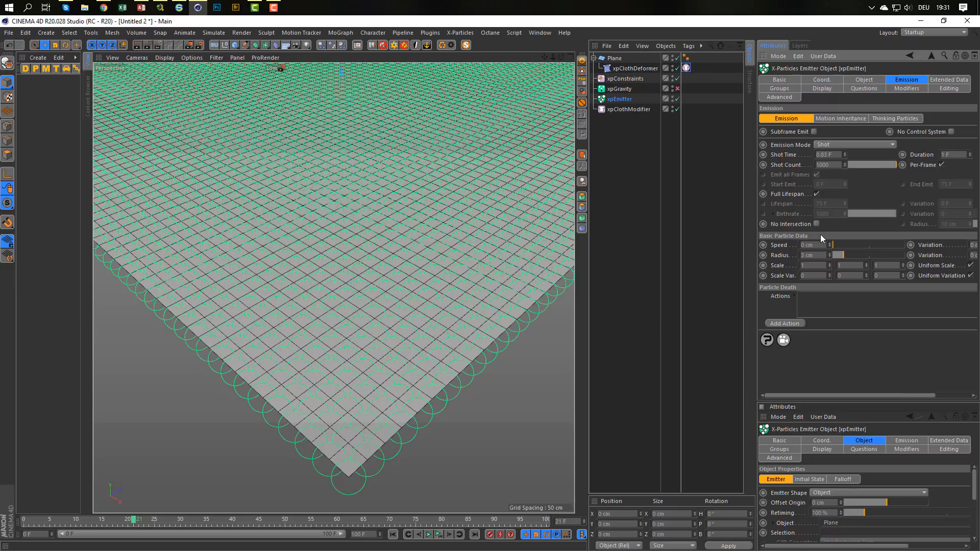
click(814, 255)
text(2)
key(Return)
click(440, 535)
click(440, 536)
click(439, 535)
click(440, 536)
Reduce the emitter's particle radius to 1 cm and replay the simulation briefly.
double_click(807, 255)
text(1)
key(Return)
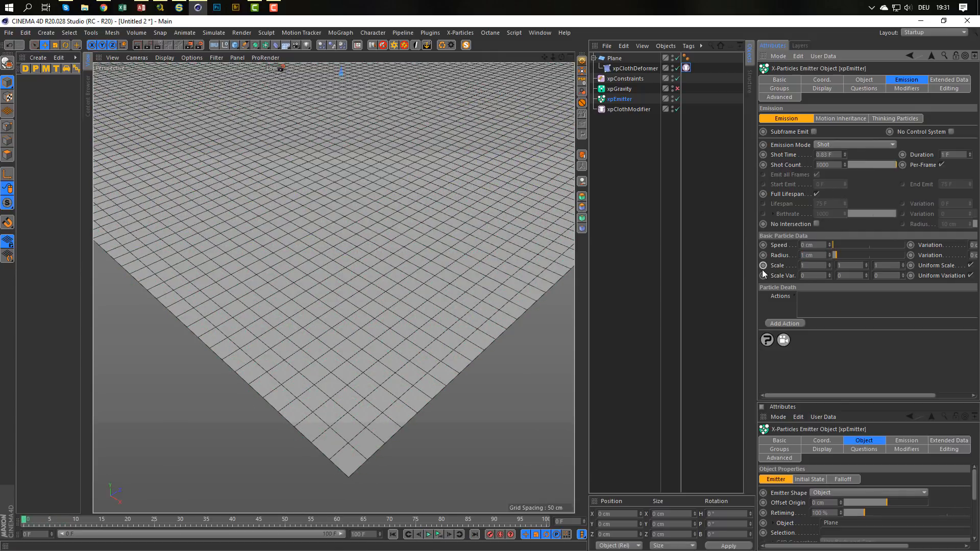
click(442, 534)
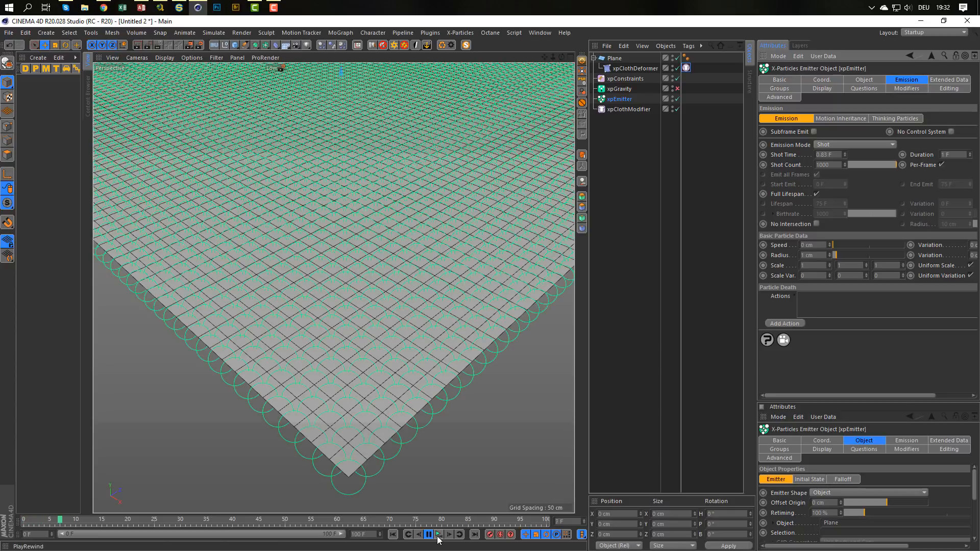
click(442, 535)
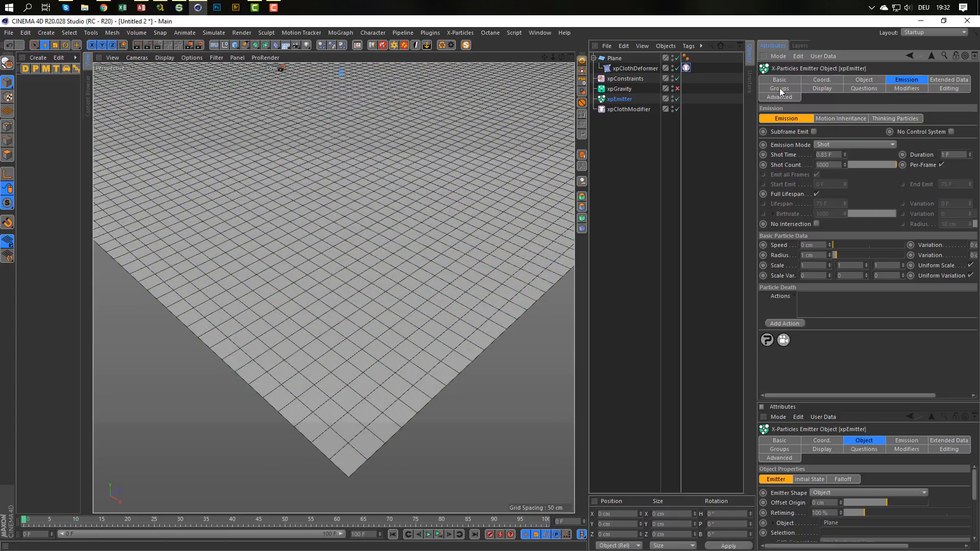
Check the particle display settings and replay the simulation with a closer look at the plane's corner.
click(823, 89)
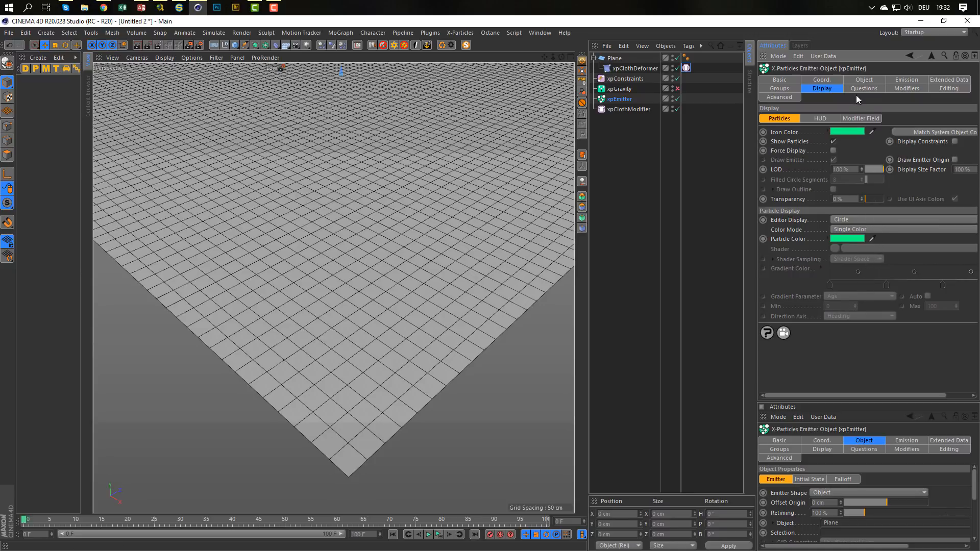
mouse_move(447, 318)
alt+right_down()
mouse_move(429, 328)
mouse_move(425, 351)
alt+right_up()
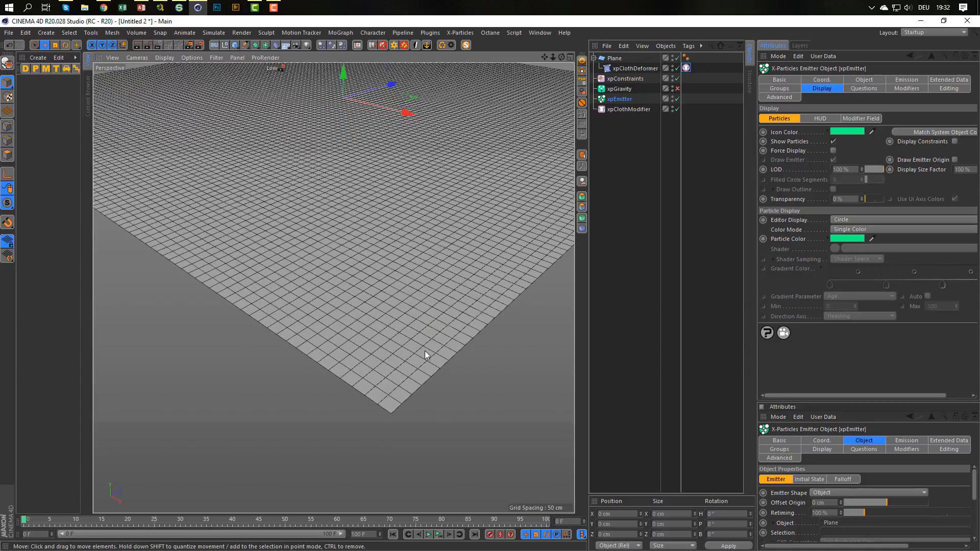
click(432, 534)
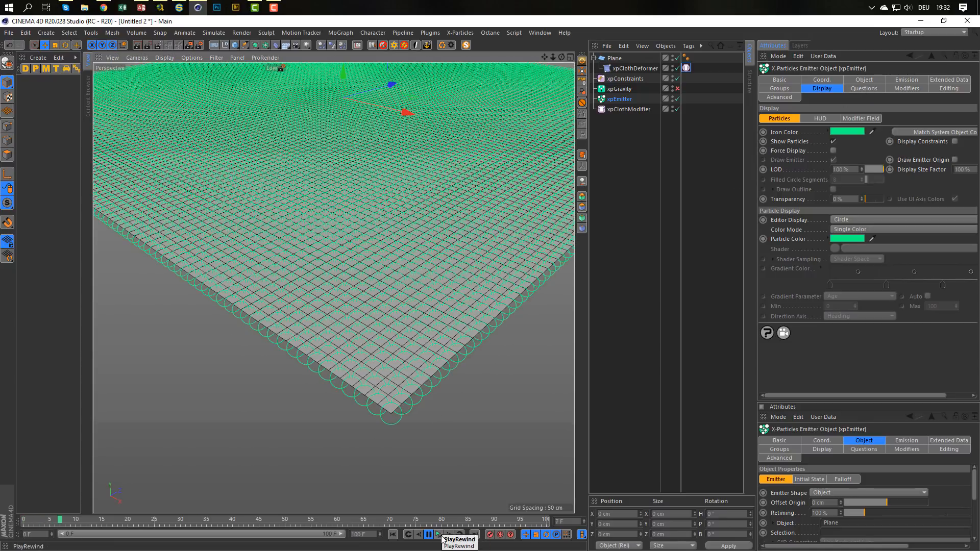
click(442, 536)
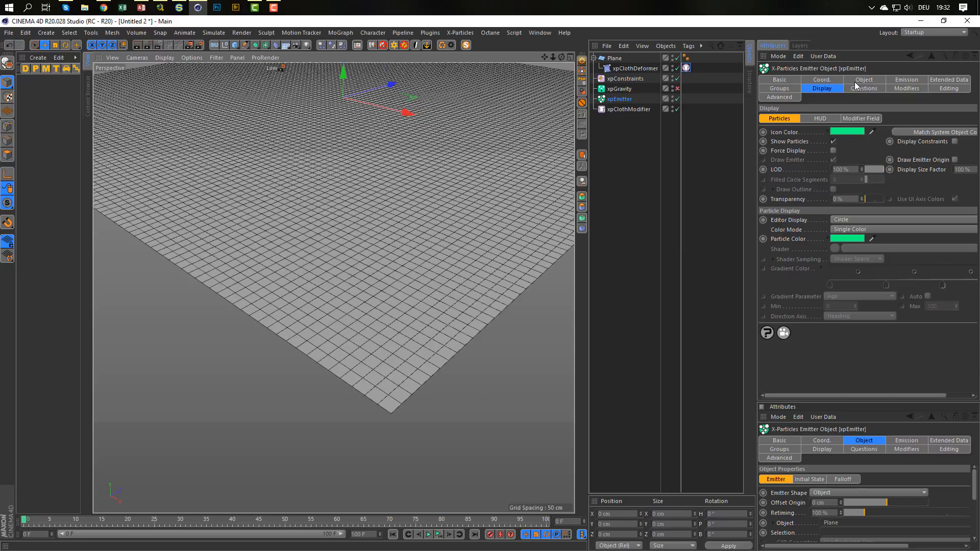
Try a particle radius of 0.1 cm on the emitter and replay the simulation.
click(907, 80)
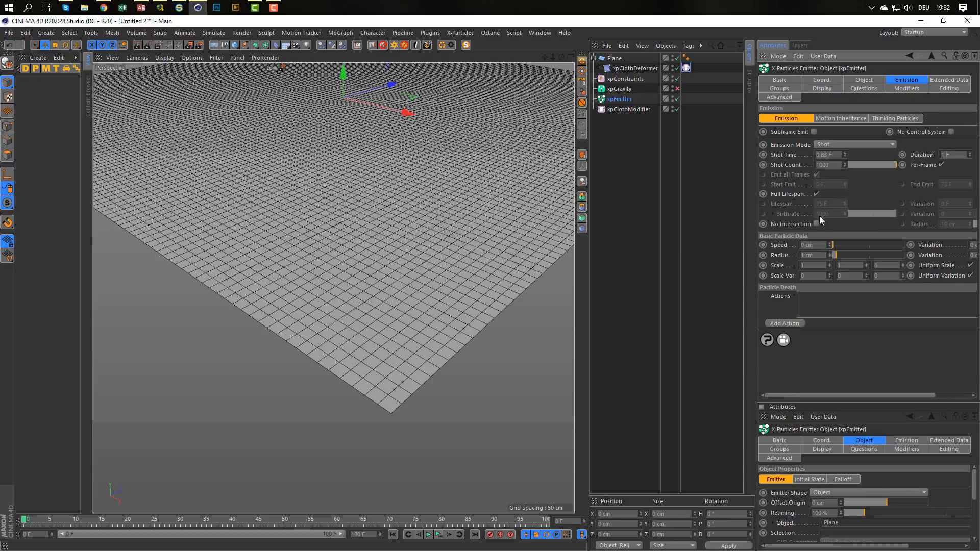
double_click(815, 254)
text(0.1)
key(Return)
click(440, 534)
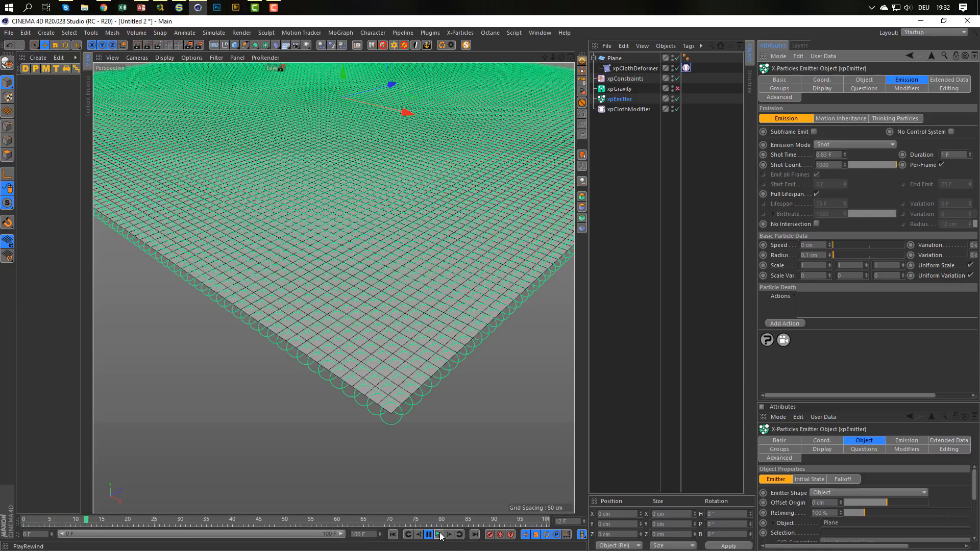
click(441, 535)
Examine the emitter's extended data, display, emission and object settings for what controls the circle size.
click(940, 82)
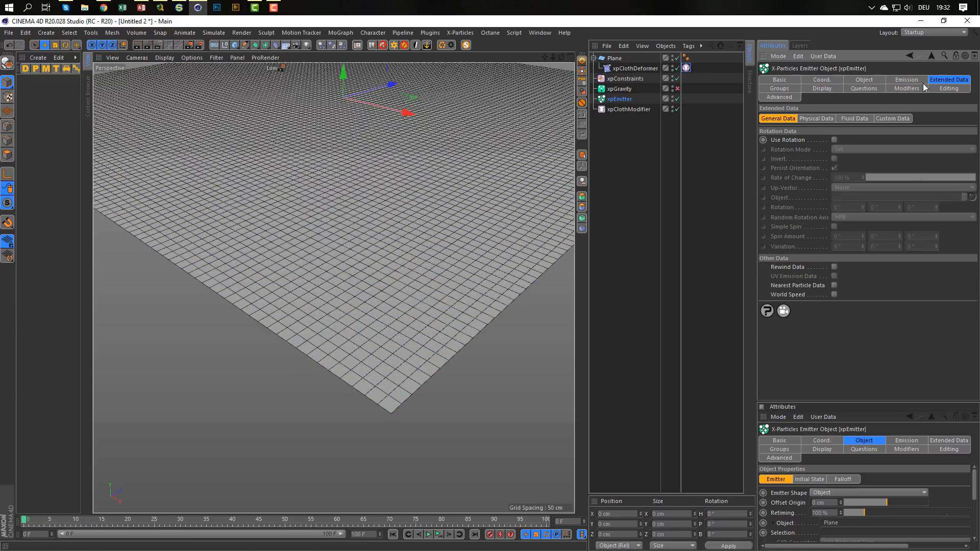
click(821, 90)
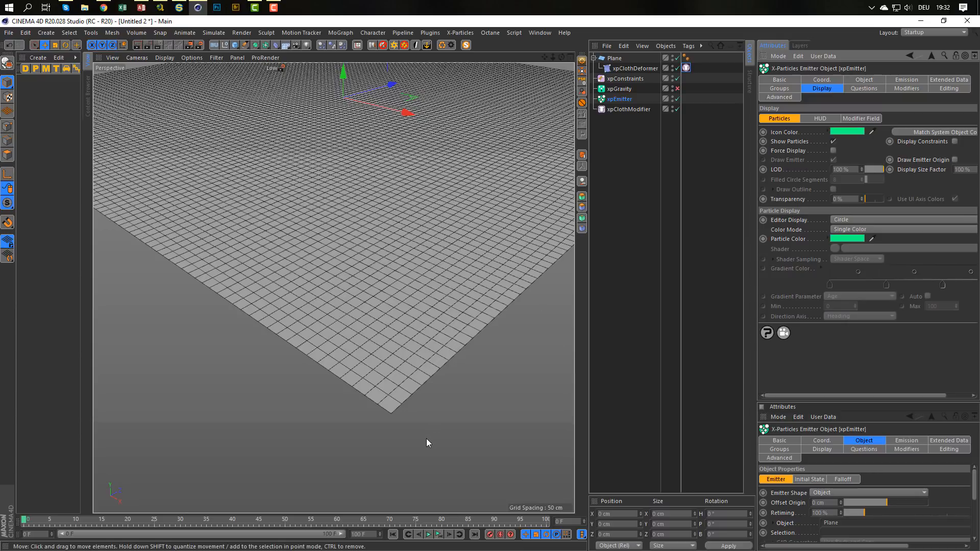
scroll(393, 383, down, 3)
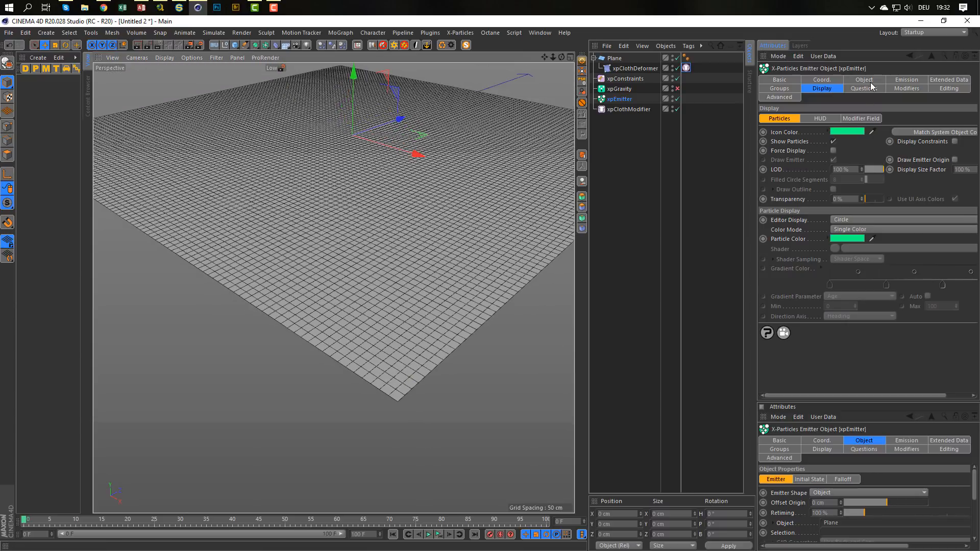
click(905, 80)
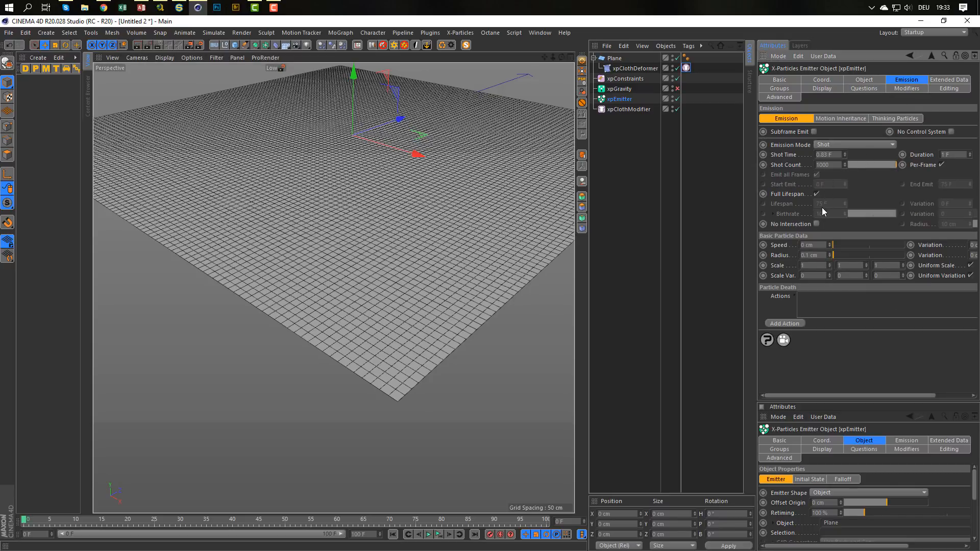
click(865, 80)
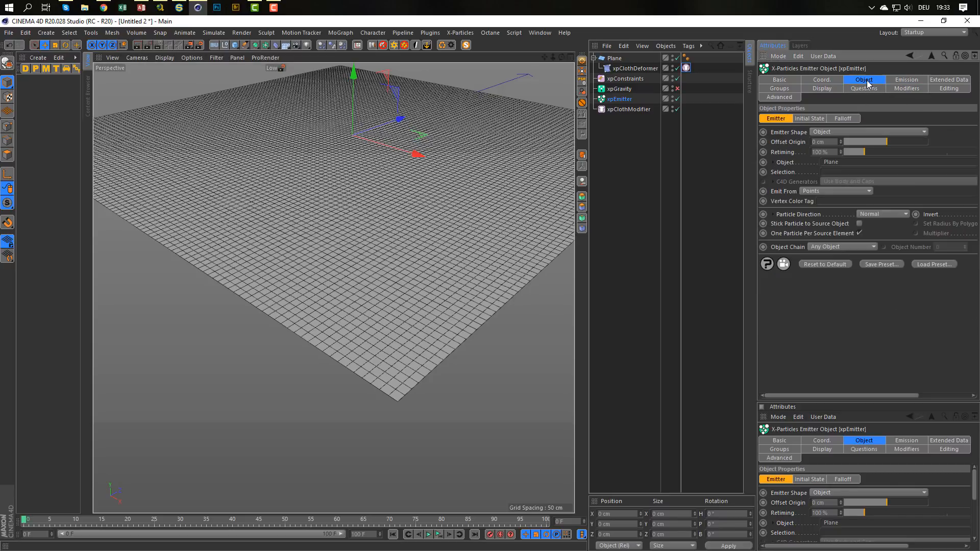
Set the emitter's particle radius to 1 cm and replay the simulation with the whole plane in view.
click(902, 80)
drag(820, 255, 765, 255)
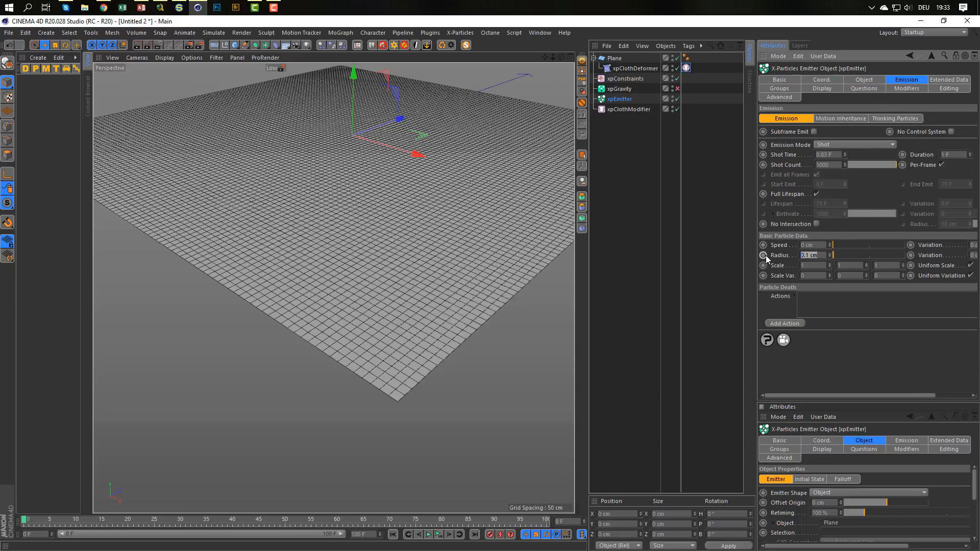
text(1)
key(Return)
scroll(510, 290, down, 4)
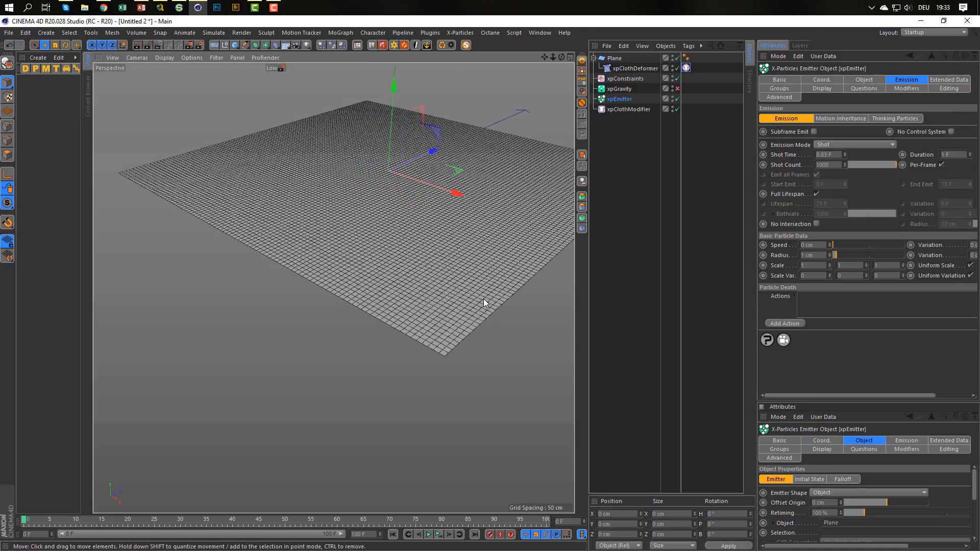
alt+middle_drag(483, 298, 376, 352)
scroll(384, 347, down, 1)
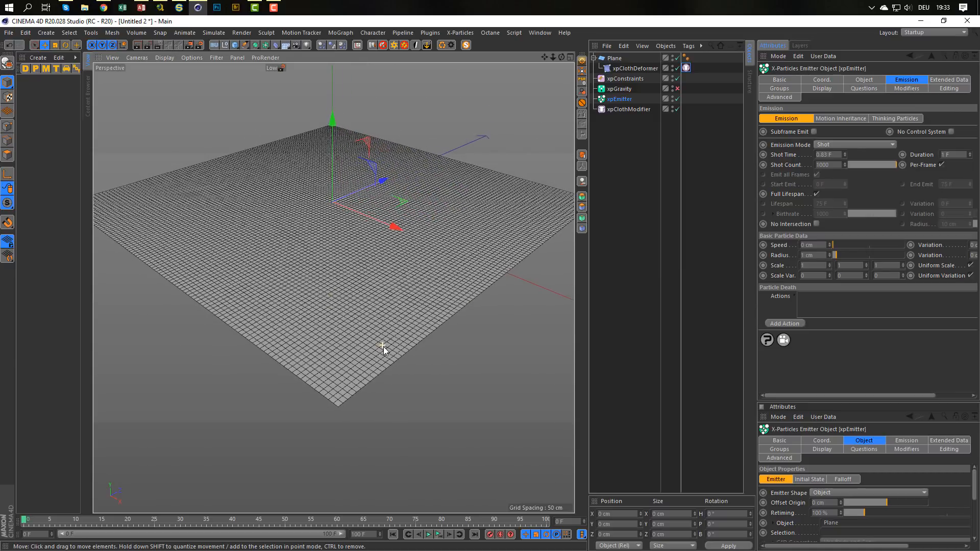
click(438, 535)
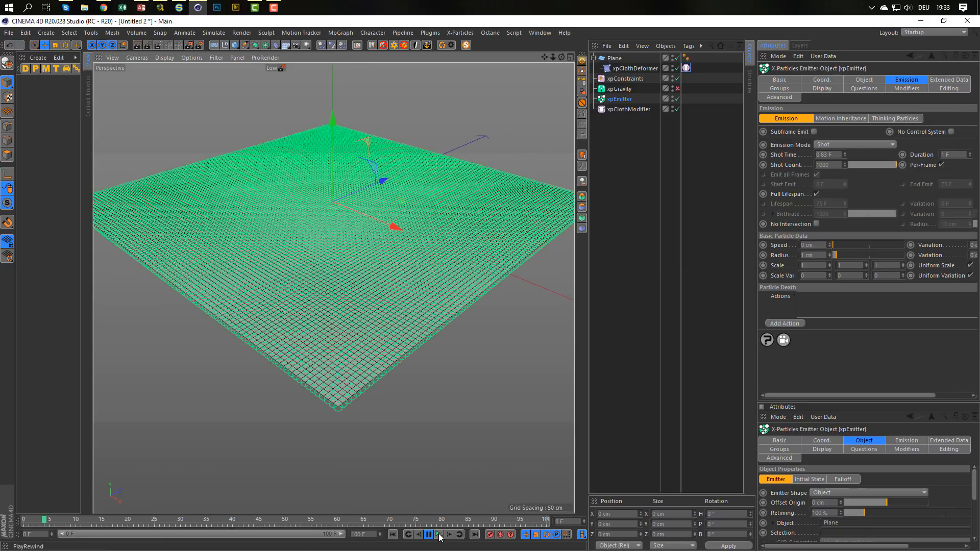
click(439, 535)
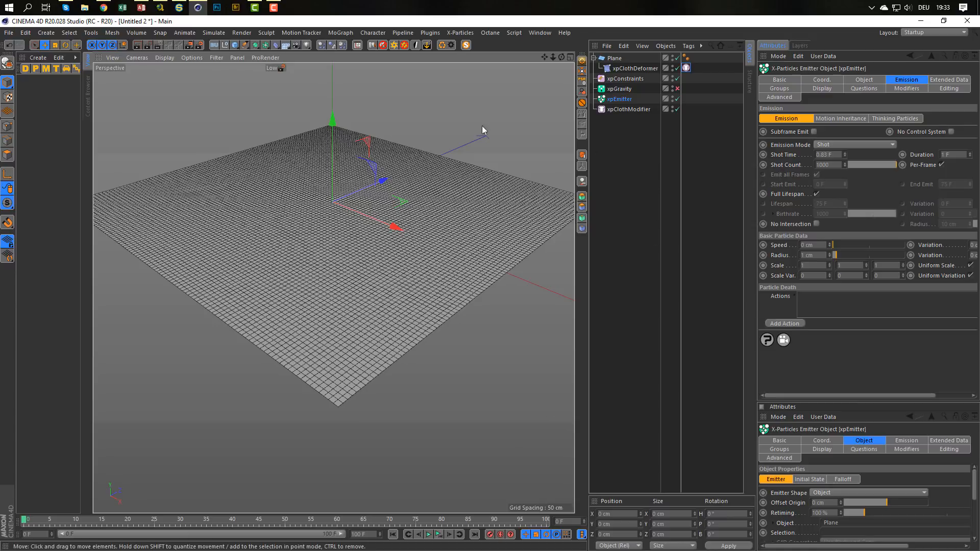
Add an xpTurbulence motion modifier to the scene.
click(460, 33)
mouse_move(499, 133)
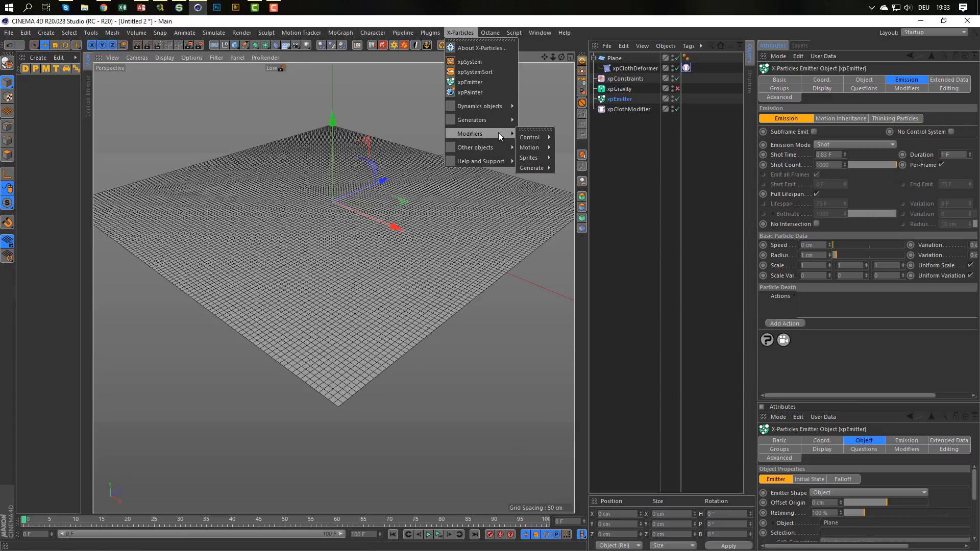
mouse_move(541, 147)
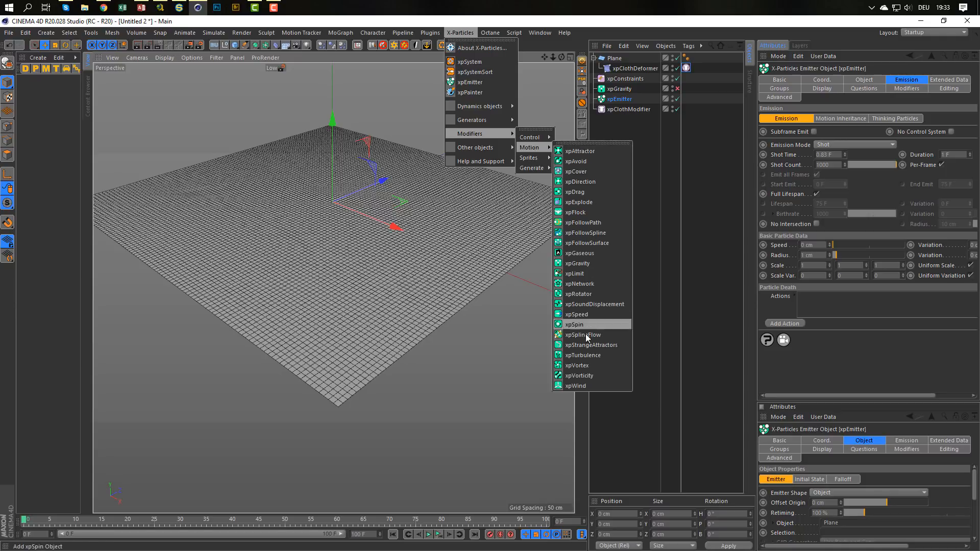
click(585, 355)
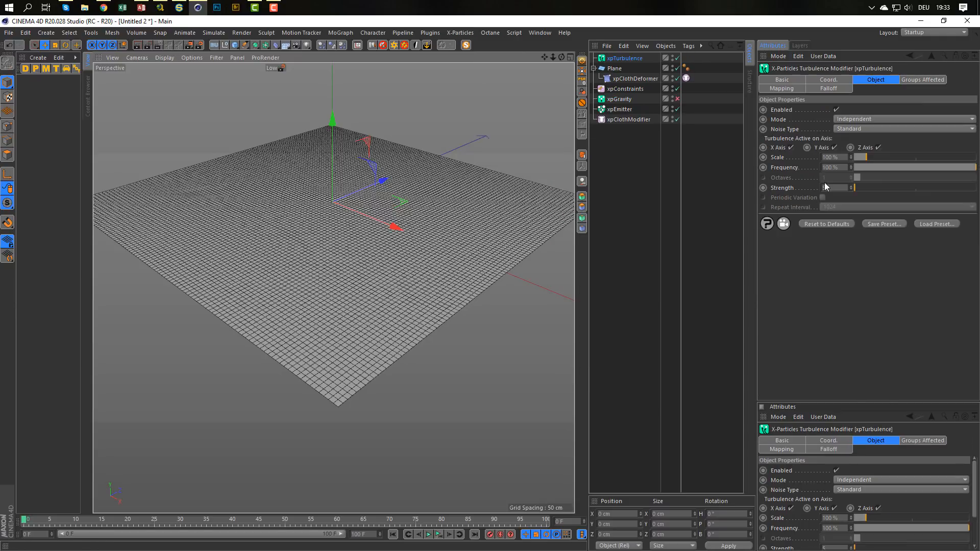
Play the simulation to about frame 85, stop it, and inspect how turbulence deforms the cloth.
click(428, 535)
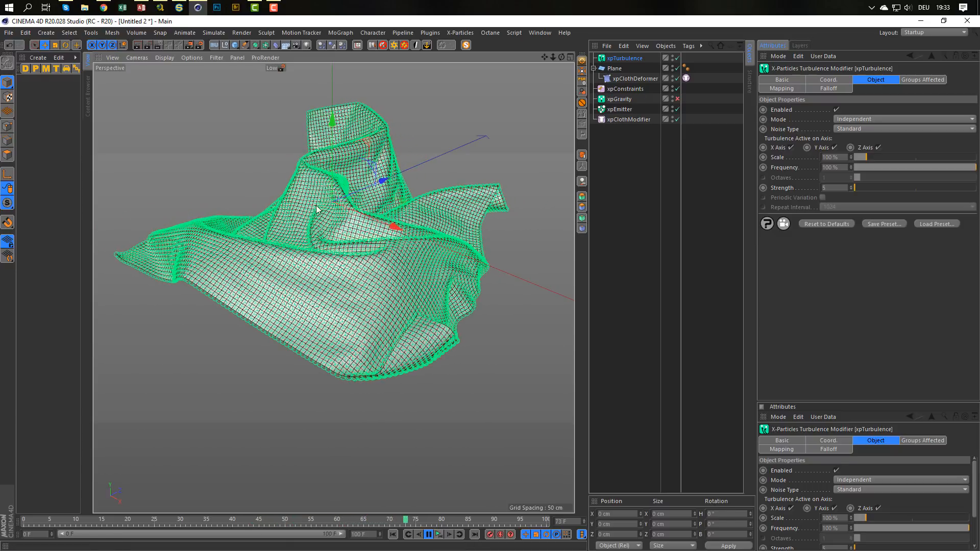
click(430, 535)
alt+drag(364, 254, 411, 278)
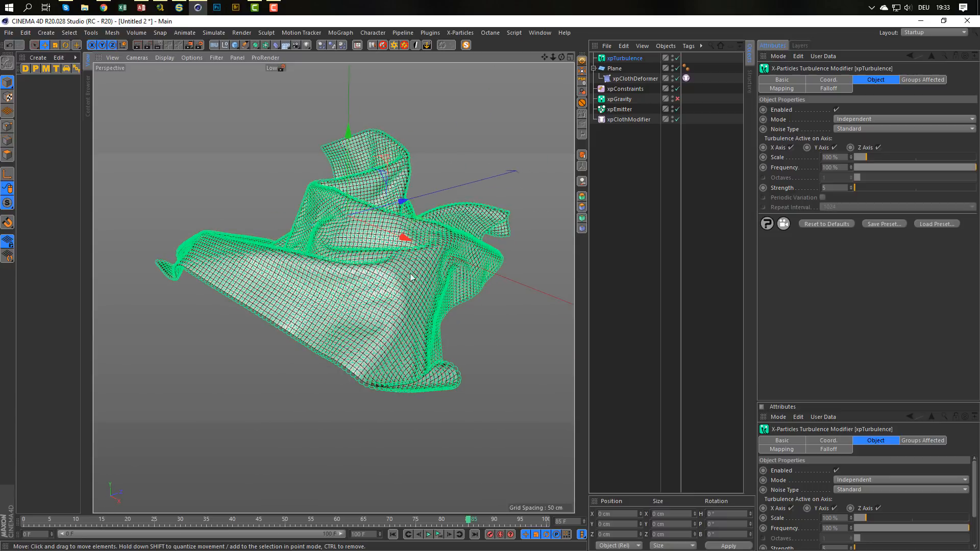
Close the untitled cloth test project without saving its changes.
click(630, 134)
key(ctrl+F4)
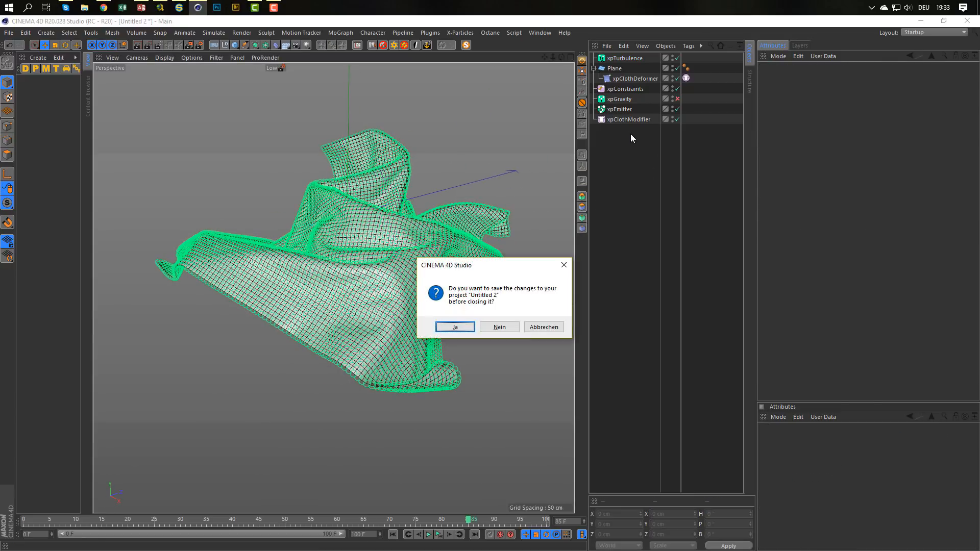
key(Tab)
key(Return)
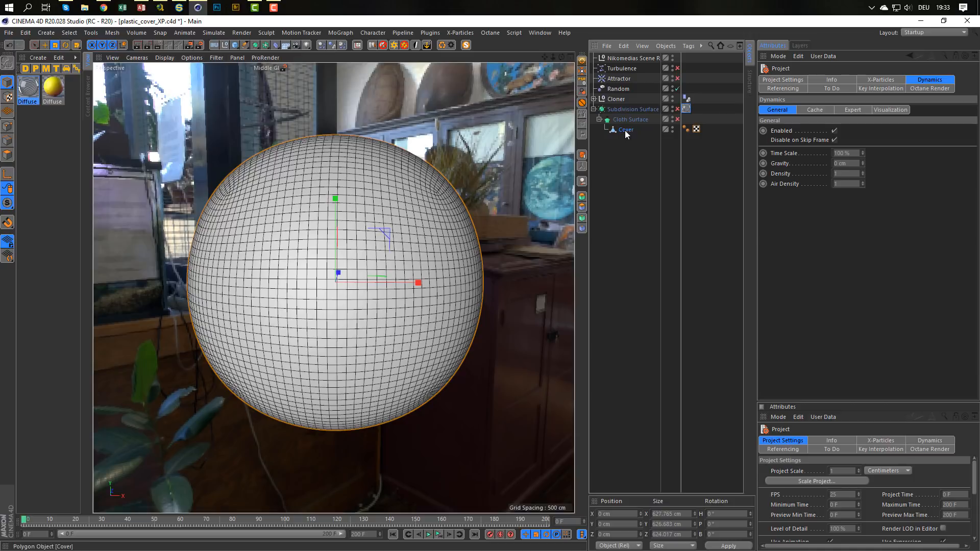
Create an X-Particles cloth setup for the Cover object with the xpClothFX Create Cloth command.
click(624, 130)
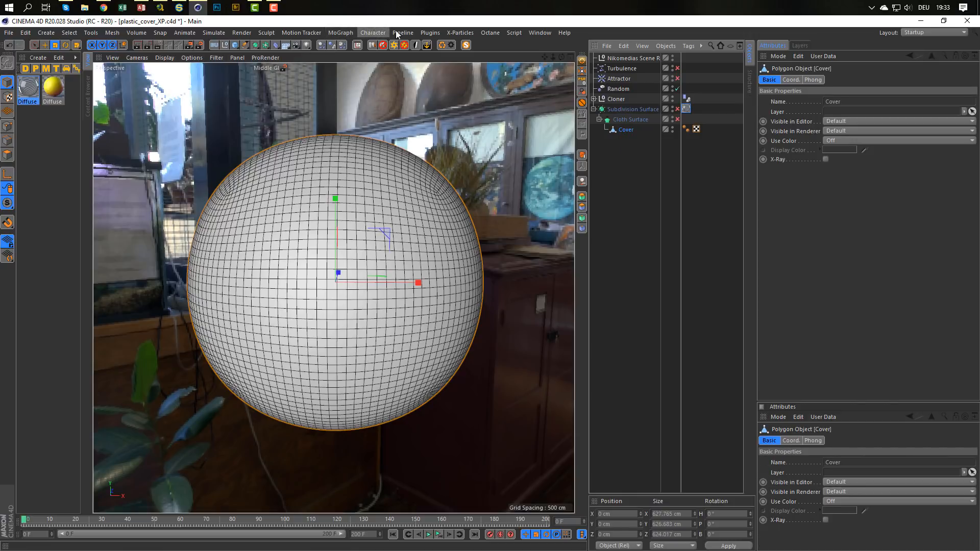
click(460, 33)
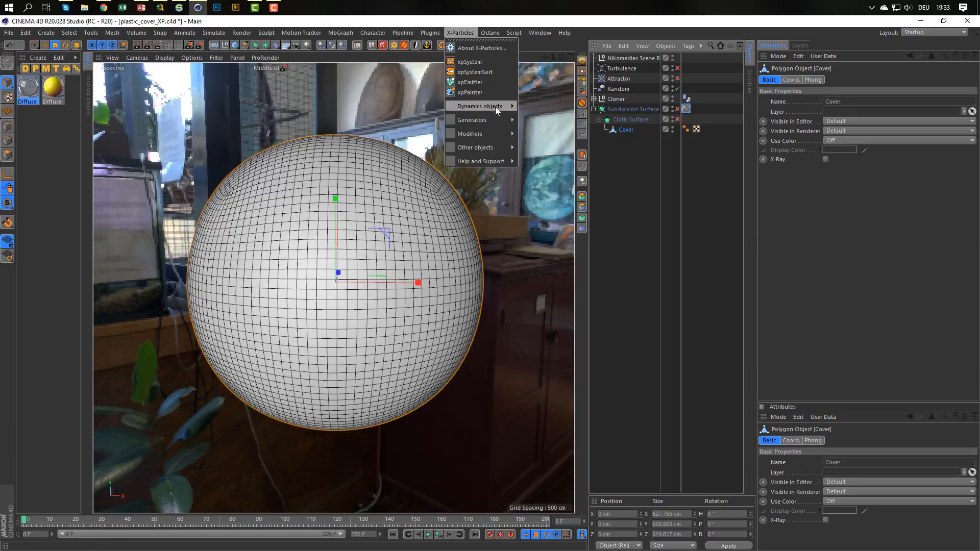
mouse_move(500, 109)
mouse_move(543, 120)
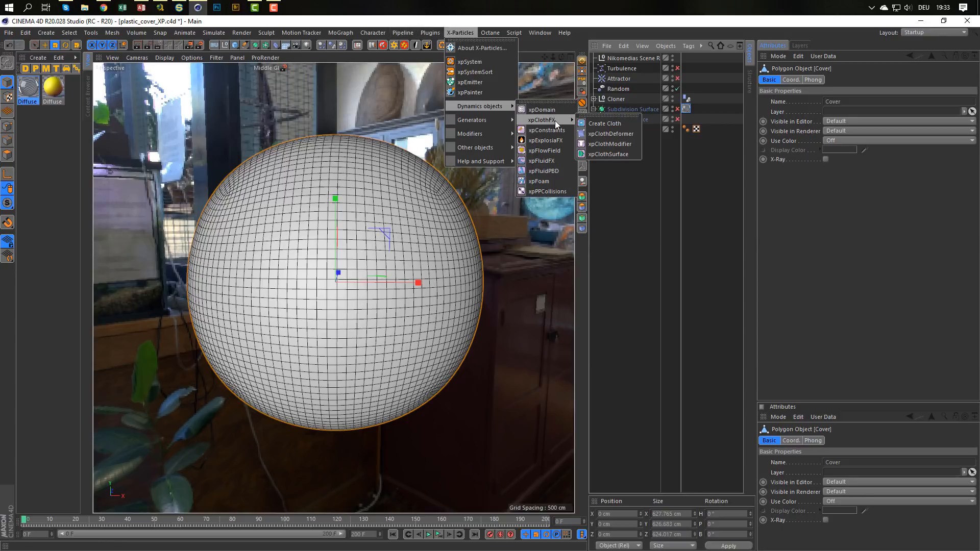
click(604, 124)
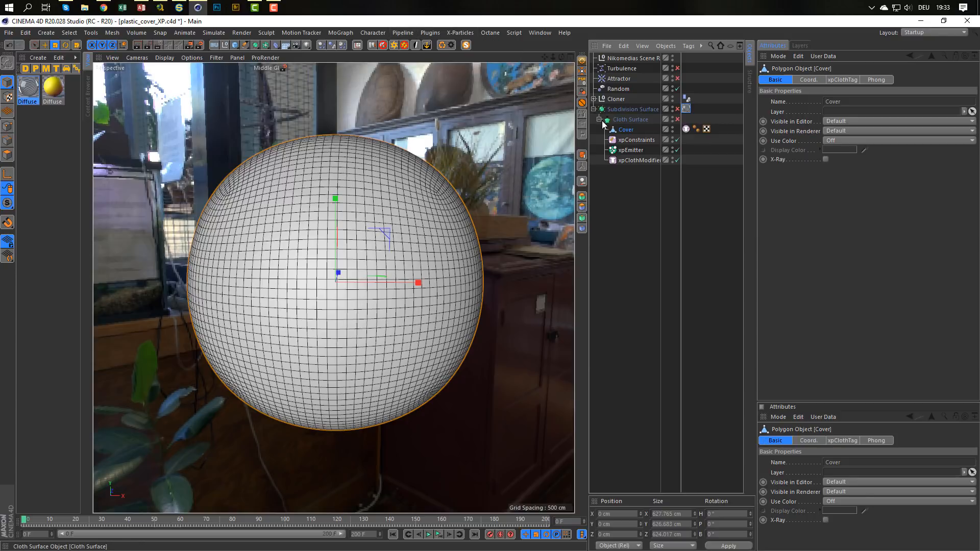
Move xpConstraints, xpEmitter and xpClothModifier out of the Cloth Surface to the root level, and open the Cover's cloth tag settings.
shift+click(635, 160)
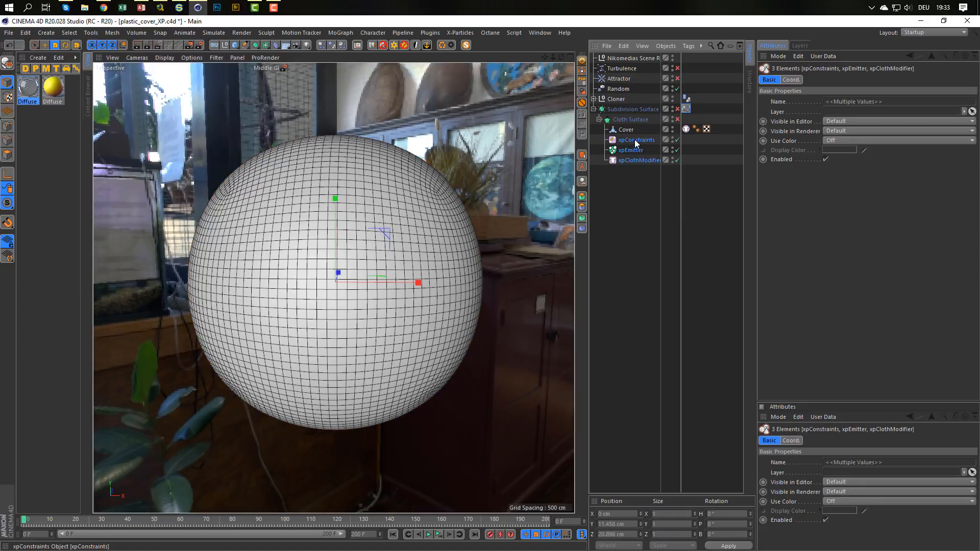
drag(634, 149, 622, 184)
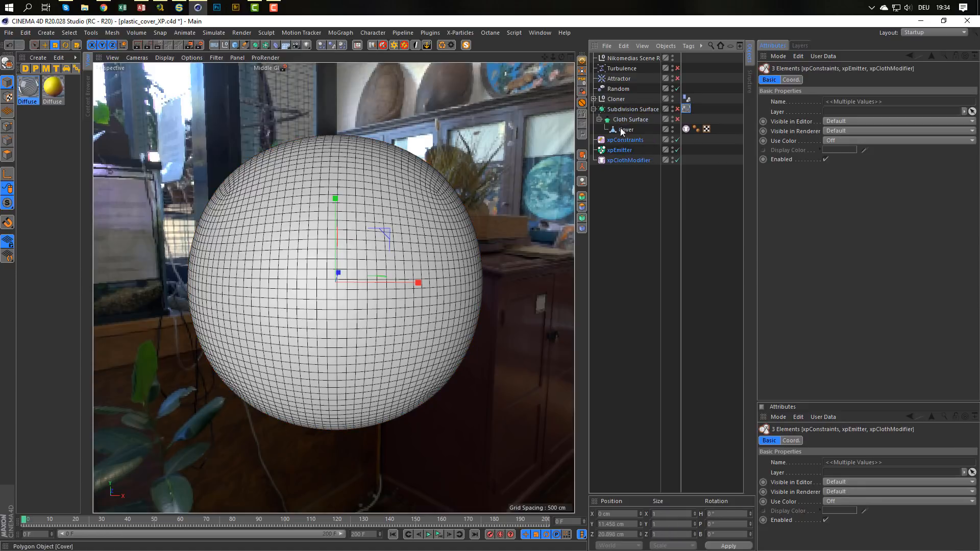
click(686, 129)
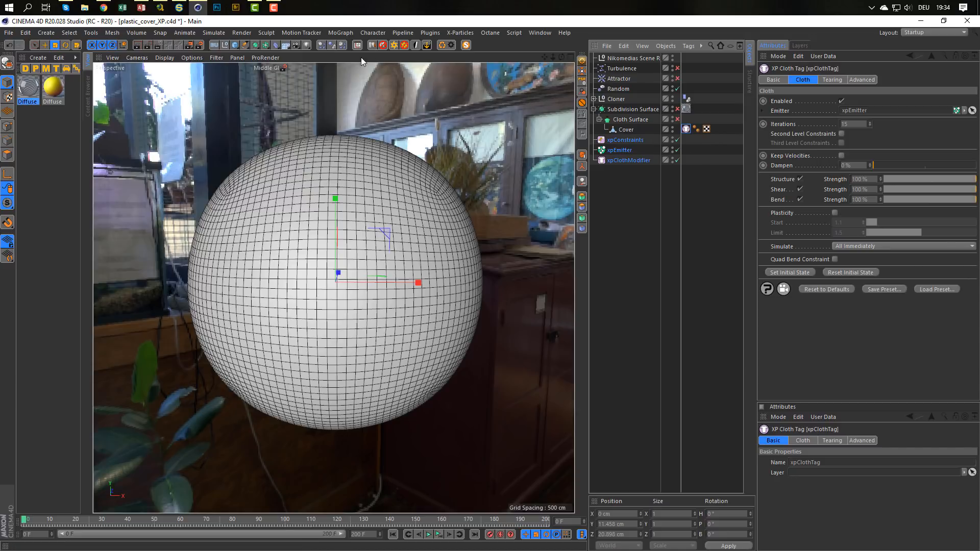
click(277, 46)
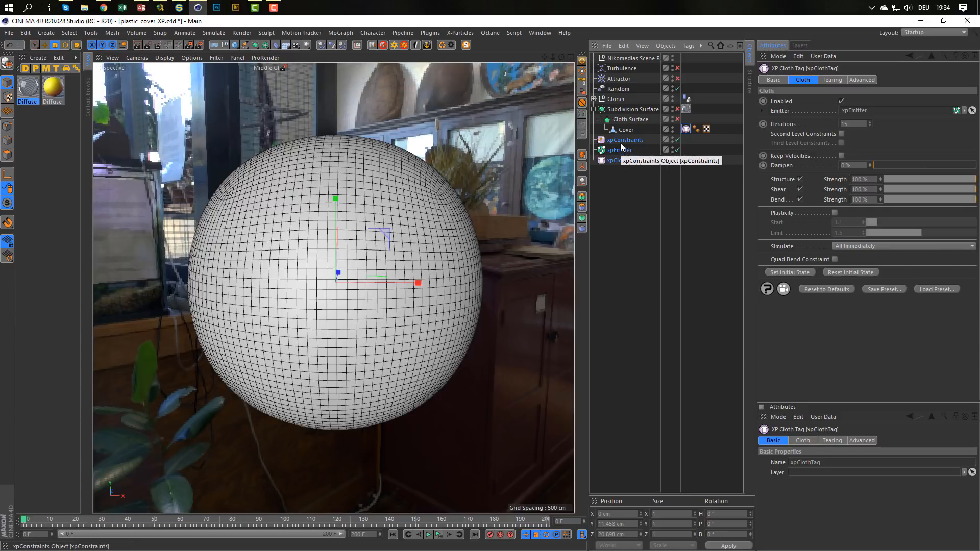
Add an xpCollider tag to all spheres in the Cloner group, from Sphere 0 to Sphere 17.
click(594, 99)
click(623, 110)
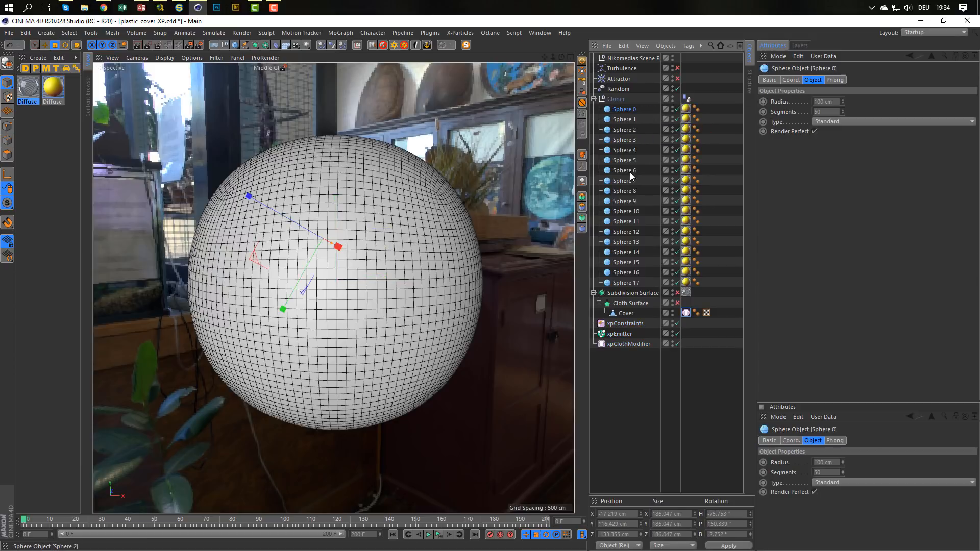
shift+click(626, 285)
right_click(627, 286)
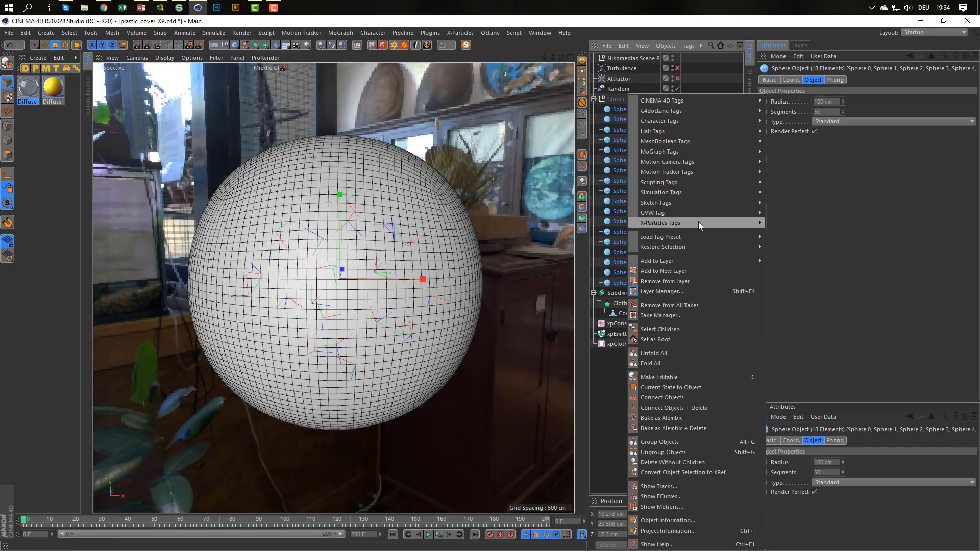
mouse_move(698, 223)
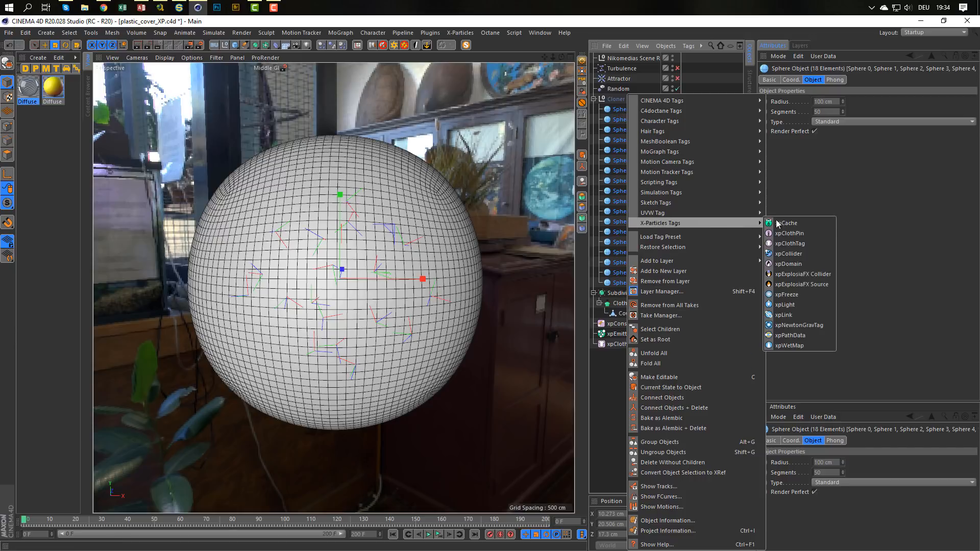
click(787, 253)
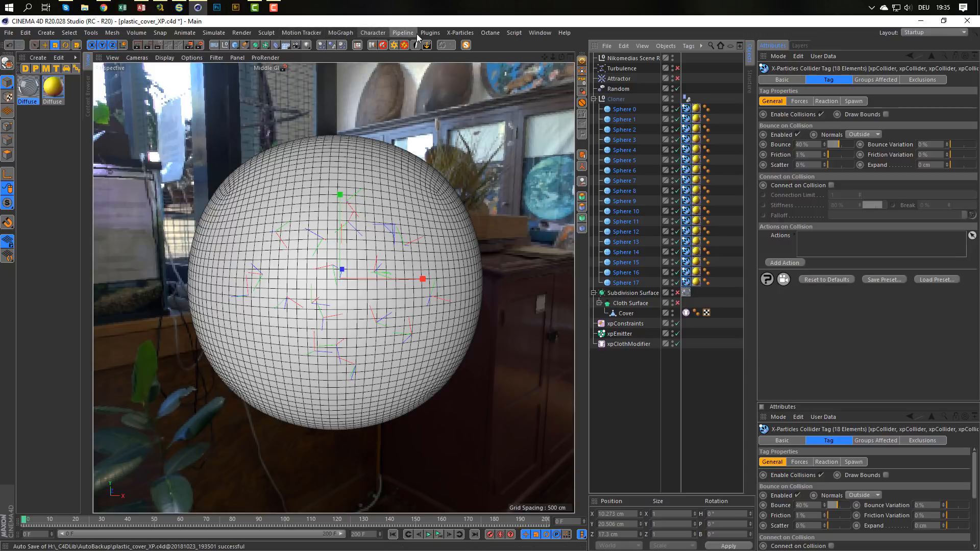
Add an xpAttractor motion modifier at the end of the object list and test-play the cloth simulation from the start.
click(452, 33)
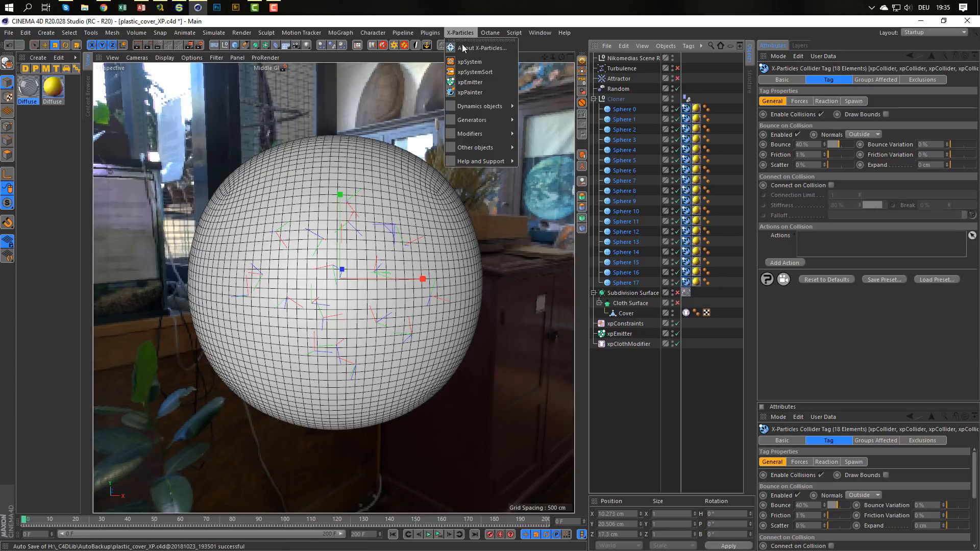
mouse_move(490, 147)
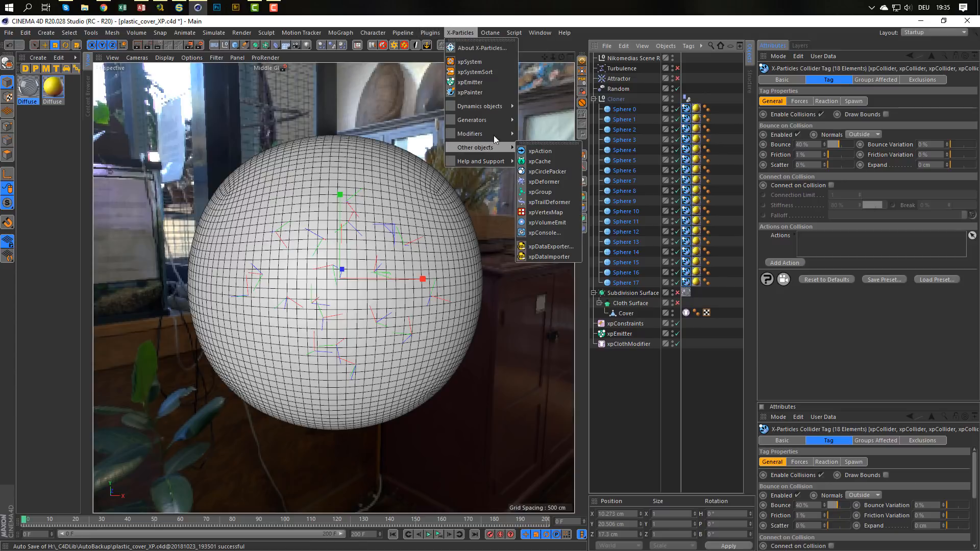
mouse_move(531, 148)
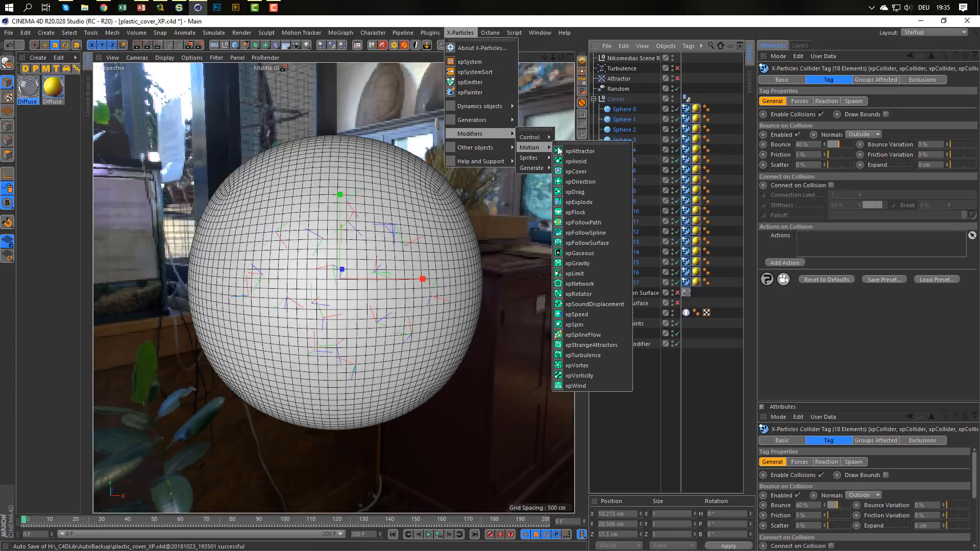
click(587, 151)
drag(627, 61, 632, 392)
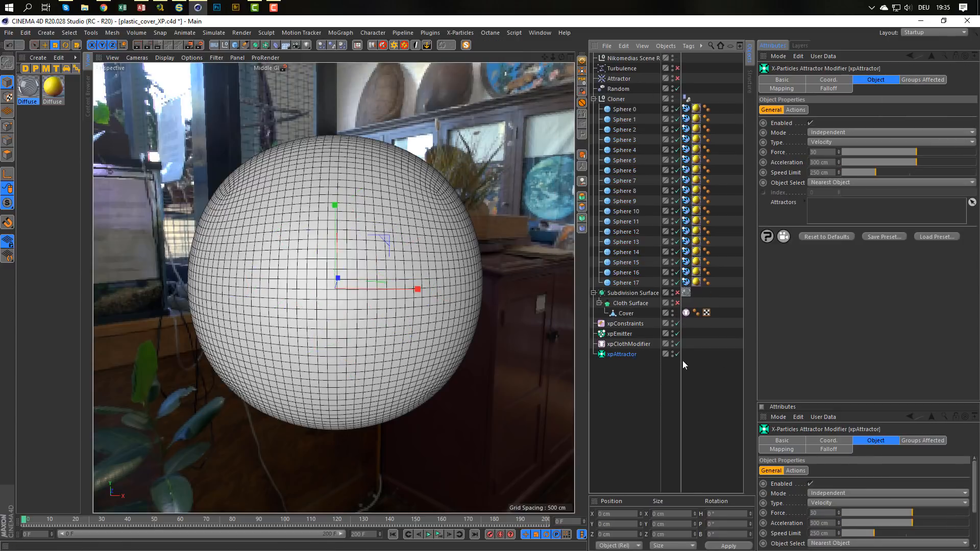
click(440, 535)
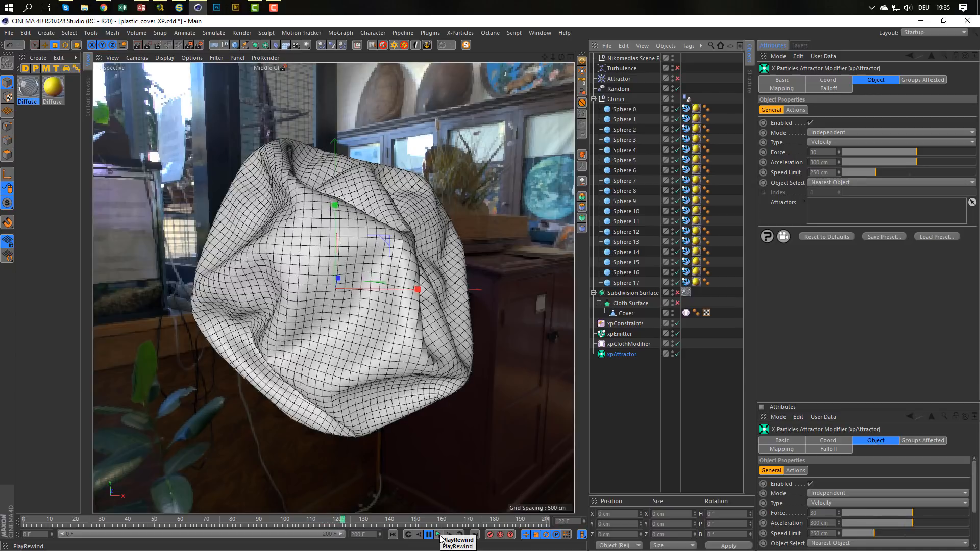
click(439, 536)
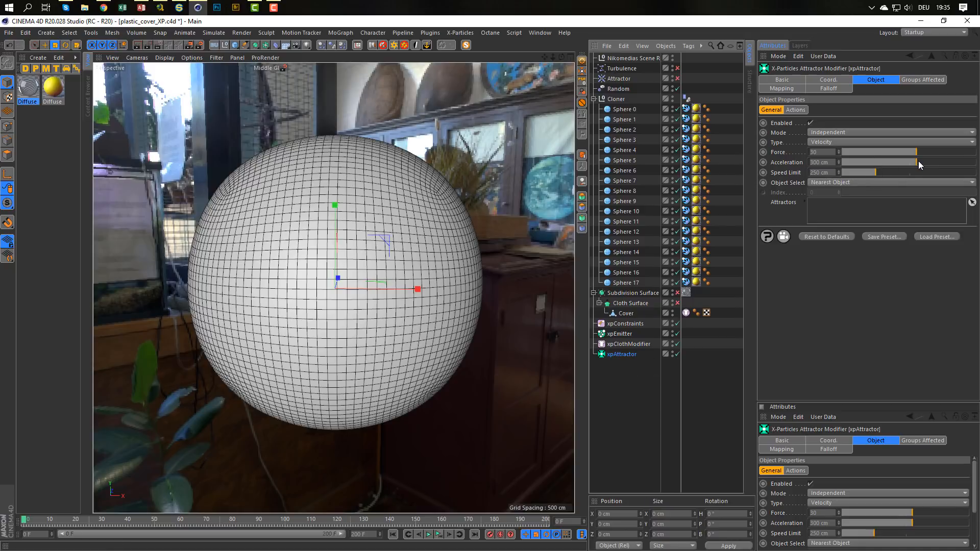
Set the xpAttractor's acceleration to 1000 cm and replay the simulation.
click(833, 162)
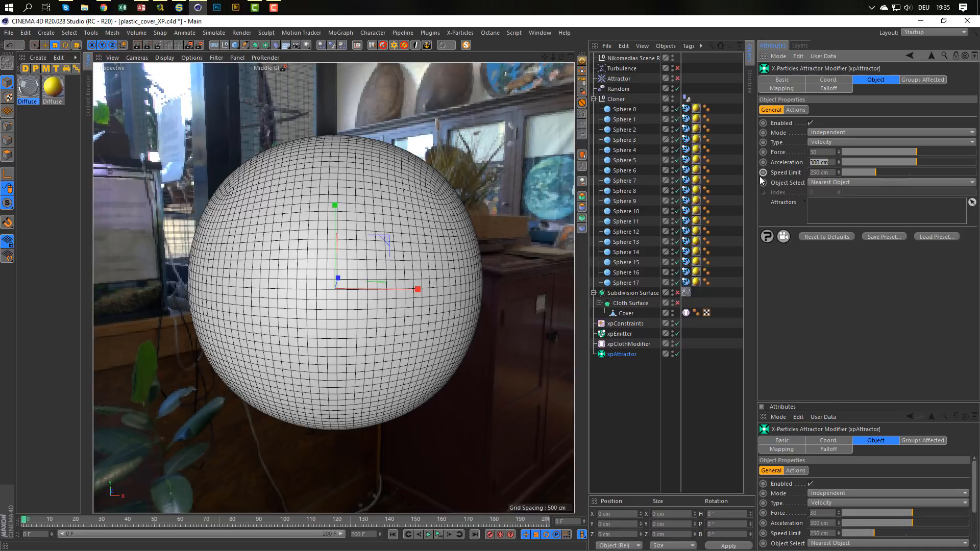
text(1000)
key(Return)
click(438, 535)
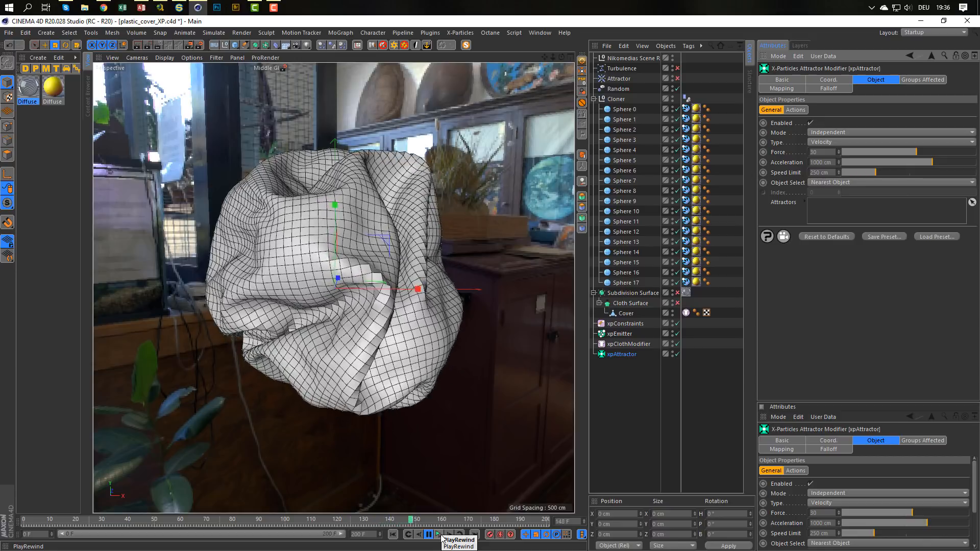
click(442, 536)
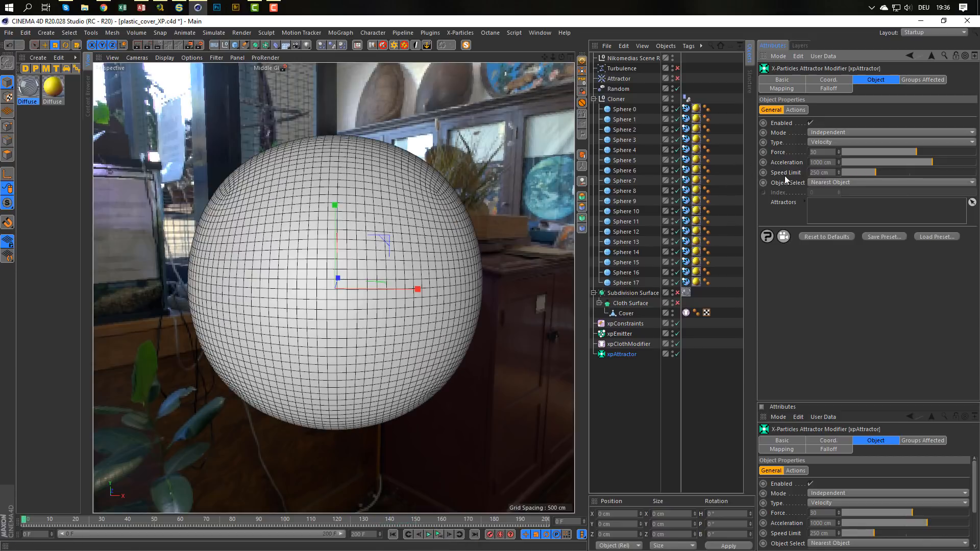
Delete the old Turbulence and Attractor objects from the scene.
click(616, 79)
shift+click(624, 70)
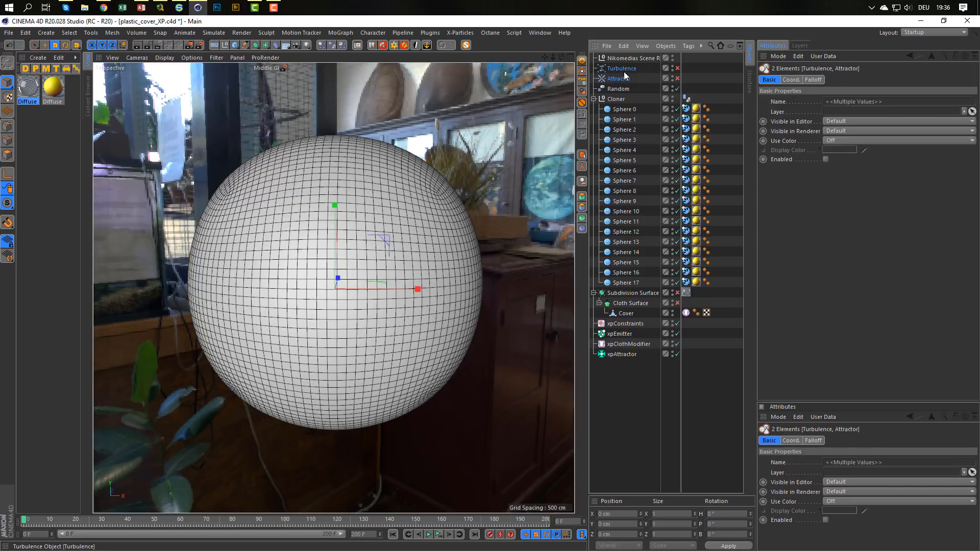
key(Delete)
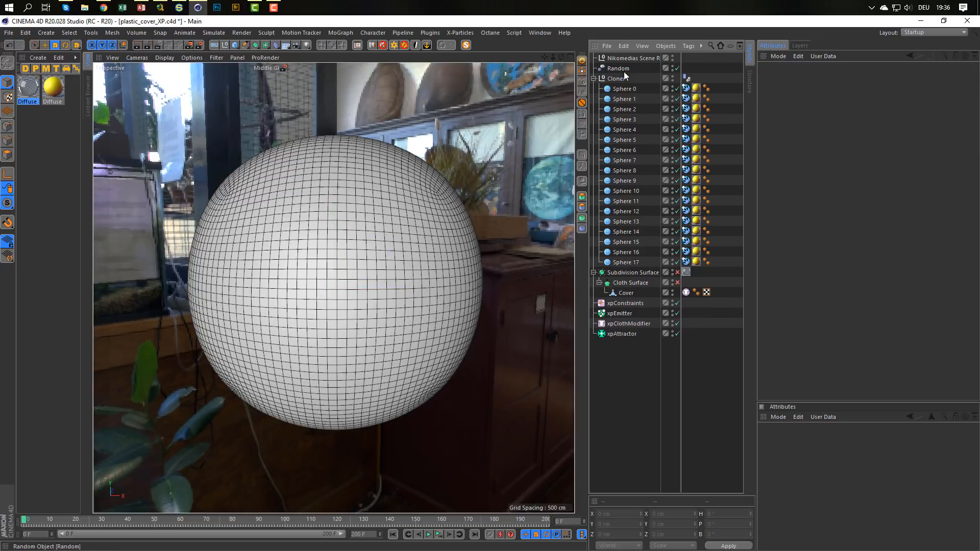
Set the structure strength in the Cover's cloth tag to 10 % and play the simulation to about frame 120.
click(630, 334)
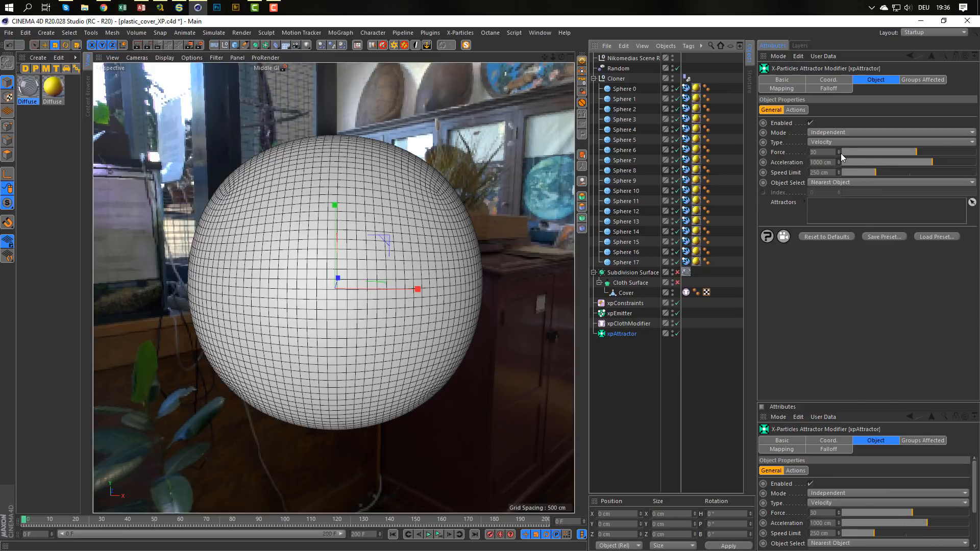
click(624, 324)
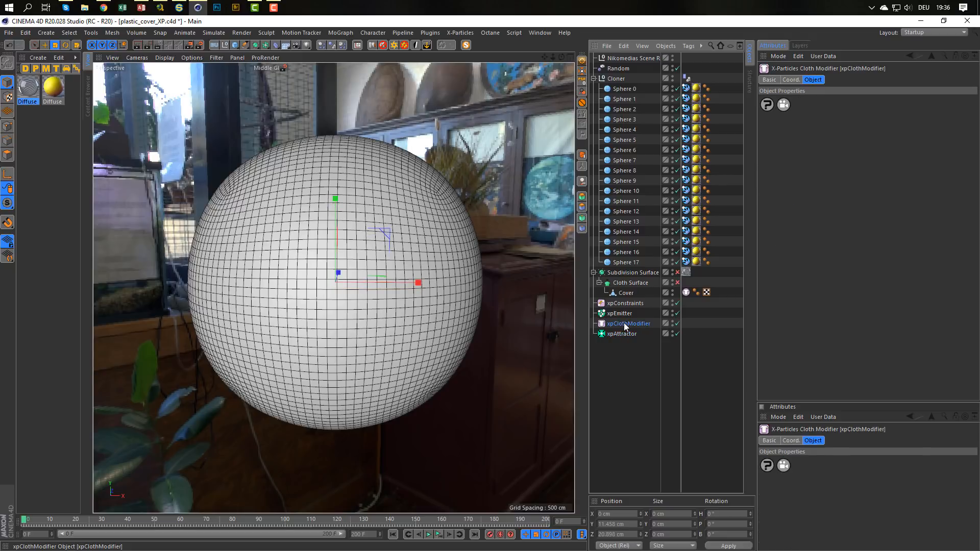
click(686, 292)
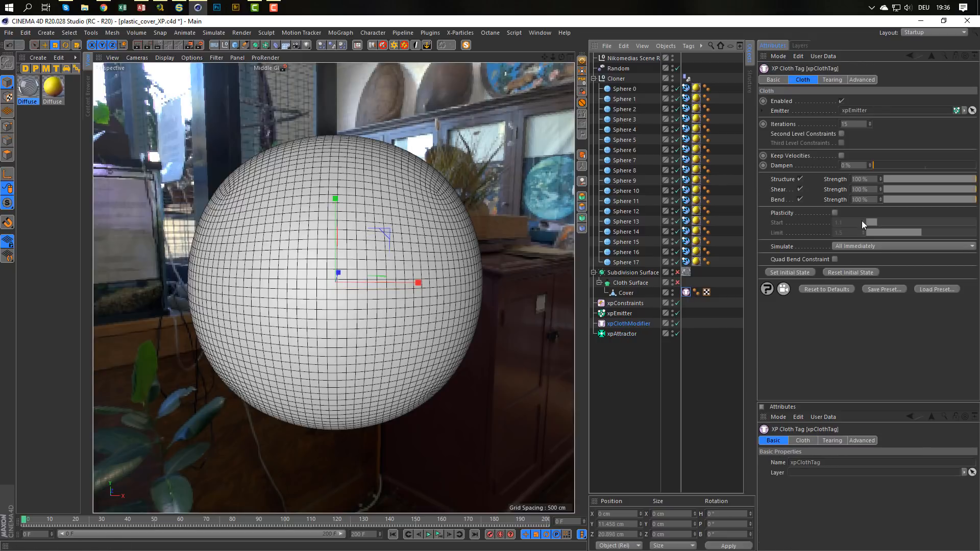
drag(876, 180, 812, 235)
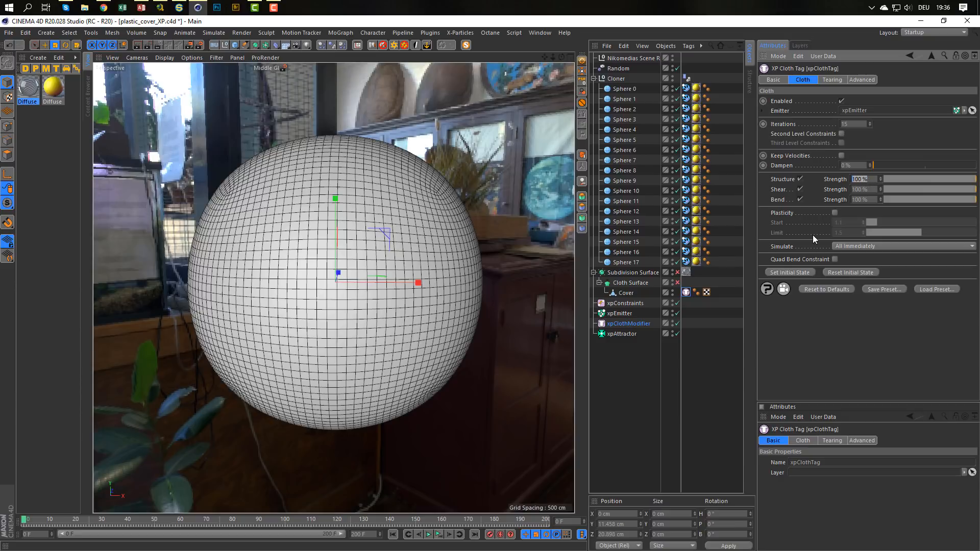
text(10)
key(Return)
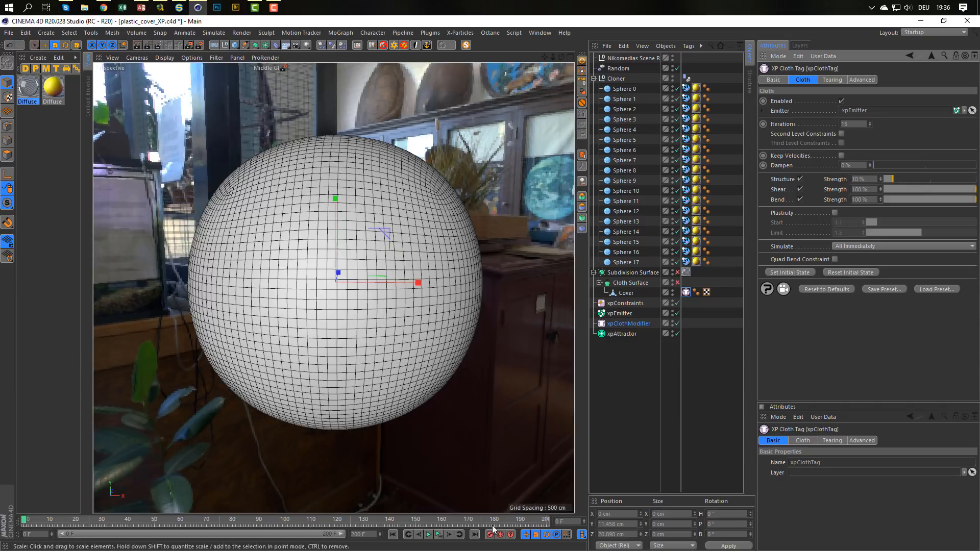
click(429, 534)
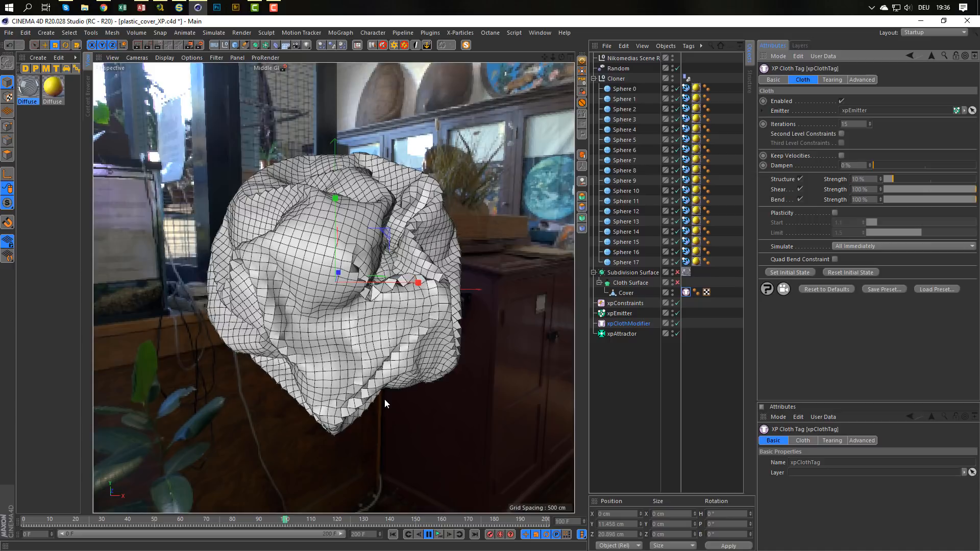
click(430, 534)
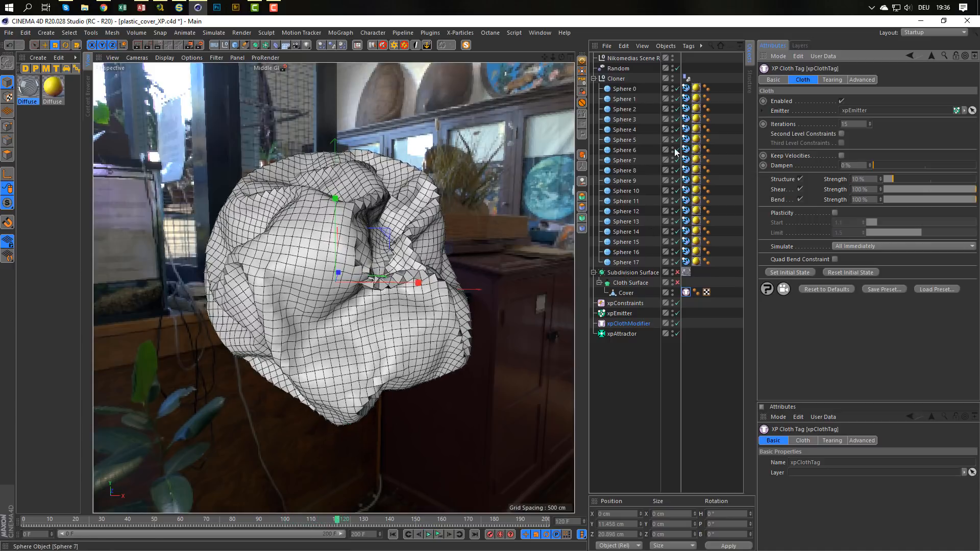
Enable the Subdivision Surface and Cloth Surface generators and inspect the smoothed cover from a slightly different angle.
click(677, 273)
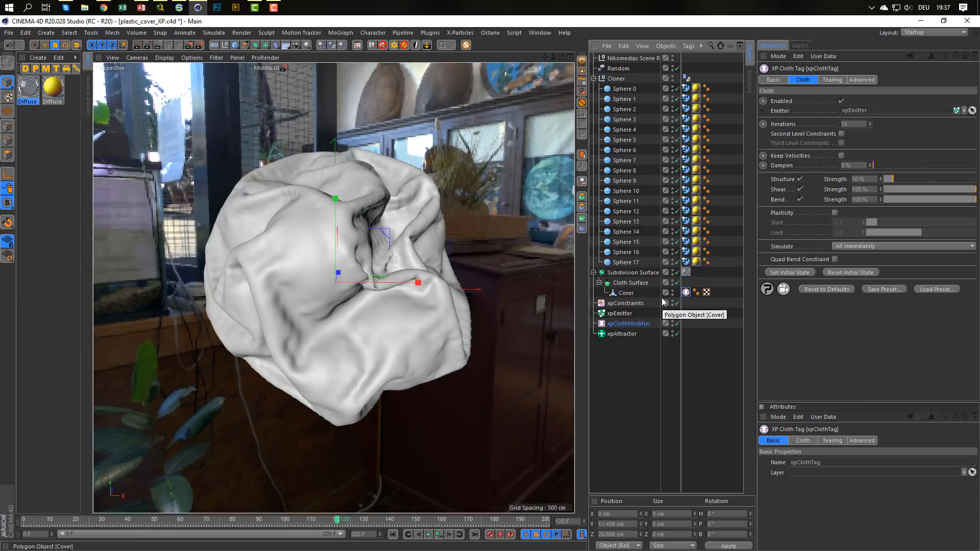
alt+drag(356, 228, 331, 269)
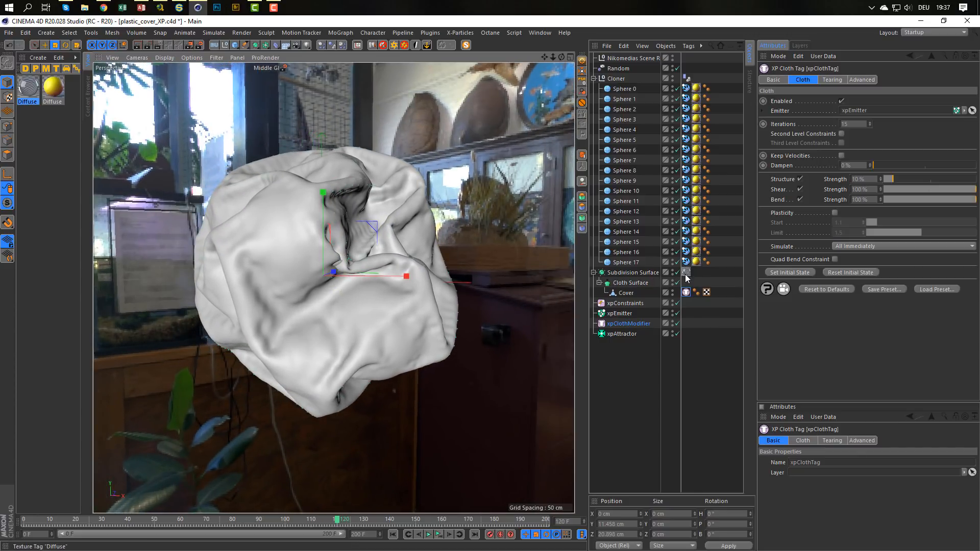
Clear the selection restriction in the Subdivision Surface's texture tag and start an Interactive Render Region over the wrapped spheres.
click(686, 293)
click(840, 111)
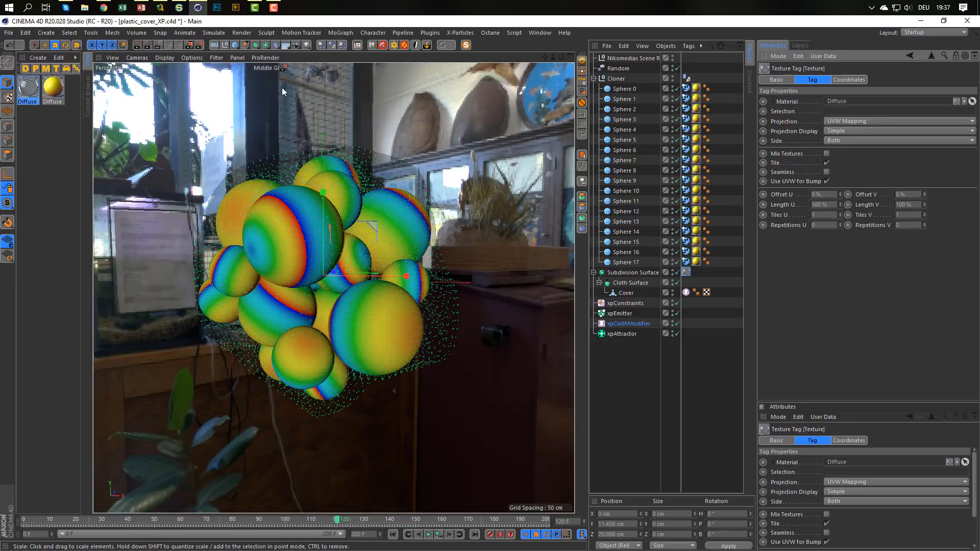
click(158, 44)
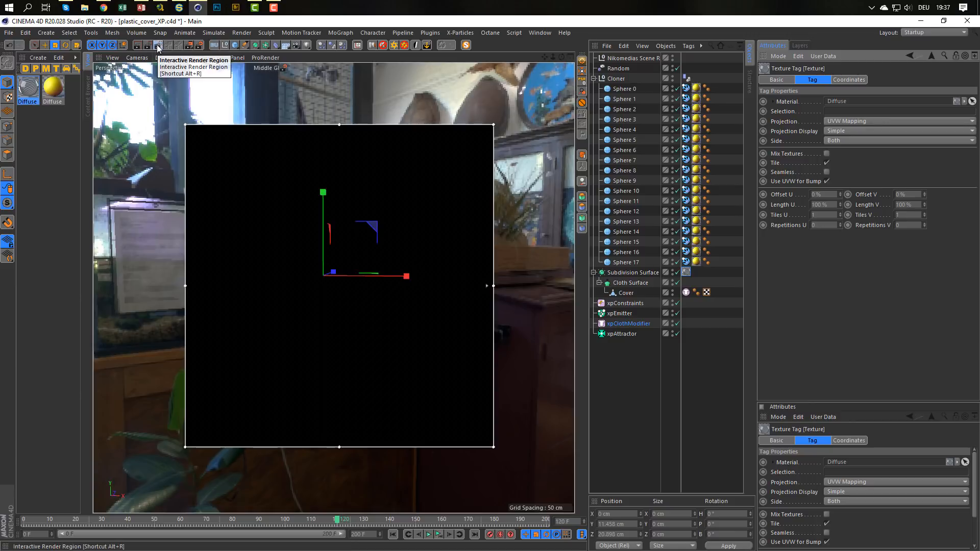